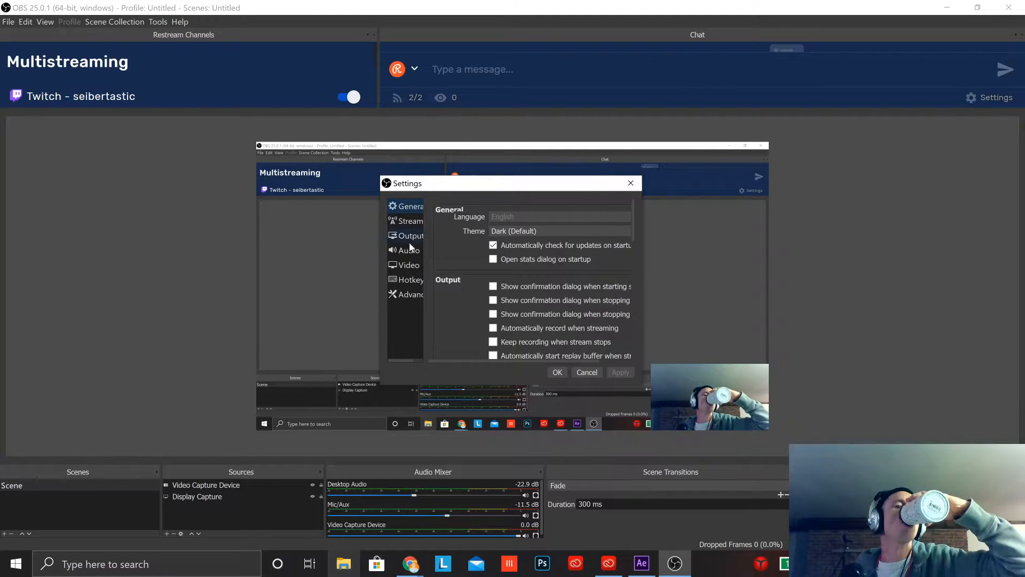
Step: Set Mic/Auxiliary Audio to Microphone (7- USB Audio CODEC) in the audio settings, apply the change and minimize OBS
click(409, 250)
click(589, 288)
click(565, 323)
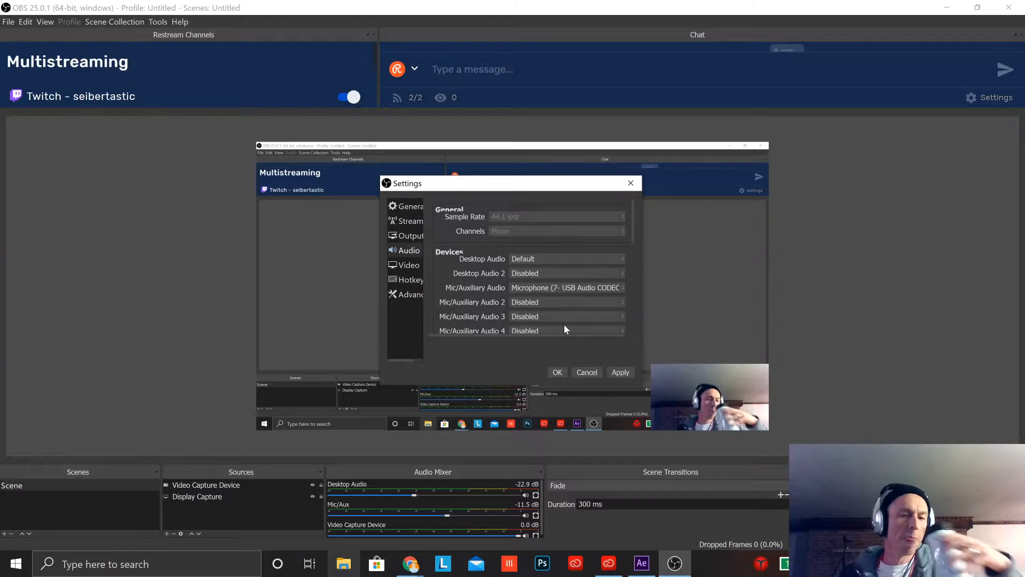
click(633, 372)
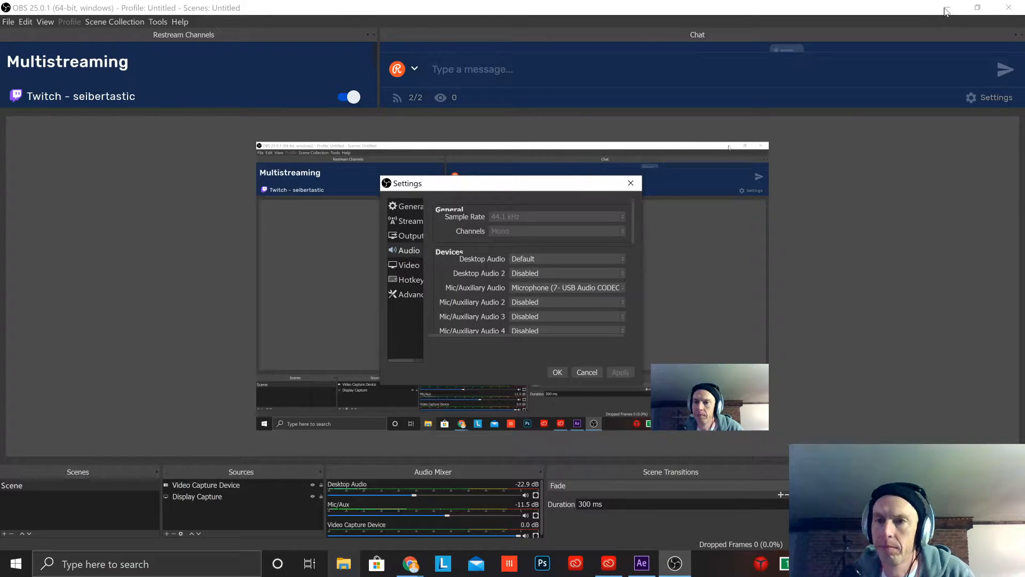
click(557, 372)
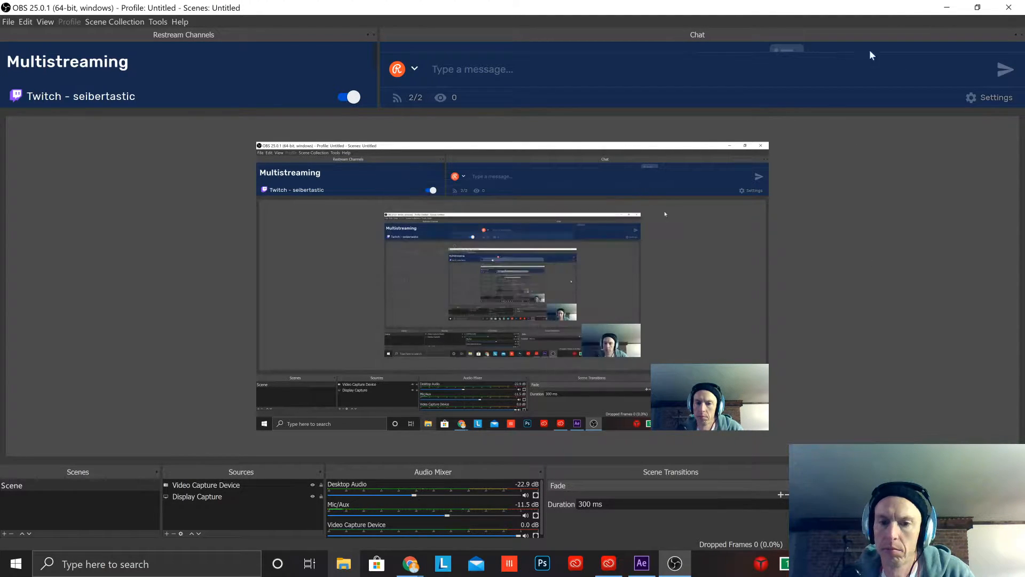
click(946, 8)
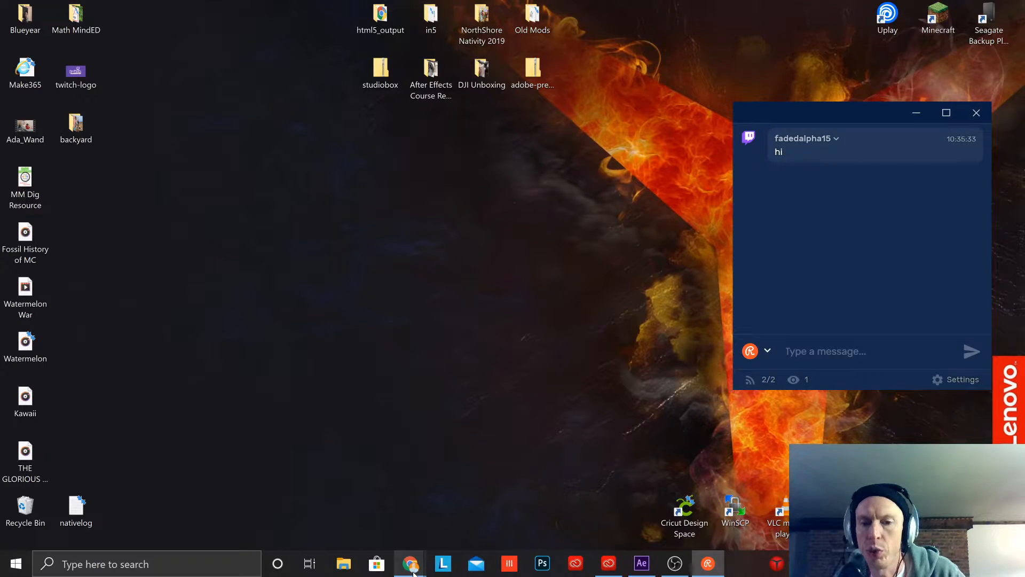
Step: Switch to the Digital Media Club Chrome window, open WeVideo in a new tab and minimize the chat window covering it
mouse_move(414, 572)
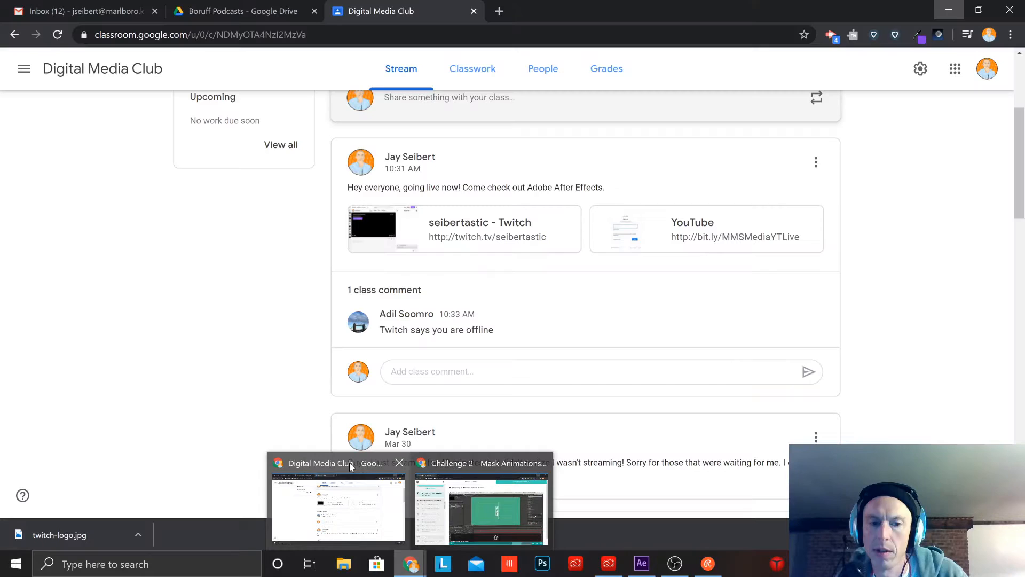
click(350, 465)
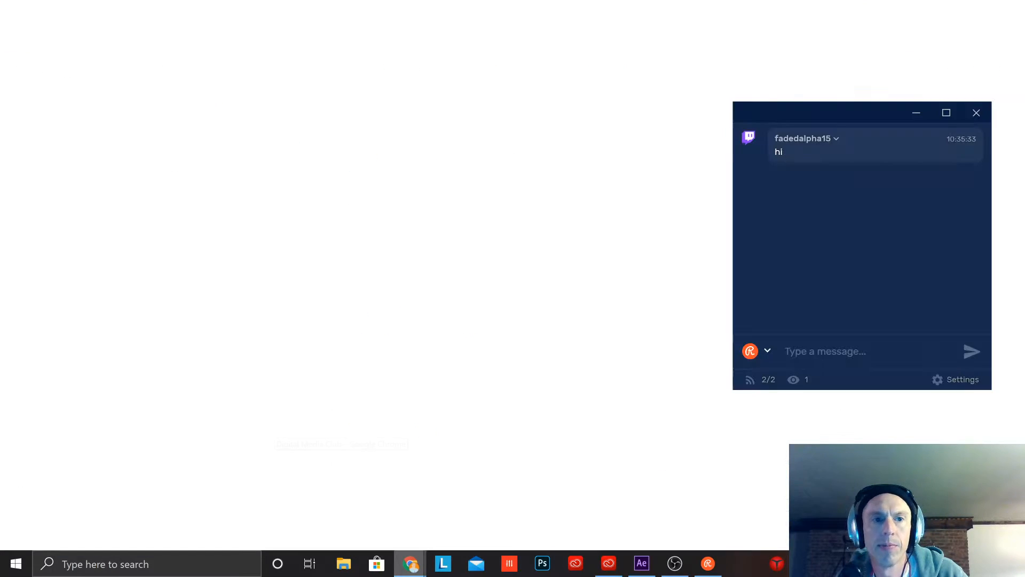
click(499, 11)
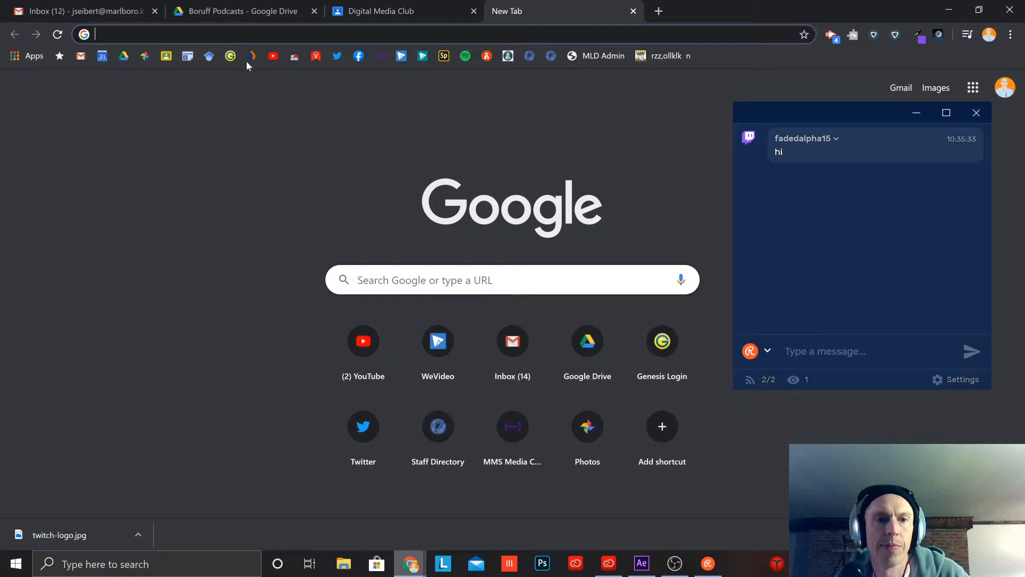
click(401, 55)
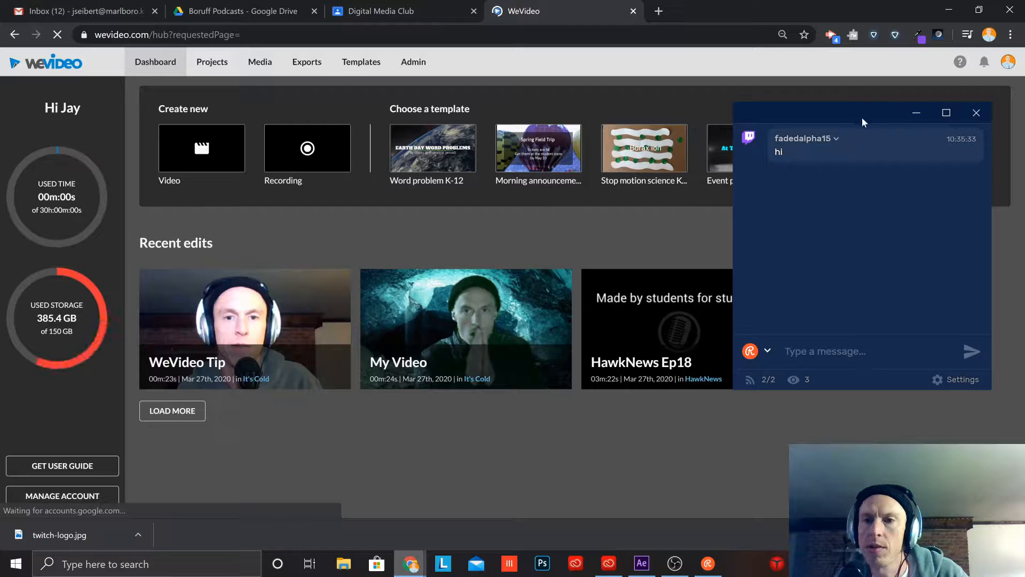
click(916, 113)
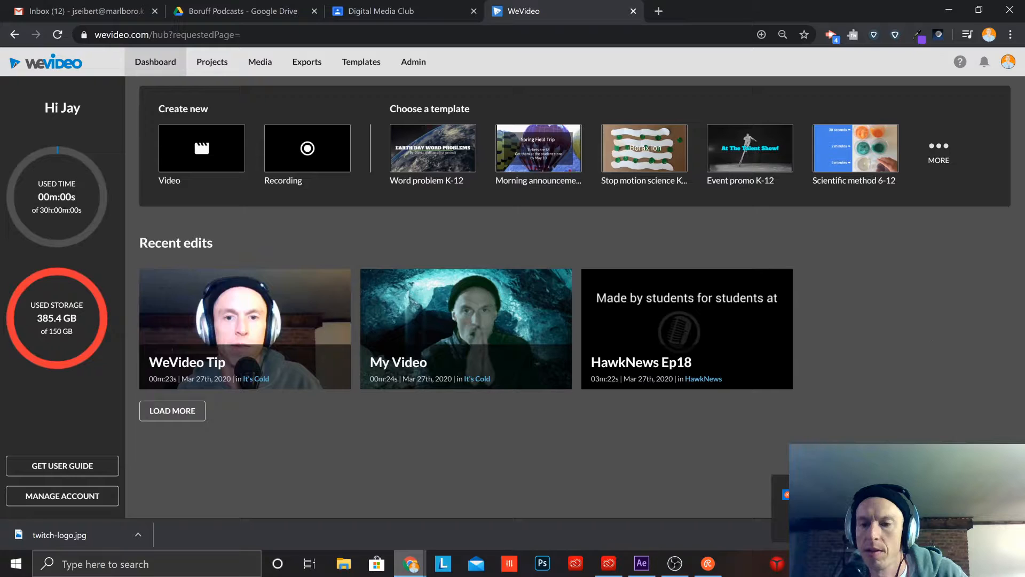
Step: Bring up the Restream chat window, read the incoming viewer messages and minimize it
click(1004, 485)
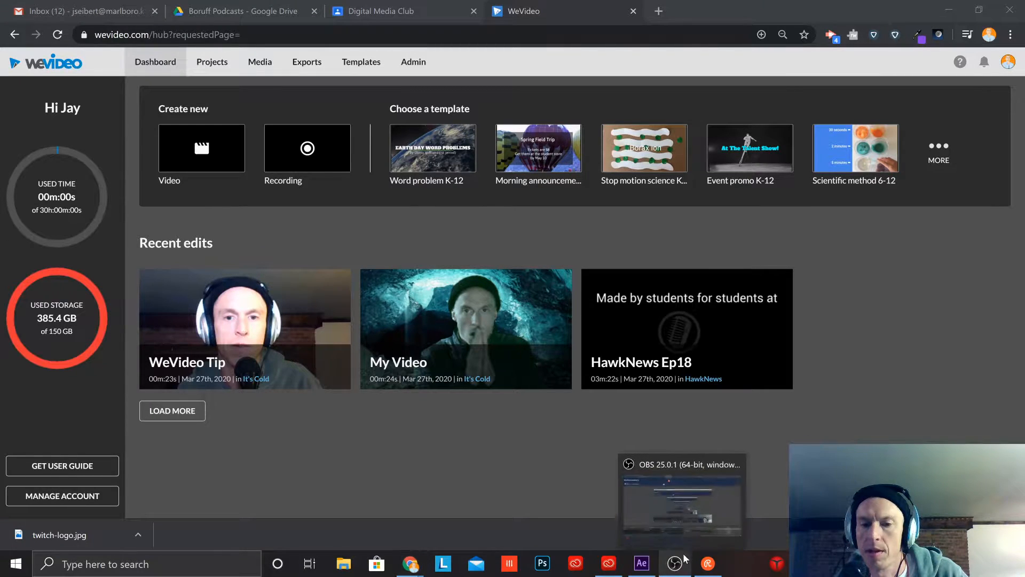
click(708, 563)
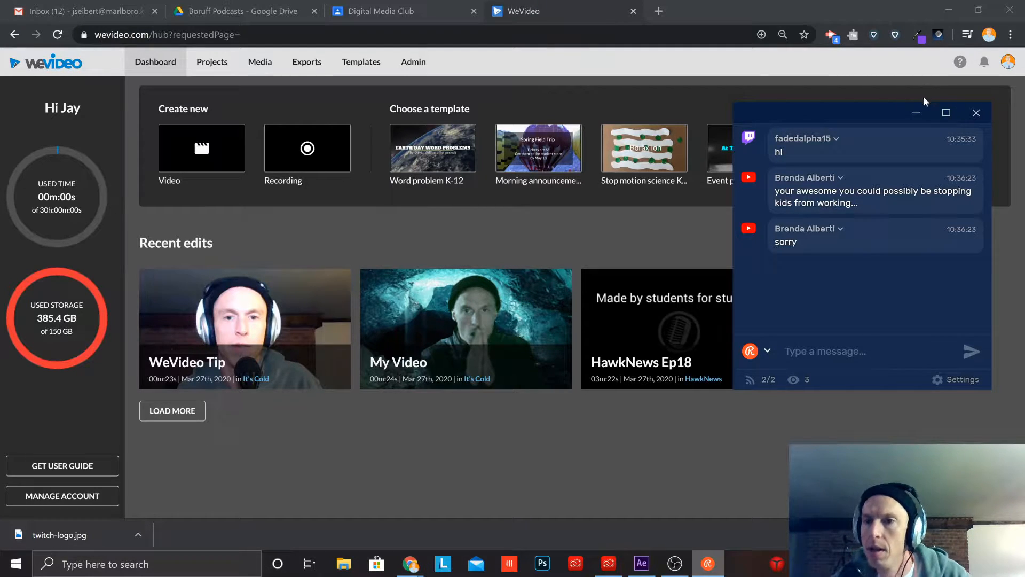
click(924, 114)
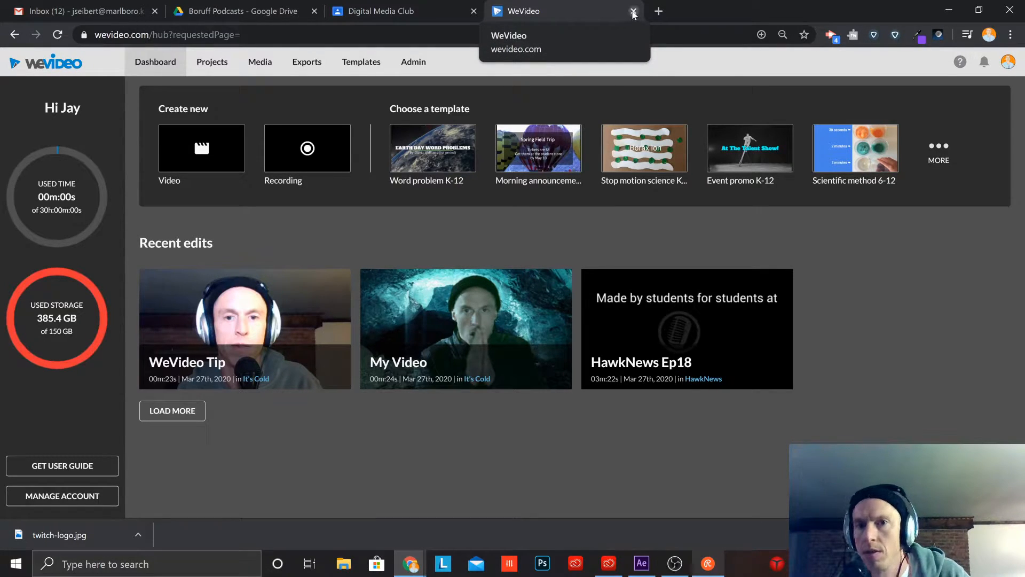
Step: Close the WeVideo tab and minimize Chrome to return to the desktop
click(634, 11)
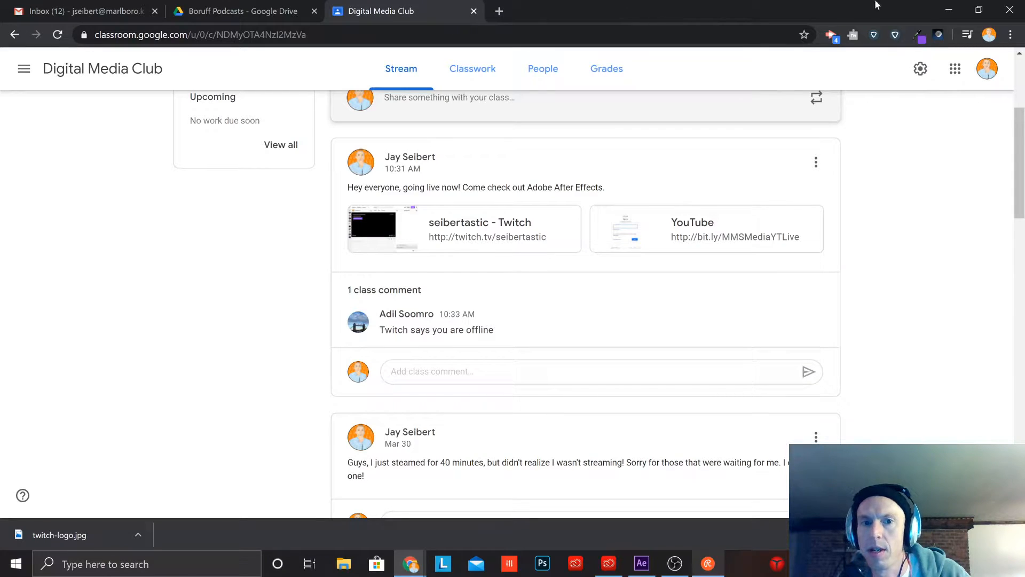
click(956, 13)
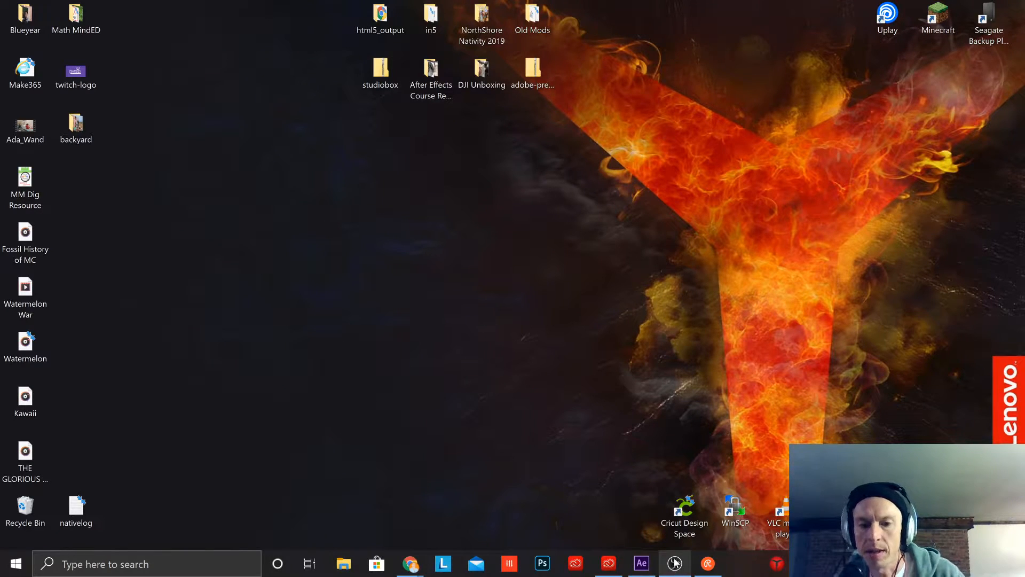
Step: Switch to After Effects, checking the Restream chat for new messages and minimizing it to clear the workspace
click(708, 563)
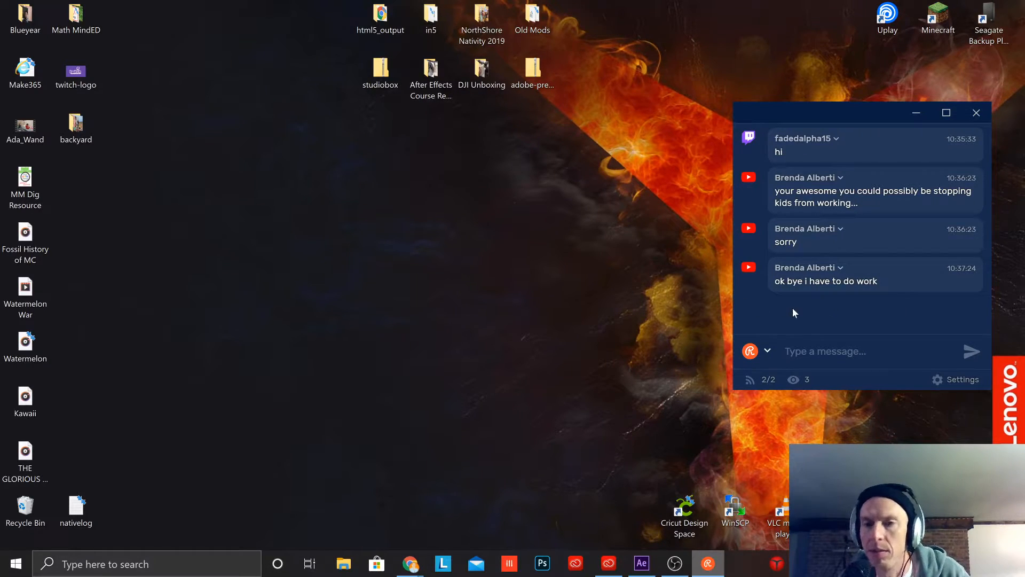
click(638, 564)
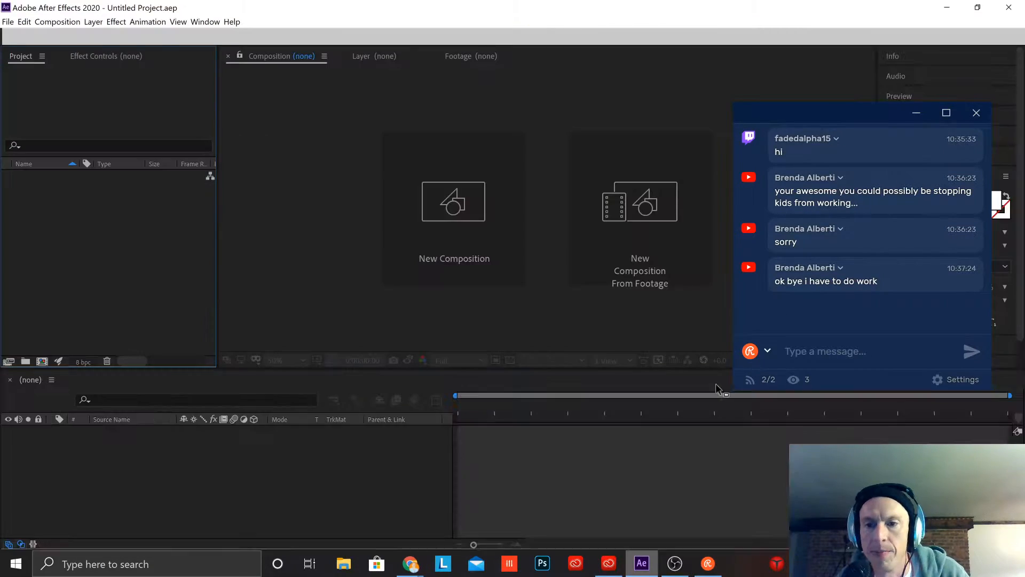
click(916, 114)
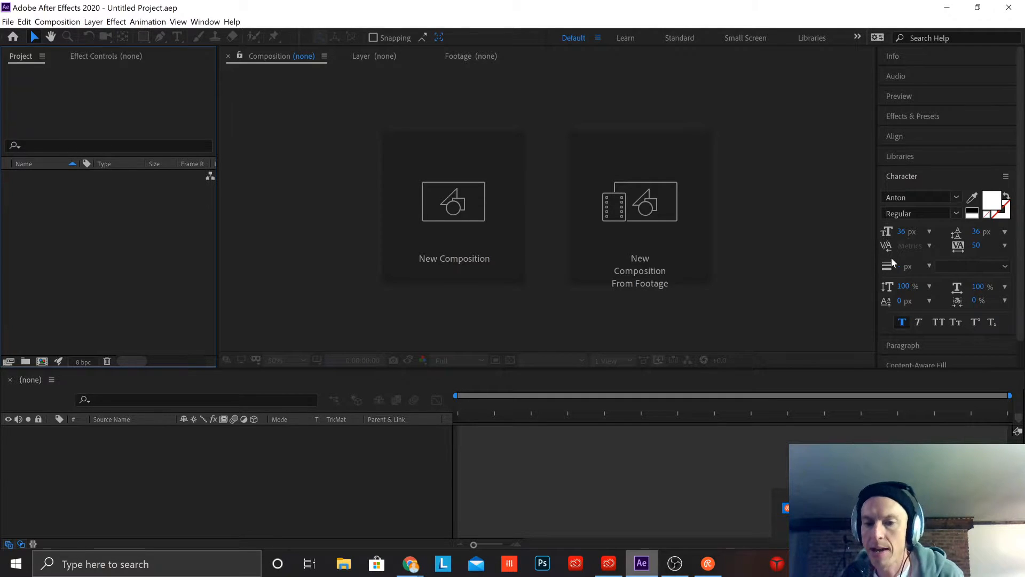
click(708, 563)
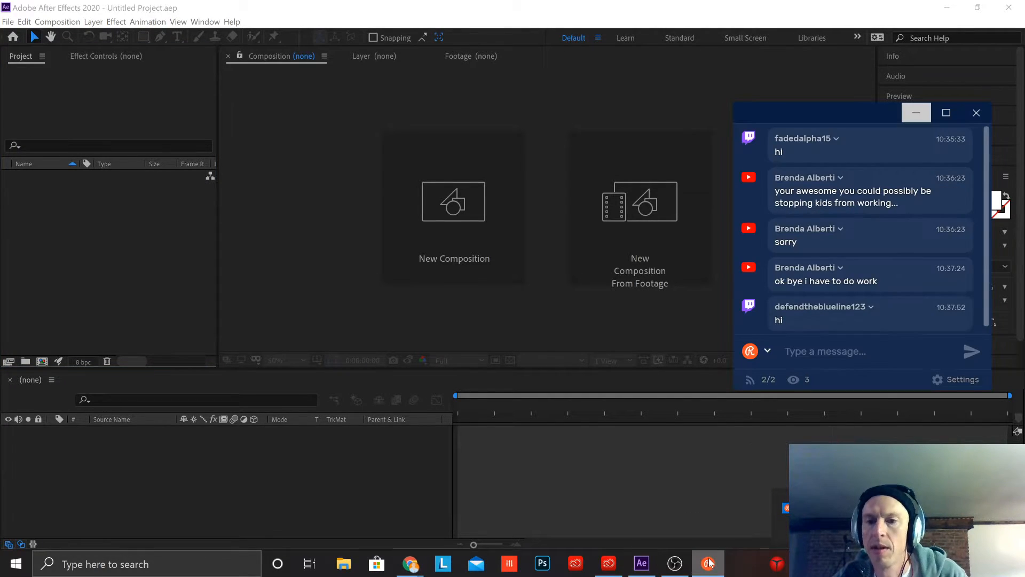
click(710, 562)
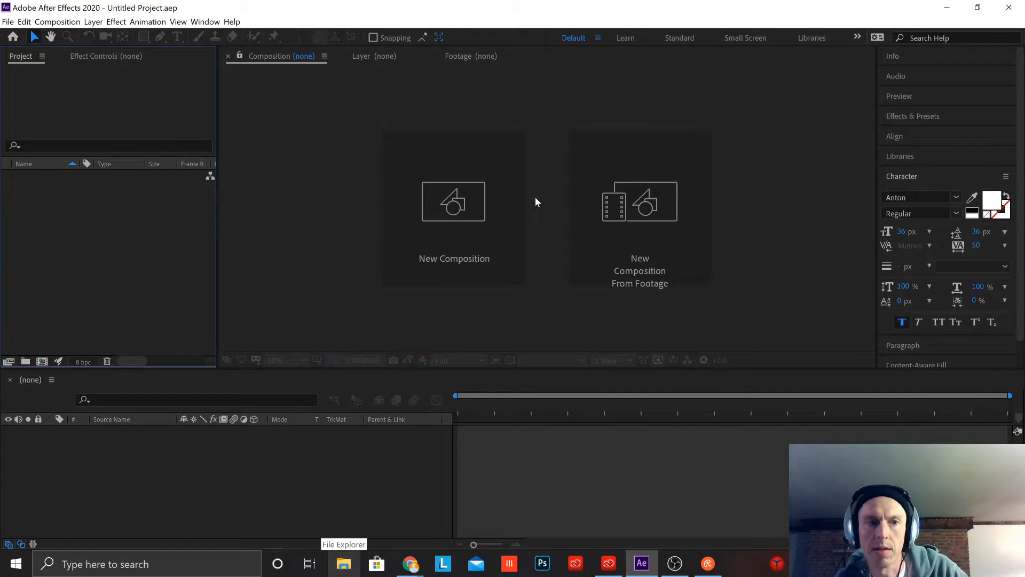
Step: Save the untitled project as "Seibertastic Title" in the Adobe After Effects Cache folder
click(12, 22)
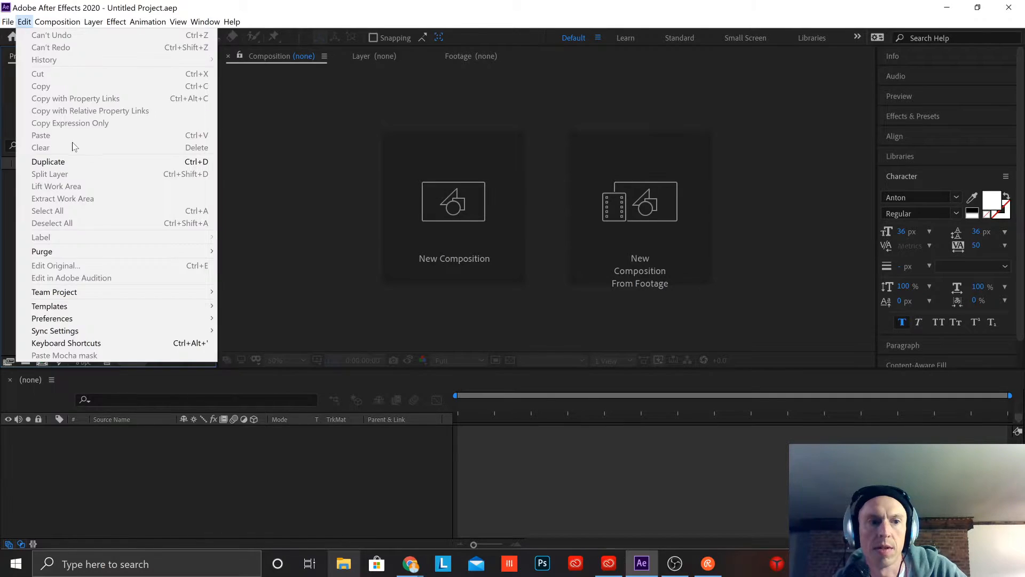
mouse_move(42, 139)
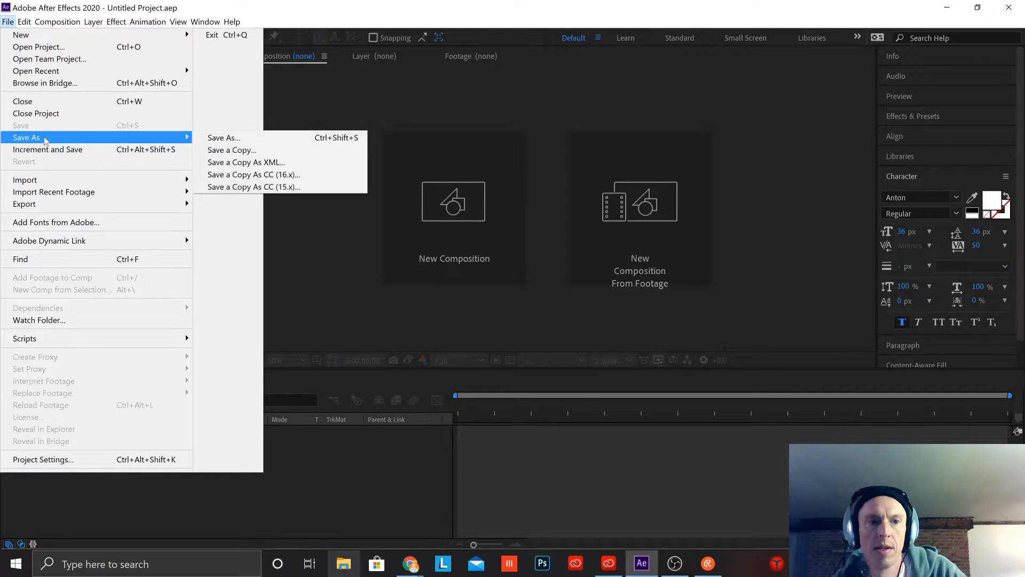
click(230, 138)
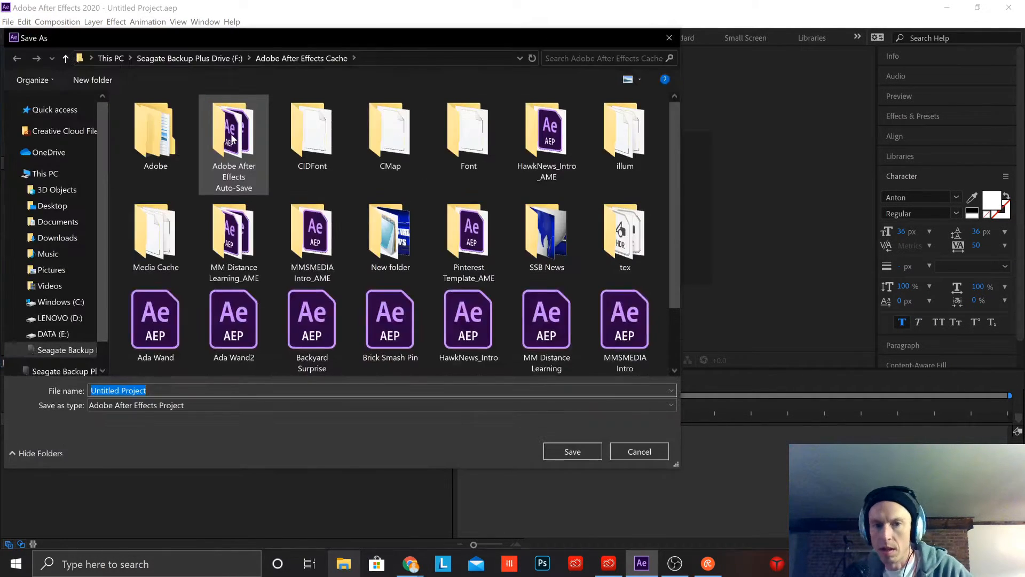
text(S)
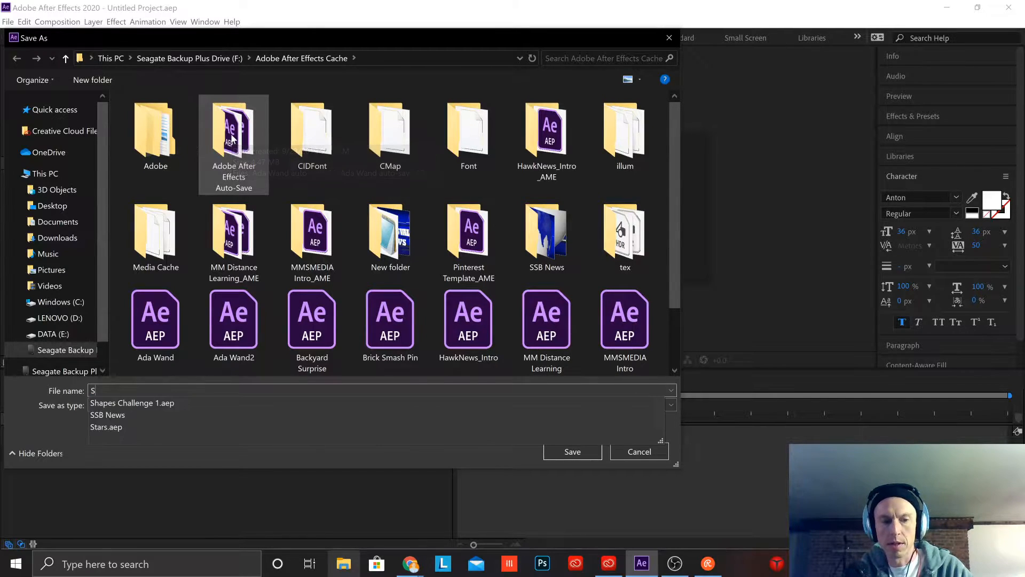
text(eibertastic )
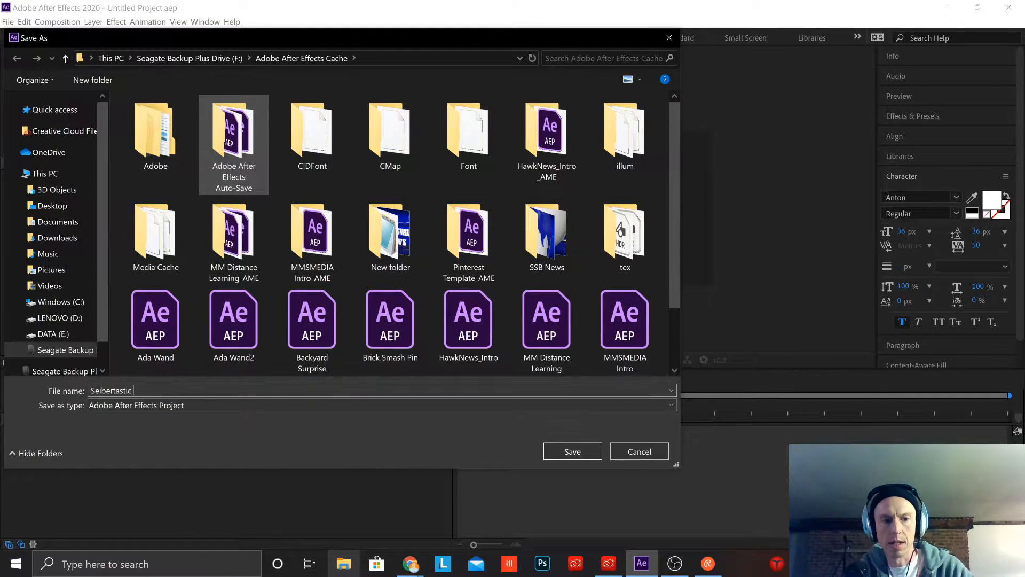
text(Title)
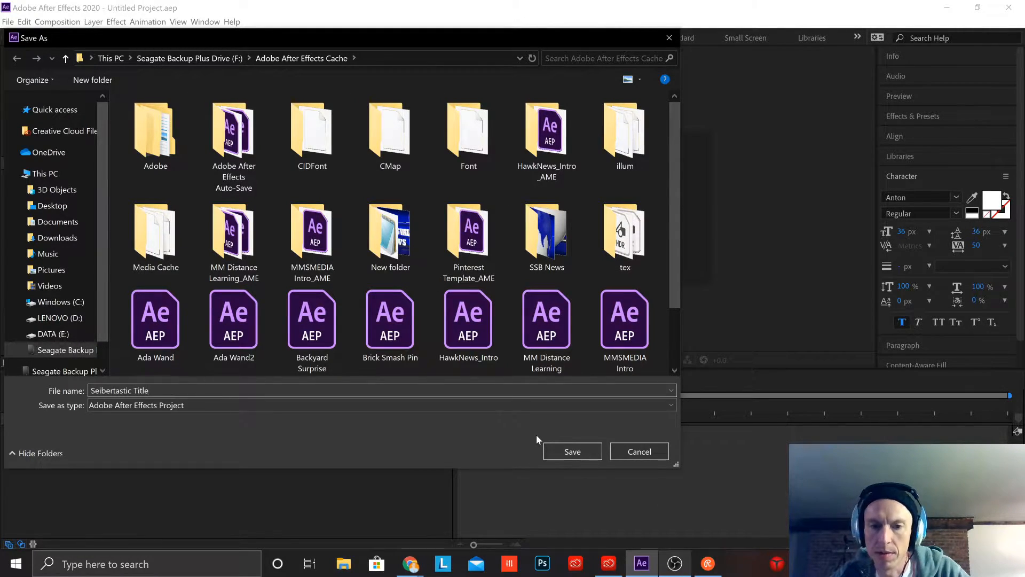
click(587, 449)
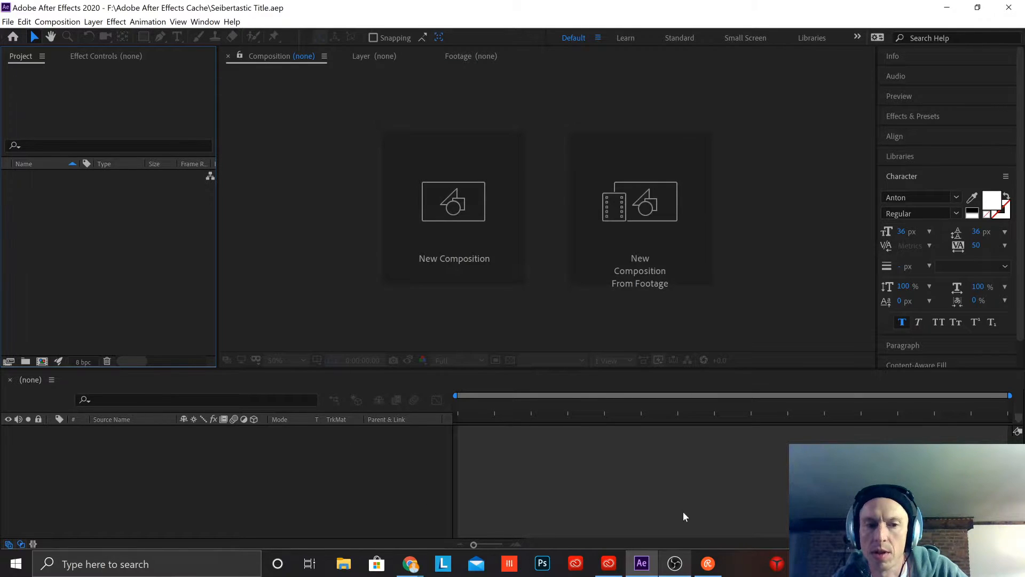
Step: Start a new composition and name it "Title"
click(457, 206)
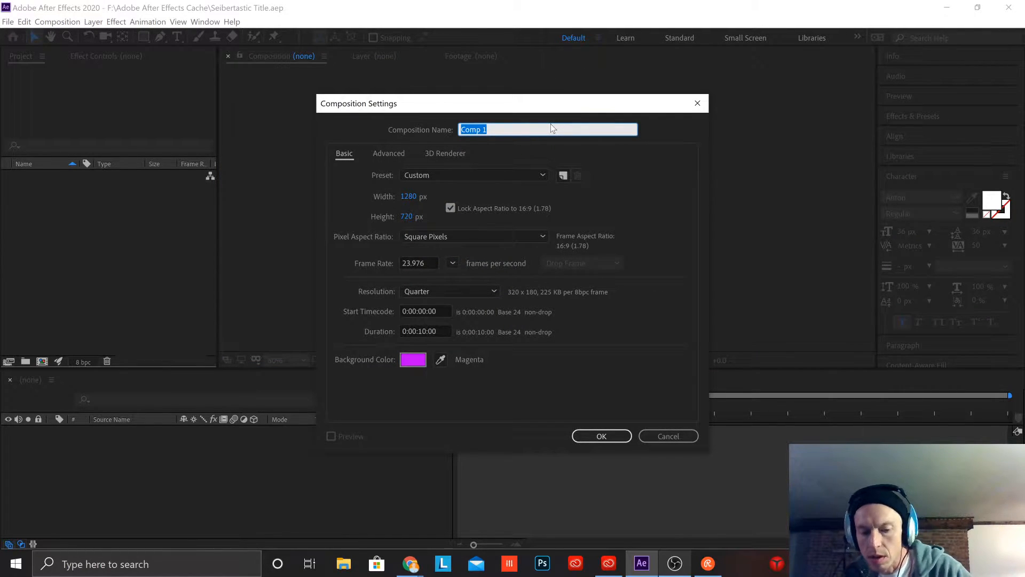
text(Title)
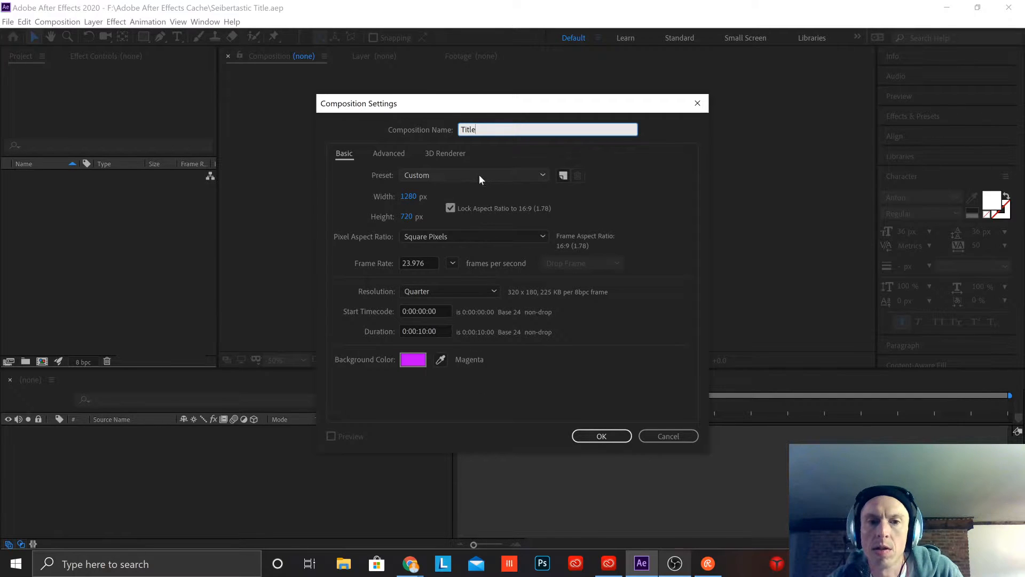
Step: Try the DVCPRO HD 720 23.976 preset for the Title composition
click(458, 174)
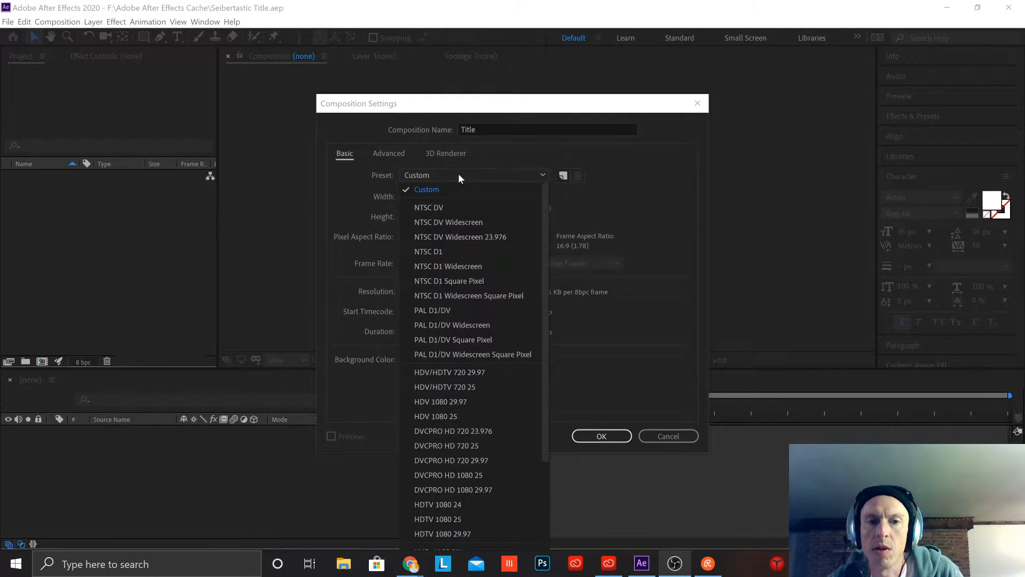
scroll(488, 389, down, 3)
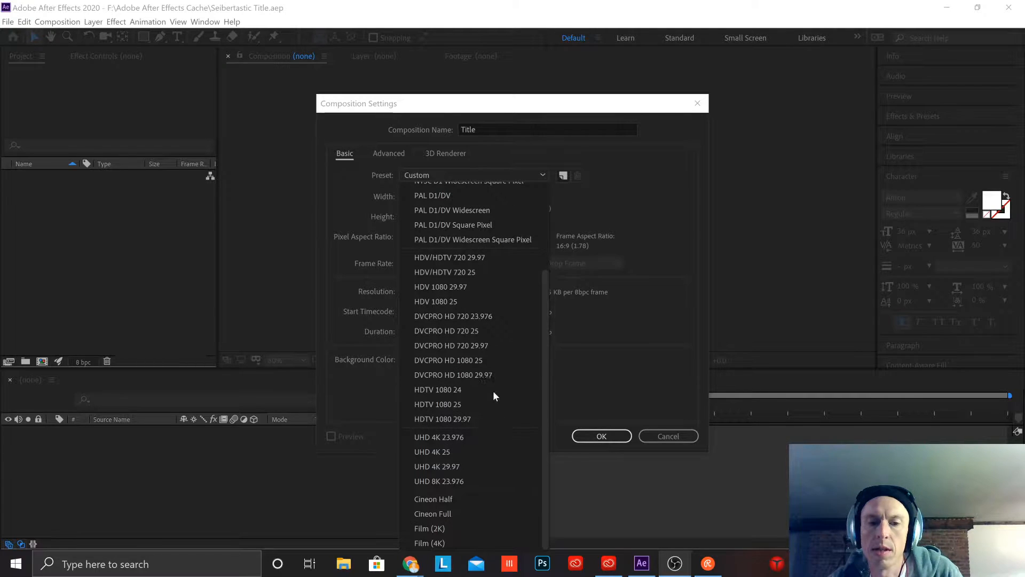
scroll(521, 329, up, 3)
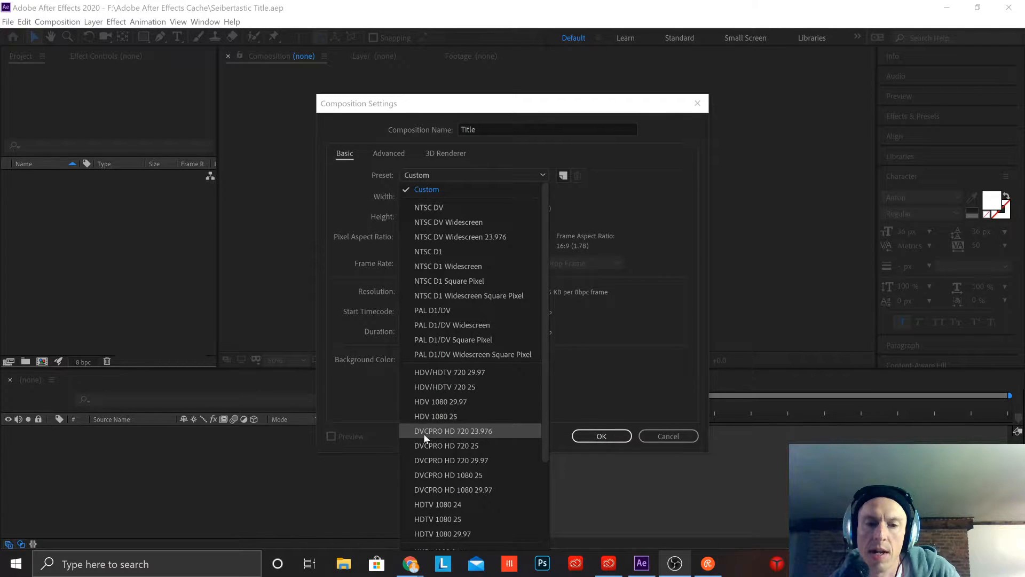
click(490, 434)
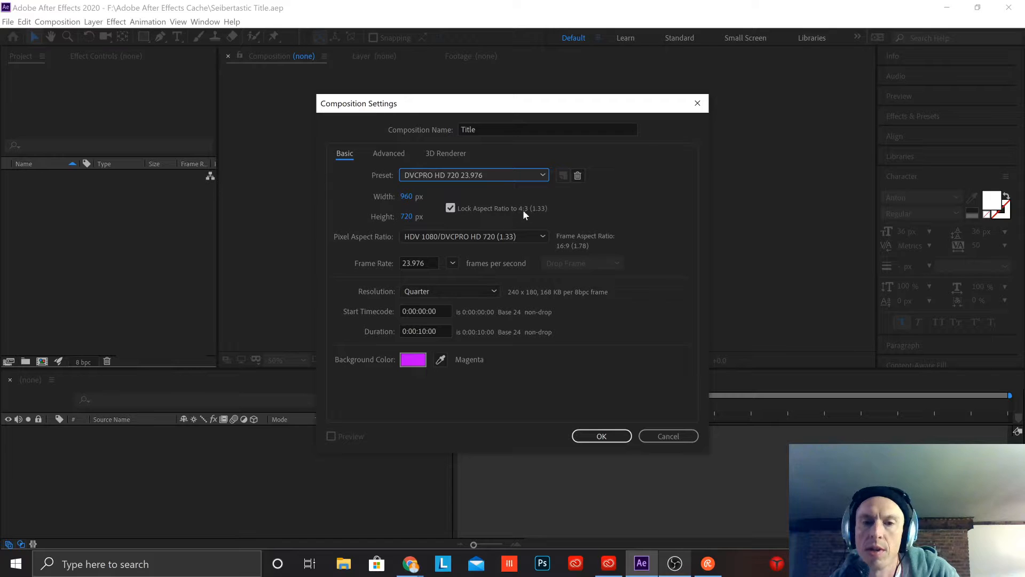
Step: Set the Title composition's preset to HDV/HDTV 720 25
click(519, 175)
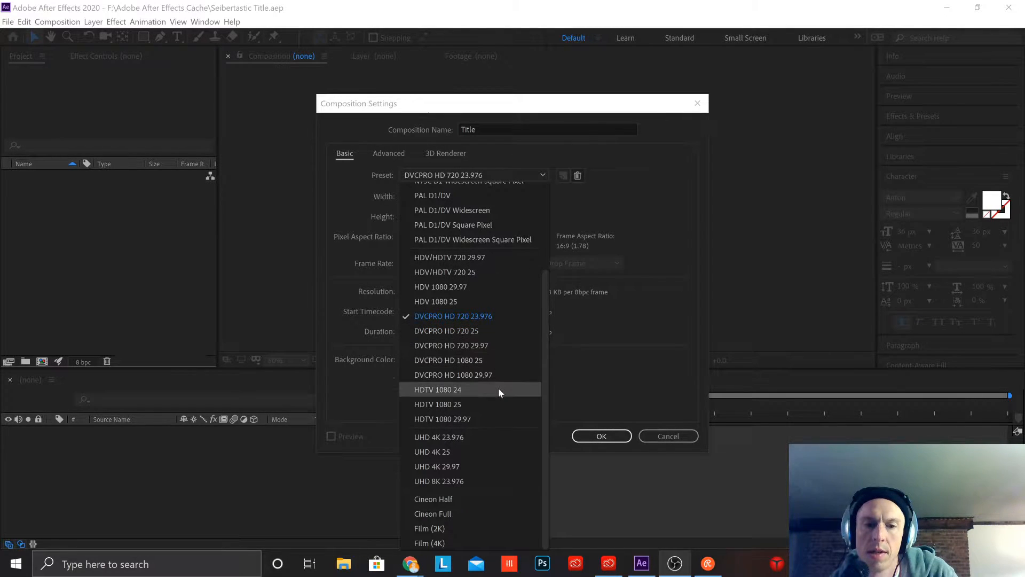
scroll(494, 363, up, 3)
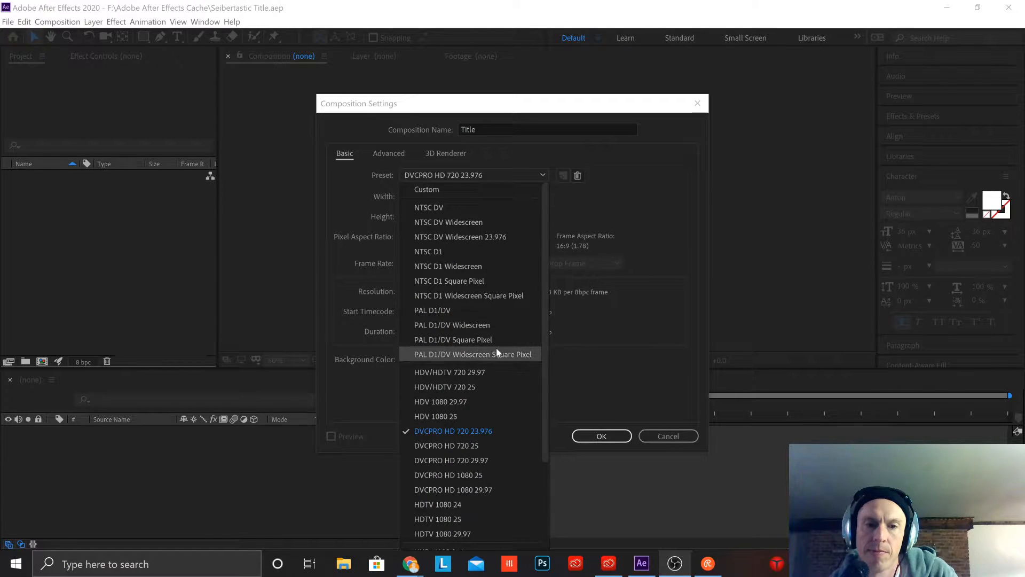
click(485, 386)
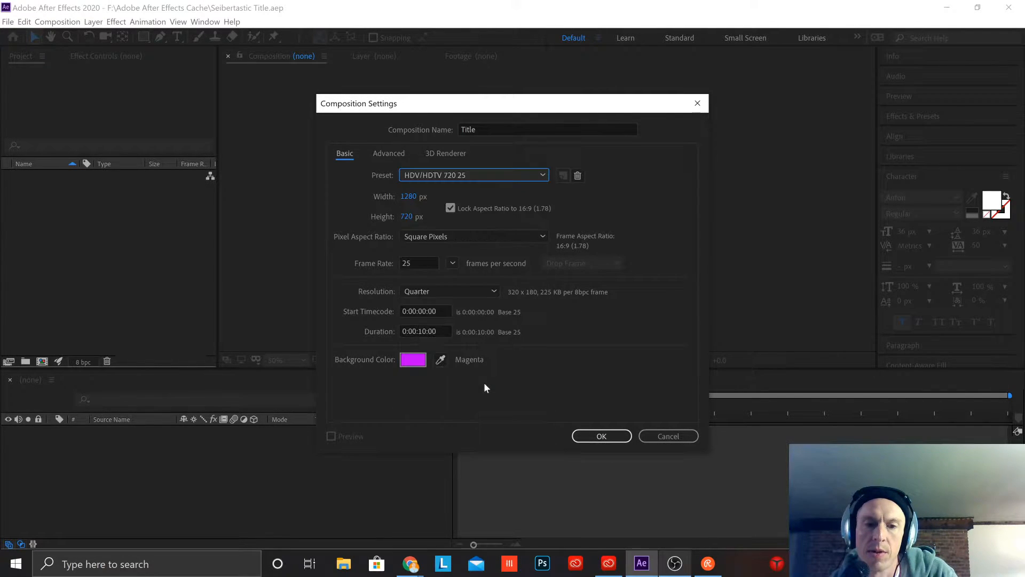
Step: Keep the Title composition's frame rate at 25 frames per second and its resolution at Quarter
click(454, 264)
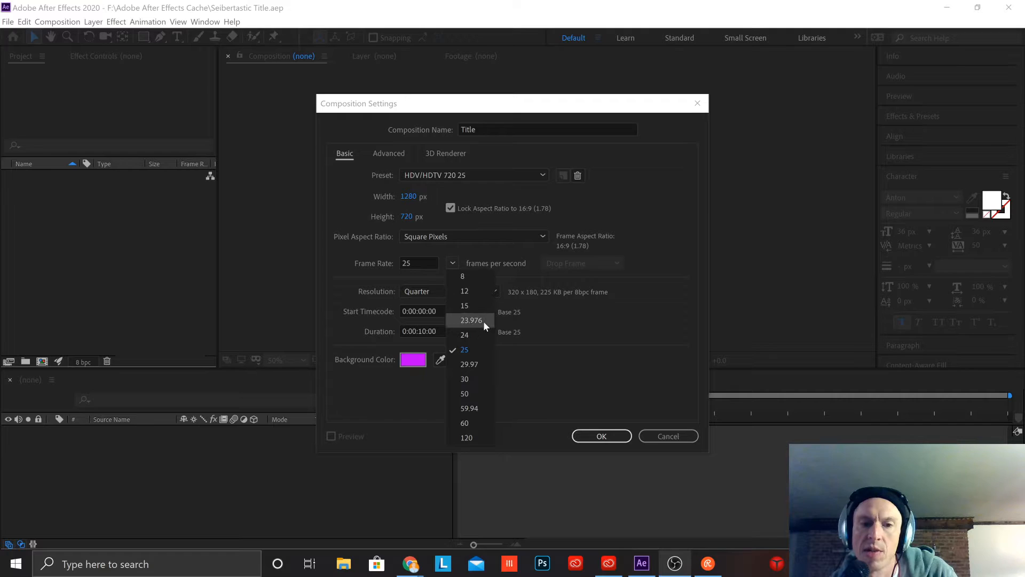
click(483, 355)
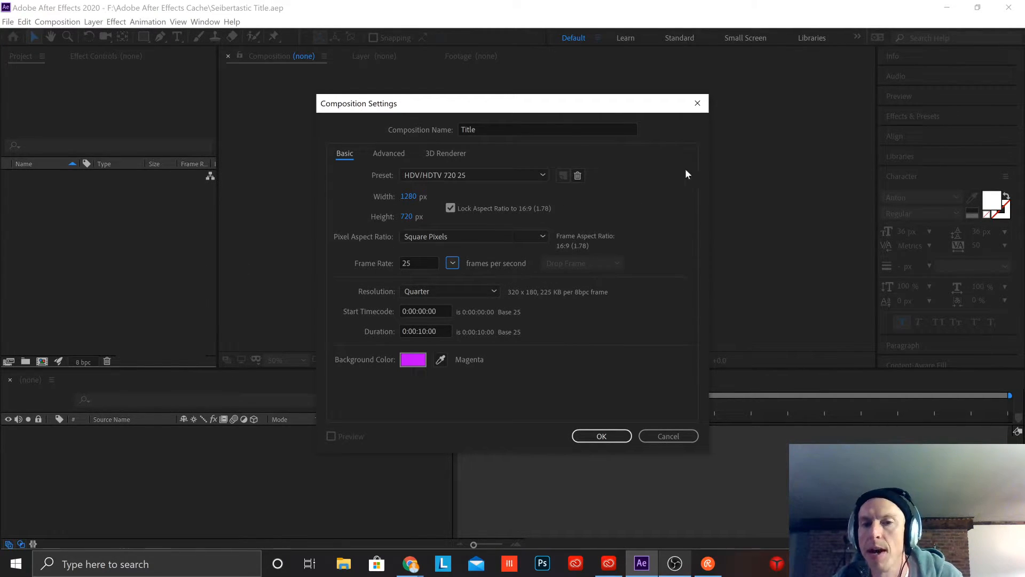
click(466, 291)
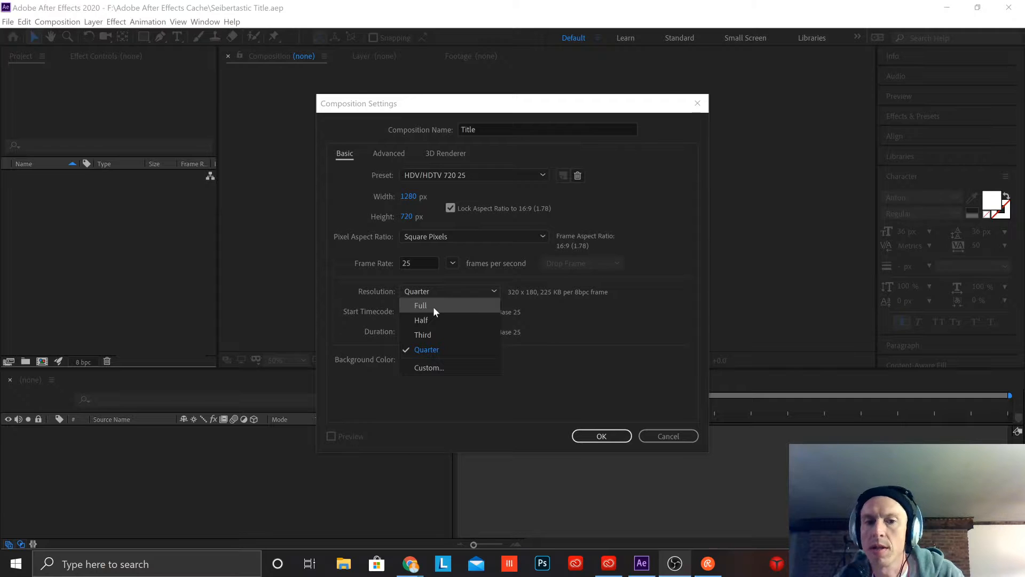
click(438, 351)
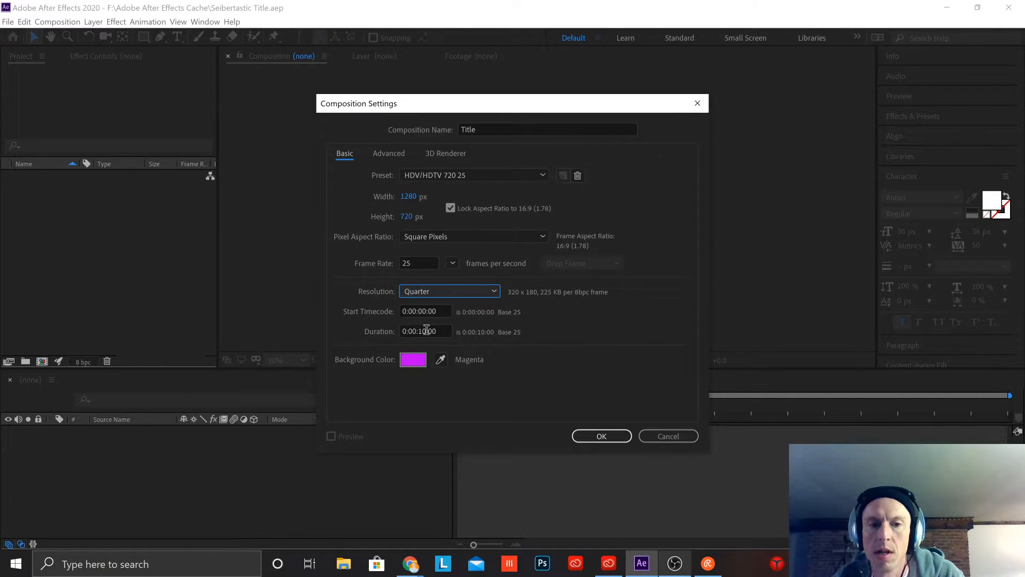
Step: Set the composition's background color to black (000000) and create the Title composition
click(415, 361)
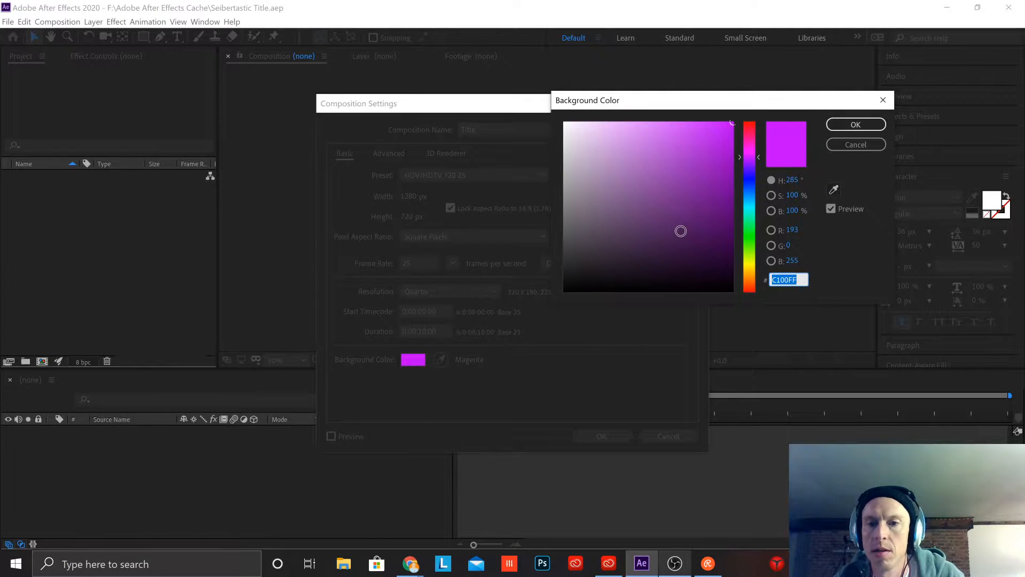
drag(679, 231, 736, 295)
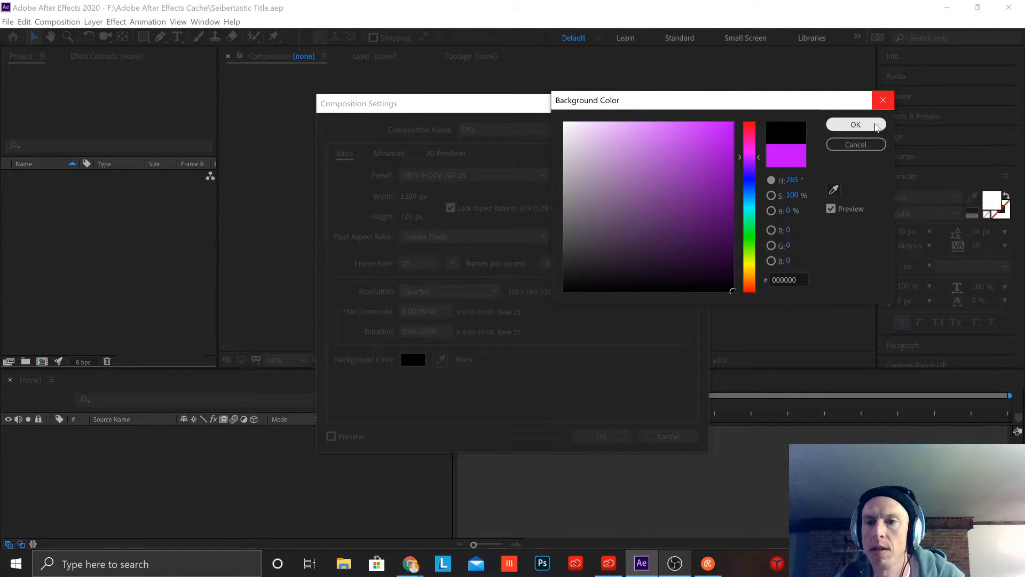
click(856, 124)
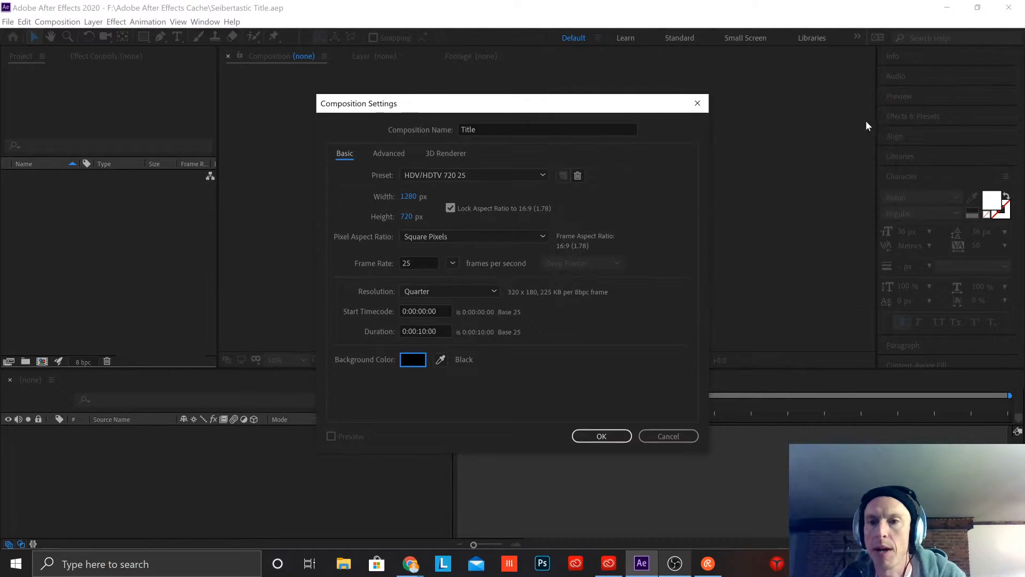
click(602, 436)
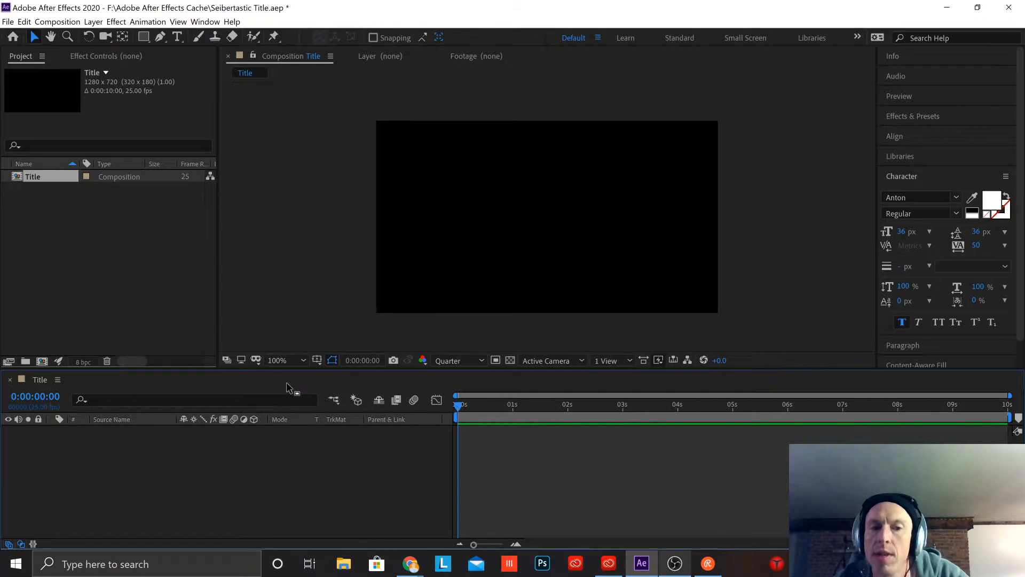
Step: Set the composition viewer's magnification to Fit
click(302, 361)
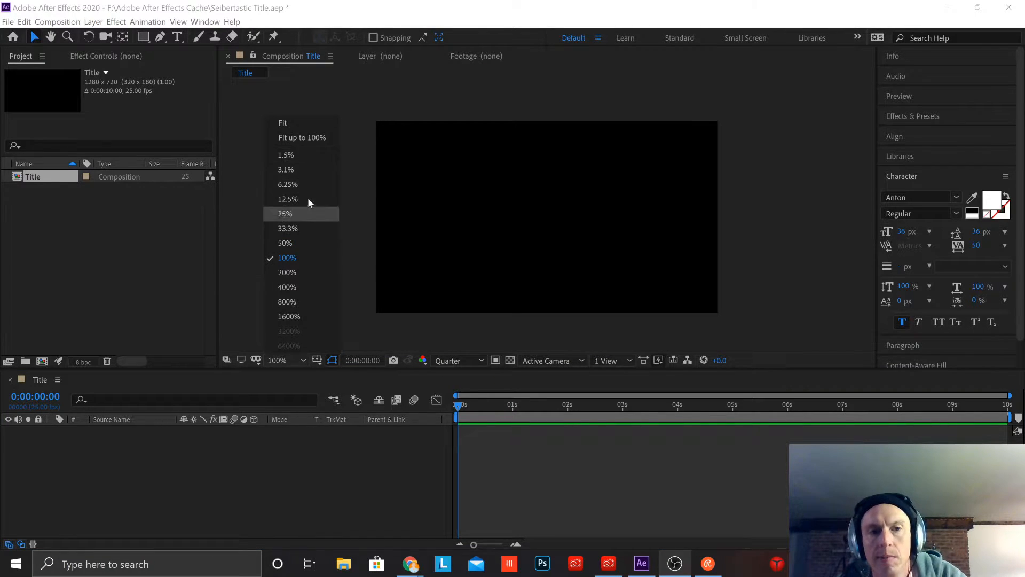
click(292, 123)
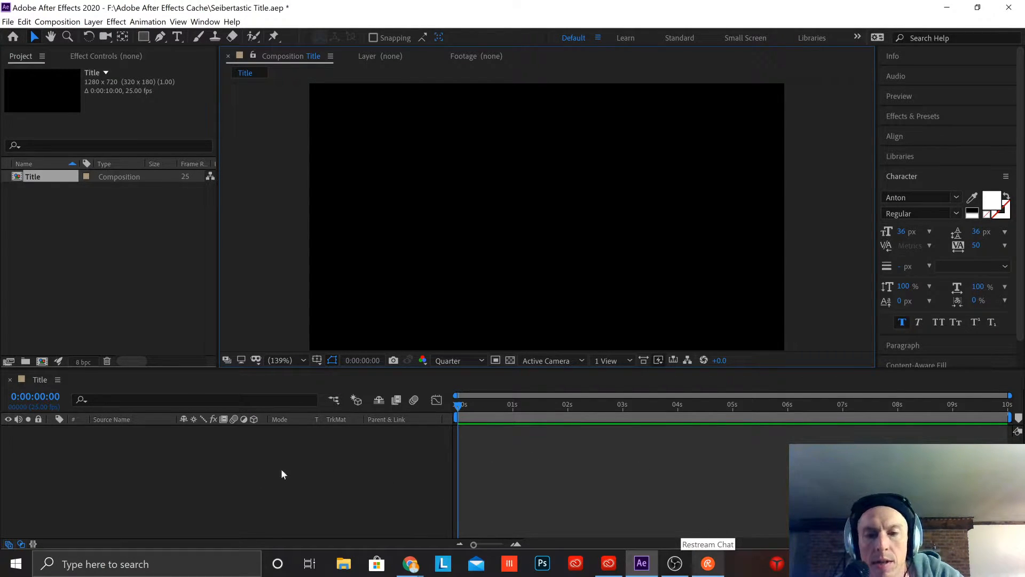
Step: Switch to Restream Chat to read the latest viewer messages, and minimize it again
click(715, 566)
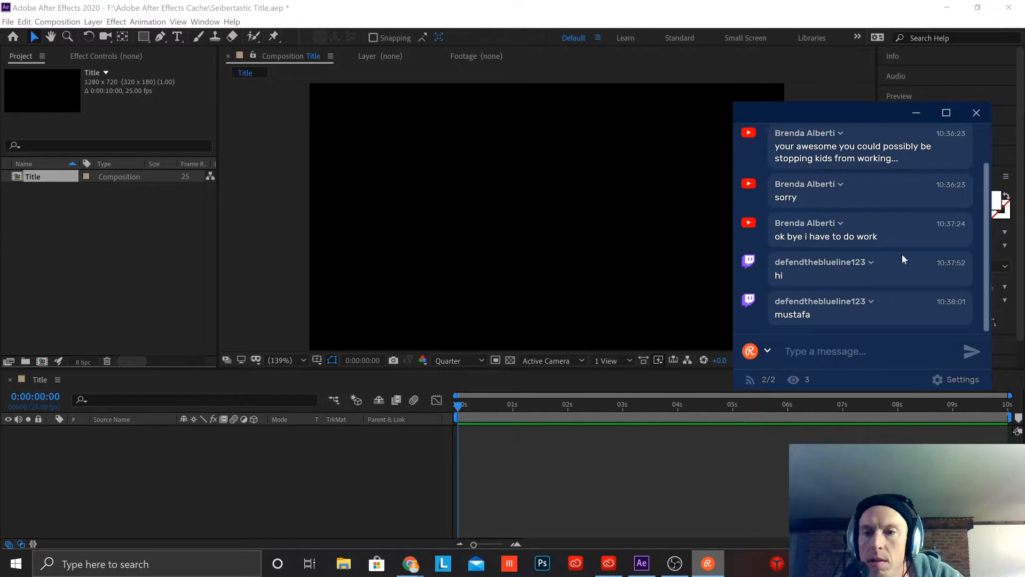
click(916, 112)
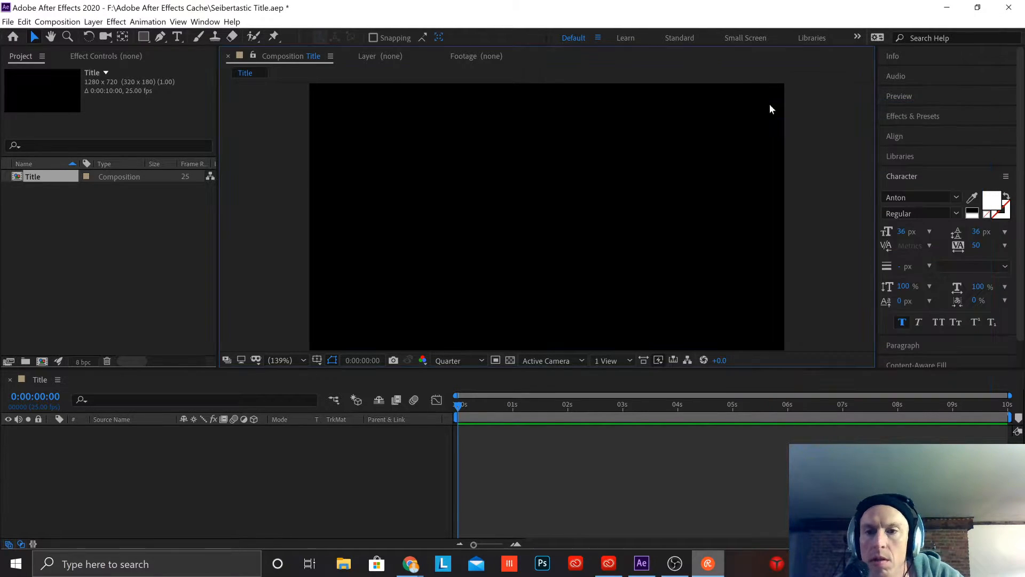
right_click(99, 458)
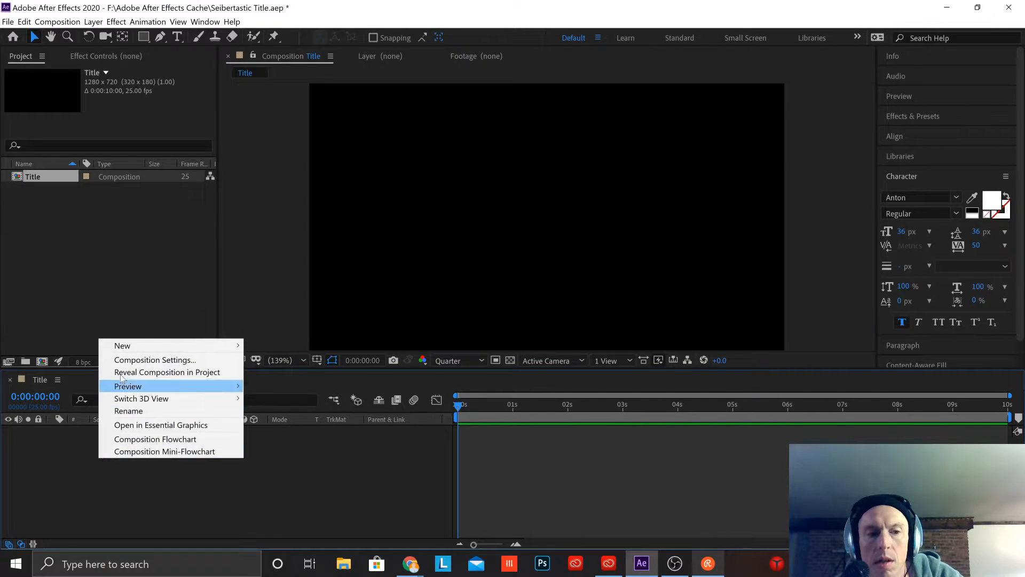
click(176, 489)
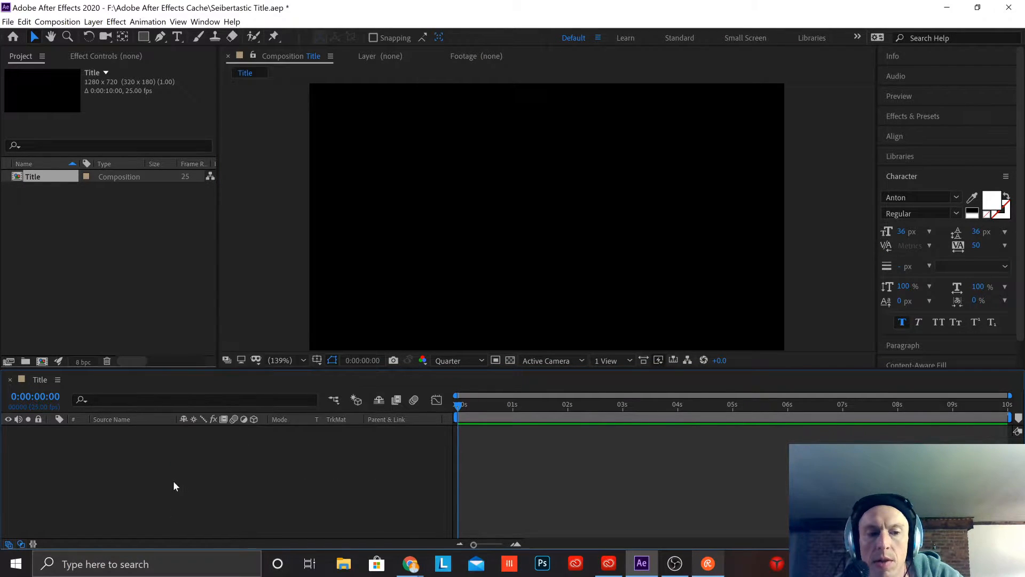
right_click(174, 485)
mouse_move(251, 367)
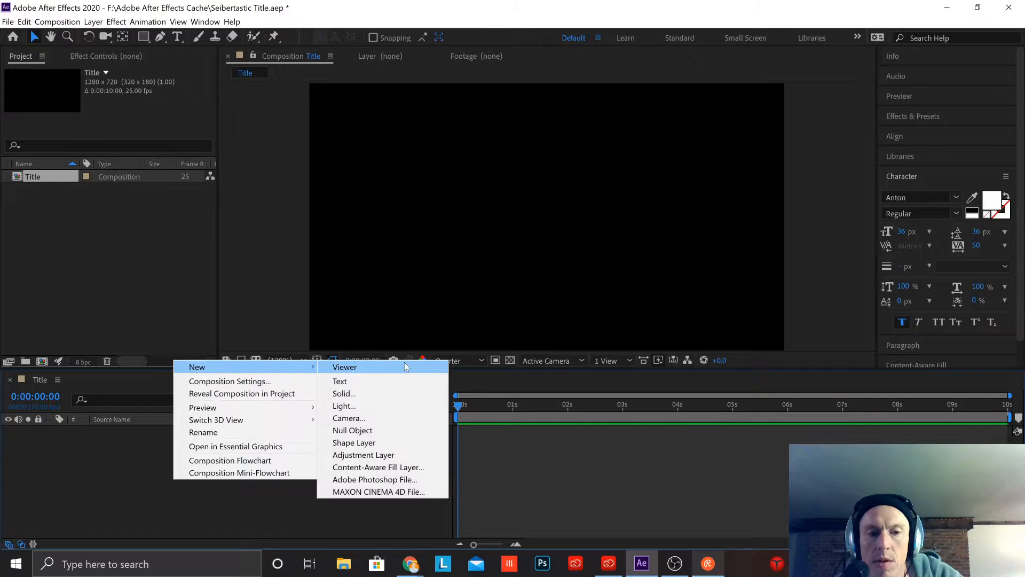
click(356, 393)
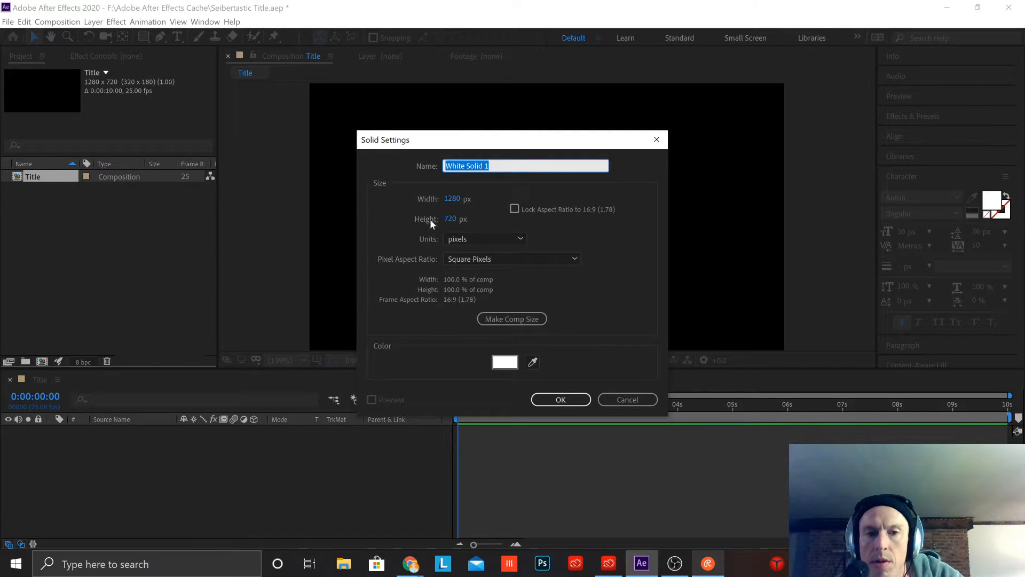
click(505, 362)
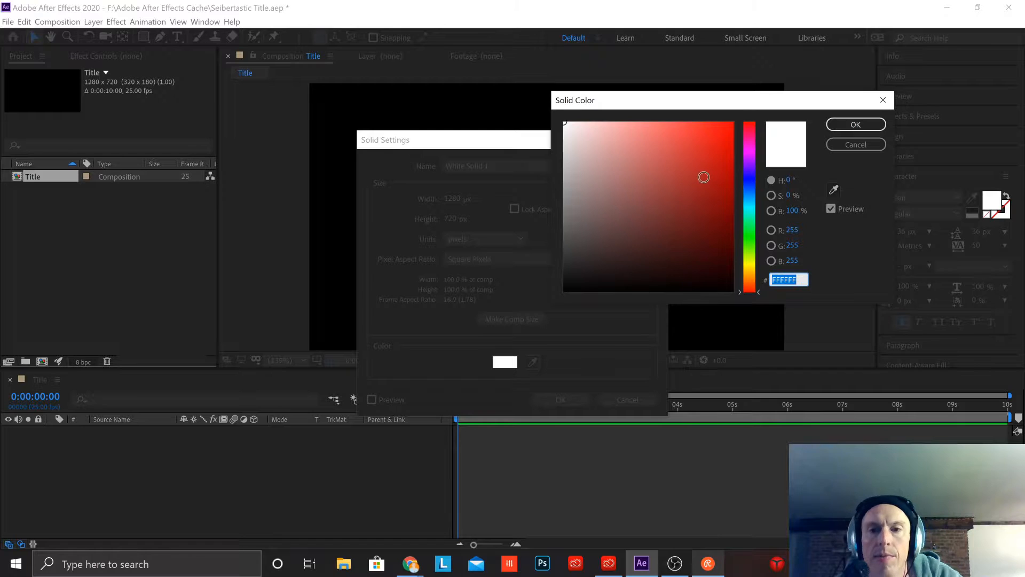
drag(752, 202, 763, 164)
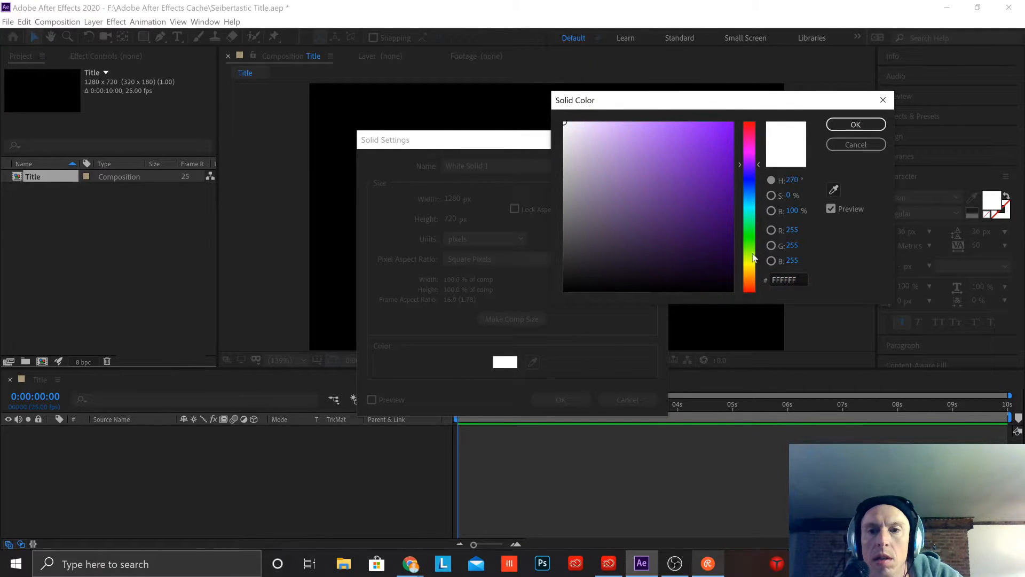
click(795, 279)
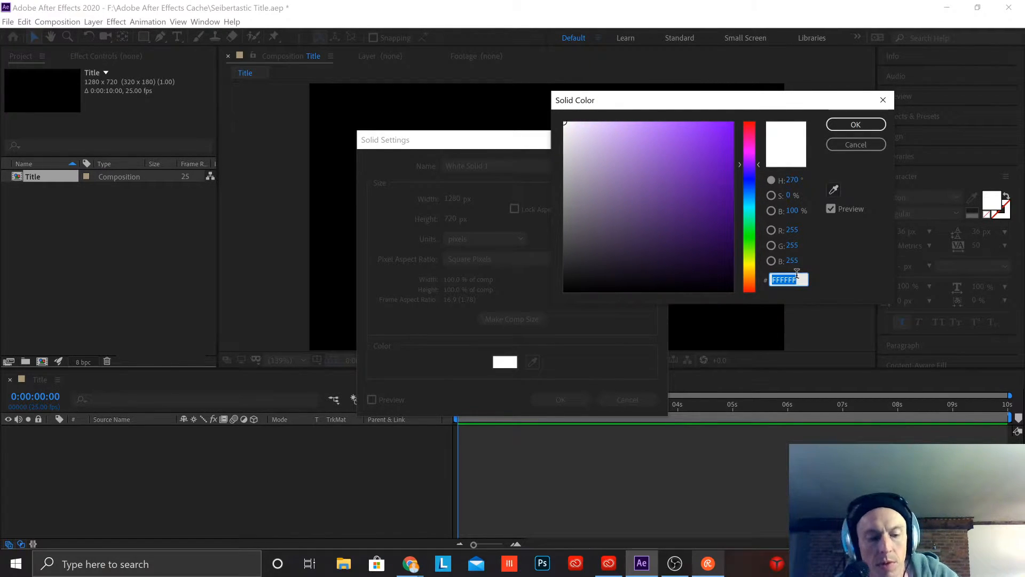
text(C100FF)
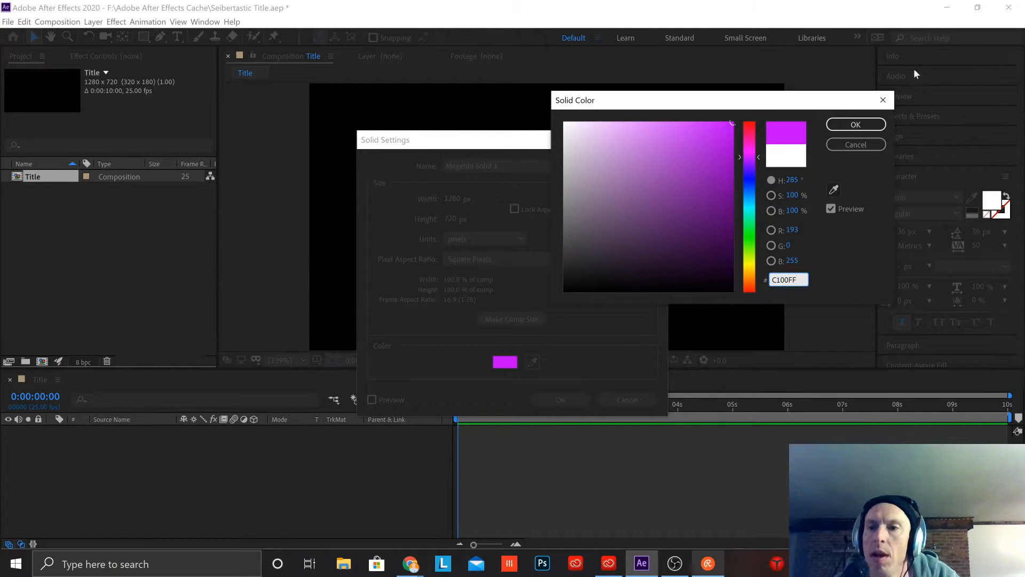
click(855, 125)
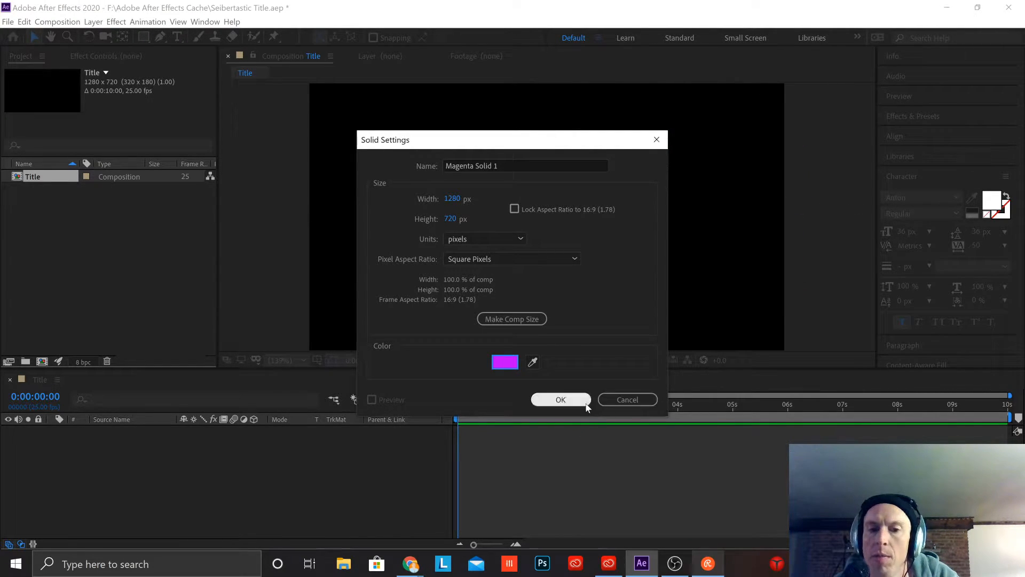
click(630, 401)
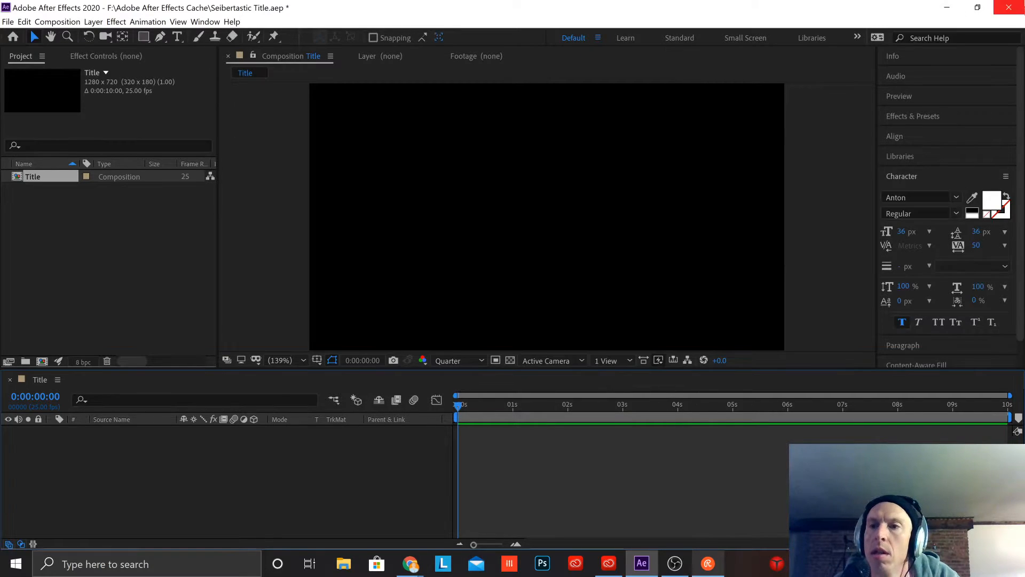
Step: Minimize After Effects and view the twitch-logo image from the desktop in Photos, closing it when done
click(947, 8)
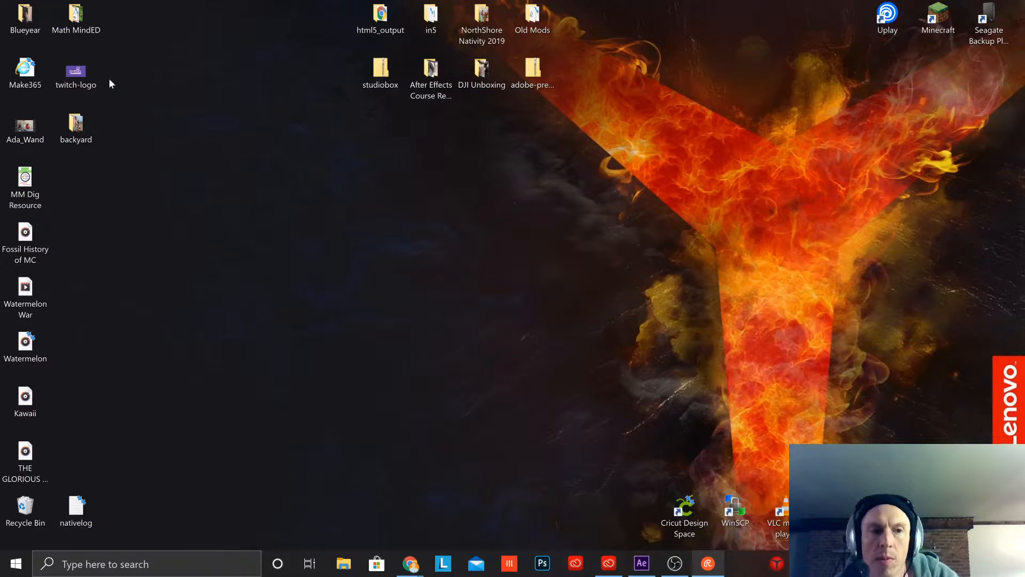
double_click(79, 73)
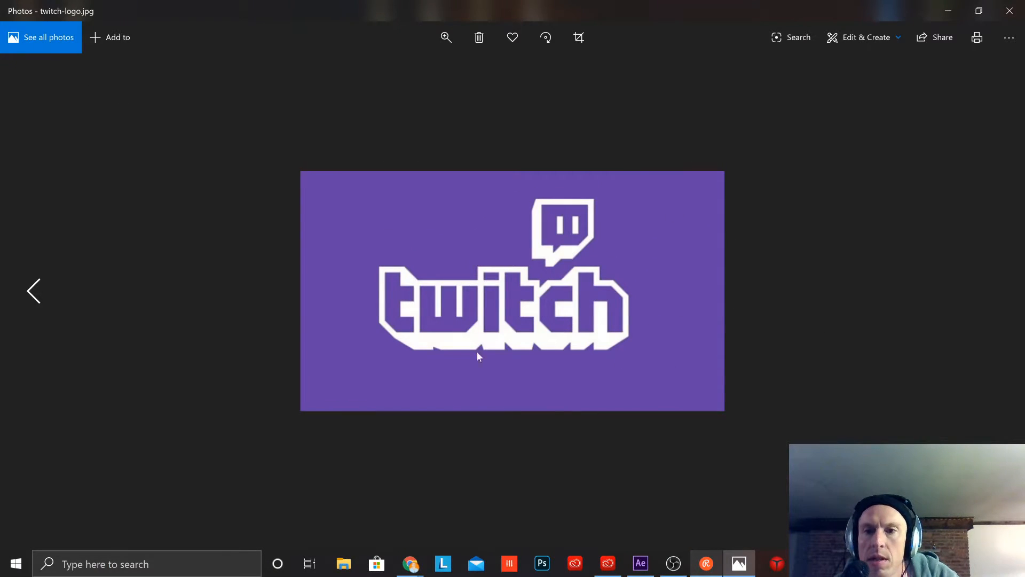
click(1010, 11)
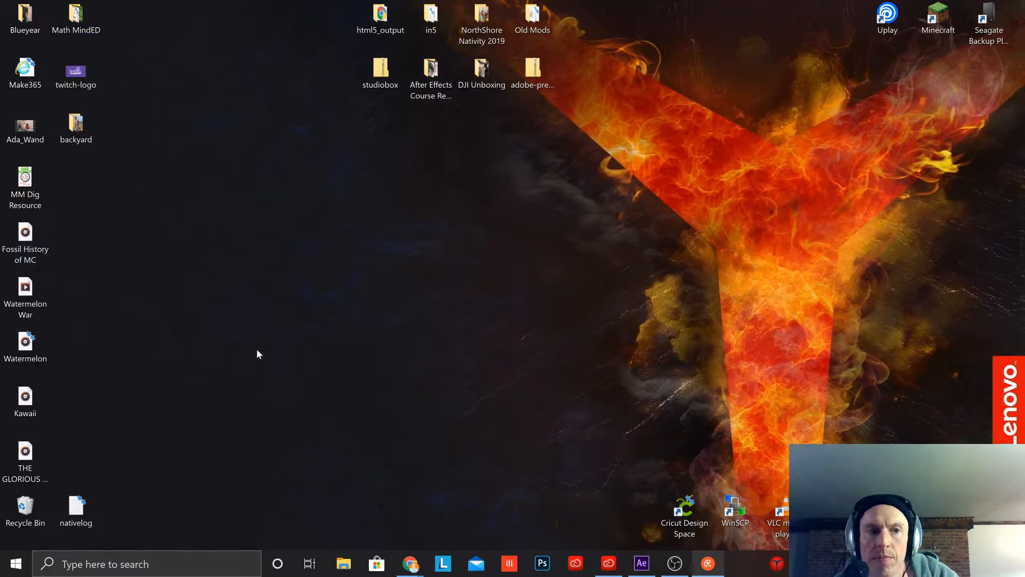
Step: Switch back to After Effects, import twitch-logo.jpg from the Desktop and add it as a layer to the Title composition
click(642, 563)
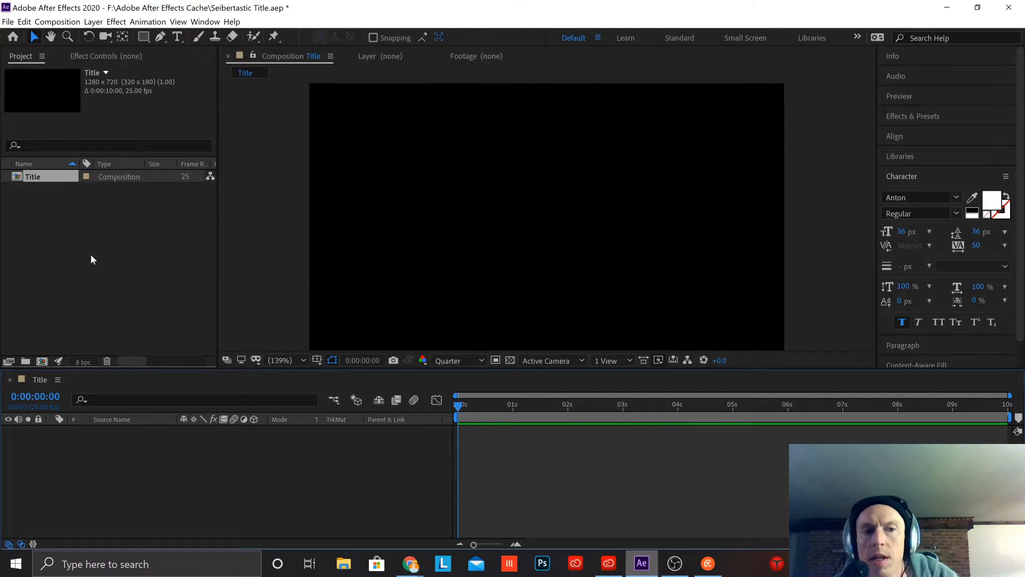
double_click(137, 240)
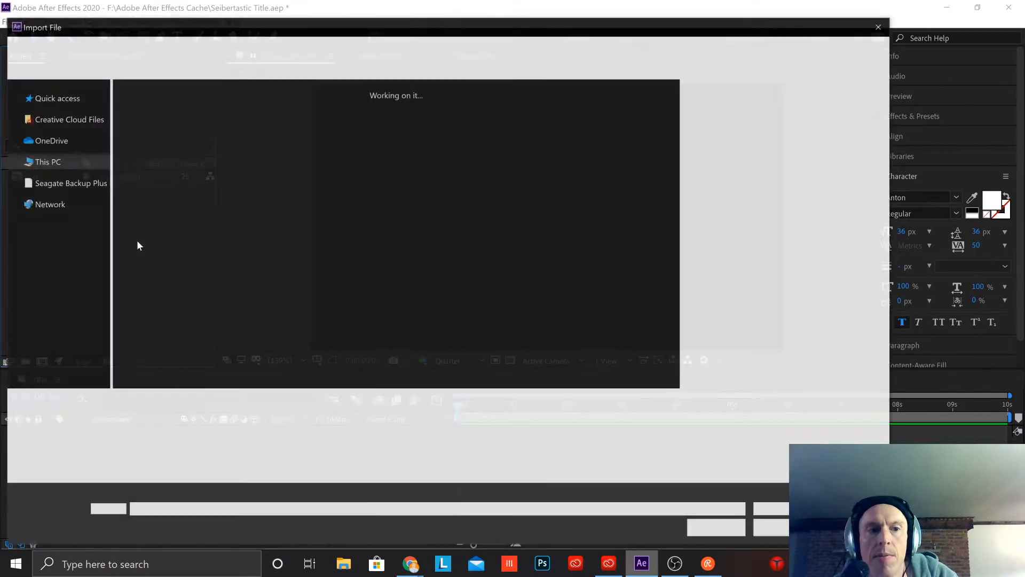
click(305, 297)
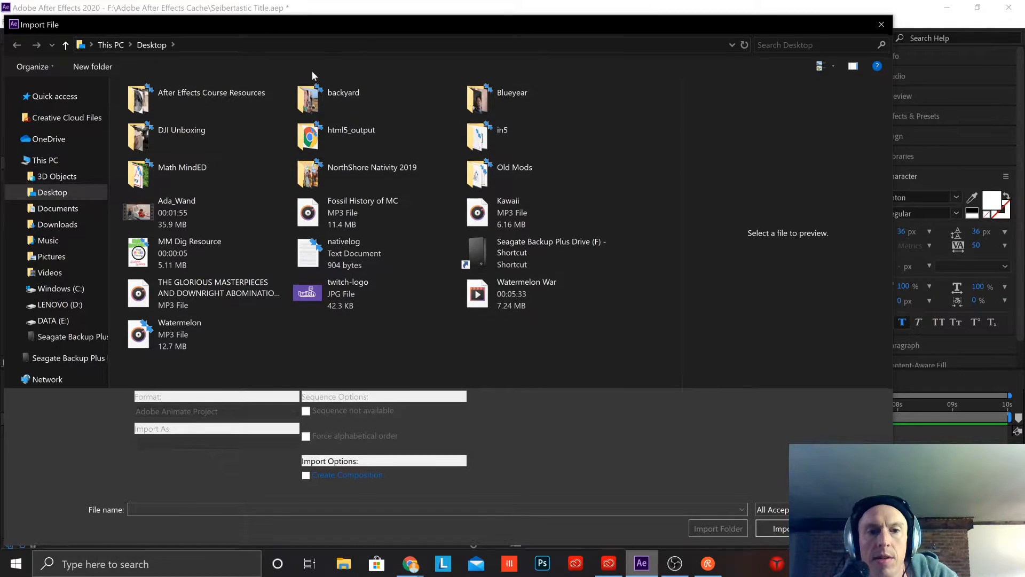
click(775, 529)
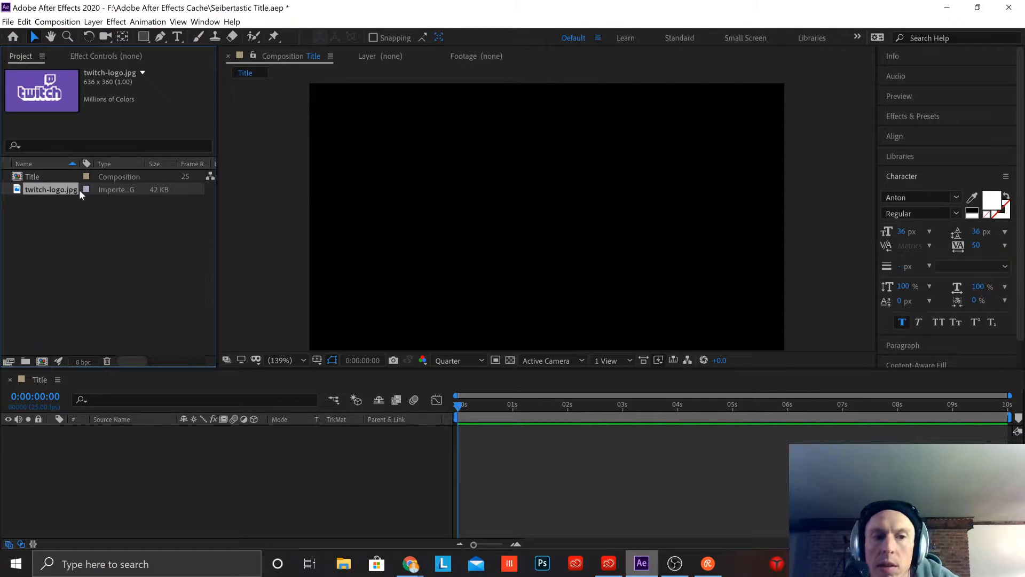
drag(58, 191, 93, 437)
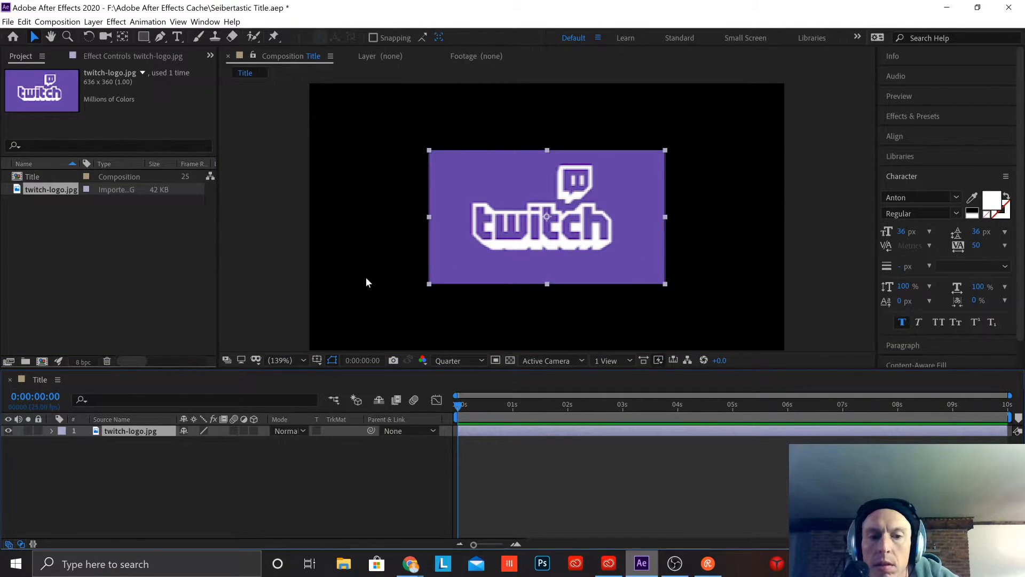
Step: Create a 1280 x 720 px solid layer coloured with the purple sampled from the Twitch logo's background
click(189, 472)
right_click(162, 453)
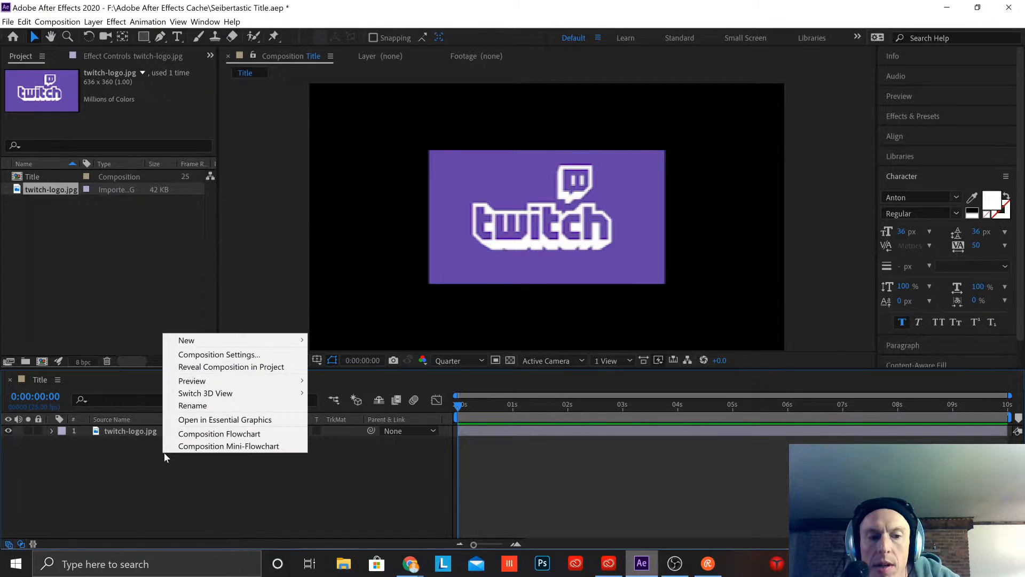
mouse_move(267, 340)
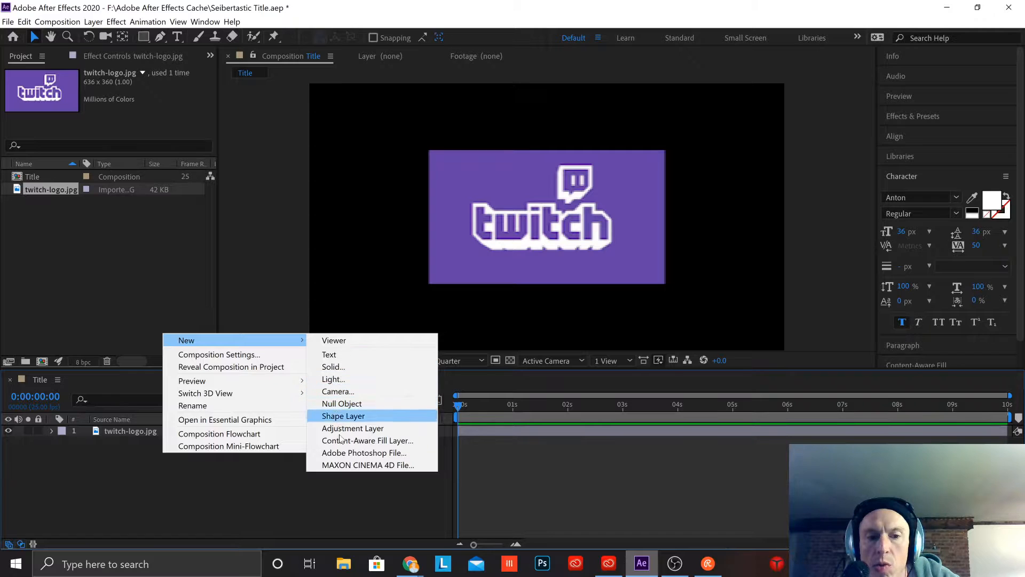
click(356, 366)
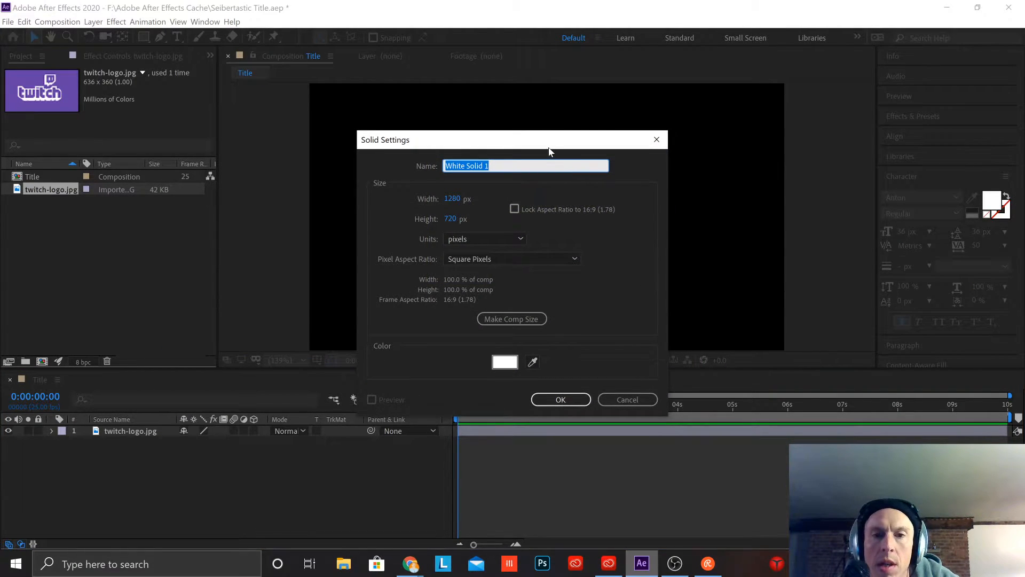
drag(550, 140, 280, 105)
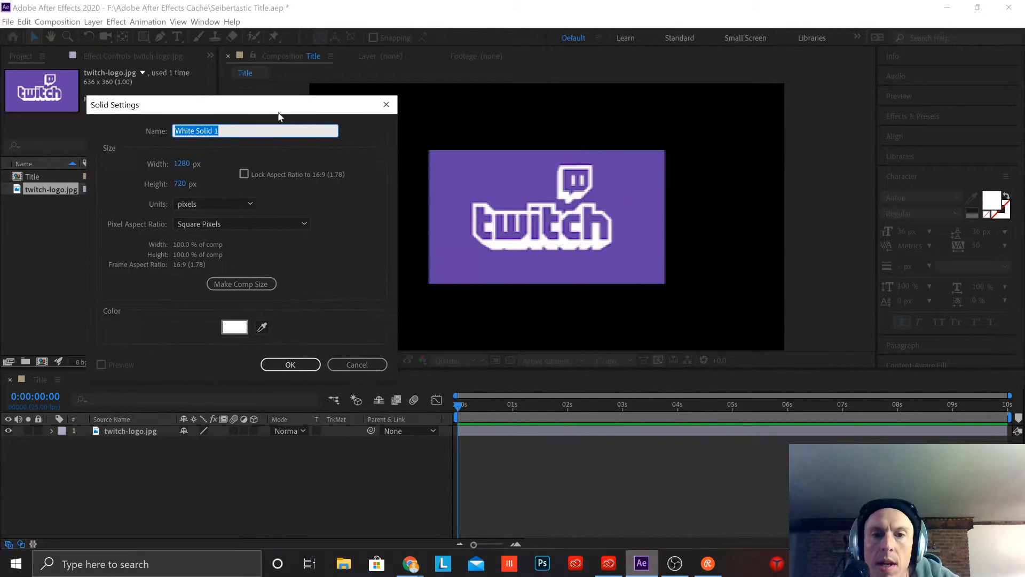
click(264, 327)
click(454, 184)
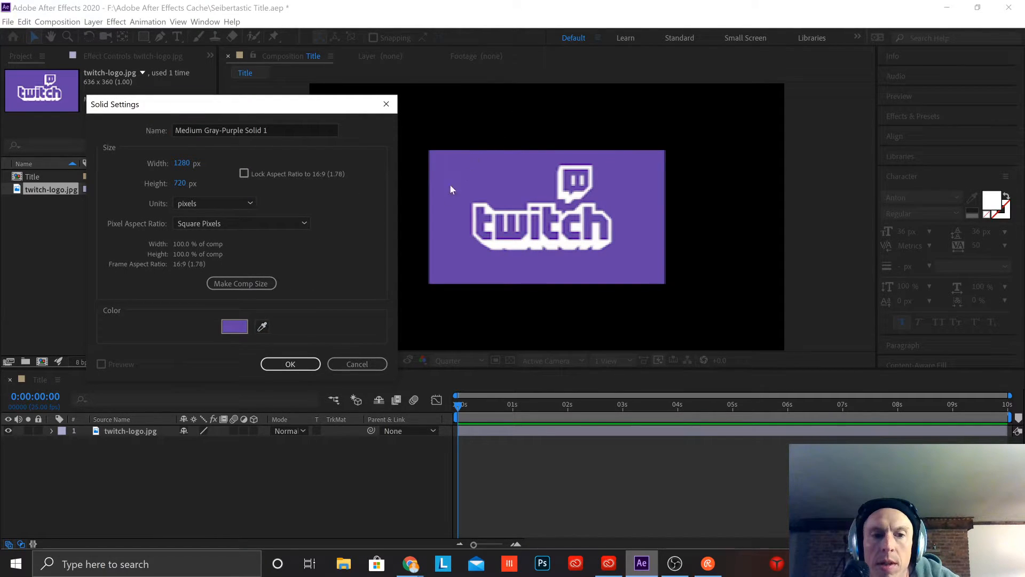
click(289, 364)
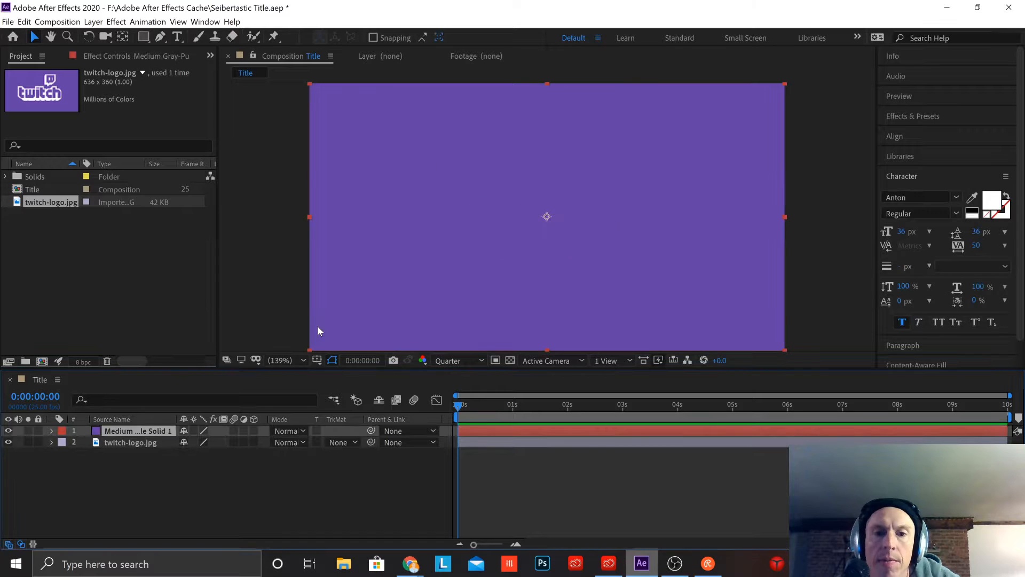
Step: Move the purple solid beneath the twitch-logo.jpg layer and lock it
key(apostrophe)
key(apostrophe)
drag(161, 434, 167, 448)
key(apostrophe)
key(apostrophe)
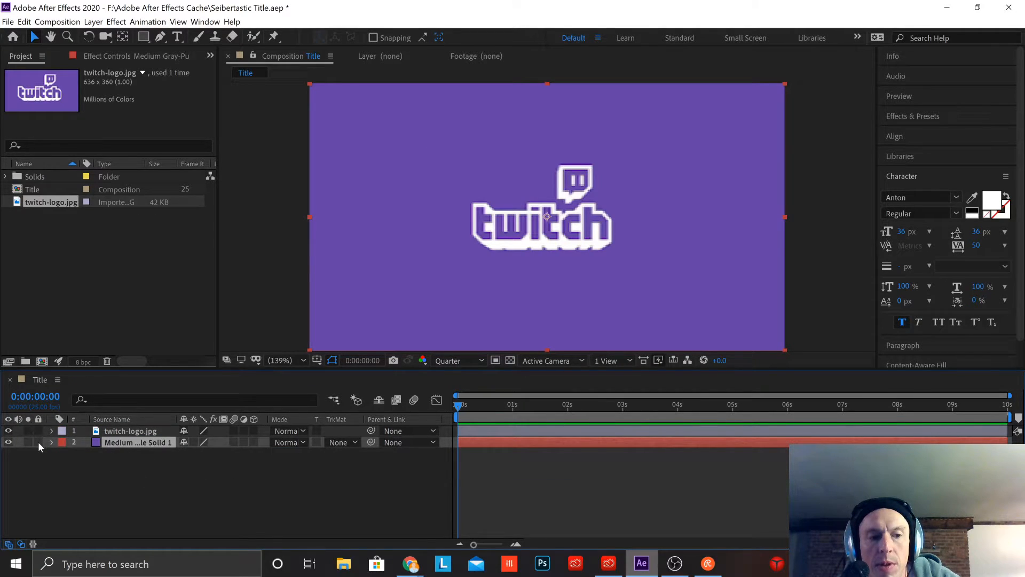
click(38, 441)
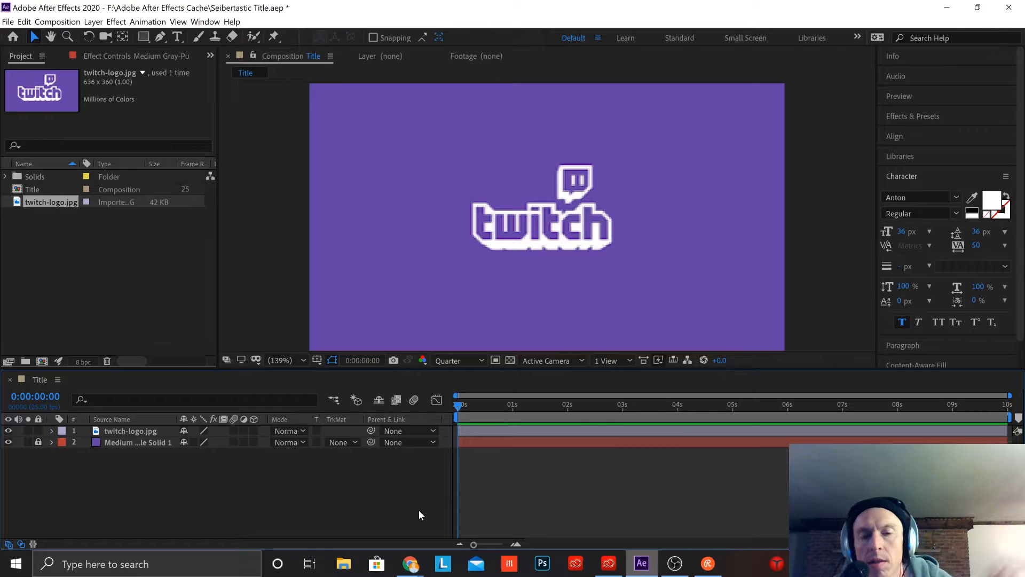
Step: Set the composition viewer's preview resolution to Full
key(apostrophe)
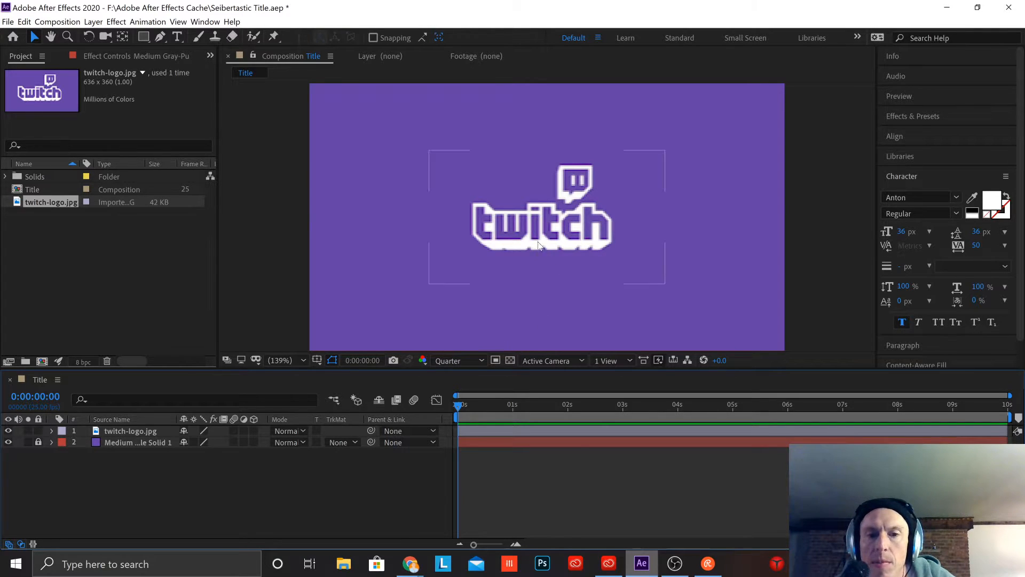
key(apostrophe)
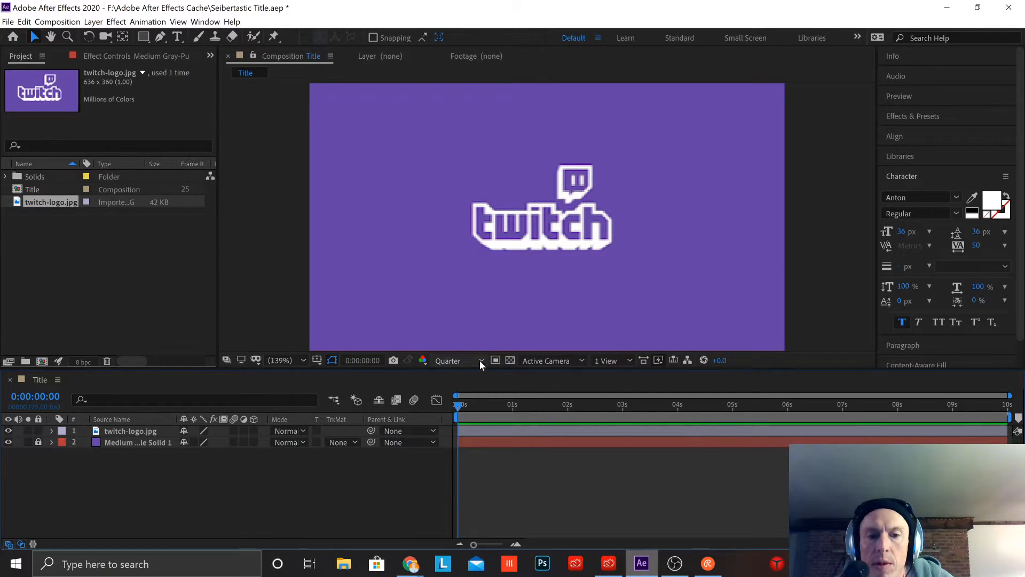
click(478, 362)
click(466, 391)
key(apostrophe)
key(apostrophe)
key(apostrophe)
key(apostrophe)
key(apostrophe)
key(apostrophe)
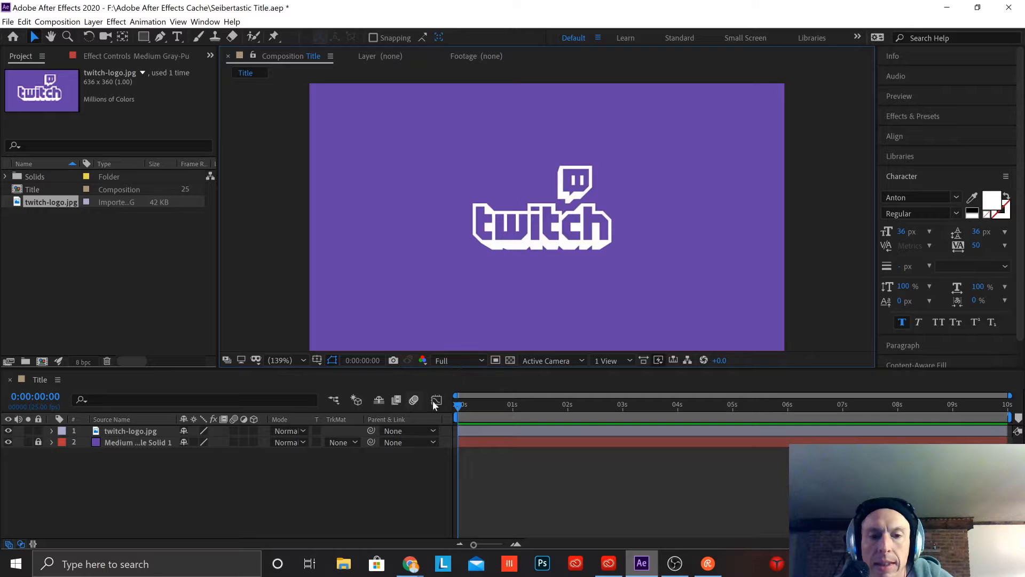
Step: Return the composition viewer's preview resolution to Quarter
click(478, 363)
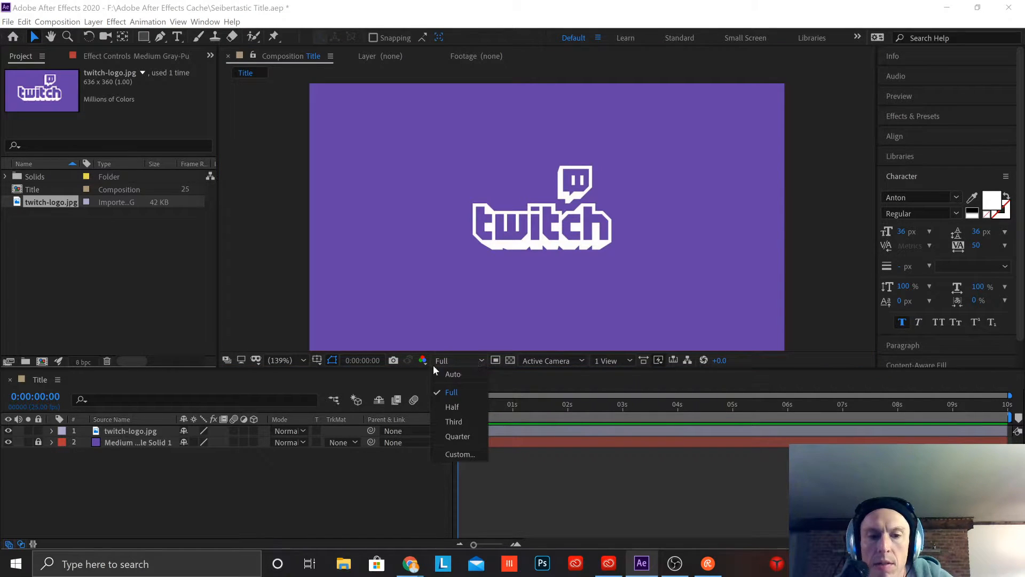
click(463, 436)
key(apostrophe)
key(apostrophe)
key(apostrophe)
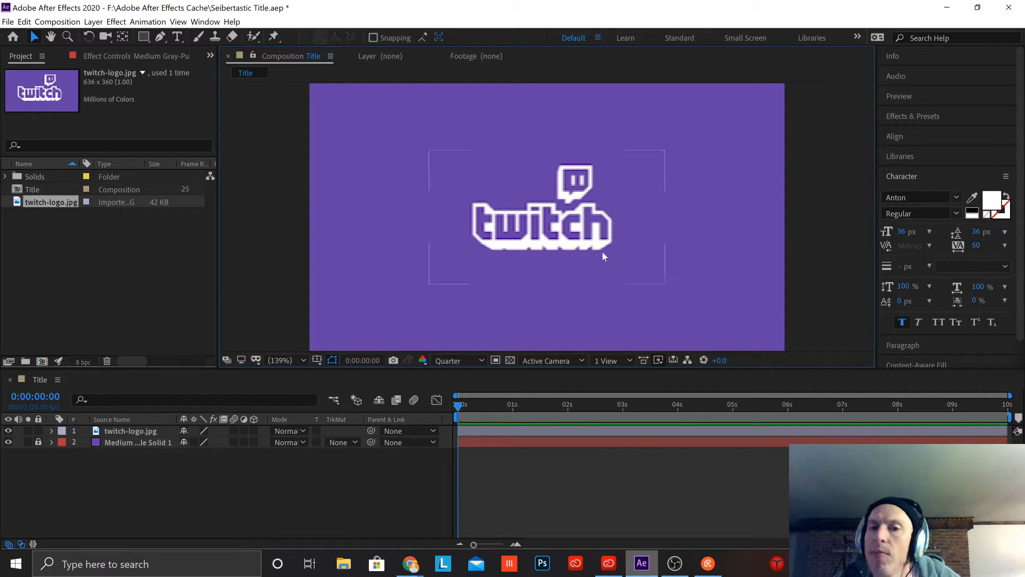
Step: Move the Twitch logo into the left half of the composition and deselect it
drag(559, 216, 450, 223)
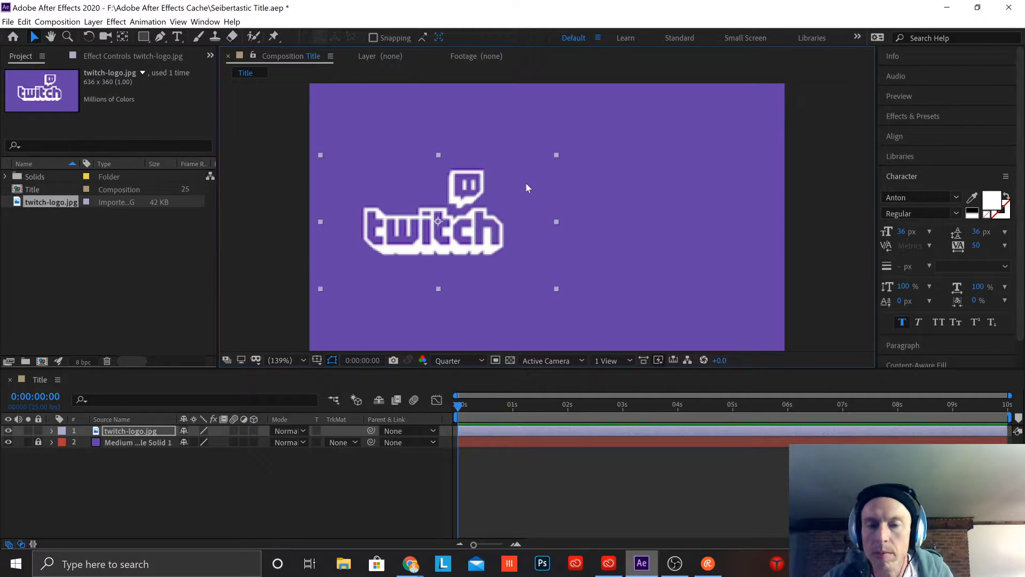
click(651, 213)
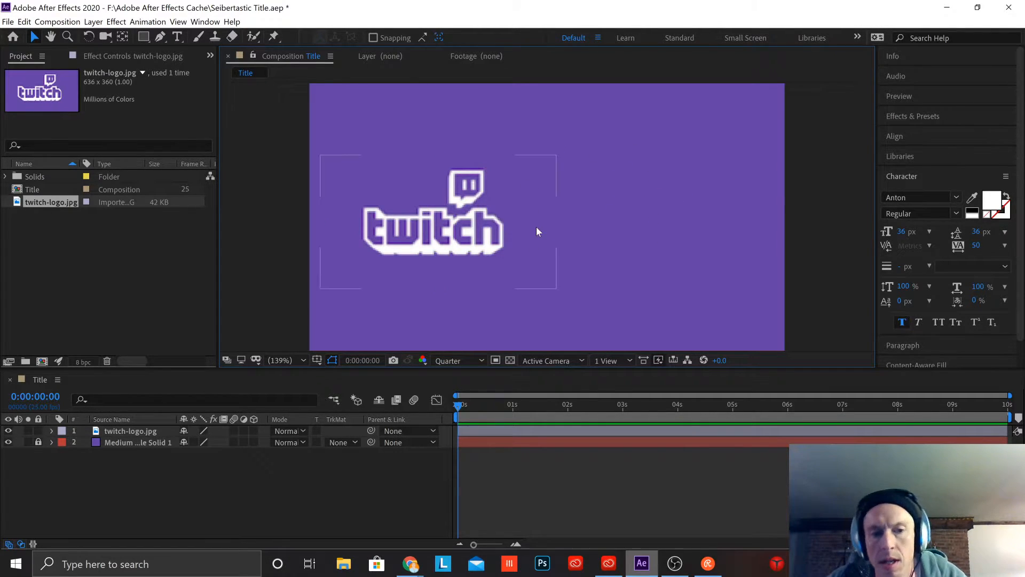
Step: Create a white (FFFFFF) solid layer of 1280 x 720 px above the logo
right_click(210, 454)
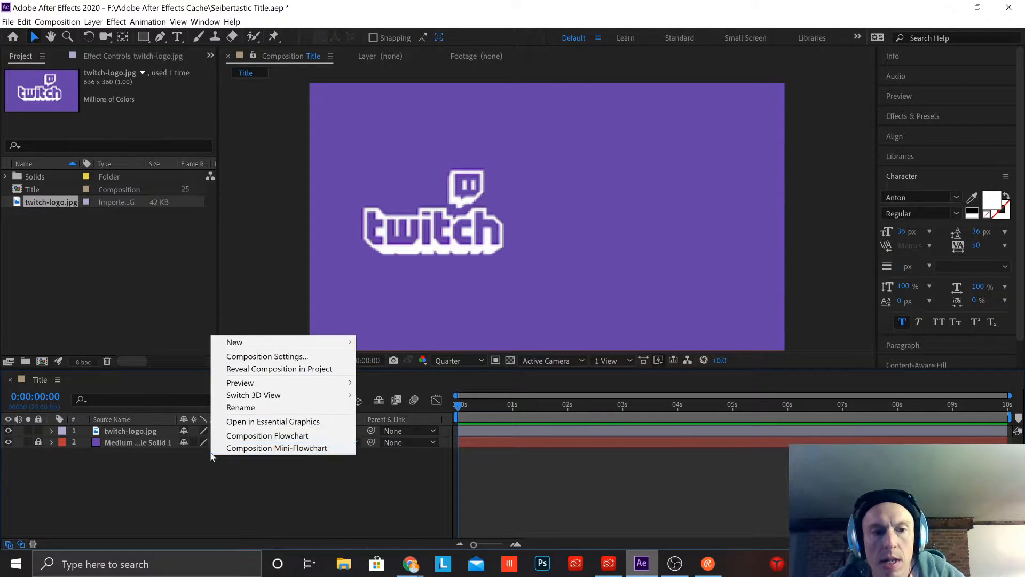
mouse_move(234, 346)
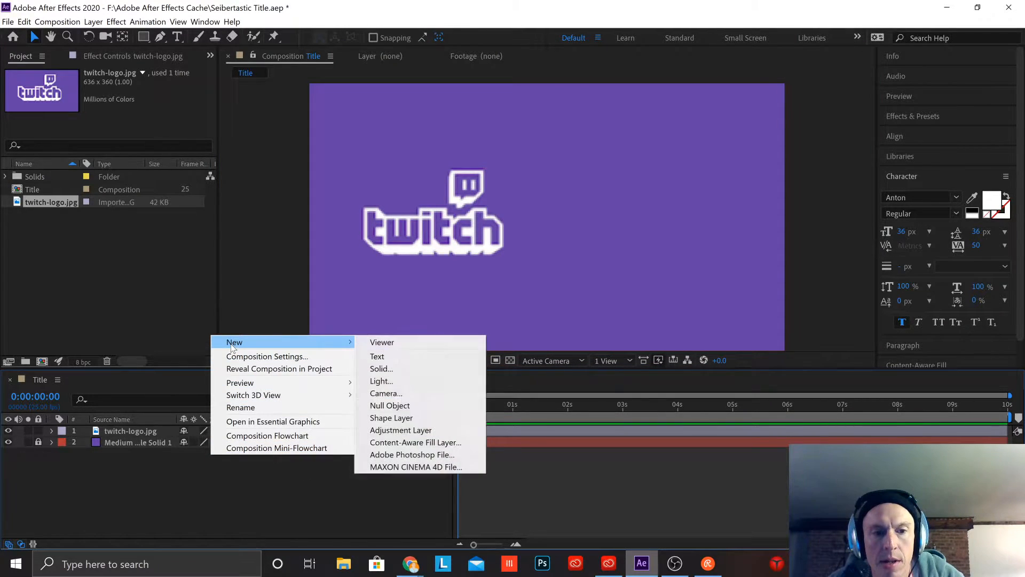
click(381, 369)
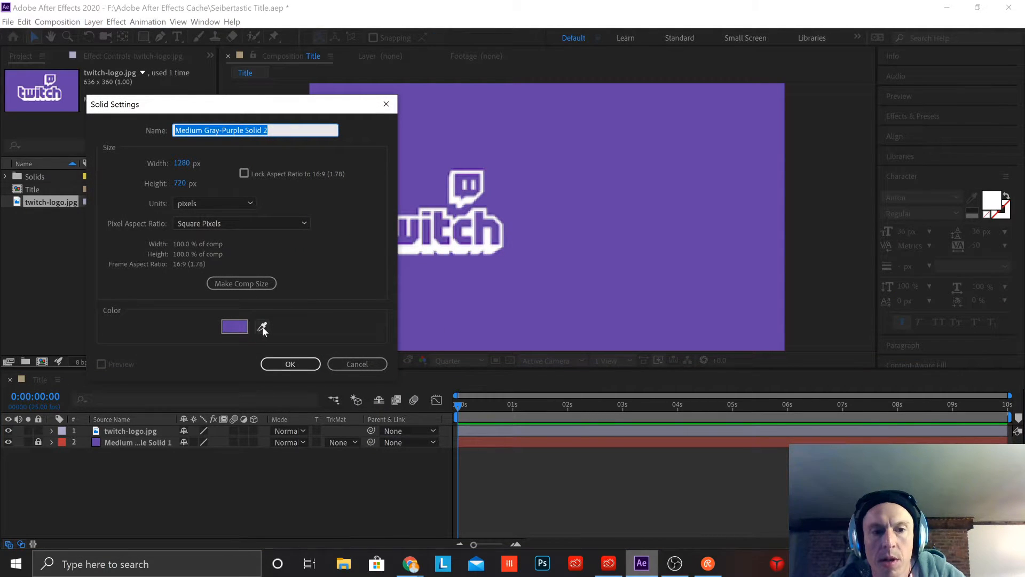
click(237, 327)
click(572, 124)
drag(572, 126, 549, 78)
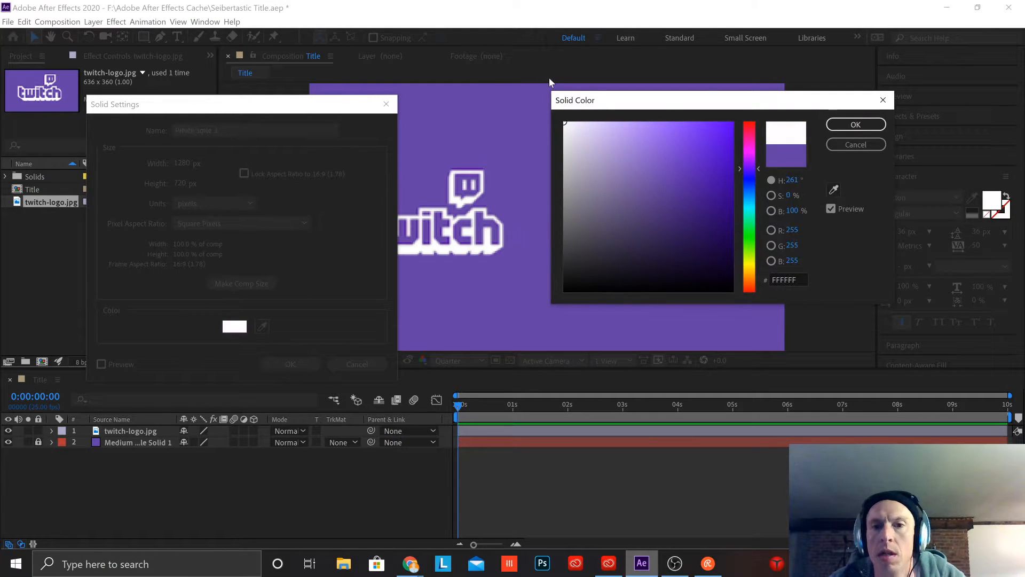
click(856, 125)
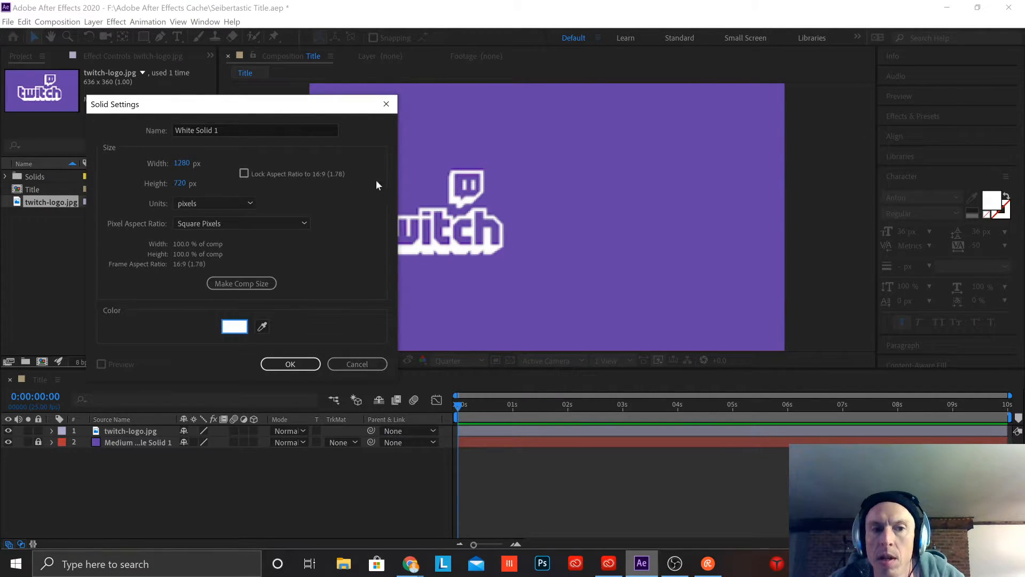
click(290, 366)
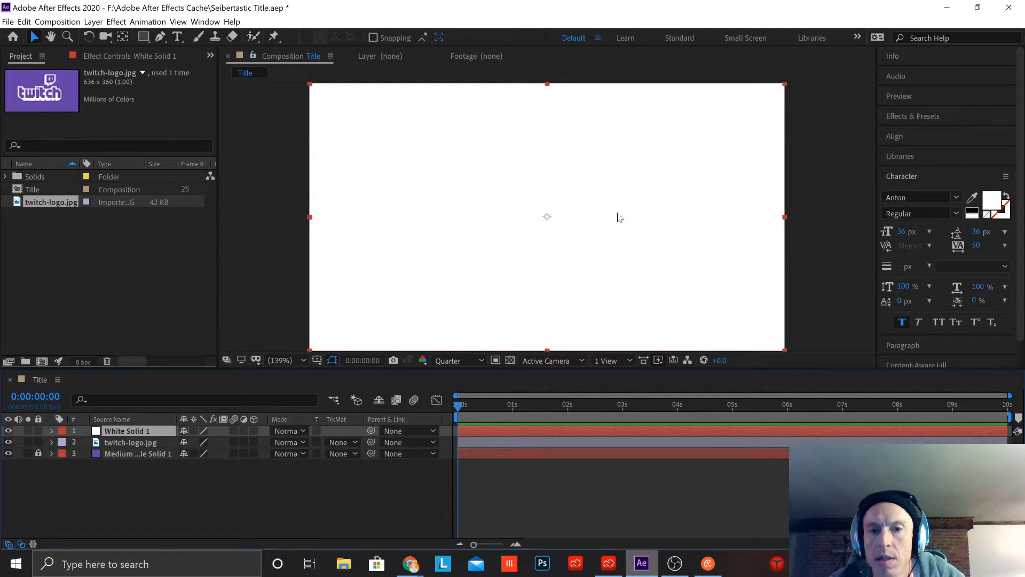
Step: Draw a thin, tall rectangular mask on the white solid to form a vertical divider line beside the Twitch logo
click(143, 37)
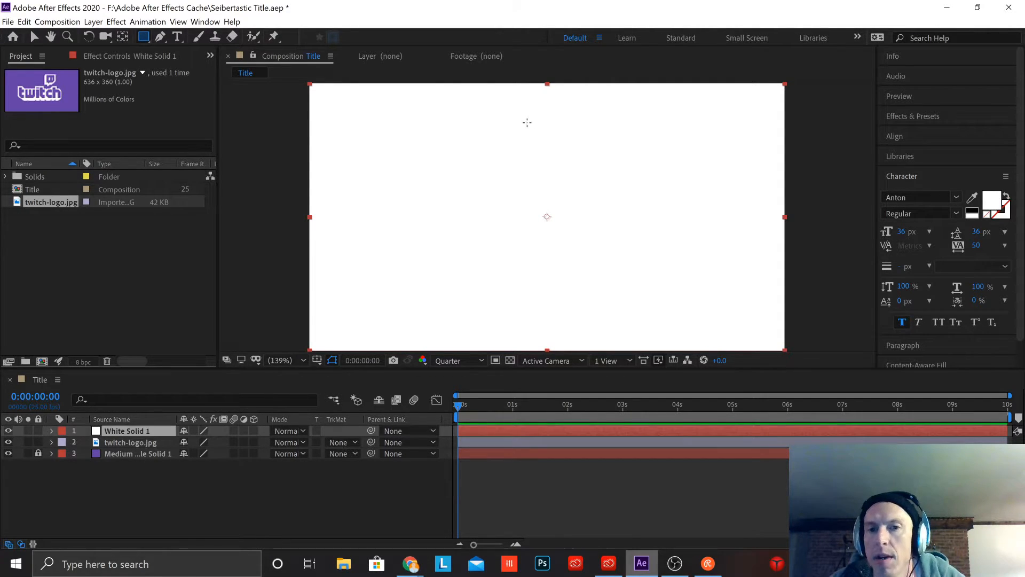
drag(528, 122, 530, 279)
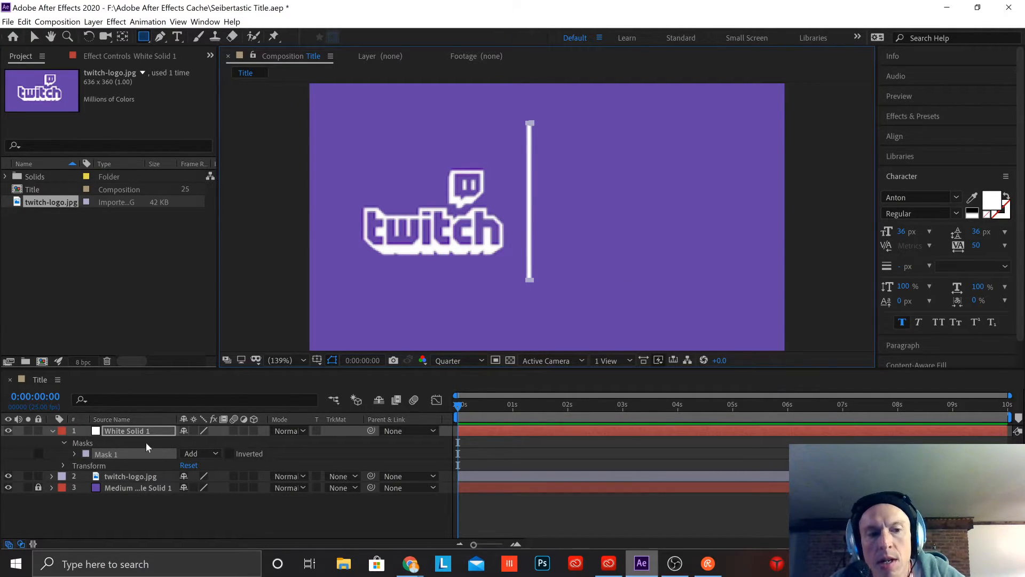
Step: Delete the white solid's mask to expose the whole layer, and undo the deletion
click(99, 444)
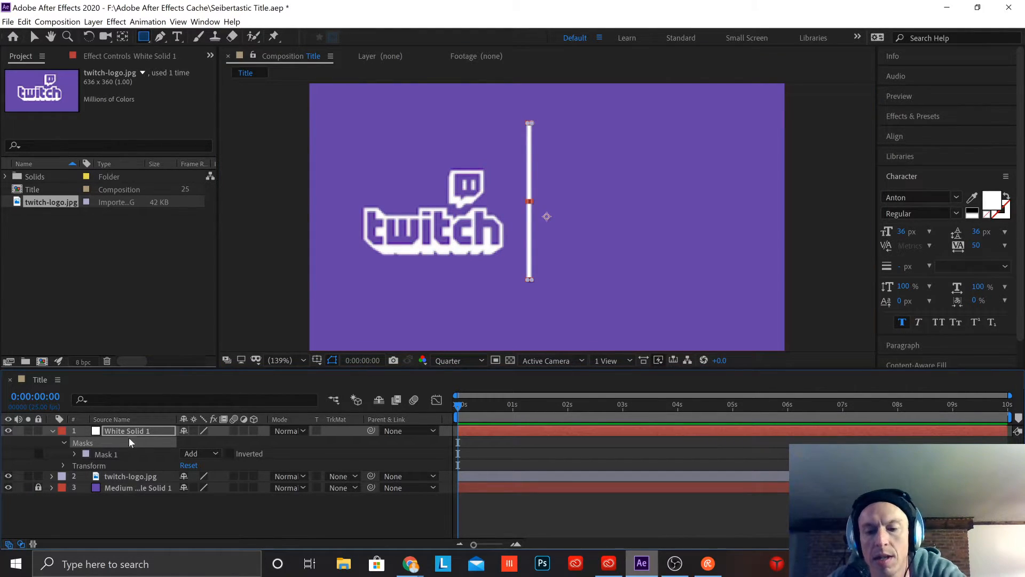
key(Delete)
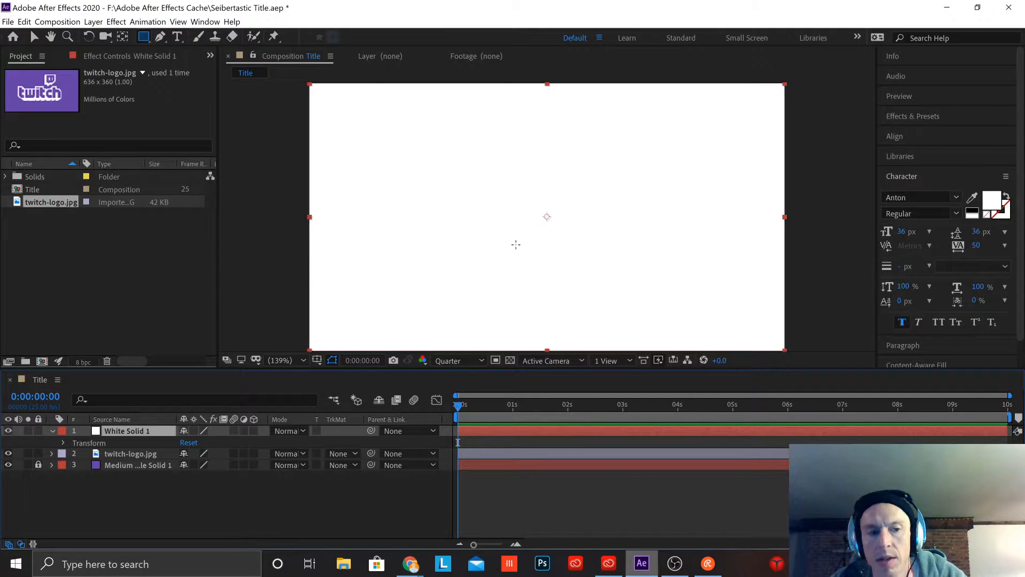
key(ctrl+z)
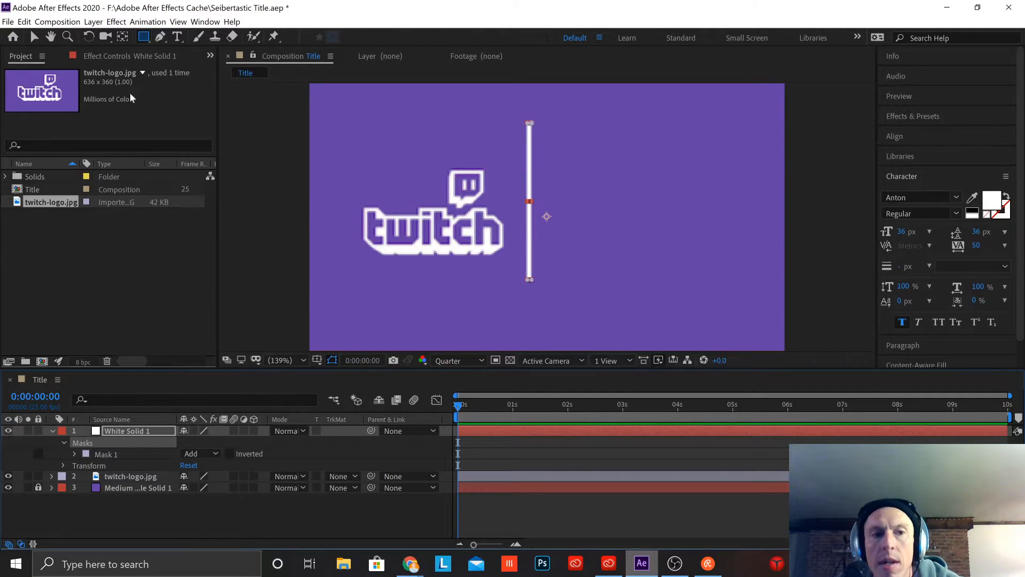
Step: Try to reshape the white divider line by moving its lower end, and undo the change
click(34, 38)
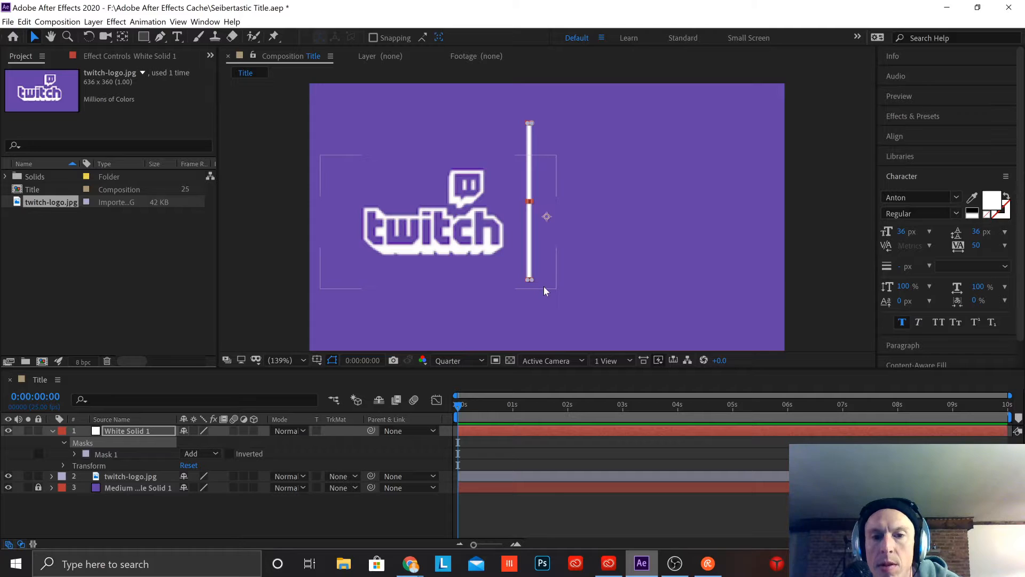
scroll(544, 286, up, 1)
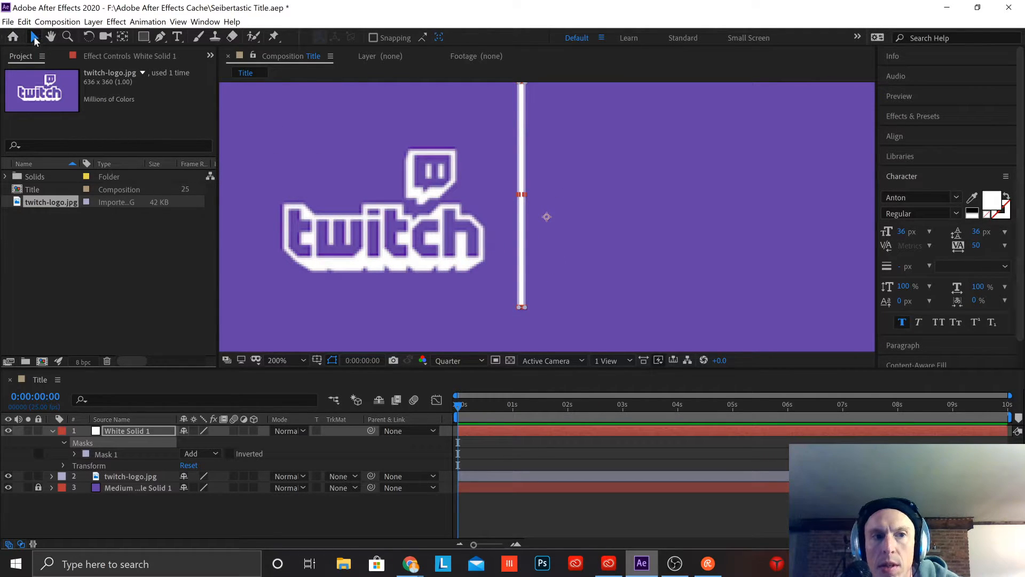
scroll(486, 177, up, 2)
scroll(486, 179, down, 2)
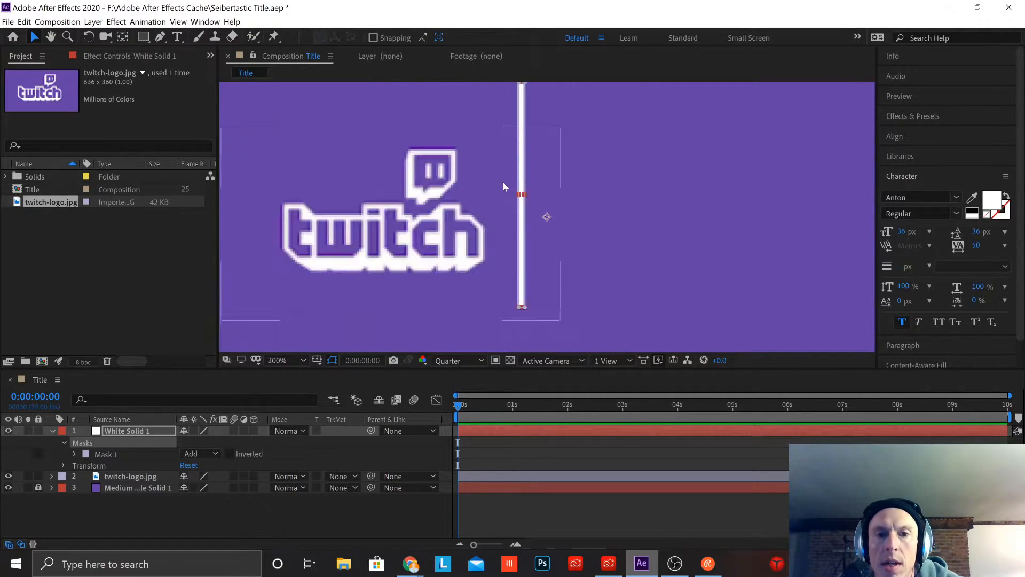
scroll(509, 197, up, 1)
mouse_move(521, 308)
mouse_down()
mouse_move(522, 324)
mouse_move(528, 308)
mouse_up()
key(ctrl+z)
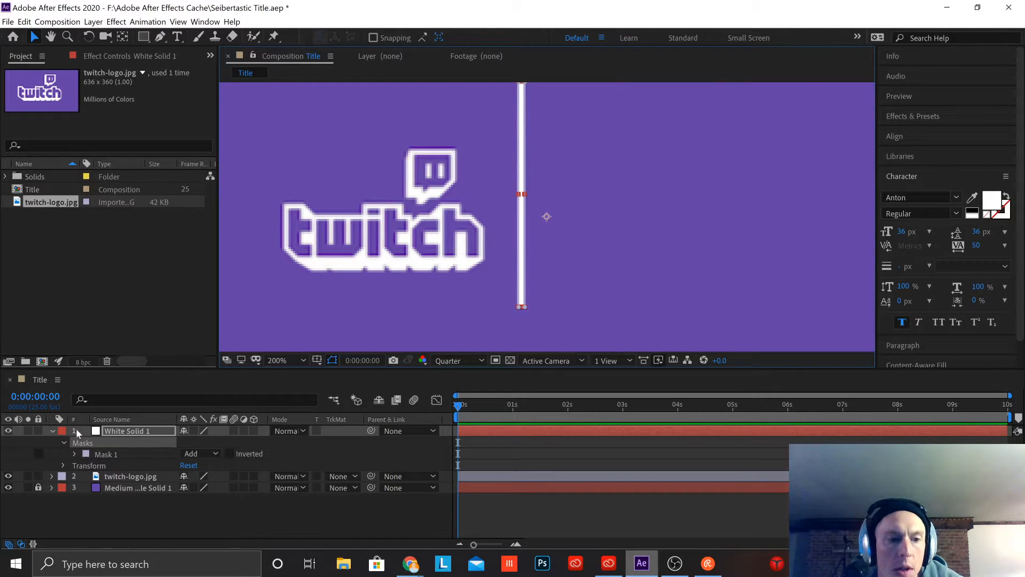
Step: Select the White Solid 1 layer and adjust the lower end of its divider line up close
click(140, 430)
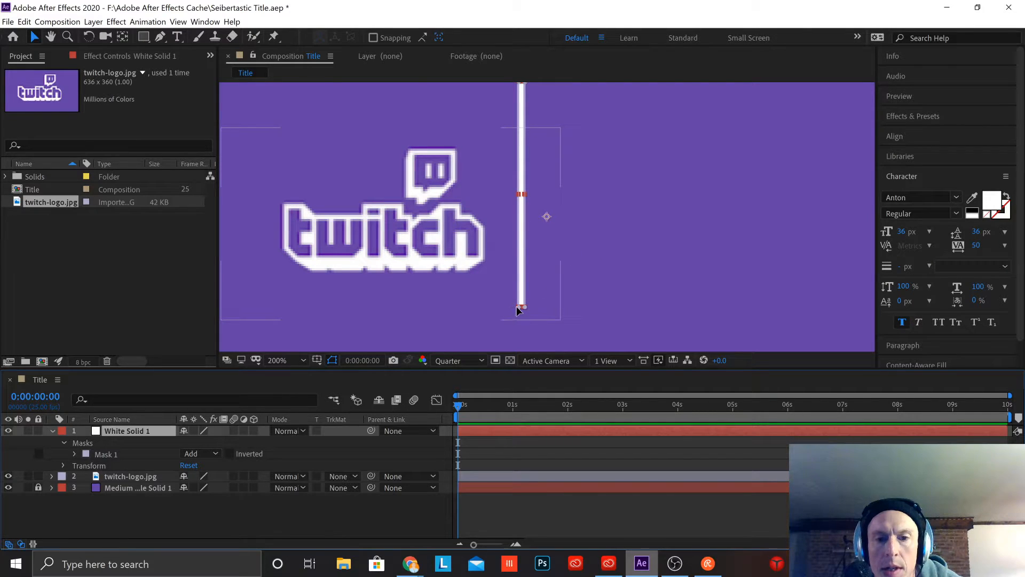
key(period)
drag(642, 278, 627, 133)
drag(480, 251, 480, 253)
drag(477, 331, 479, 249)
key(comma)
key(comma)
key(comma)
key(comma)
key(comma)
key(comma)
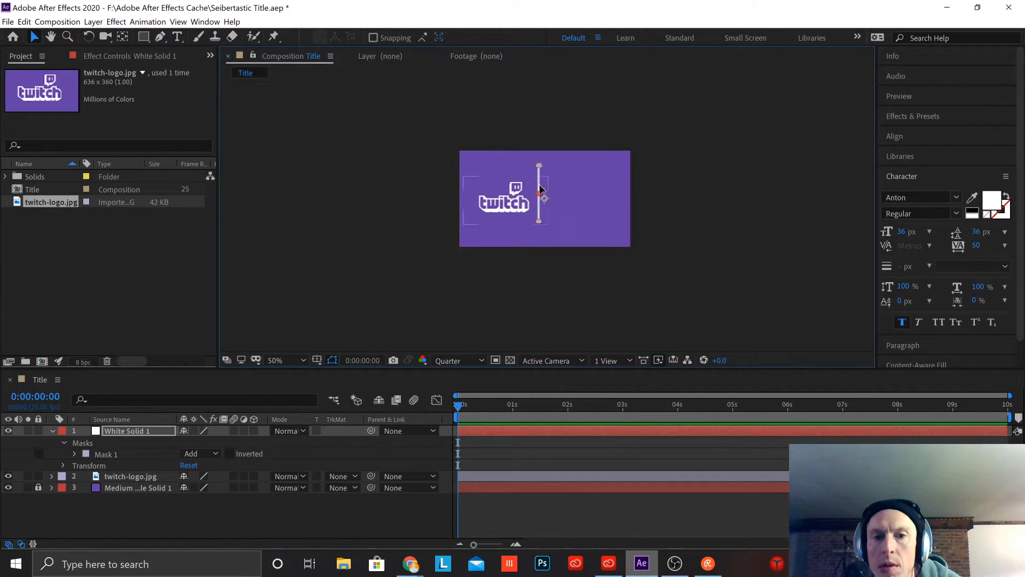
Step: Move the Twitch logo slightly up and closer to the divider line, aligning it with the line's middle
click(517, 195)
mouse_move(516, 194)
mouse_down()
mouse_move(558, 193)
mouse_move(533, 198)
mouse_up()
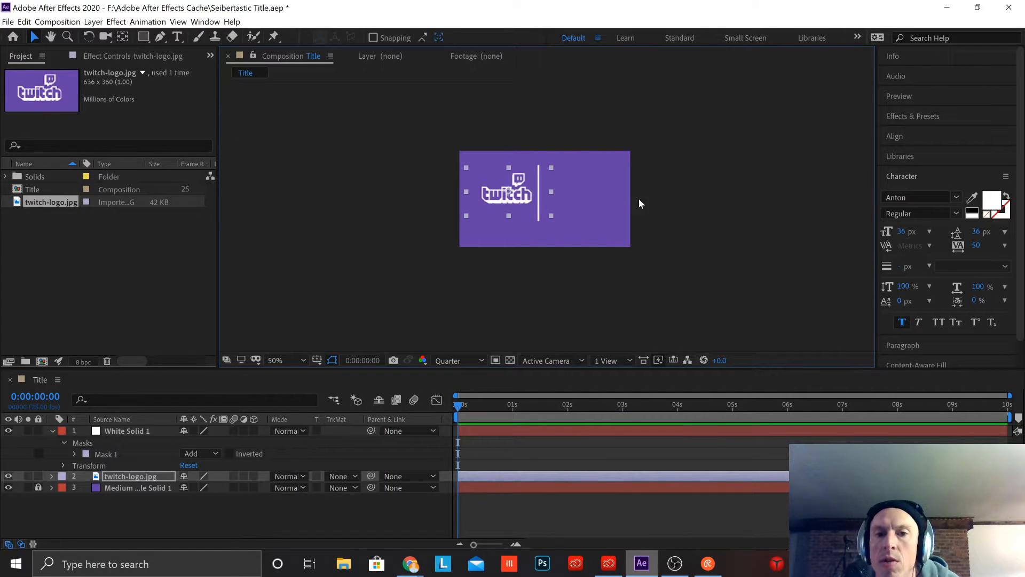
Step: Overlay the proportional grid on the composition view
scroll(555, 220, up, 1)
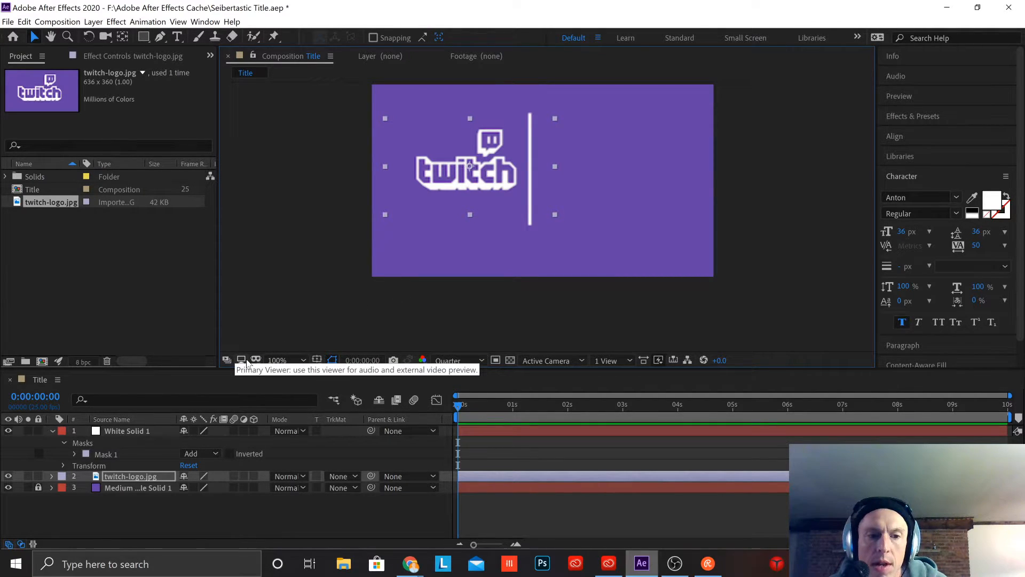
click(318, 361)
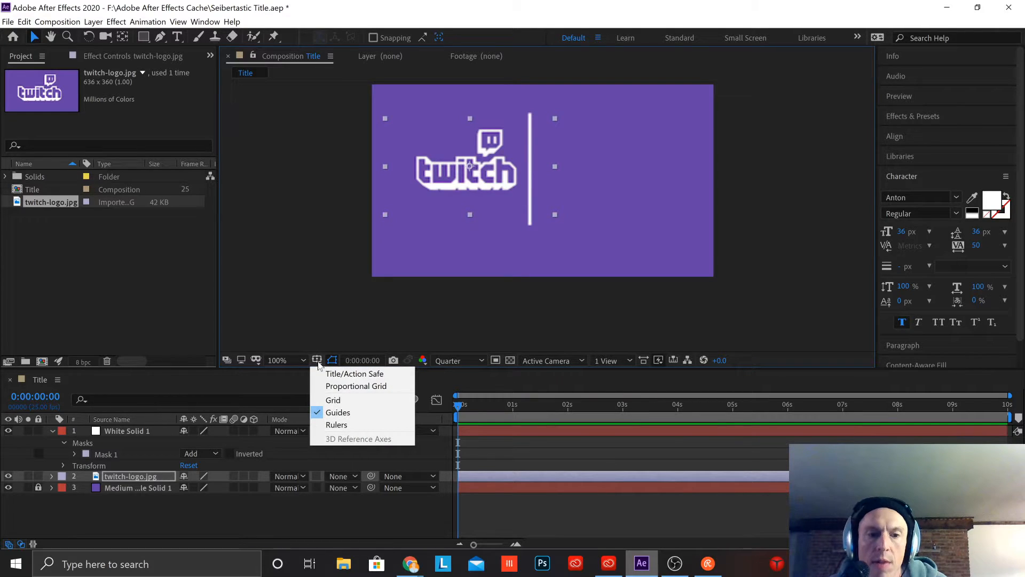
click(334, 385)
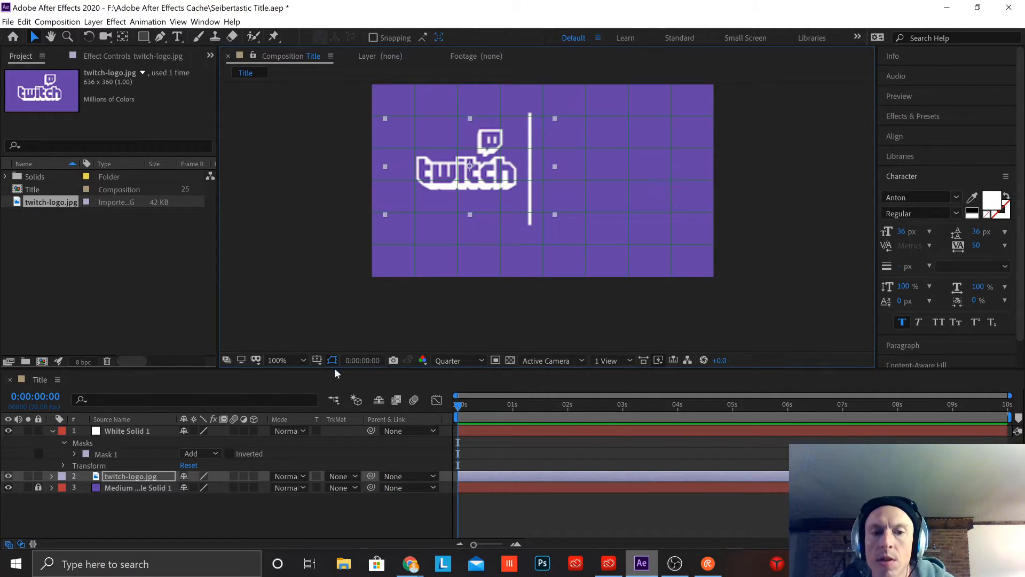
Step: Move the White Solid 1 layer's anchor point onto the middle of the white divider line
click(137, 431)
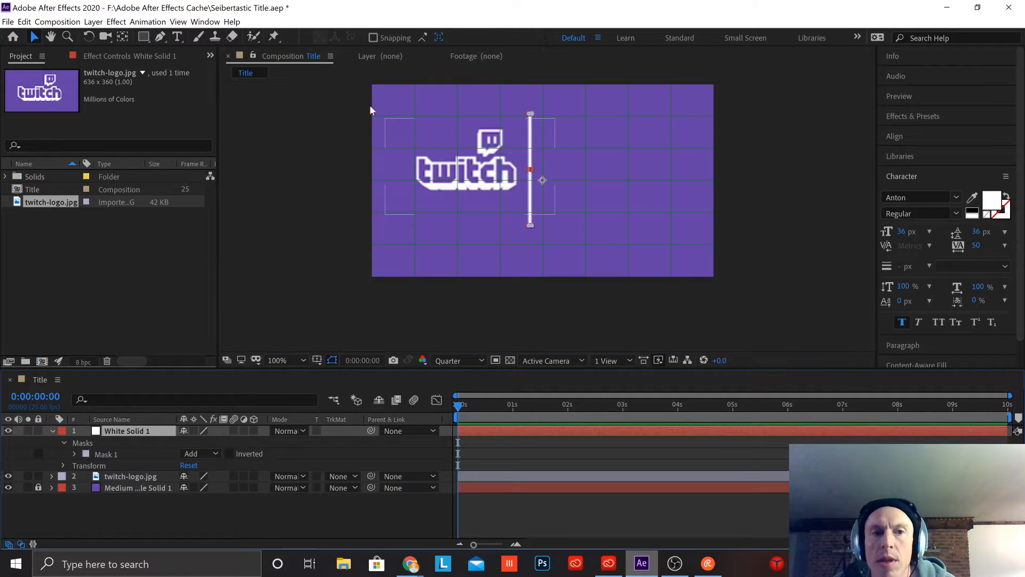
click(124, 37)
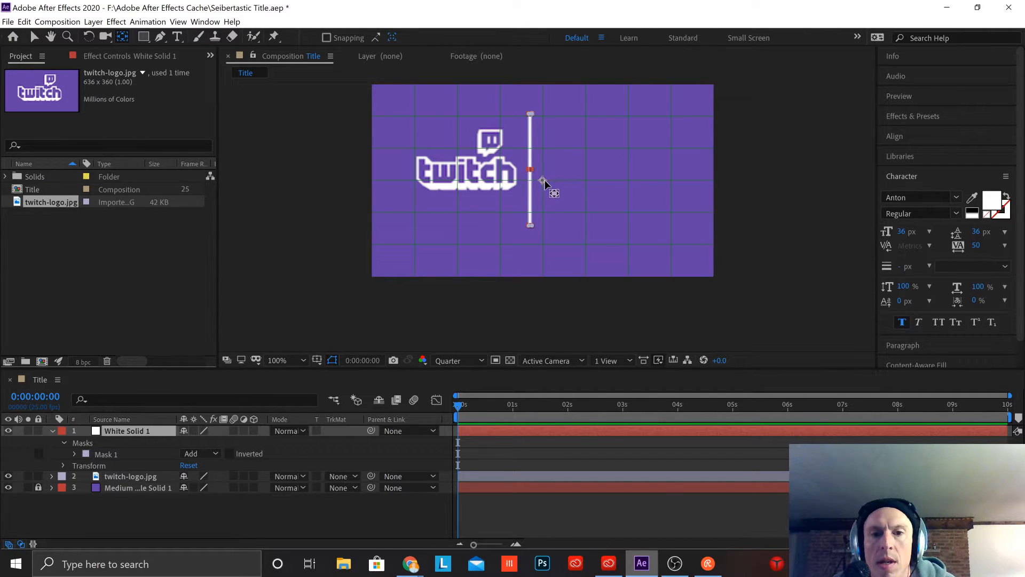
drag(543, 180, 528, 170)
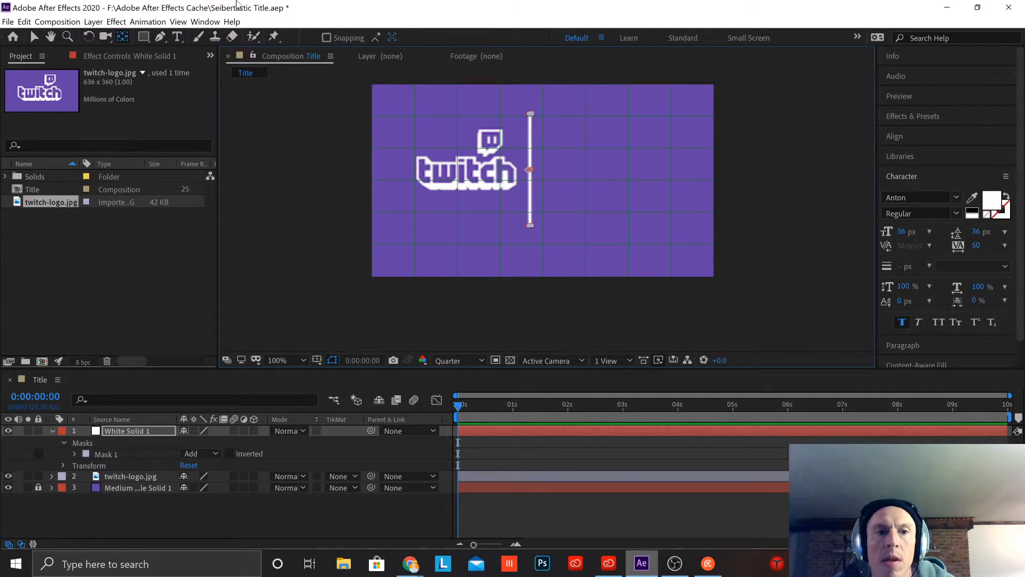
click(34, 36)
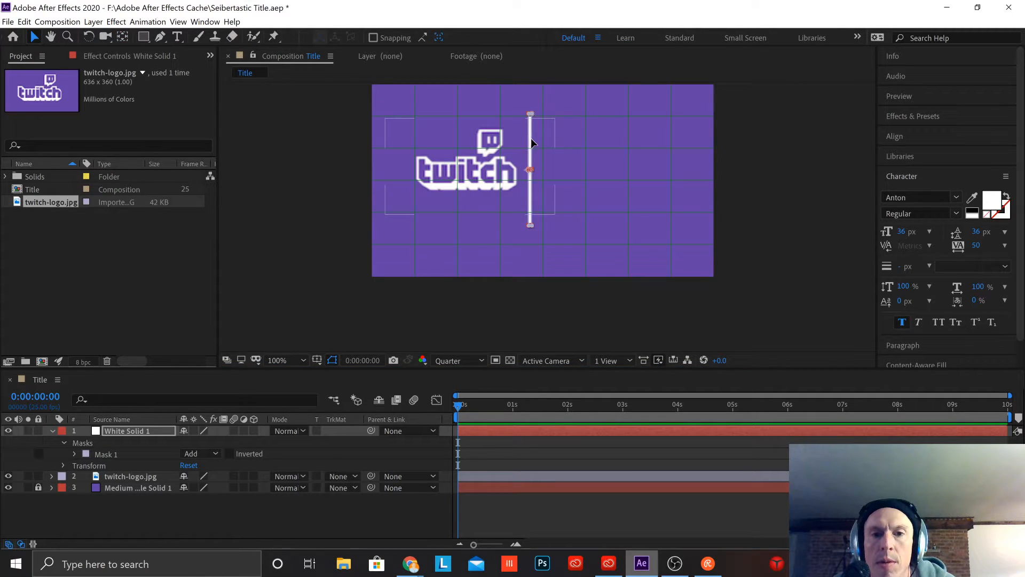
Step: Move the white divider line onto the centre of the composition, using the grid for alignment
drag(530, 140, 538, 140)
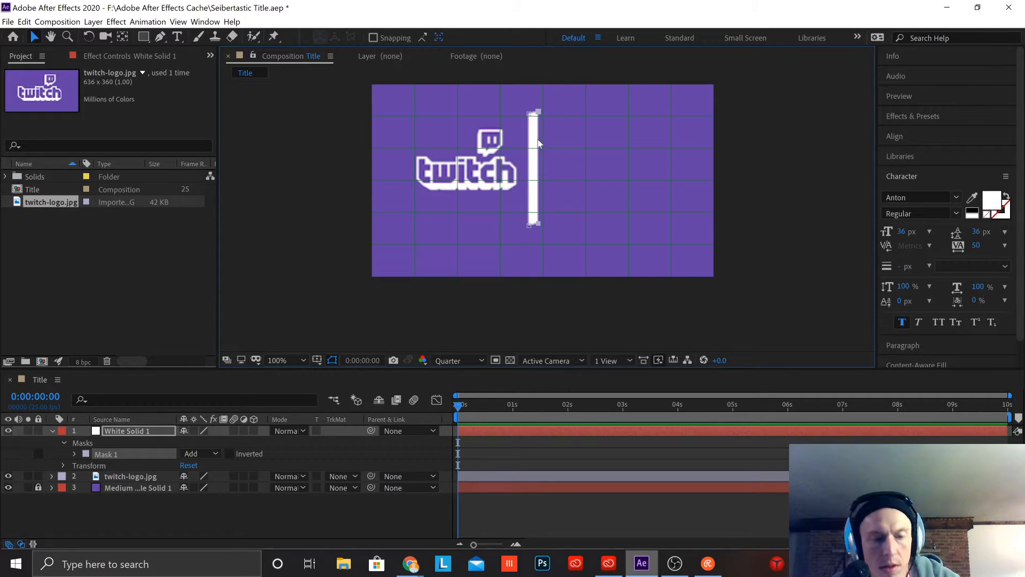
key(ctrl+z)
scroll(577, 175, up, 2)
drag(483, 181, 533, 221)
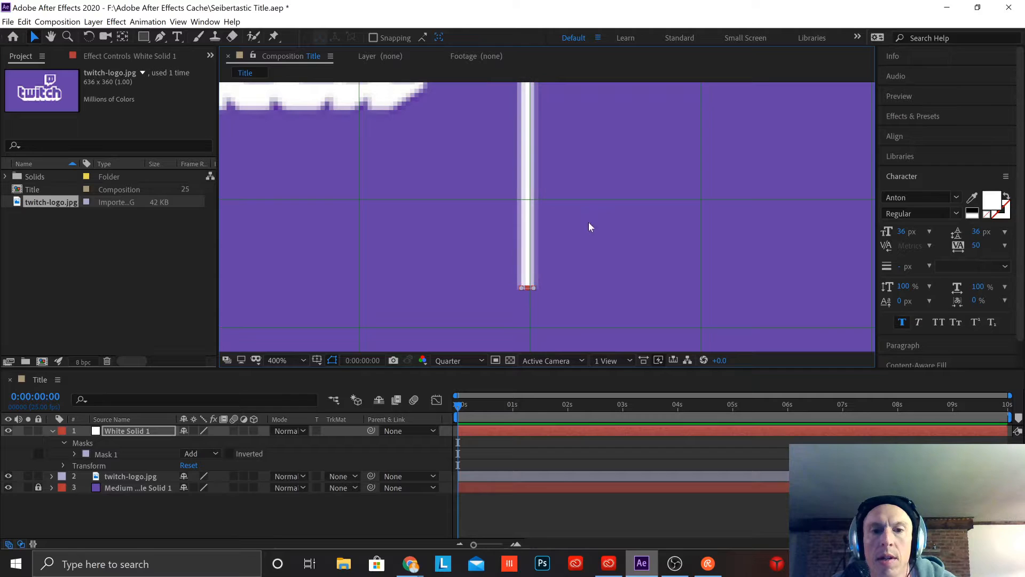
scroll(596, 211, up, 1)
scroll(594, 210, down, 2)
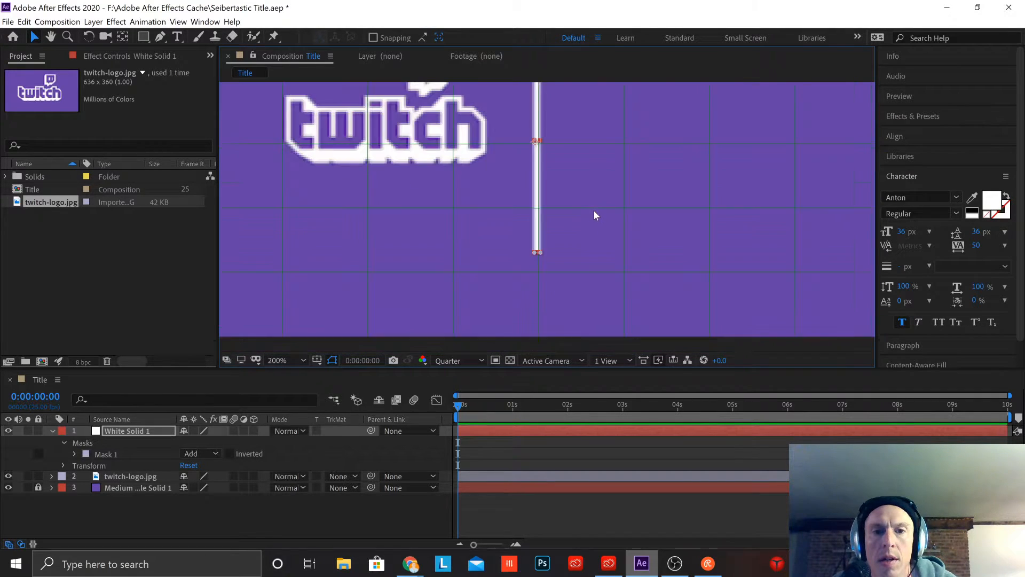
scroll(593, 205, down, 1)
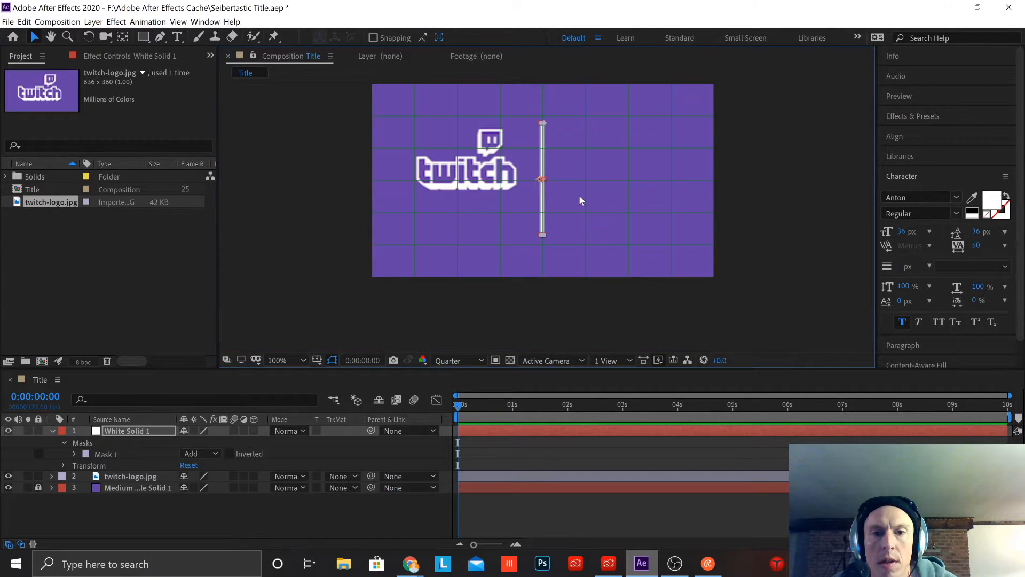
Step: Widen the divider line's mask into a white block and centre the block on the grid's middle vertical line
click(543, 156)
drag(542, 152, 576, 125)
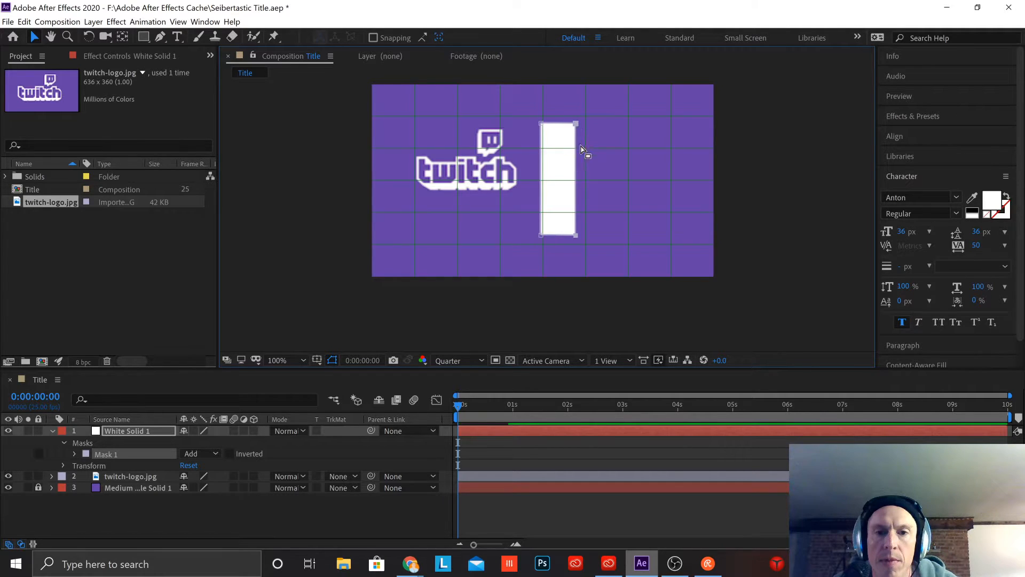
click(554, 169)
click(610, 171)
drag(556, 162, 540, 156)
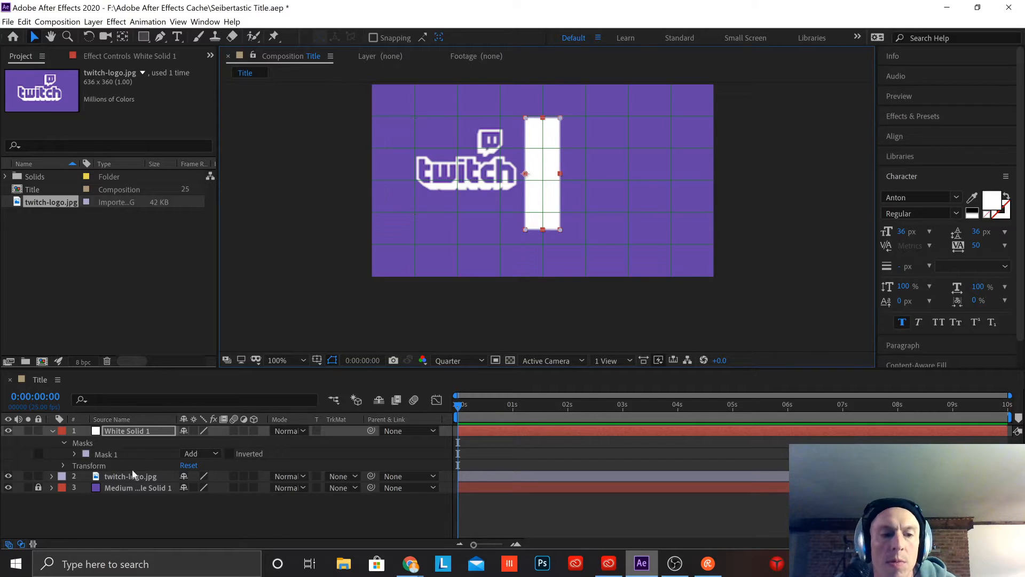
Step: Move the Twitch logo down to sit just beside the white block, clear of its edge
click(116, 476)
drag(492, 150, 482, 170)
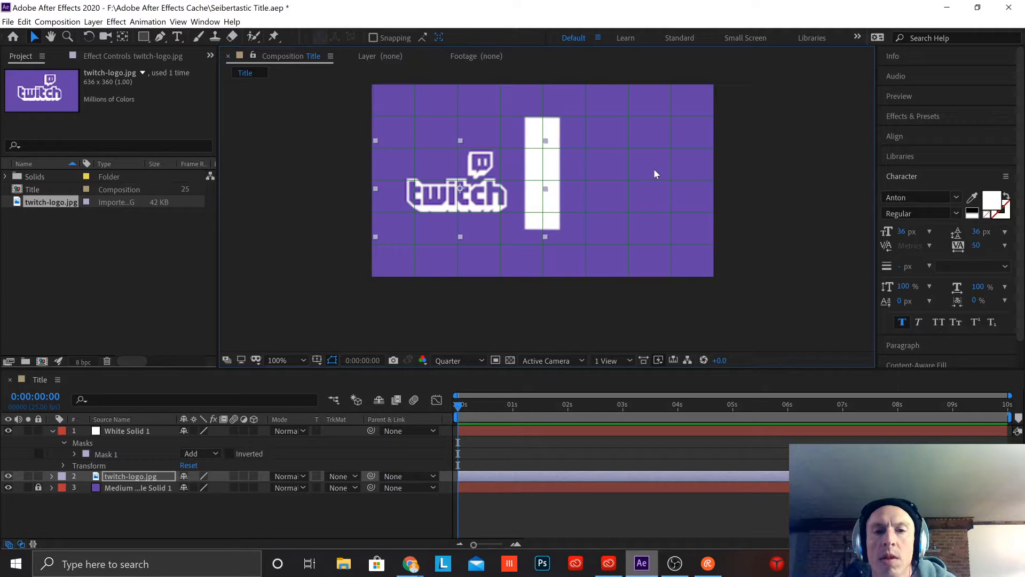
drag(491, 205, 496, 203)
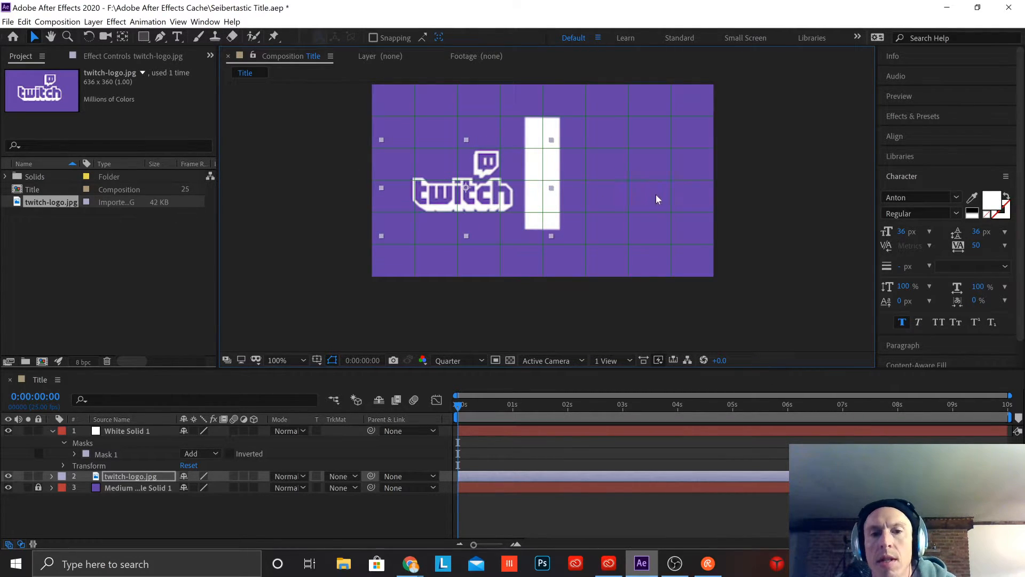
Step: Shorten the white block from both ends so it spans one grid row above and below the composition's centre
click(556, 132)
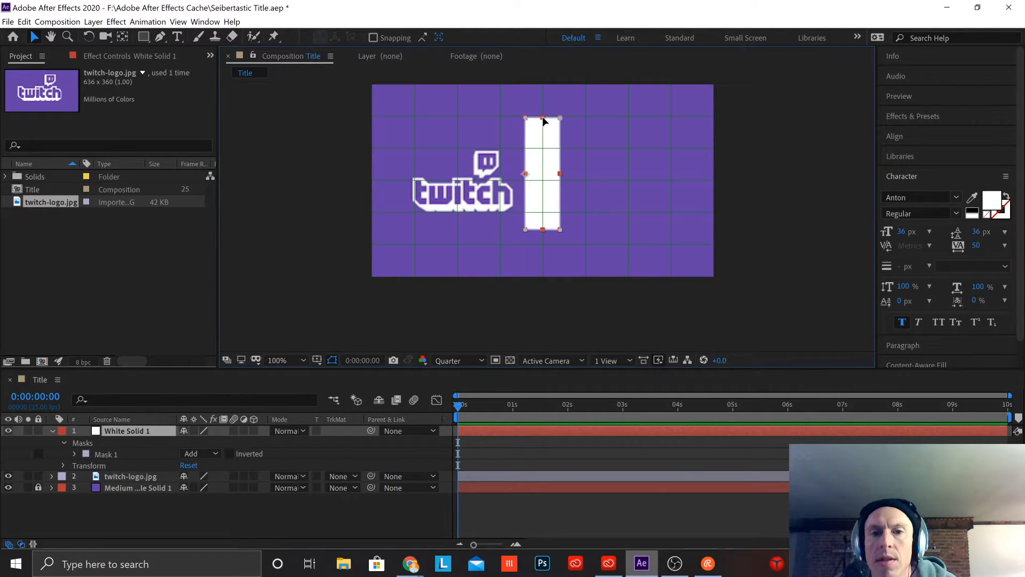
click(543, 119)
drag(542, 118, 545, 153)
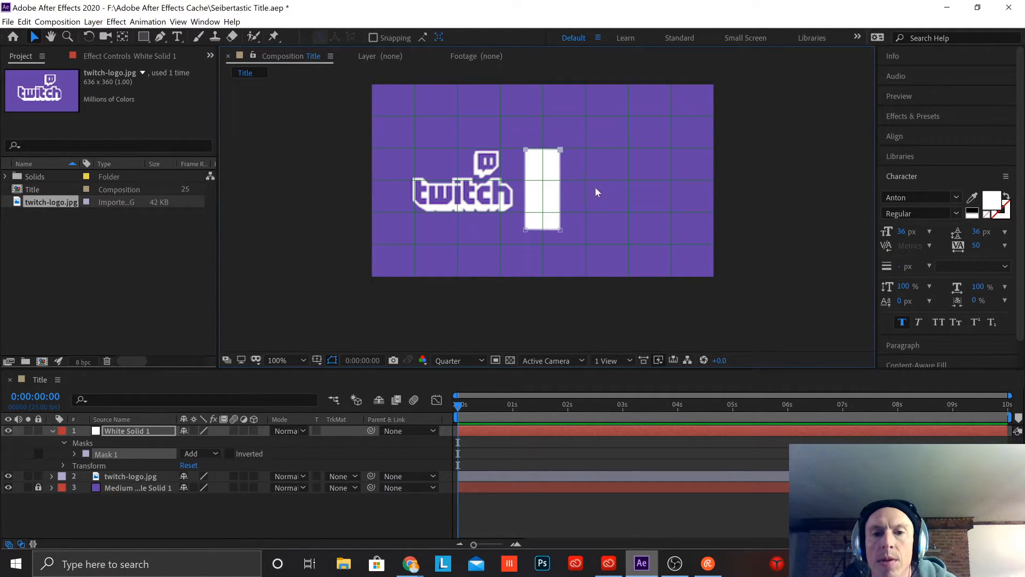
click(558, 203)
drag(541, 229, 541, 216)
click(640, 170)
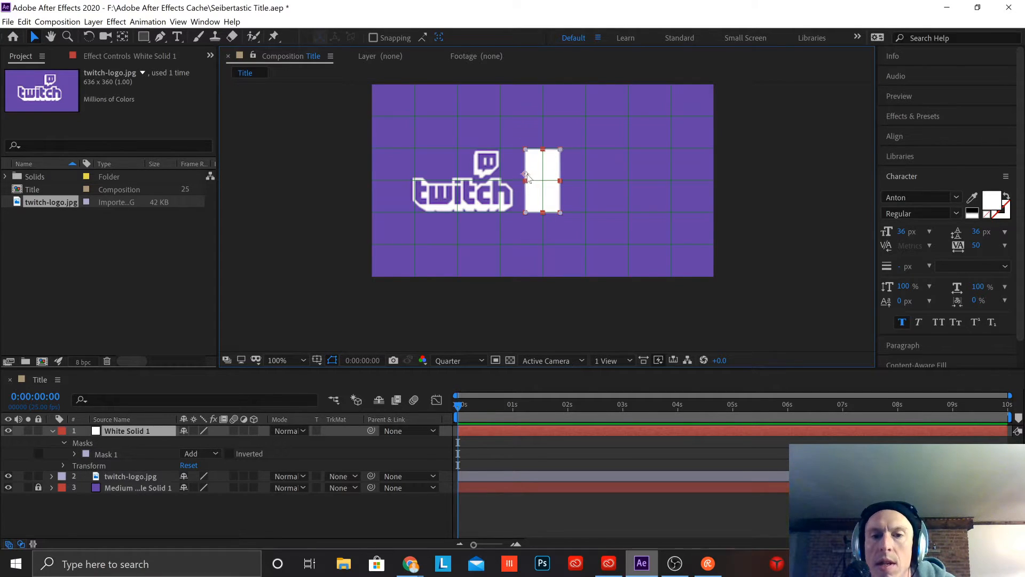
Step: Move the white block's anchor point to the centre of the grid
click(123, 37)
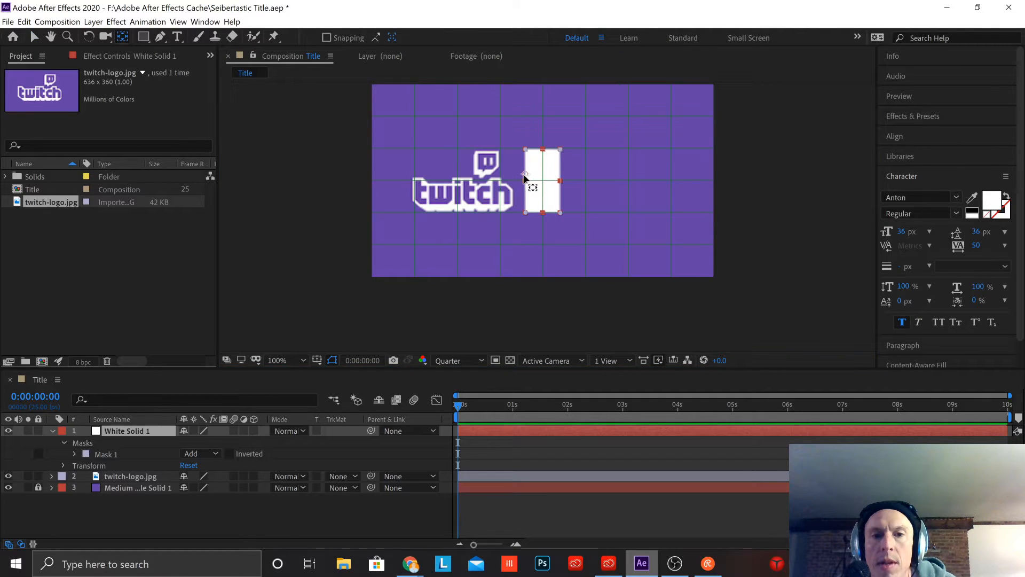
drag(530, 177, 541, 182)
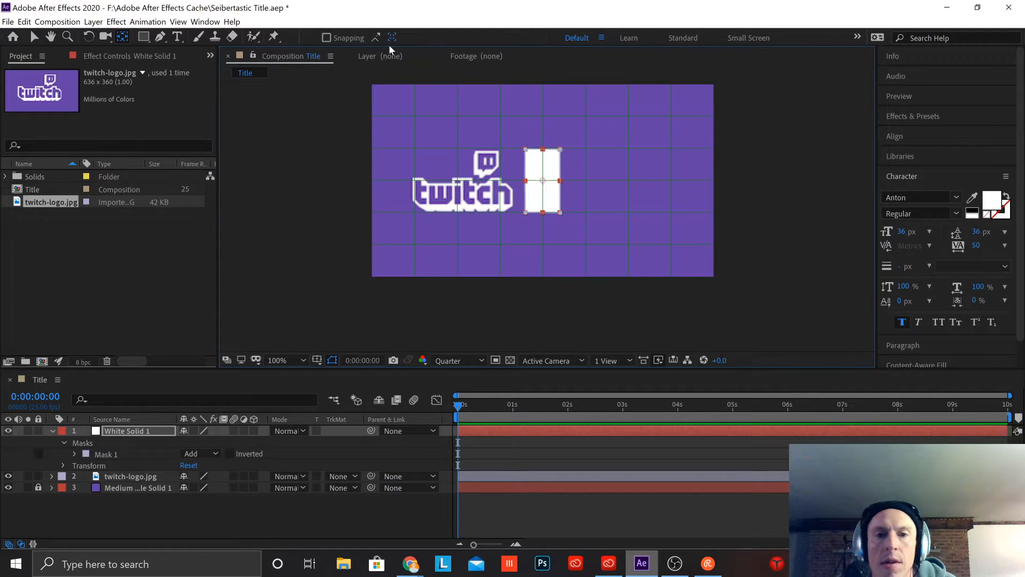
click(34, 37)
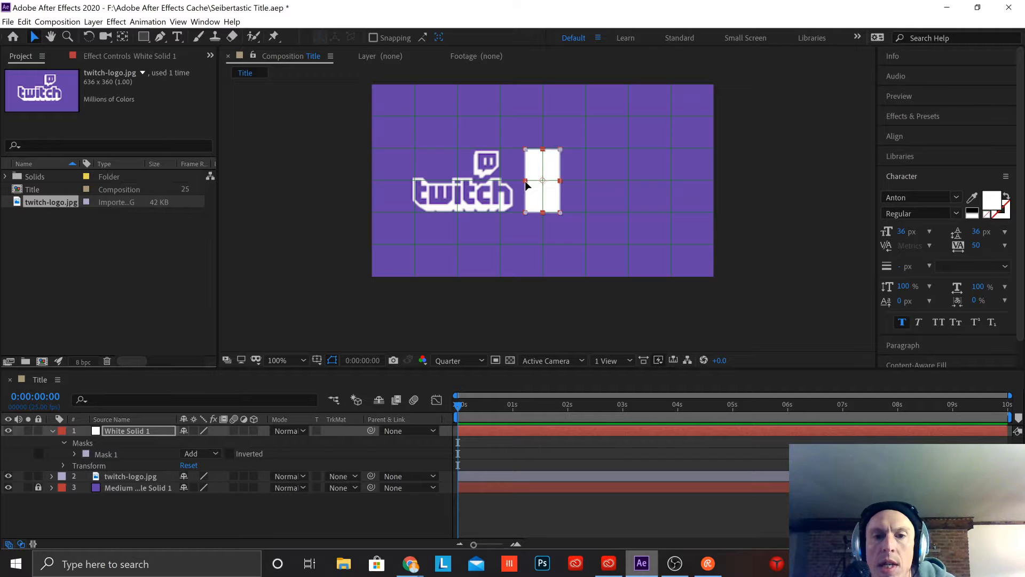
Step: Try to narrow the white block from its left edge, and undo each attempt
drag(524, 180, 534, 180)
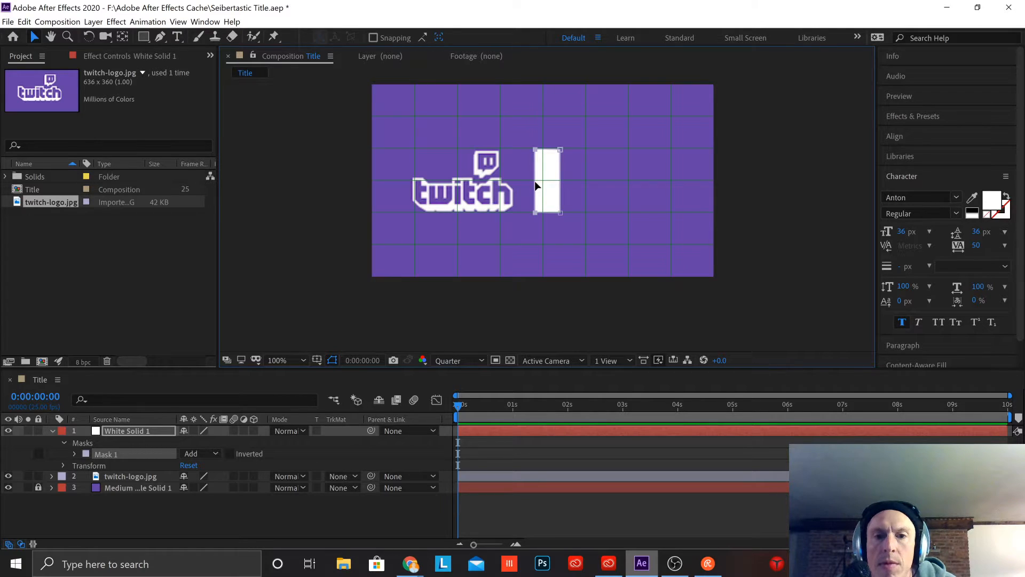
key(ctrl+z)
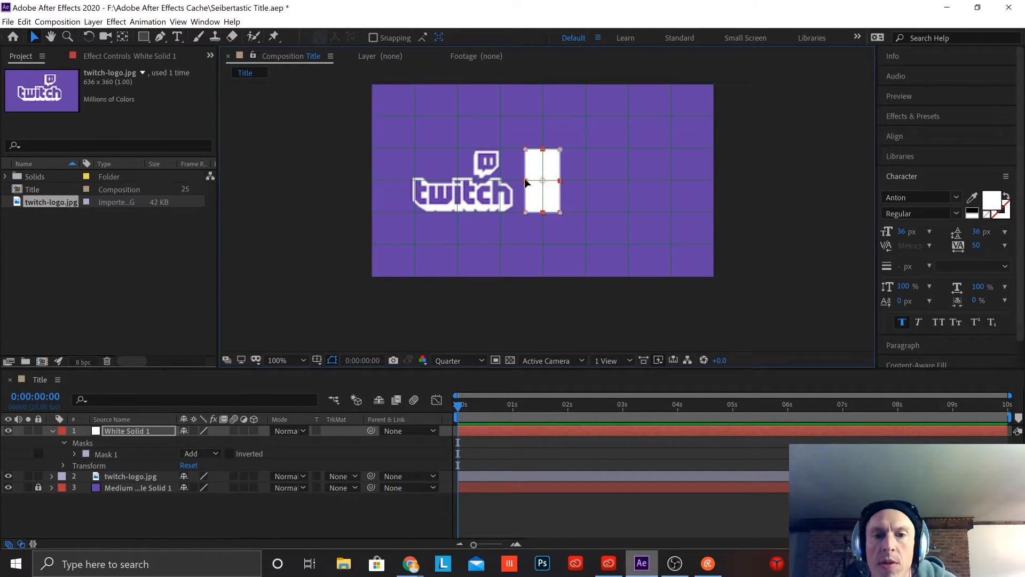
drag(524, 182, 532, 183)
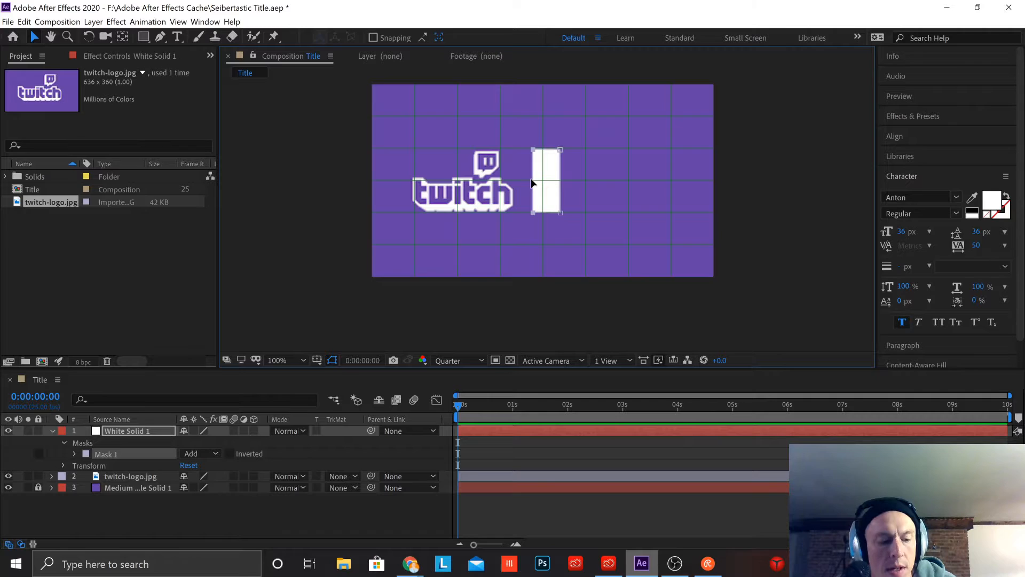
key(ctrl+z)
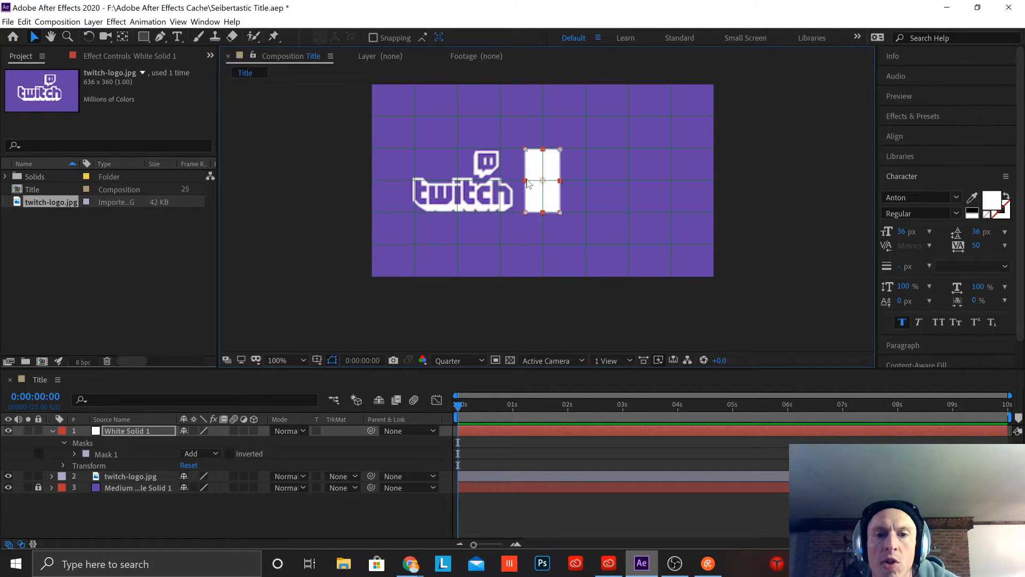
Step: Narrow the white block from both sides into a thin divider line on the grid's middle vertical line
drag(526, 185, 533, 184)
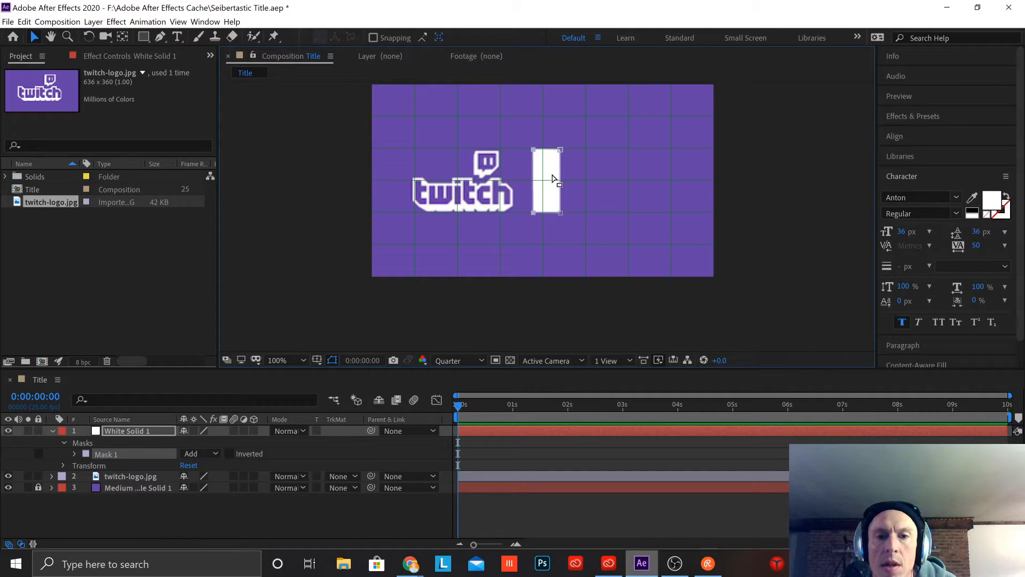
click(556, 181)
drag(560, 183, 540, 185)
click(539, 181)
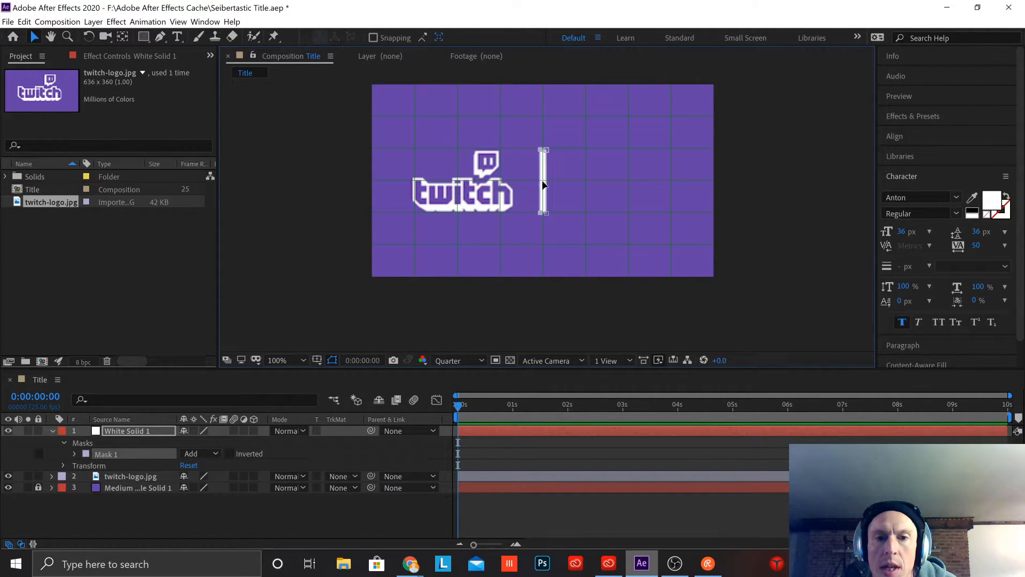
Step: Fine-tune the divider line's right edge up close so it sits evenly around the middle grid line
scroll(576, 204, up, 1)
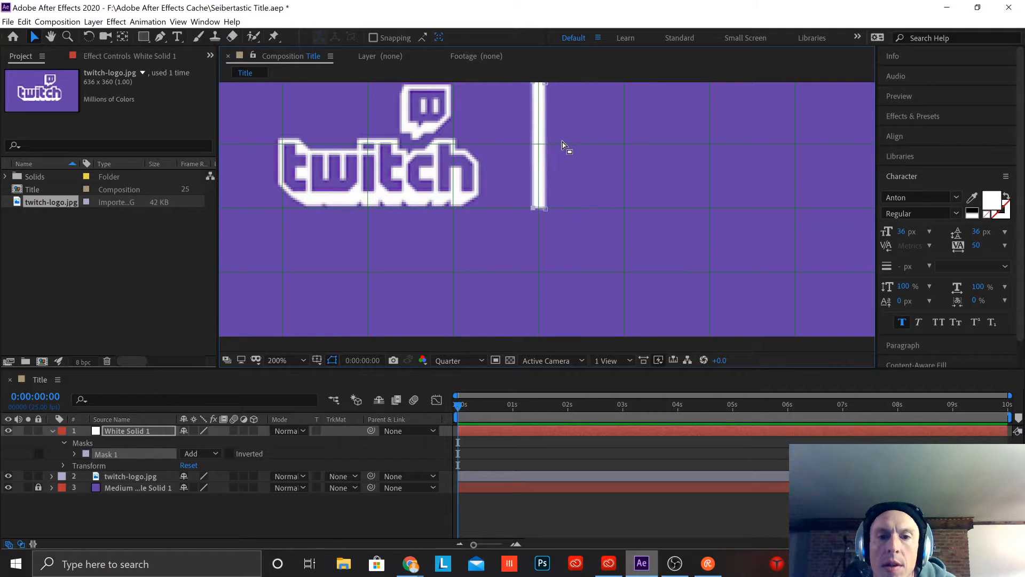
key(space)
drag(591, 165, 582, 217)
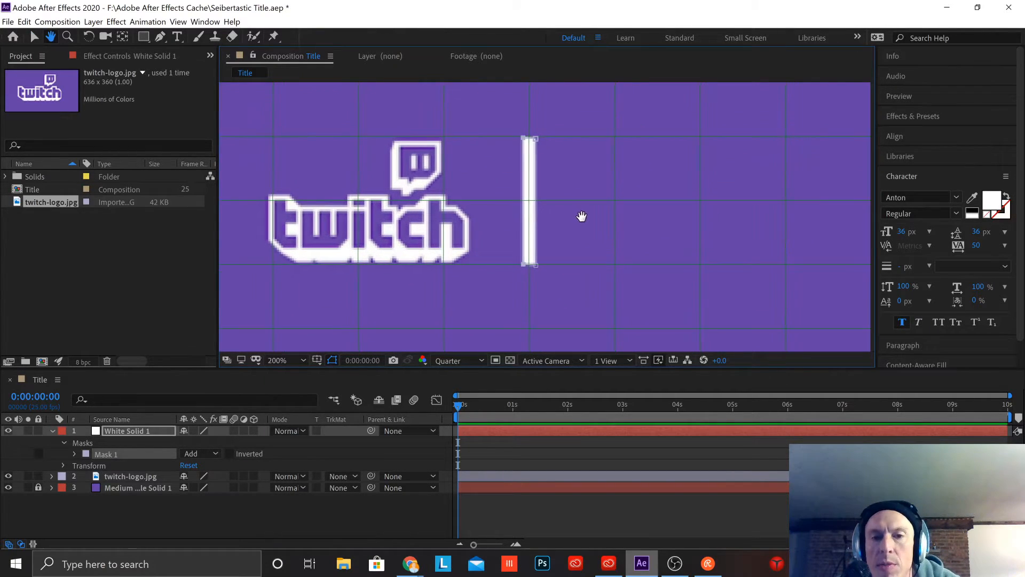
click(537, 196)
mouse_move(537, 201)
mouse_down()
mouse_move(597, 202)
mouse_move(536, 206)
mouse_up()
click(603, 166)
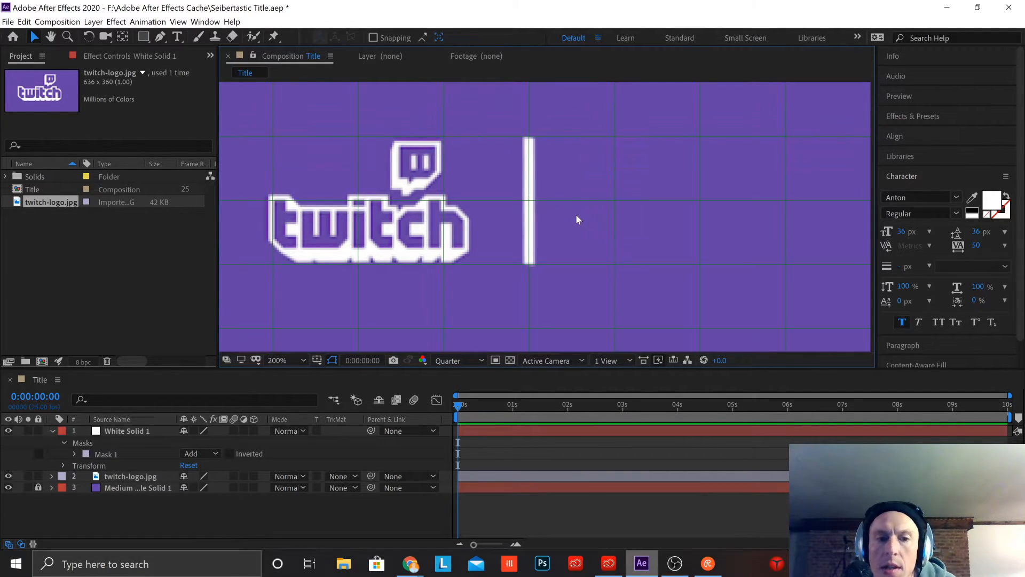
Step: Check the divider line up close and adjust its upper-right corner so the right edge runs straight
scroll(576, 214, down, 2)
scroll(578, 215, up, 3)
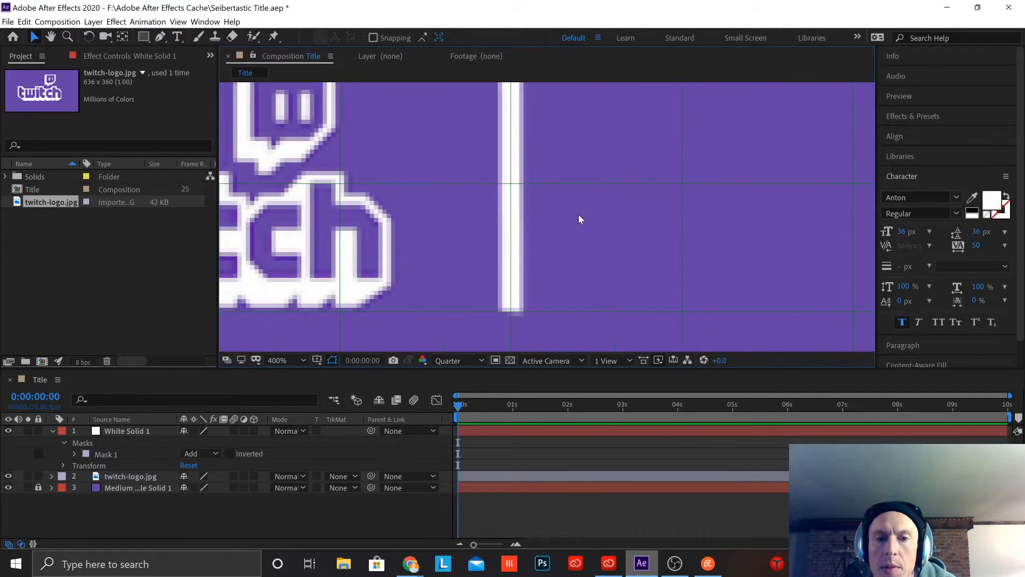
scroll(578, 213, down, 1)
click(531, 160)
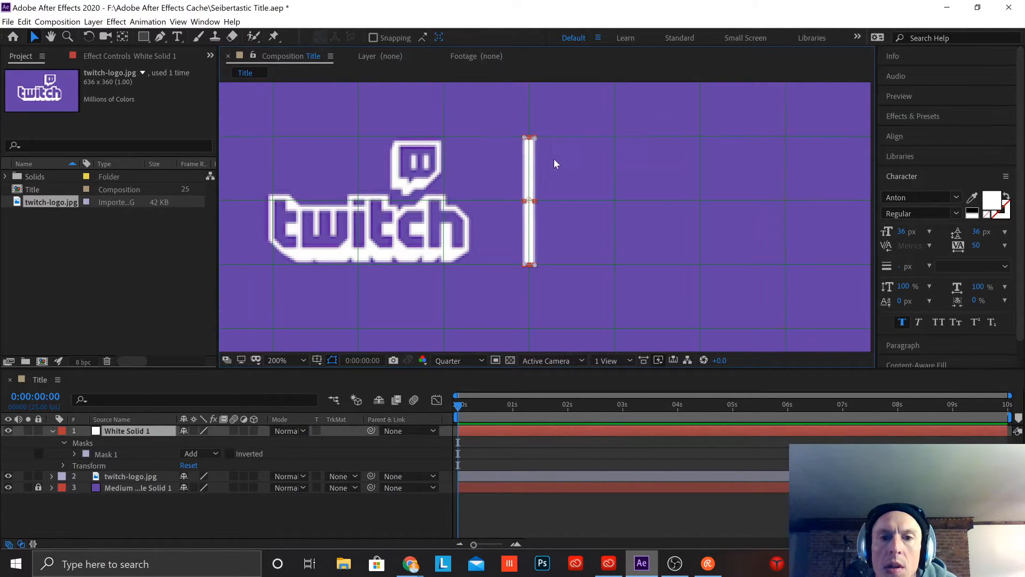
click(535, 136)
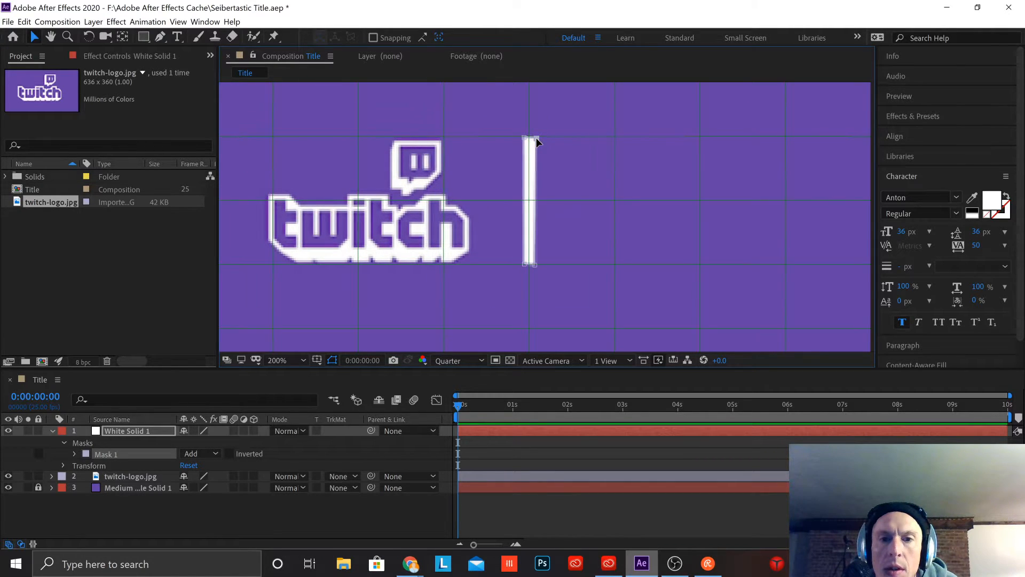
drag(536, 137, 534, 137)
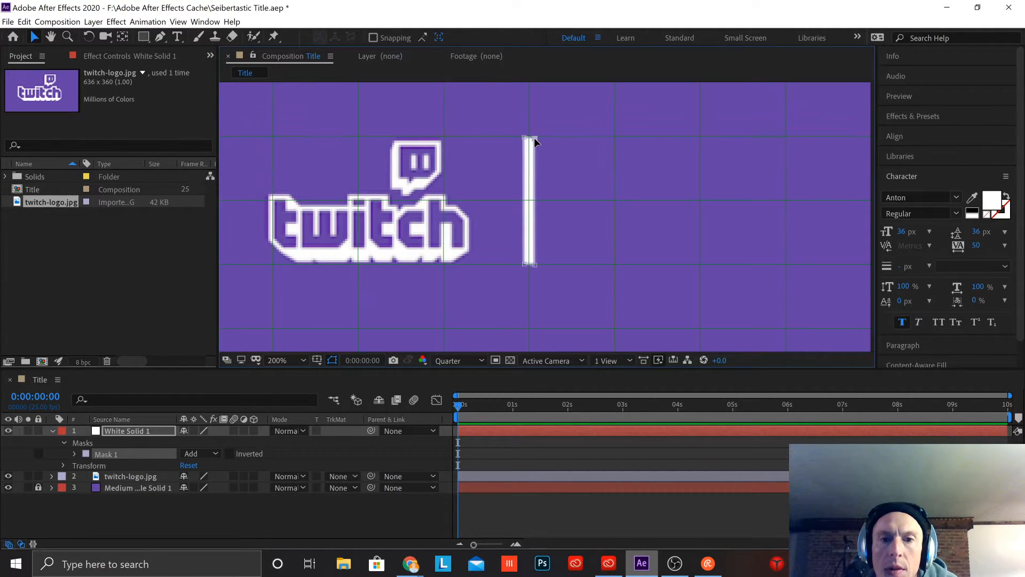
click(536, 284)
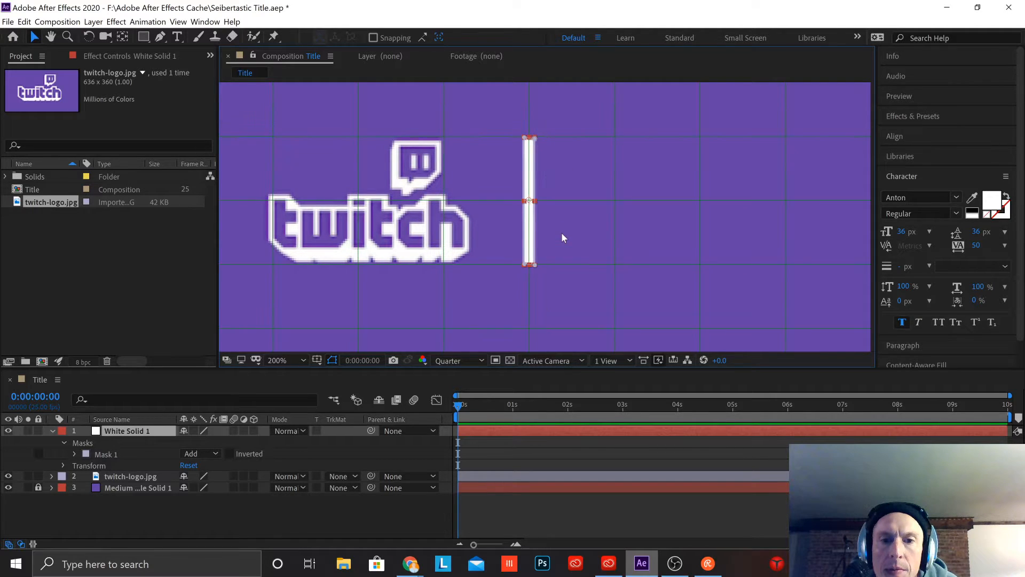
Step: Deselect the divider line, read the latest viewer messages in the Restream chat window, and return to the composition
click(607, 201)
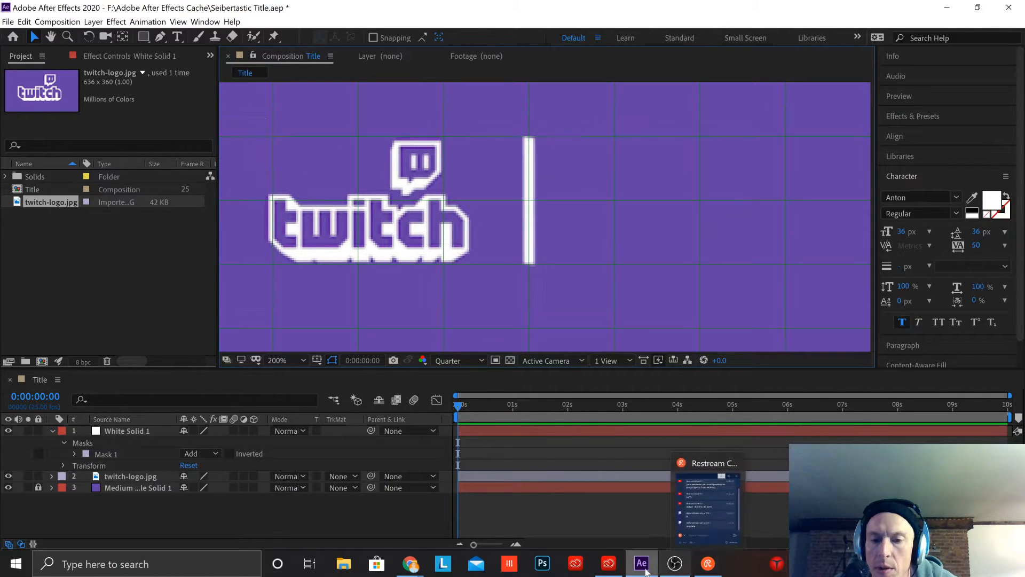
click(705, 566)
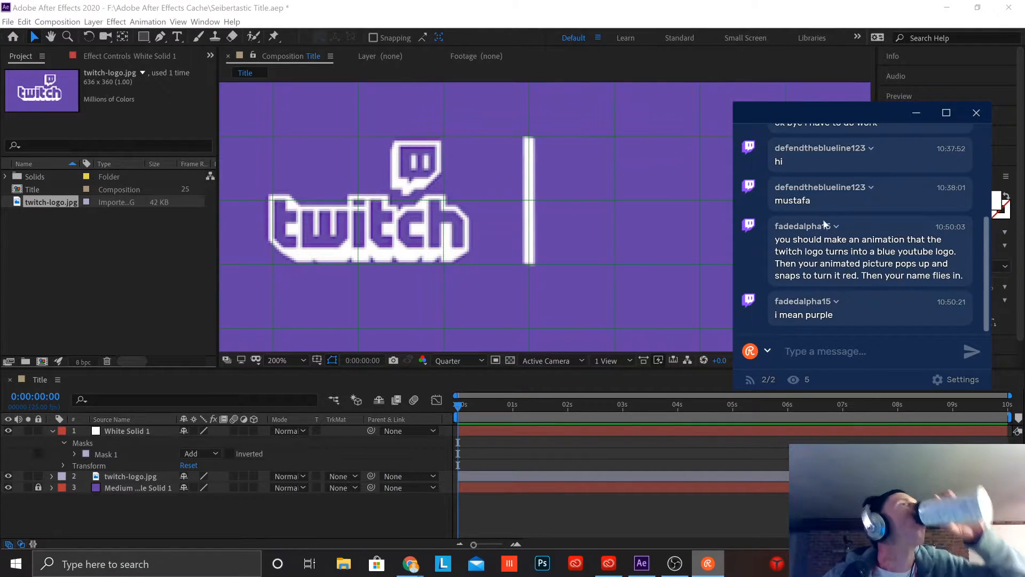
click(916, 114)
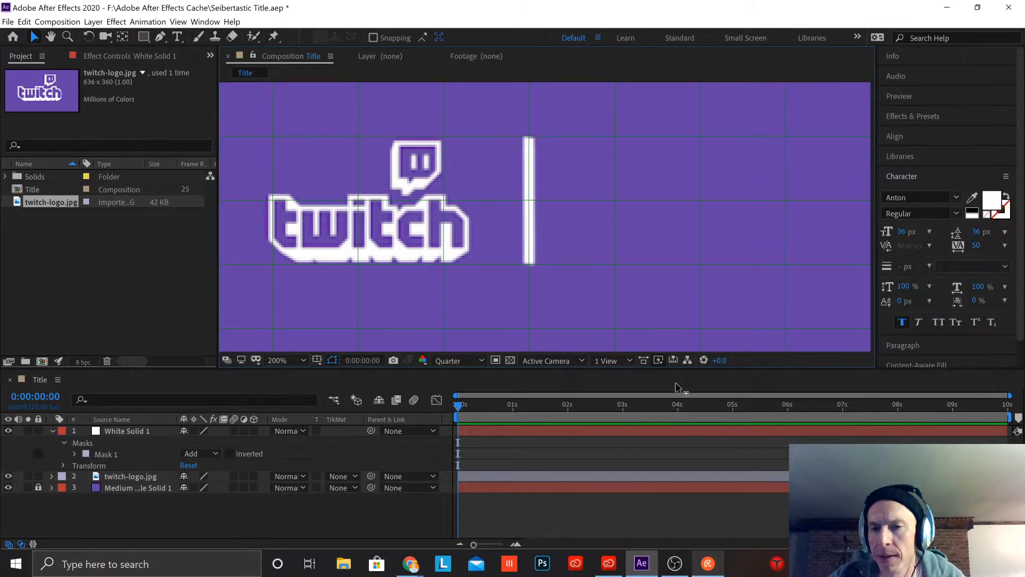
Step: Nudge the Twitch logo slightly towards the divider line and collapse the white solid's layer properties
key(comma)
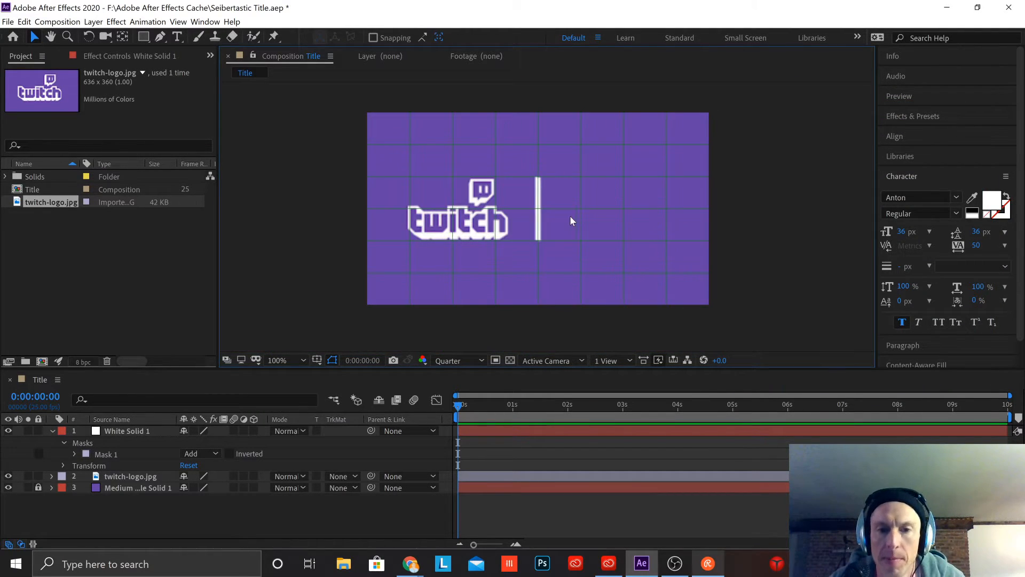
click(537, 200)
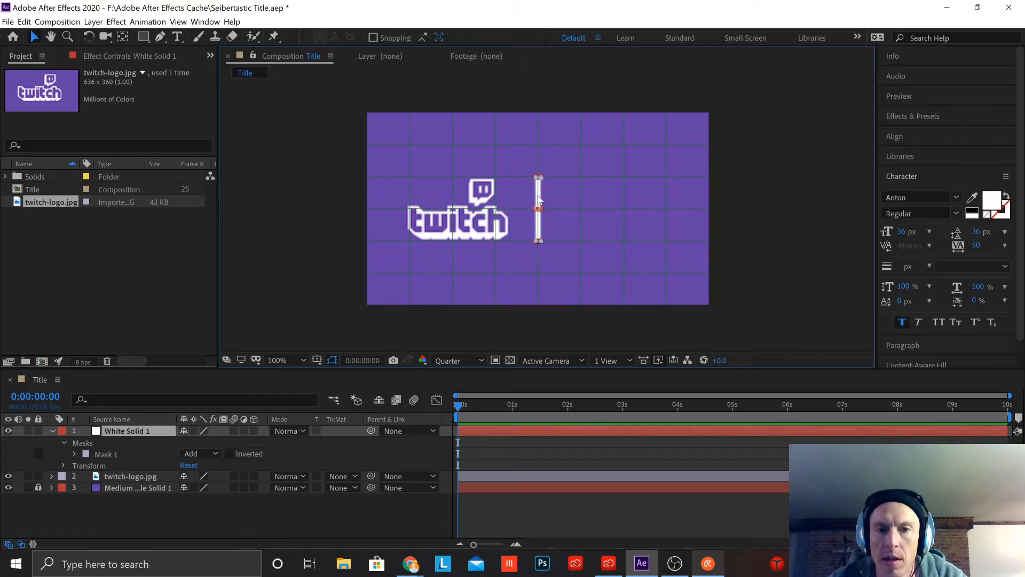
click(613, 206)
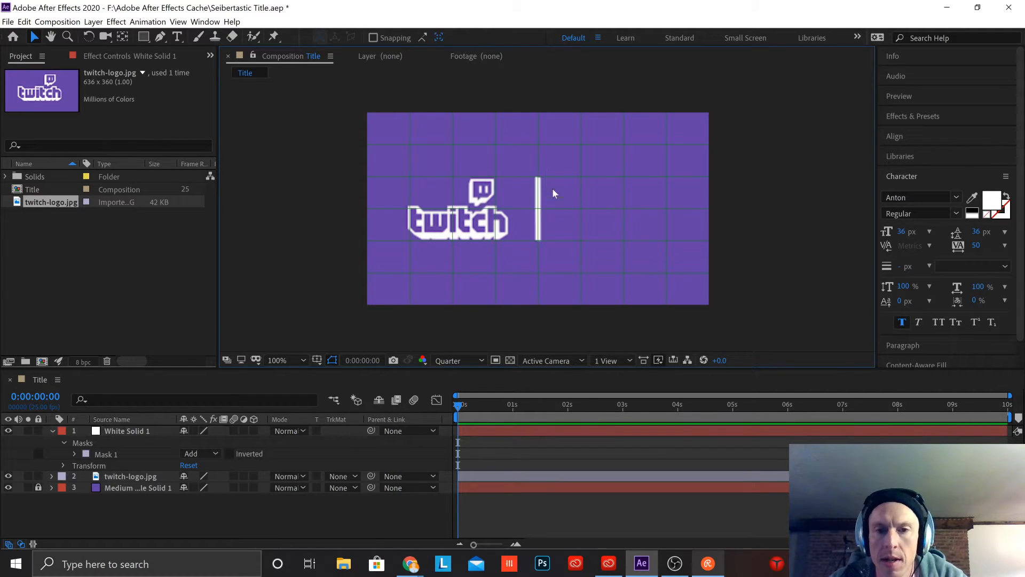
click(482, 220)
drag(482, 221, 487, 221)
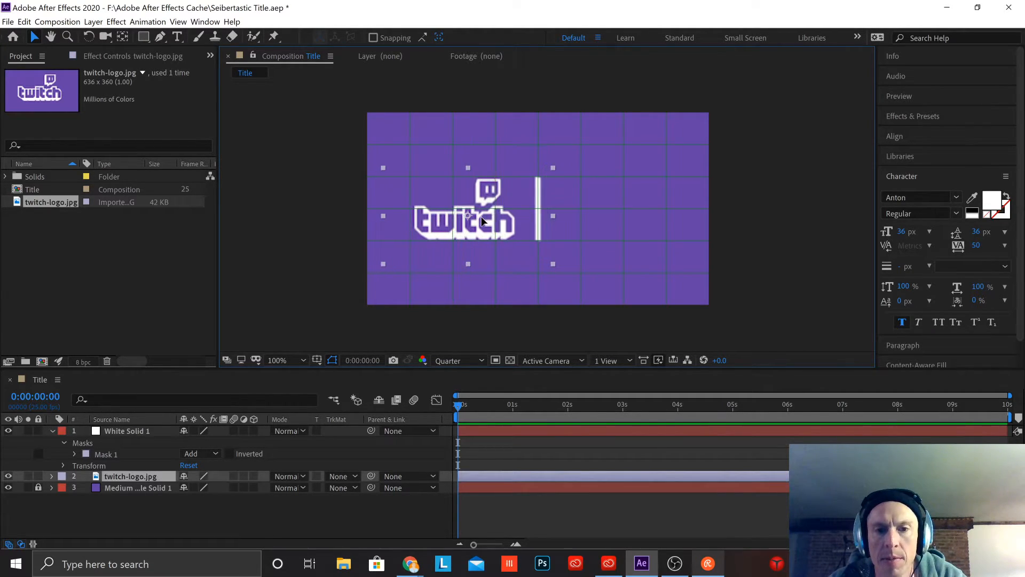
click(697, 254)
click(53, 431)
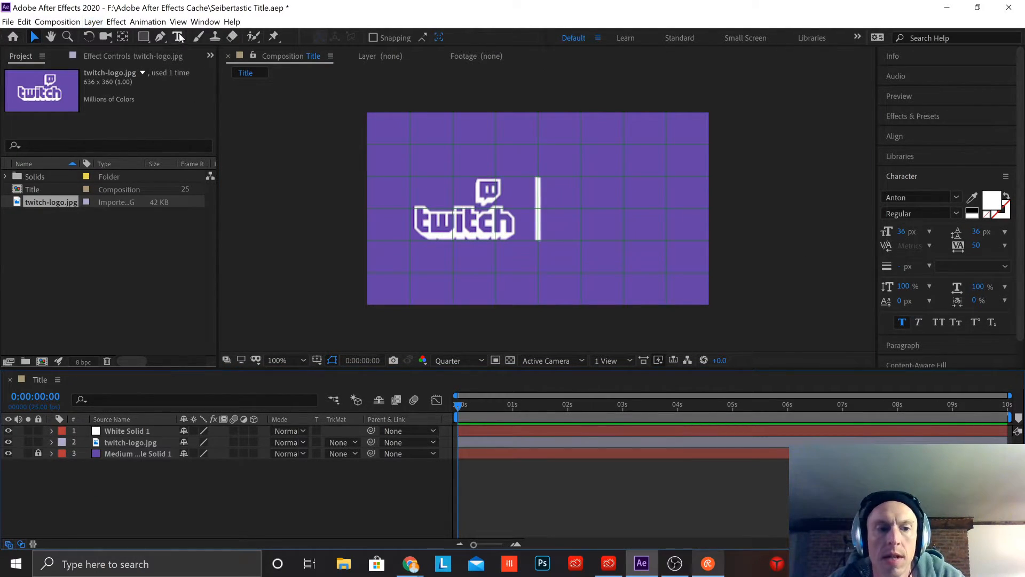
Step: Create a new text layer in the Title composition reading SEIBRTASTIC in capitals
right_click(219, 482)
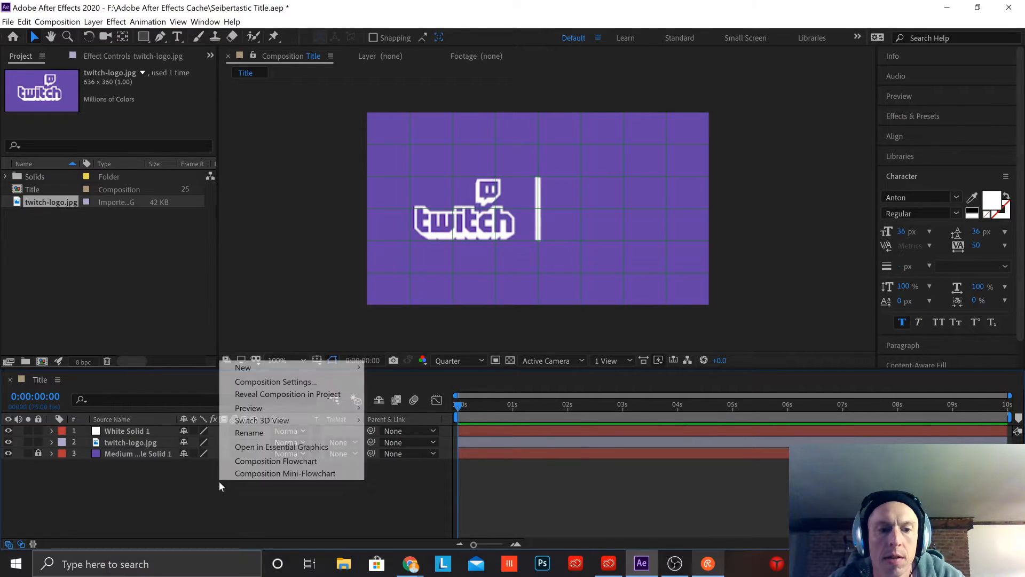
click(298, 369)
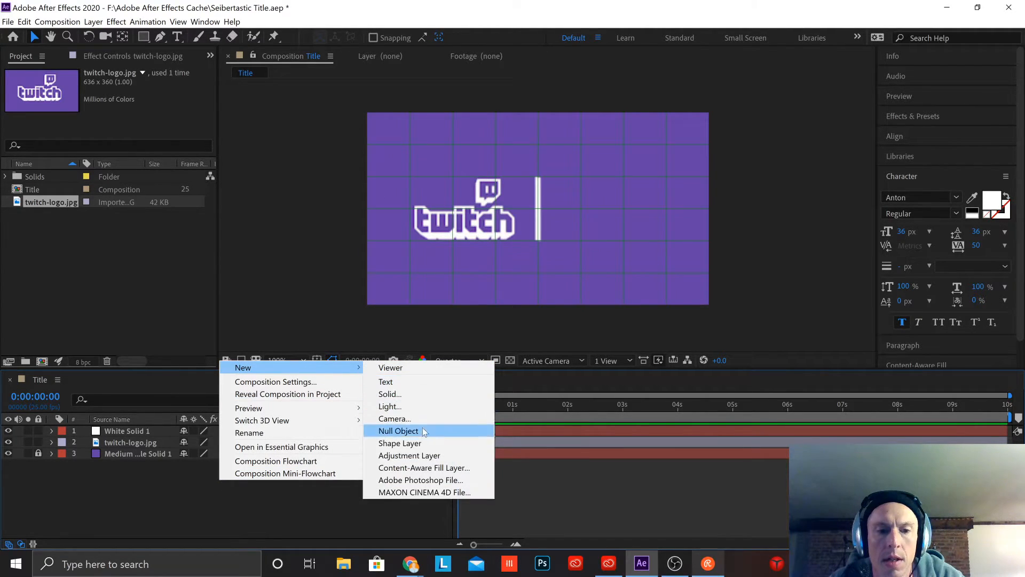
click(402, 381)
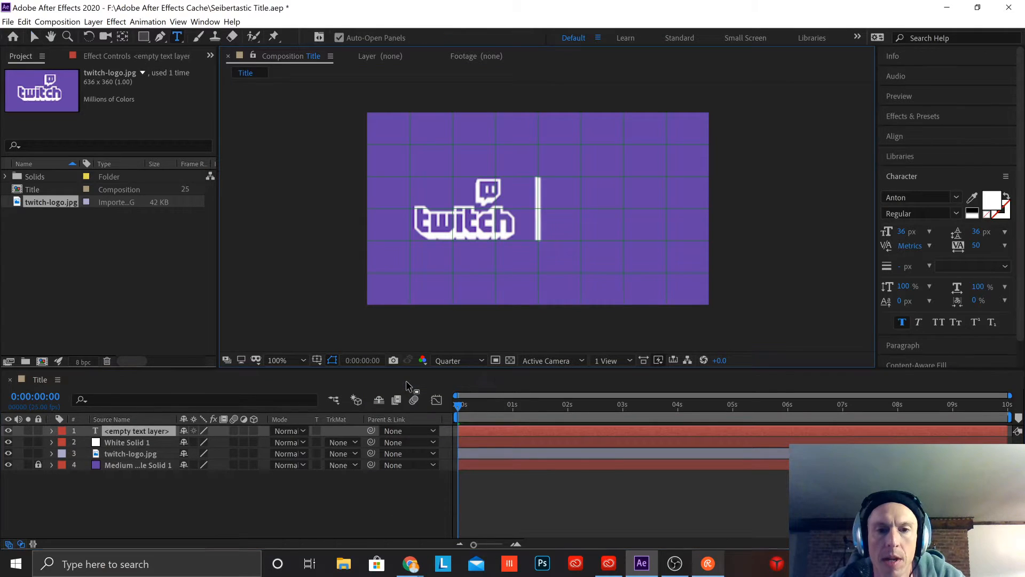
key(Caps_Lock)
text(SEIBERTT)
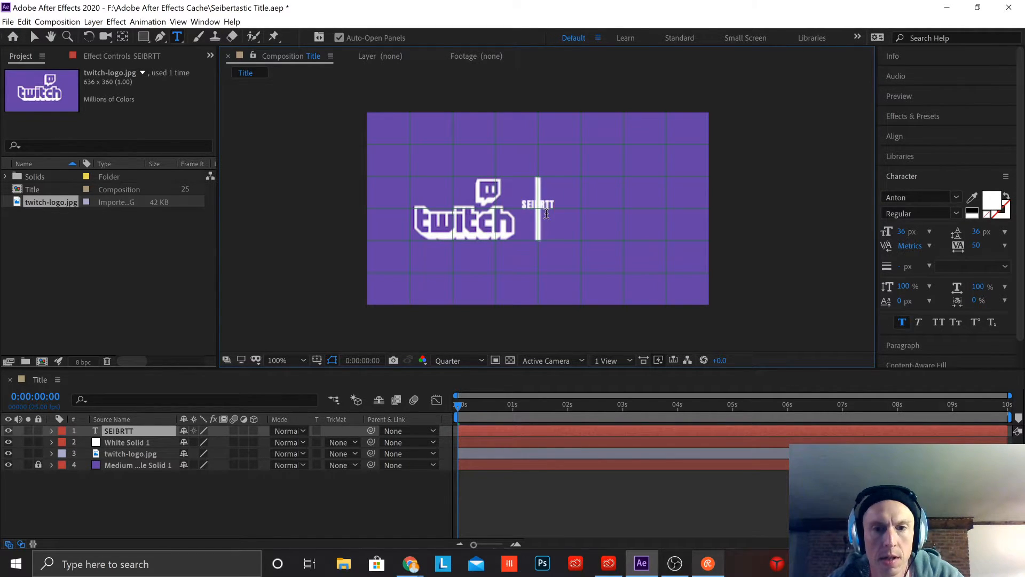
key(BackSpace)
text(ASTI)
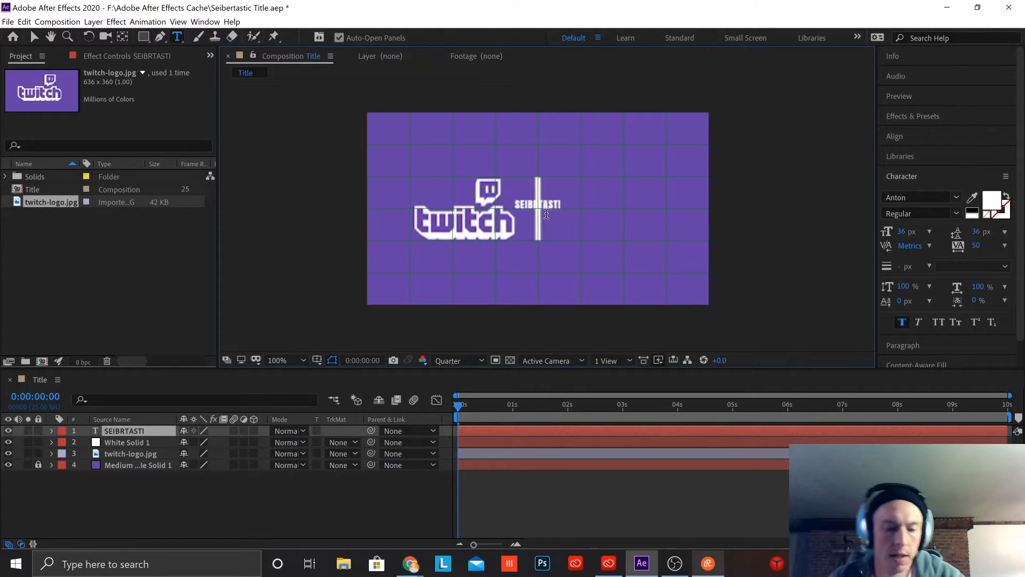
text(V)
key(BackSpace)
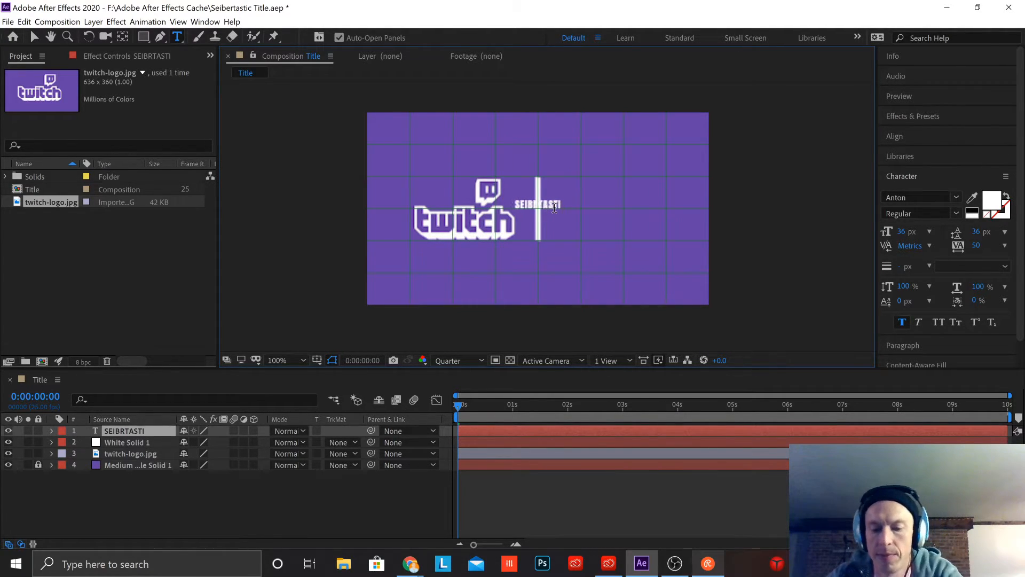
text(V)
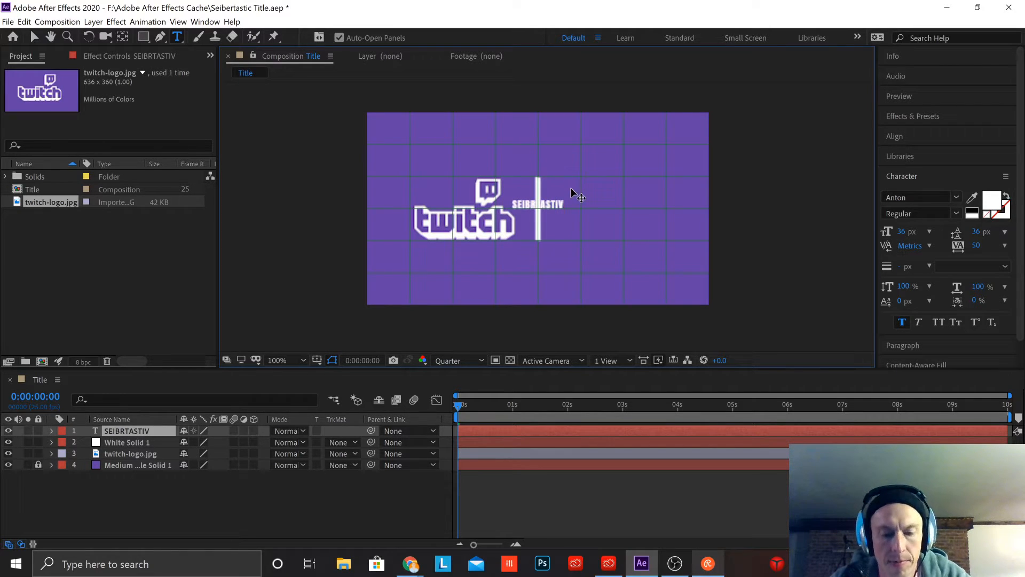
key(BackSpace)
text(C)
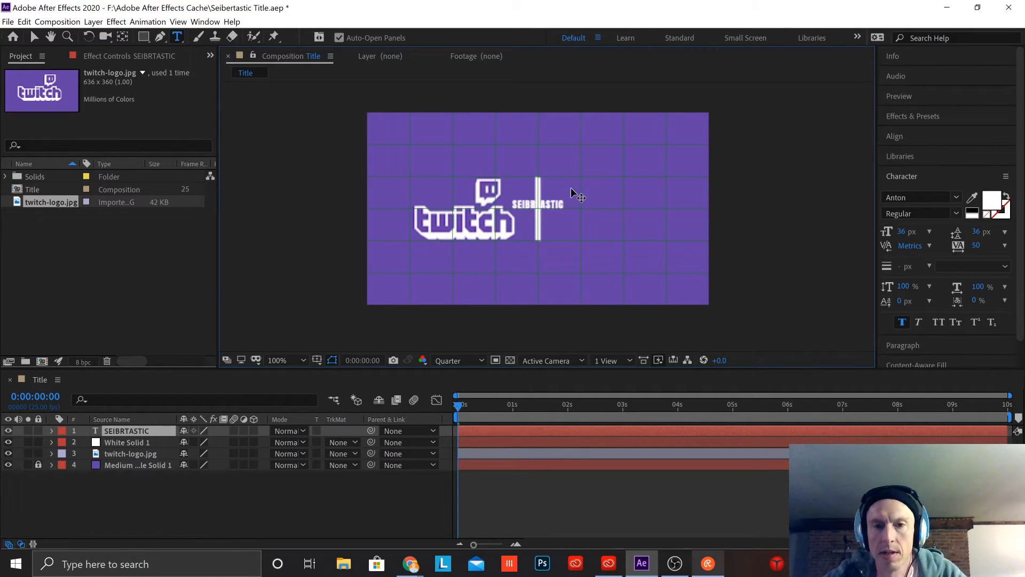
Step: Add TUTORIAL as a second line of the title text and finish editing it
key(Return)
text(TUTORIAL)
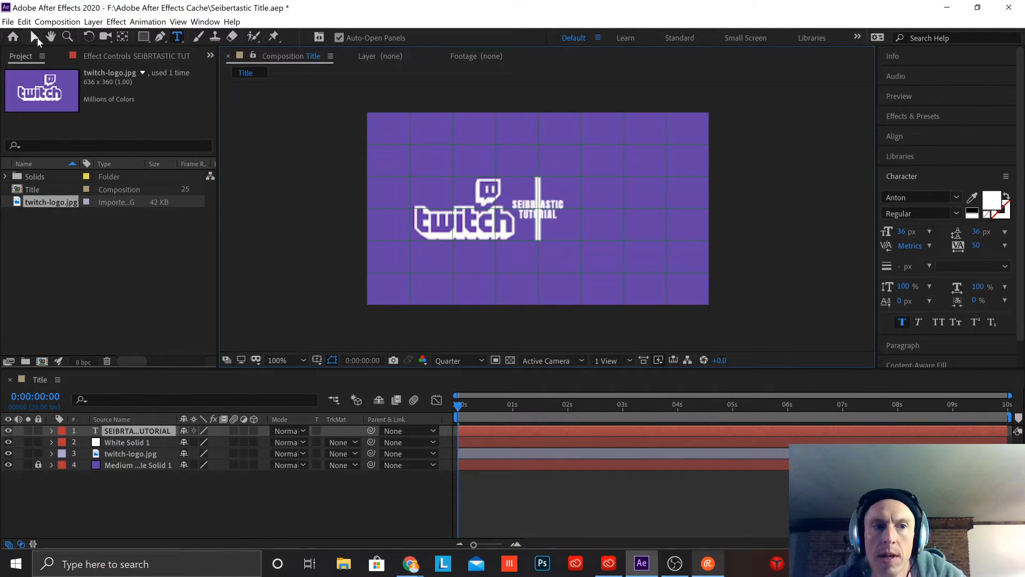
click(36, 37)
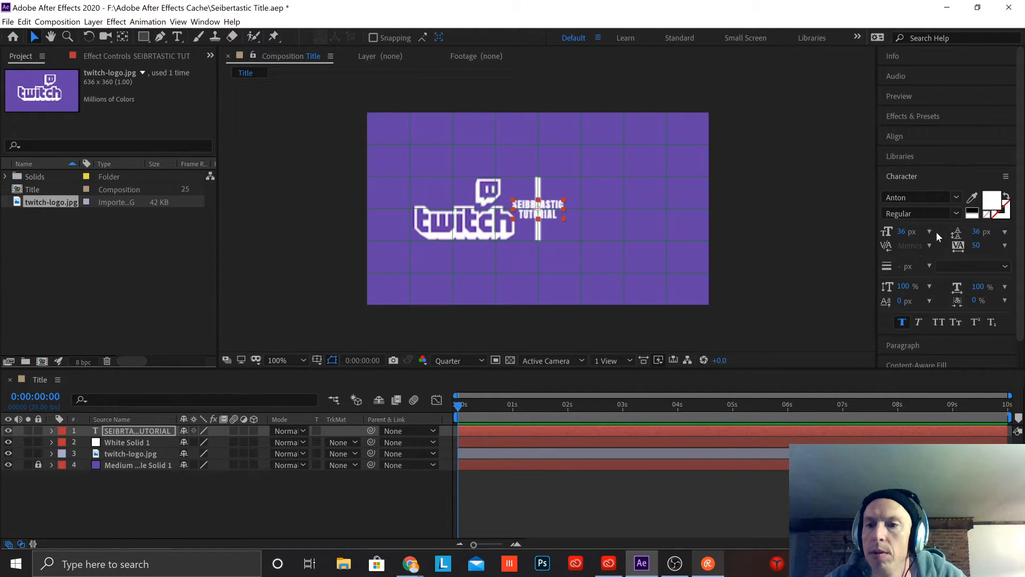
Step: Left-align the two-line title text and turn the preview refresh back on
click(942, 346)
click(889, 215)
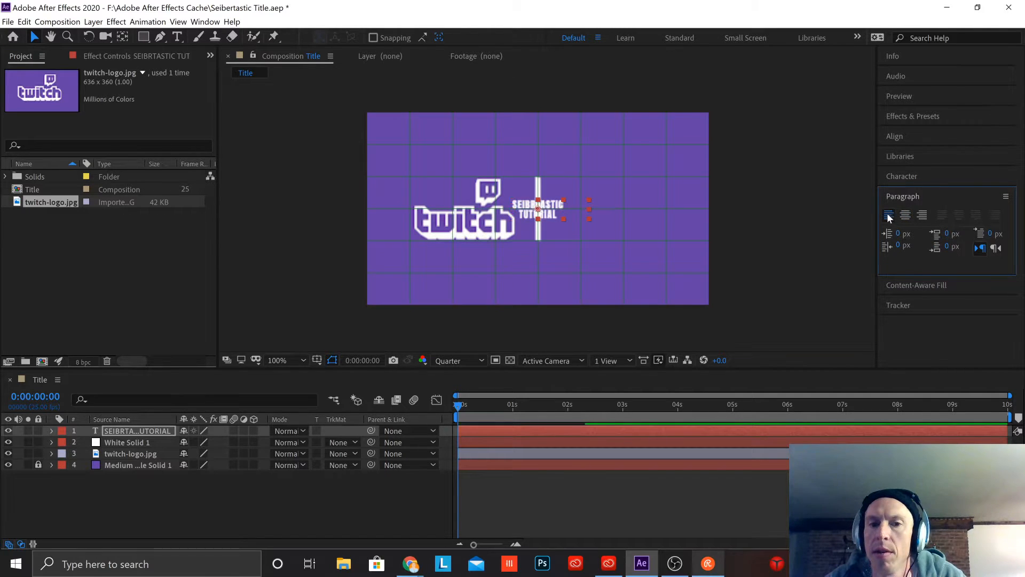
key(Caps_Lock)
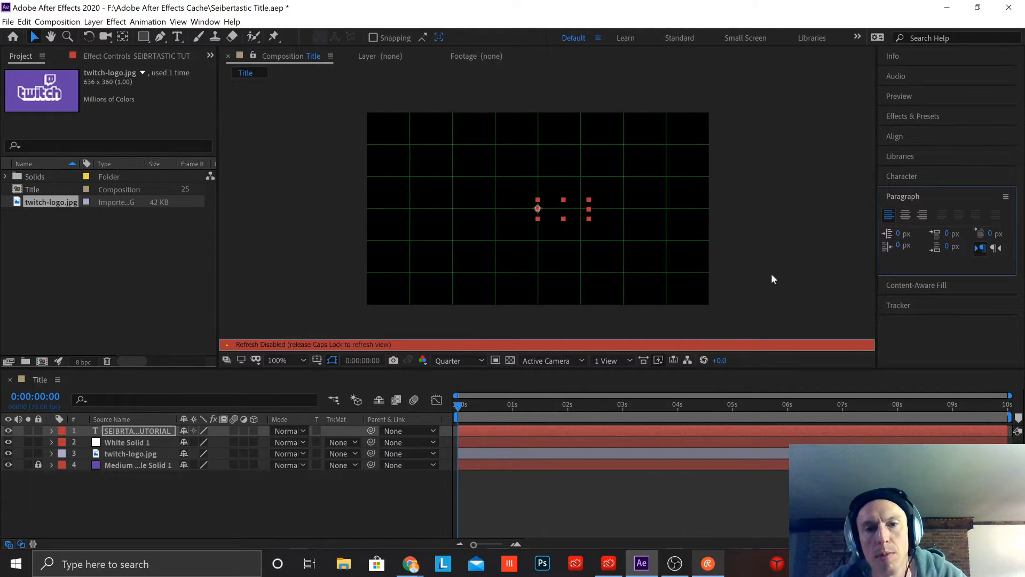
key(Caps_Lock)
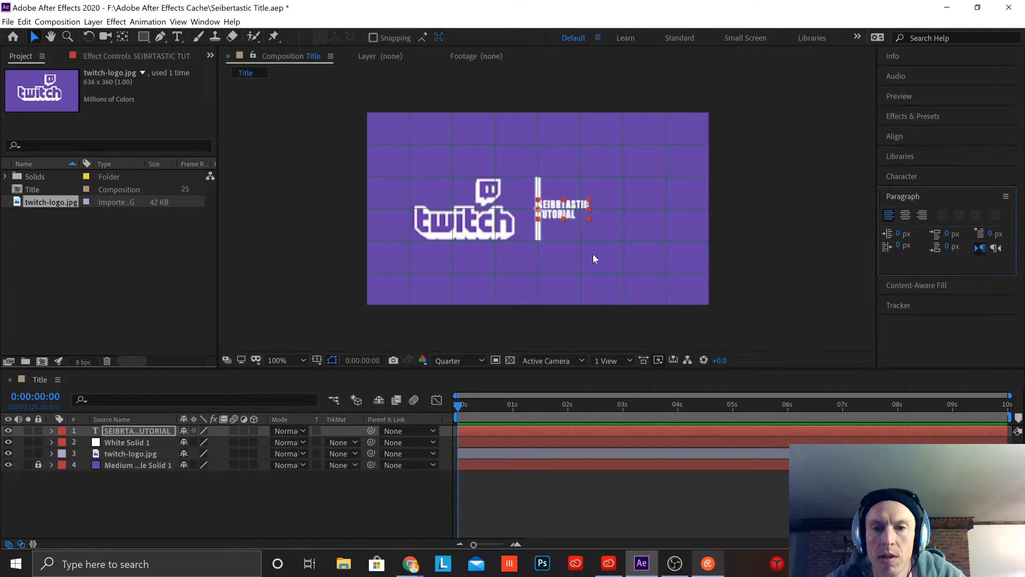
Step: Enlarge the title text to nearly the divider's height and place it to the divider's right with a small gap
key(period)
drag(587, 206, 843, 269)
drag(700, 152, 698, 185)
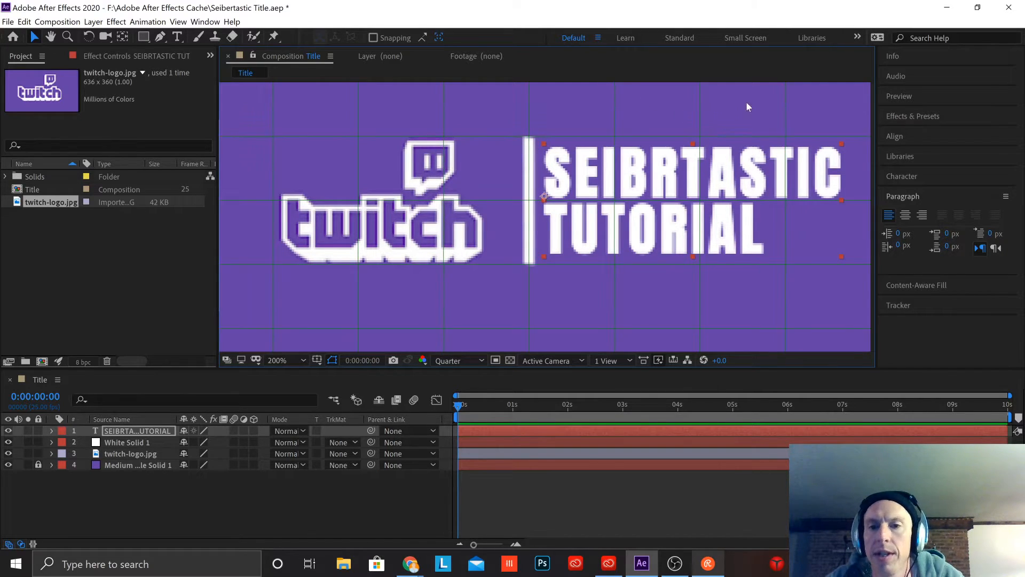
key(comma)
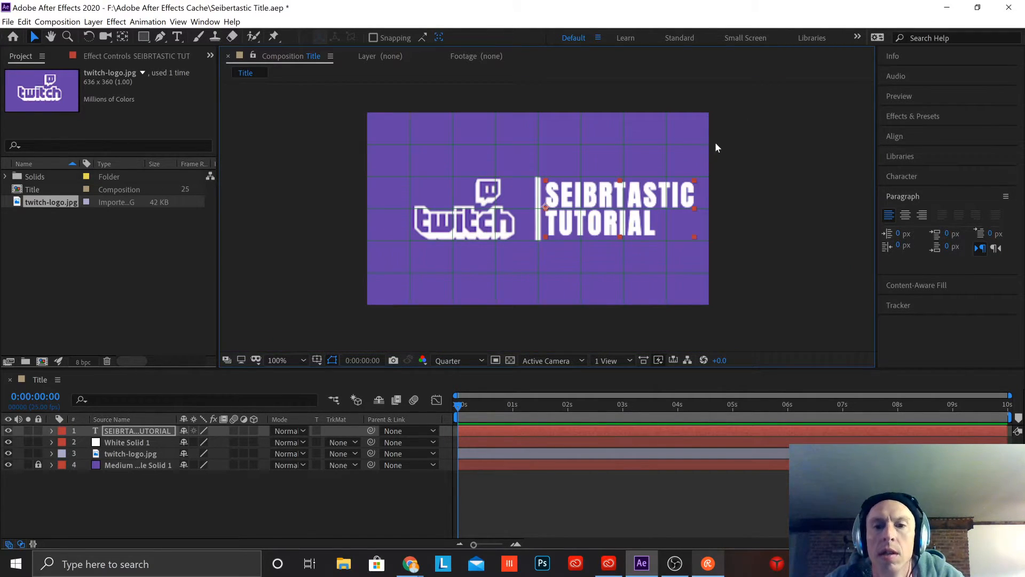
drag(617, 224, 625, 223)
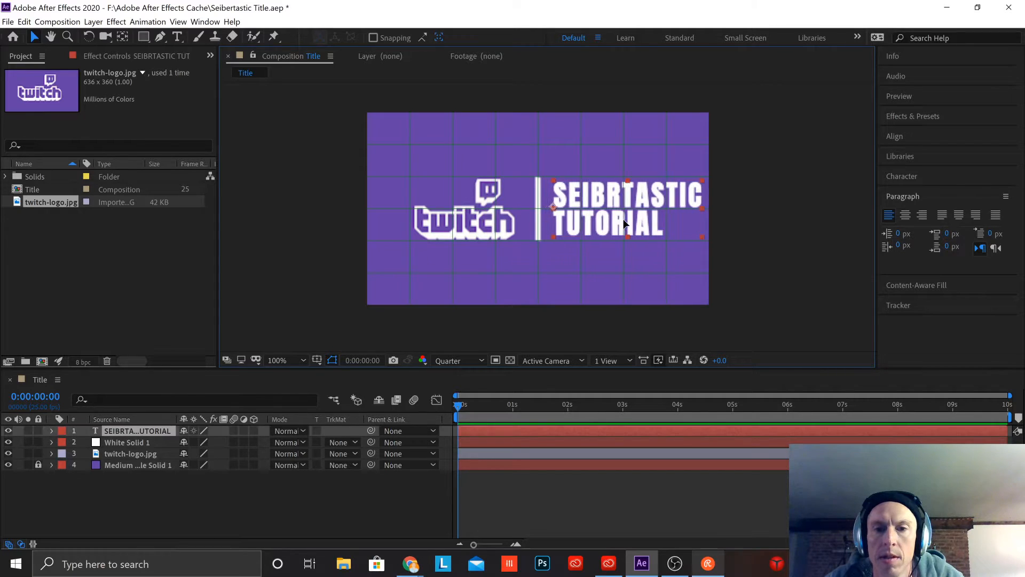
click(775, 153)
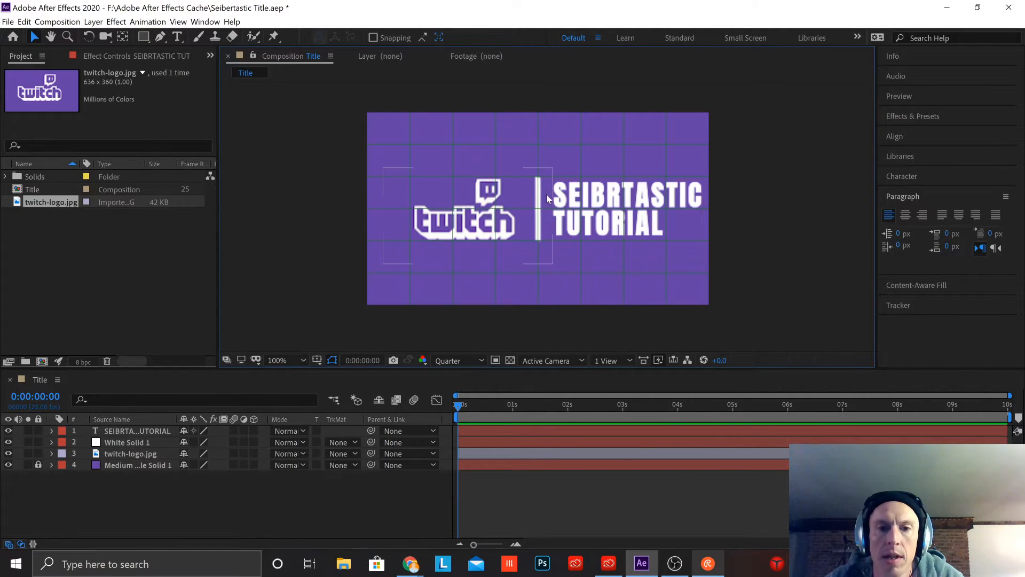
Step: Shift the logo, divider line and title text left, placing the divider near the vertical grid line left of centre
drag(479, 216, 444, 211)
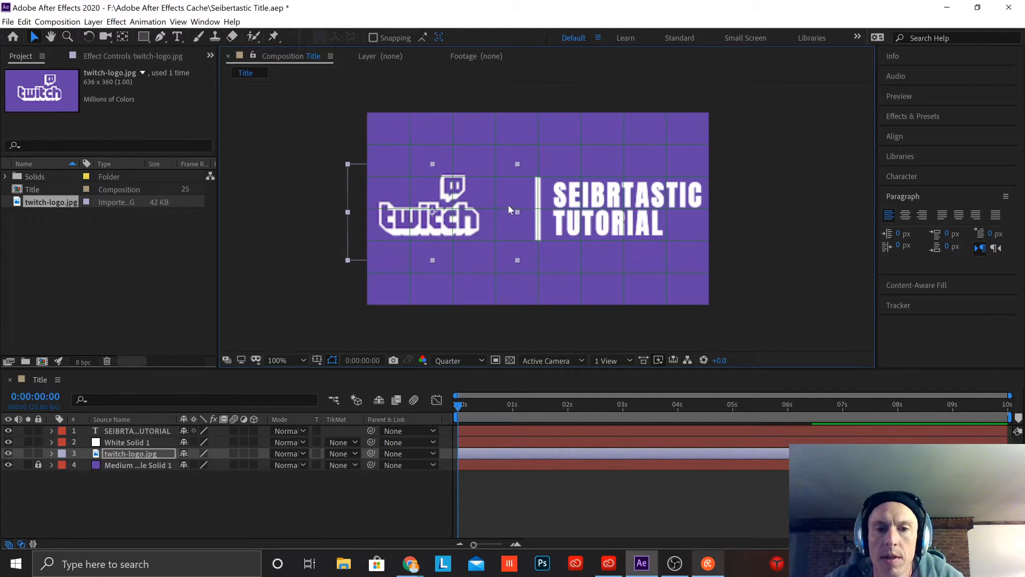
click(537, 197)
drag(537, 200, 496, 201)
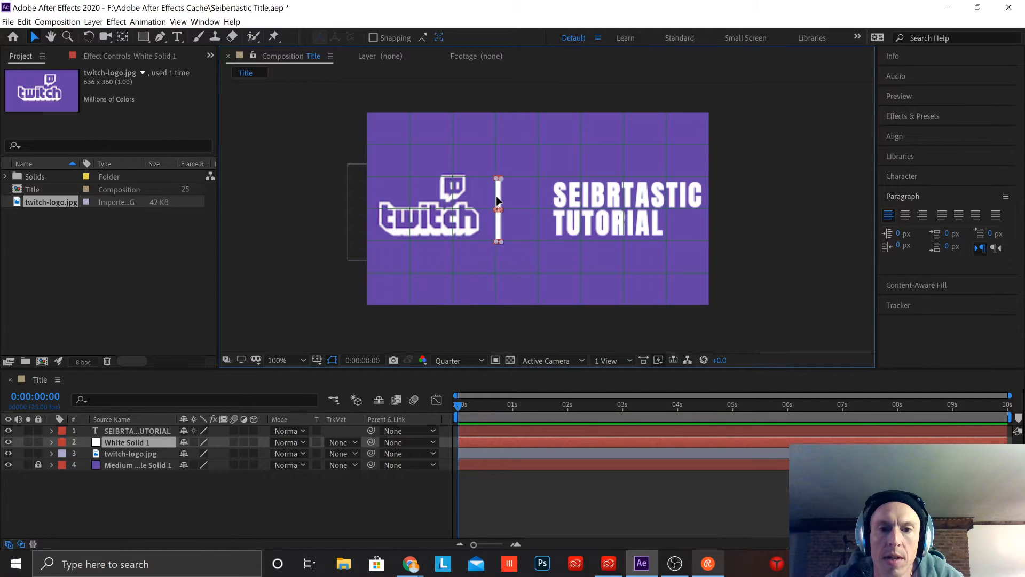
drag(599, 205, 558, 205)
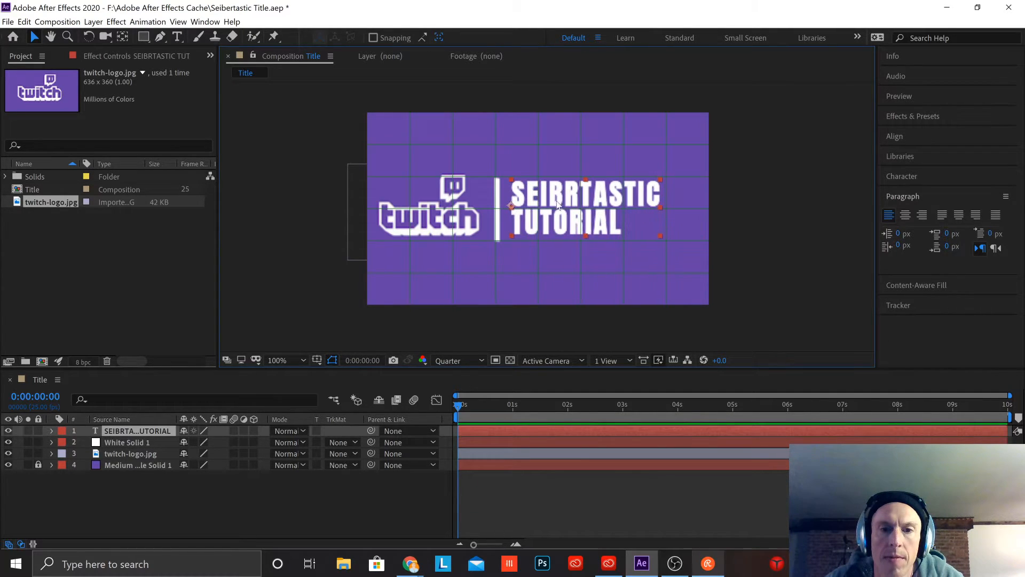
click(663, 185)
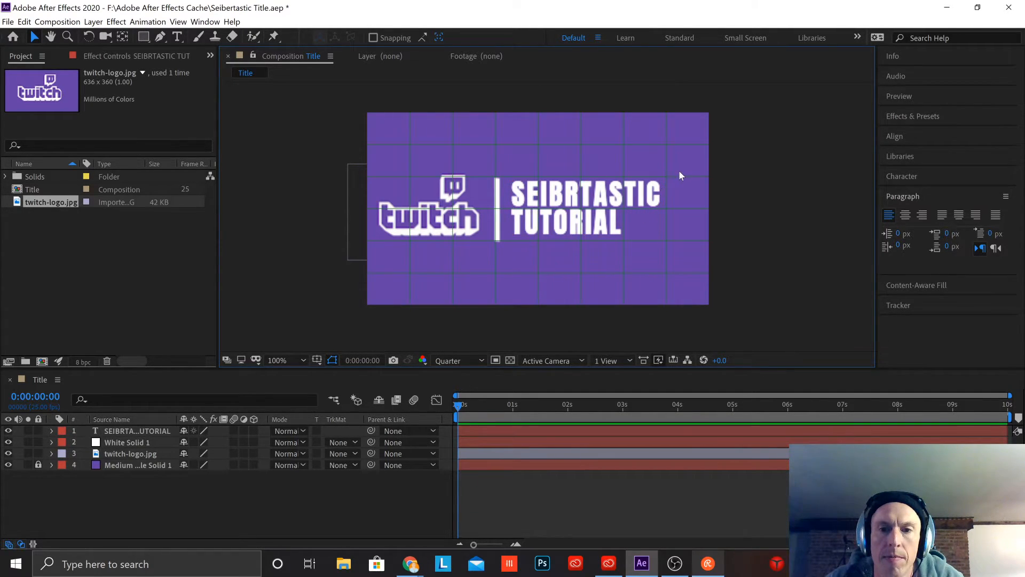
Step: Scale the title text up further so its two lines span about the divider line's full height
click(663, 184)
shift+drag(660, 179, 689, 166)
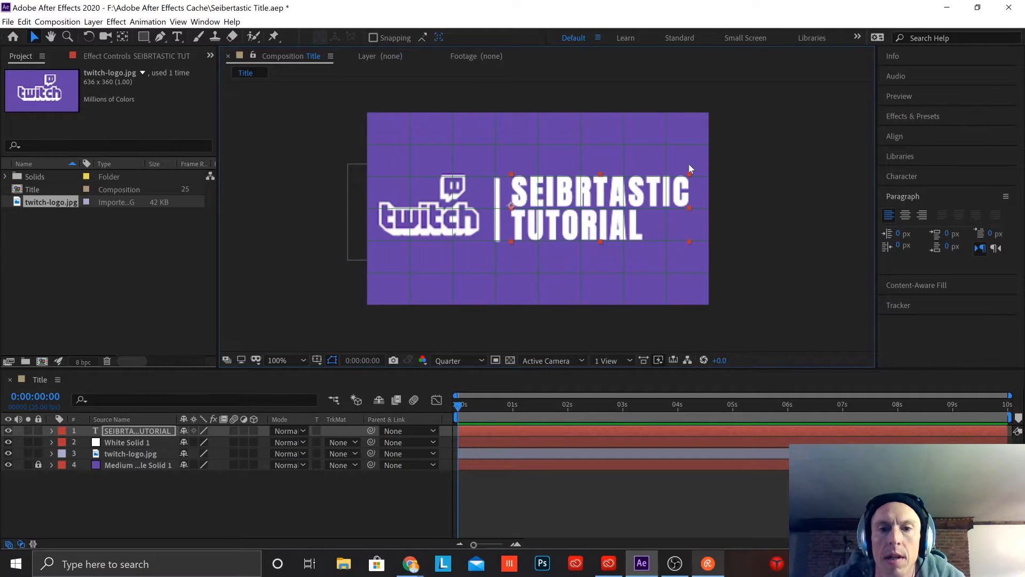
click(717, 164)
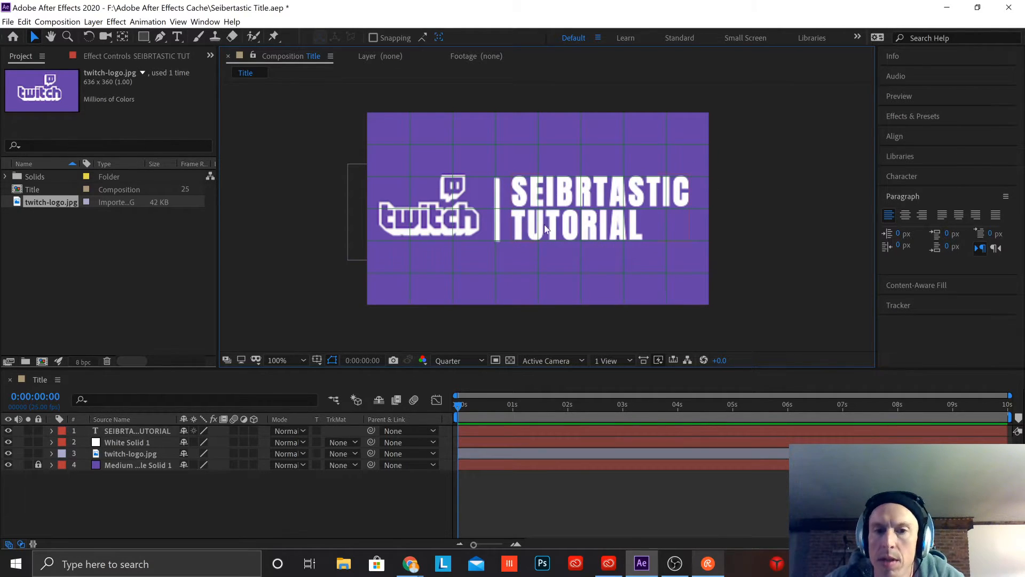
Step: Delete Mask 1 from the white solid that forms the divider line
scroll(519, 211, up, 1)
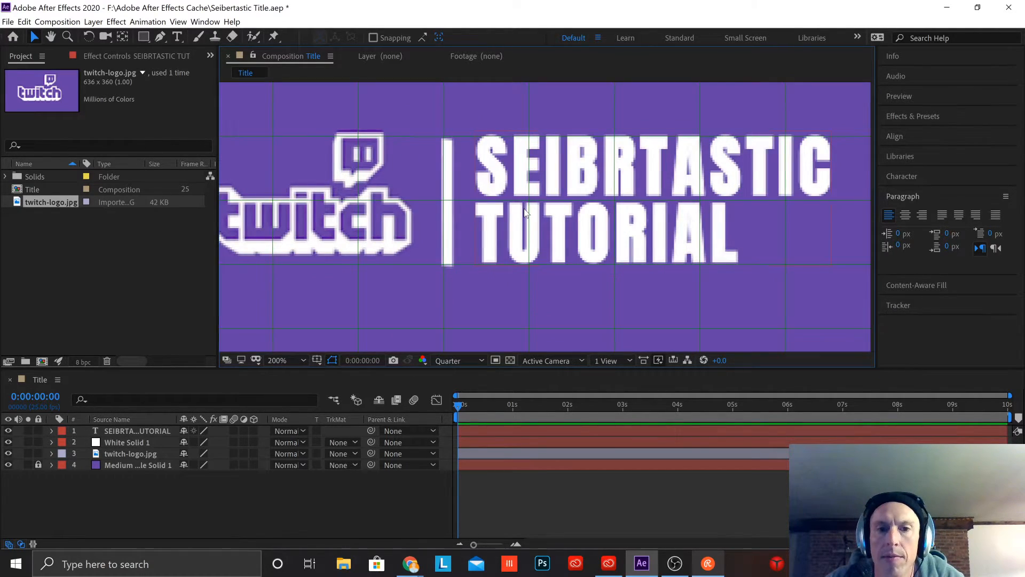
click(452, 159)
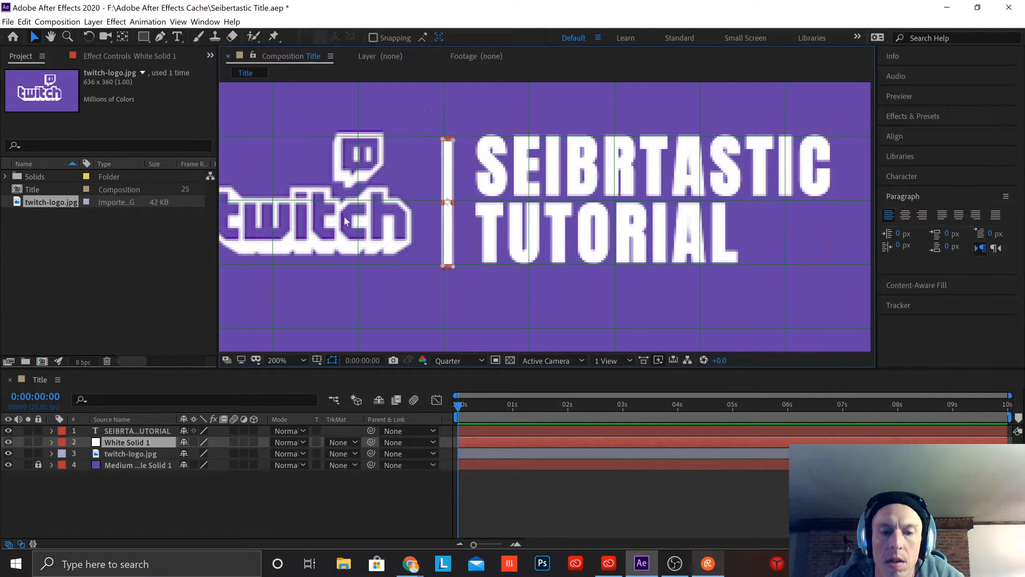
click(51, 442)
click(129, 464)
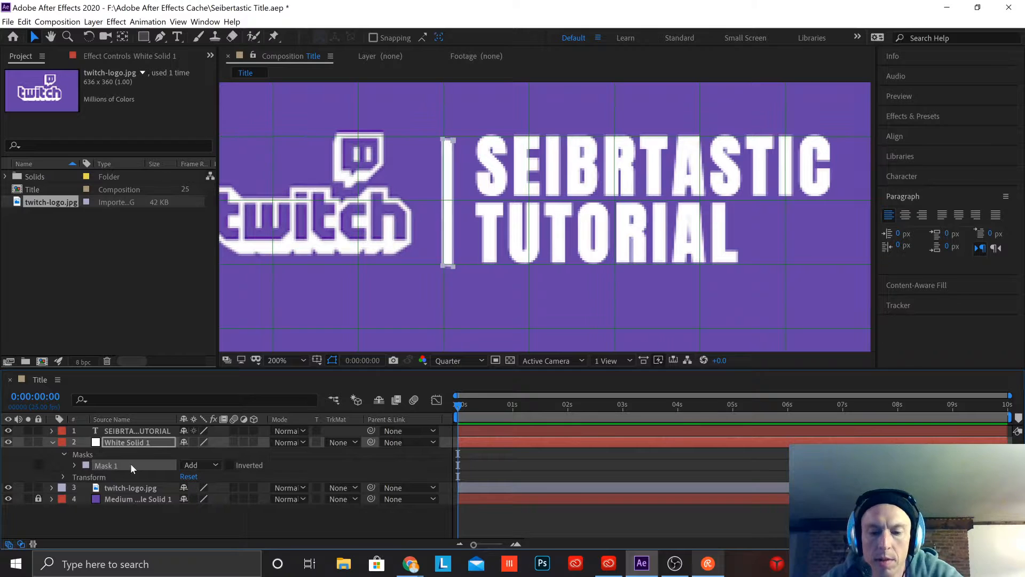
key(Delete)
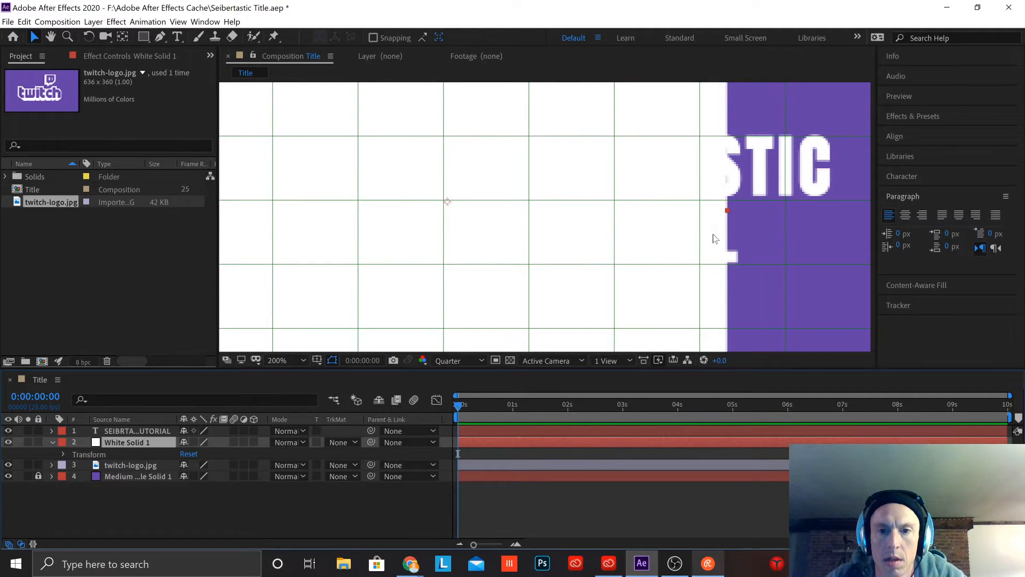
Step: Delete the White Solid 1 layer from the composition
scroll(707, 238, down, 2)
scroll(584, 222, up, 1)
mouse_move(566, 156)
mouse_down()
mouse_move(606, 155)
mouse_move(570, 149)
mouse_up()
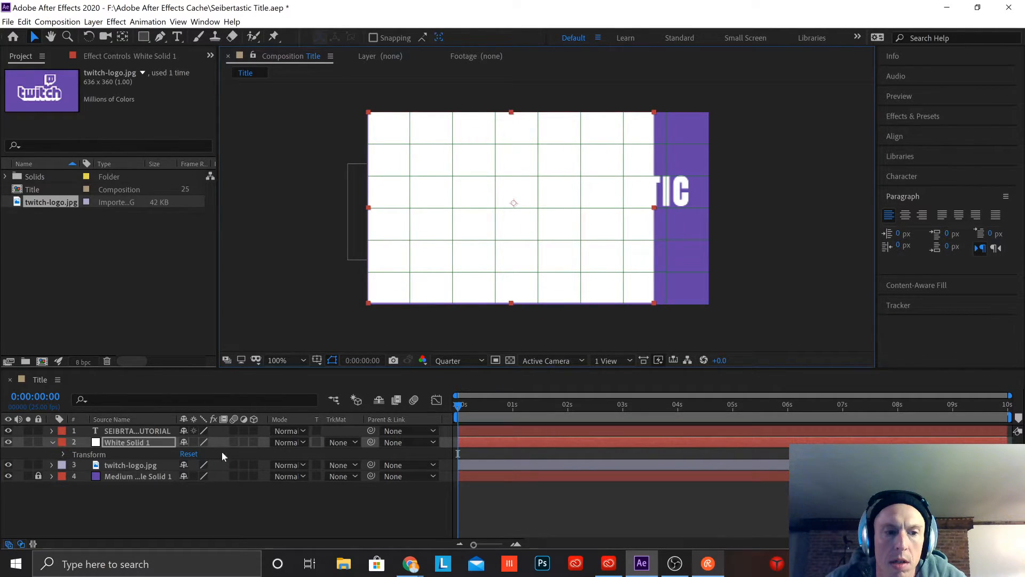
key(Delete)
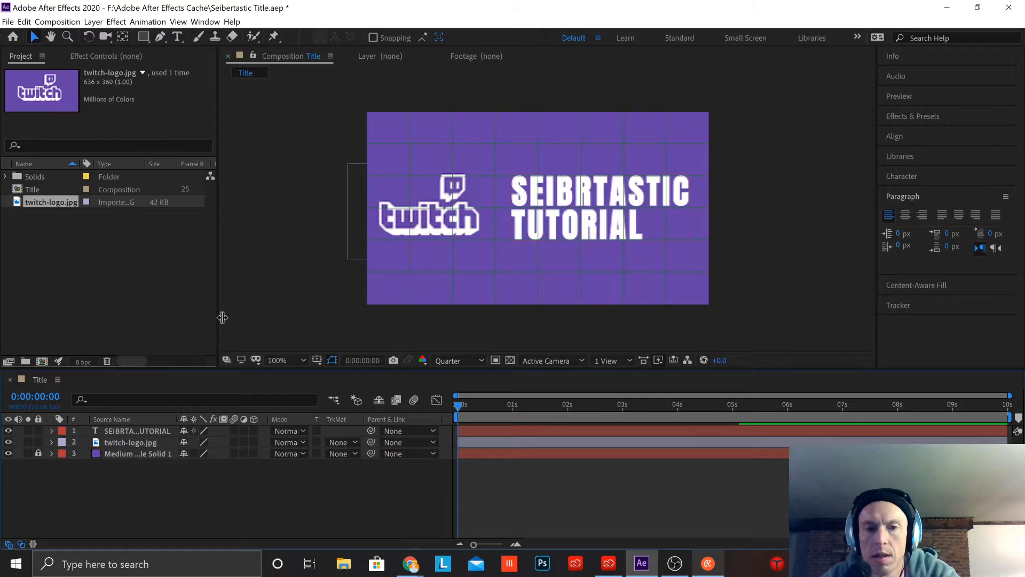
Step: Add a new white 1280 × 720 px solid named White Solid 2 to the composition
right_click(146, 480)
mouse_move(202, 374)
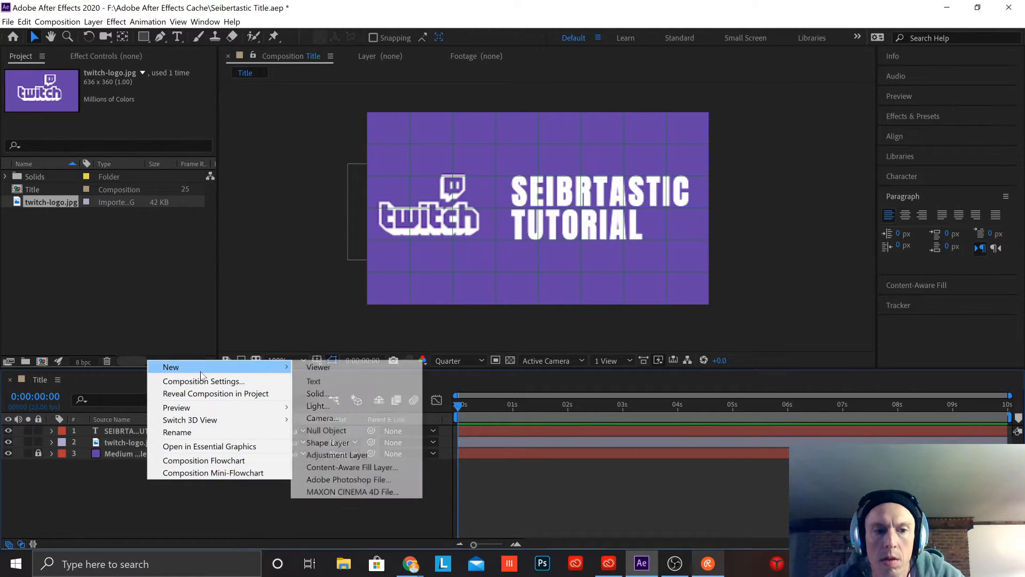
click(354, 393)
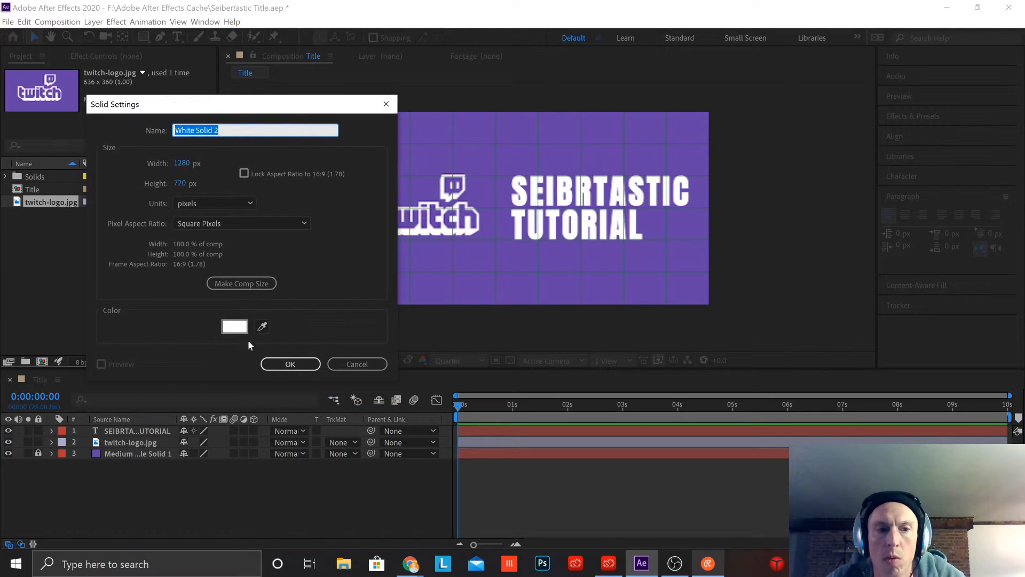
click(283, 363)
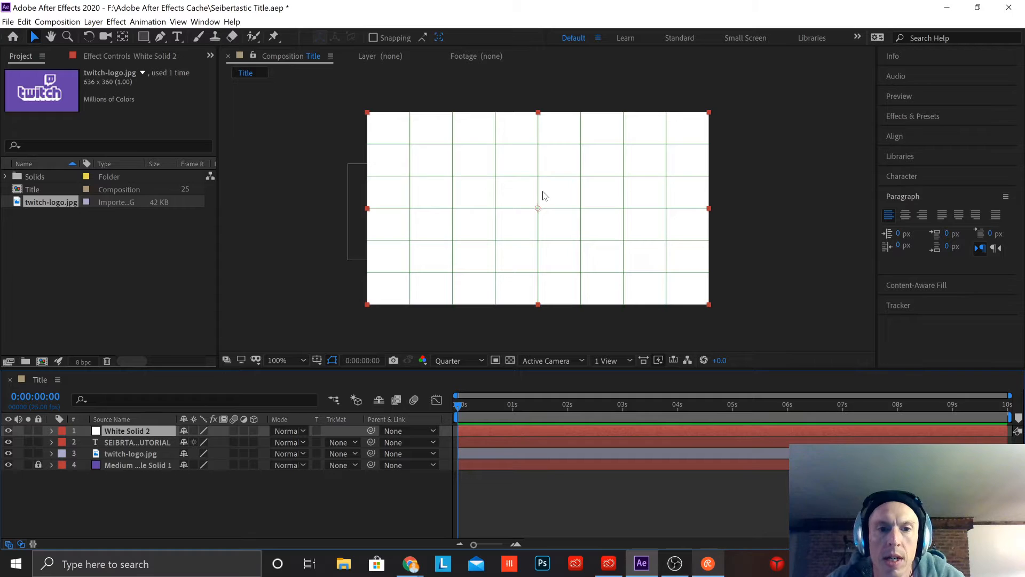
Step: Mask the white solid with a thin vertical rectangle on the grid line between the logo and title text, slightly taller than both
click(143, 37)
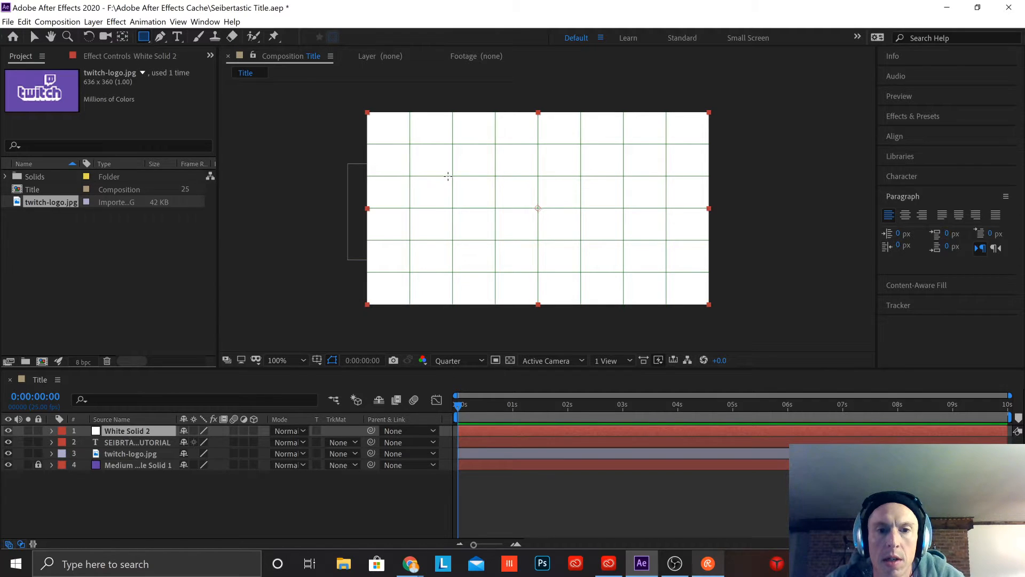
drag(448, 175, 460, 204)
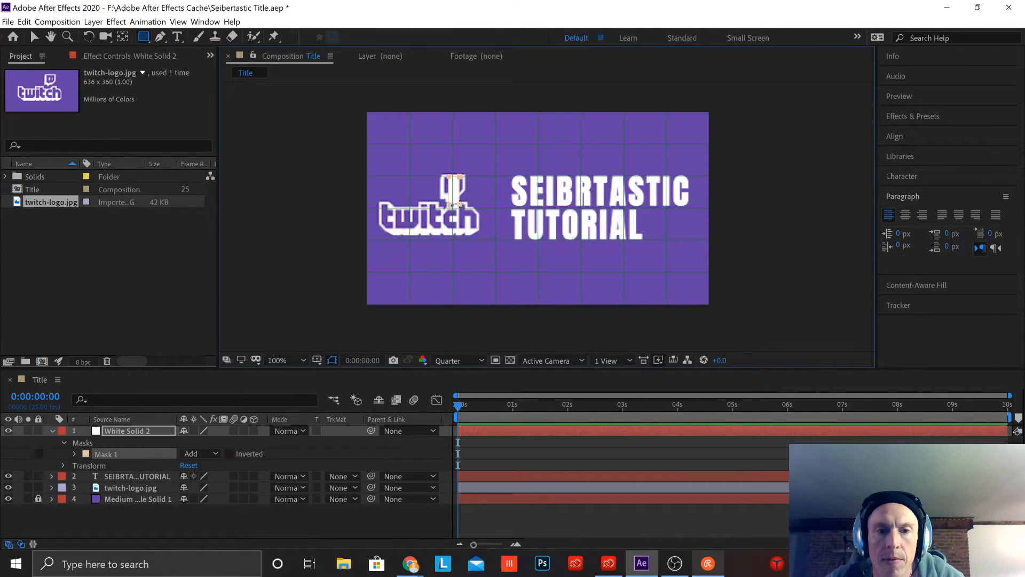
key(ctrl+z)
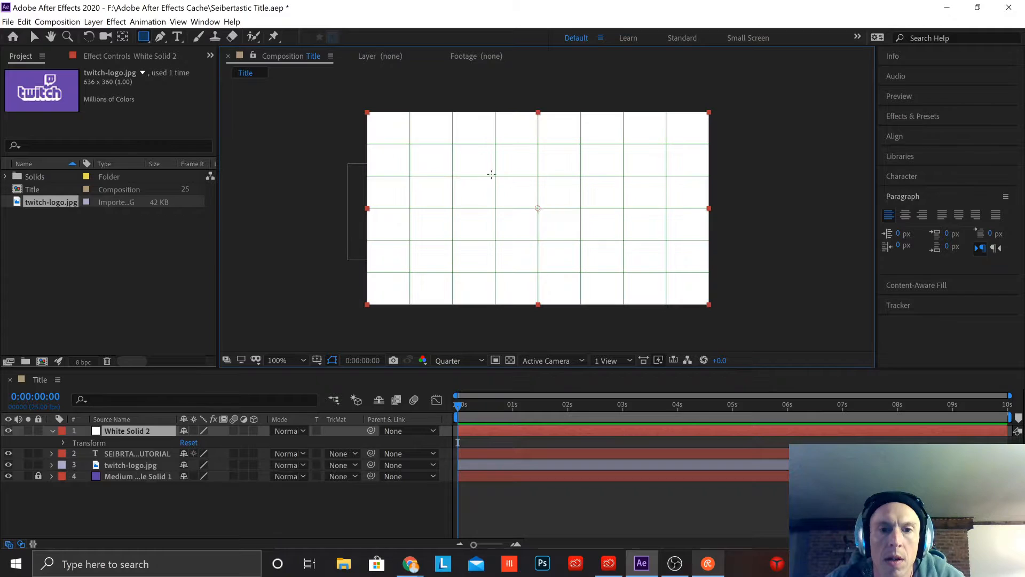
drag(492, 176, 497, 247)
key(ctrl+z)
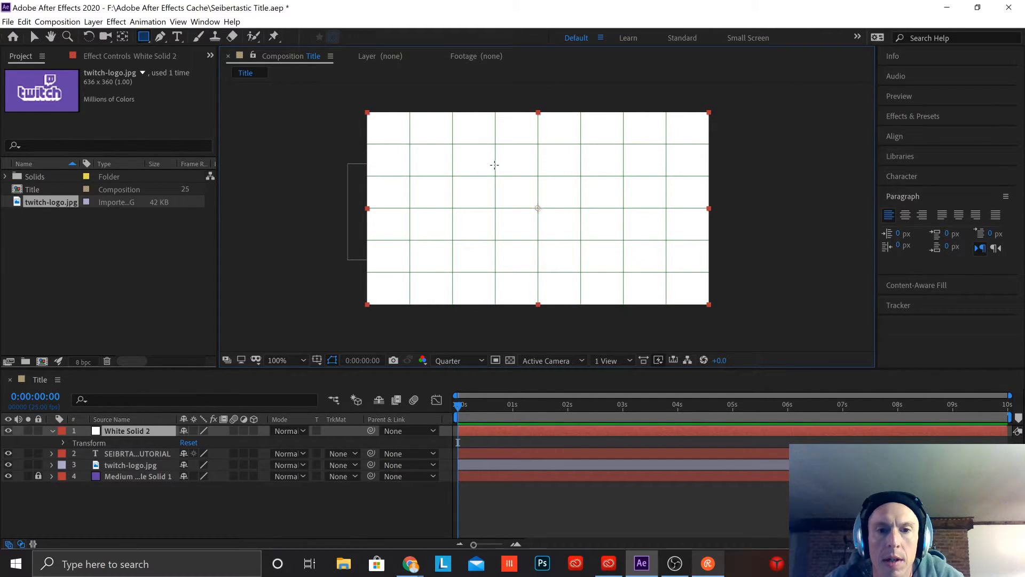
drag(494, 165, 497, 253)
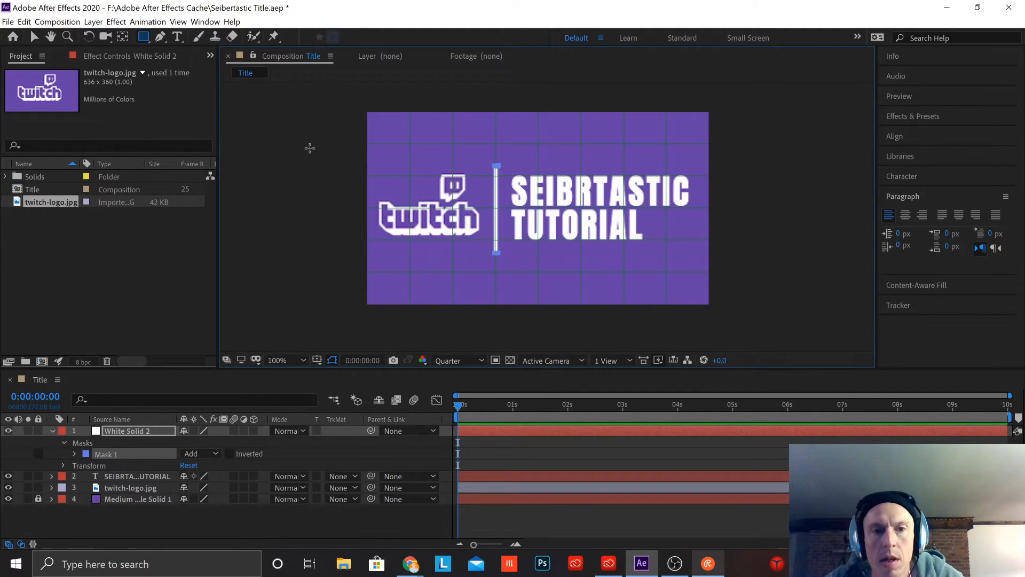
click(34, 36)
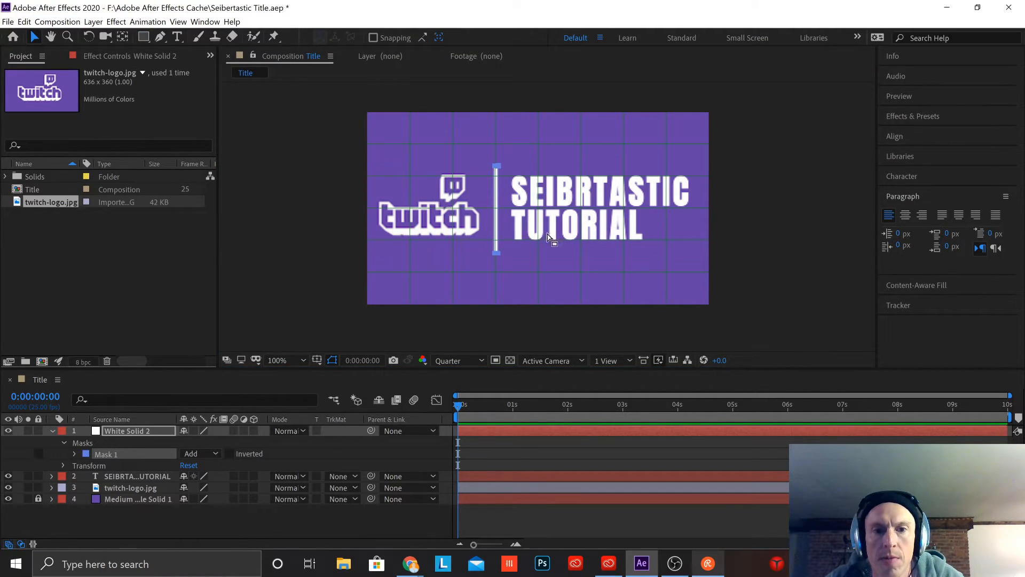
Step: Try to move the white solid's anchor point onto the divider line with the Pan Behind tool
key(period)
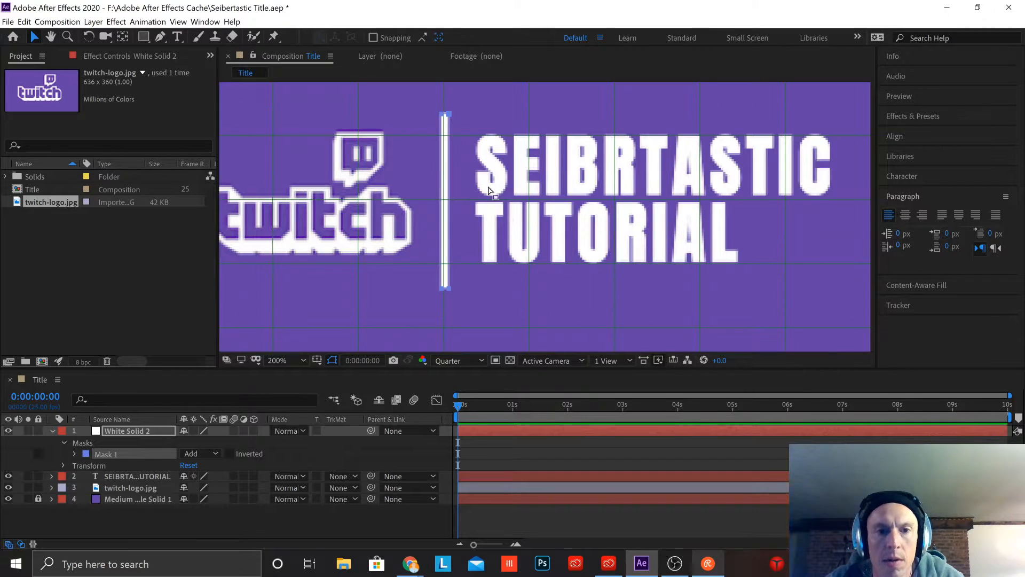
click(601, 314)
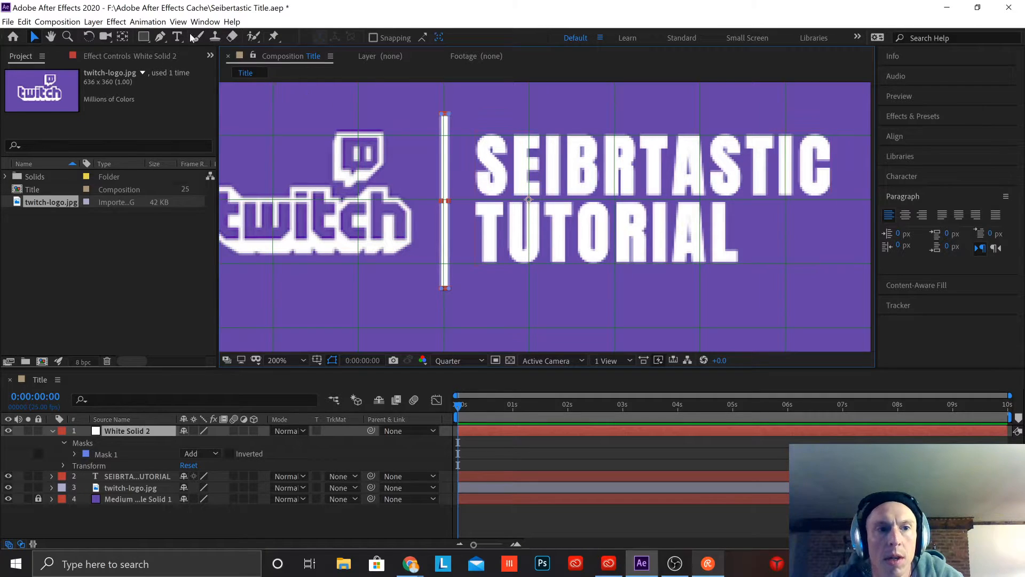
click(122, 36)
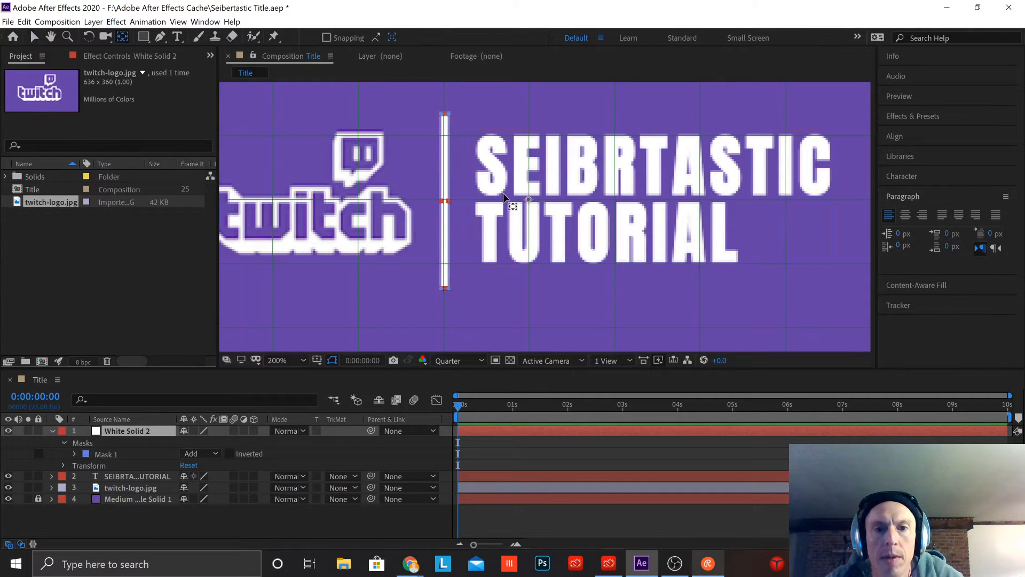
drag(529, 200, 445, 202)
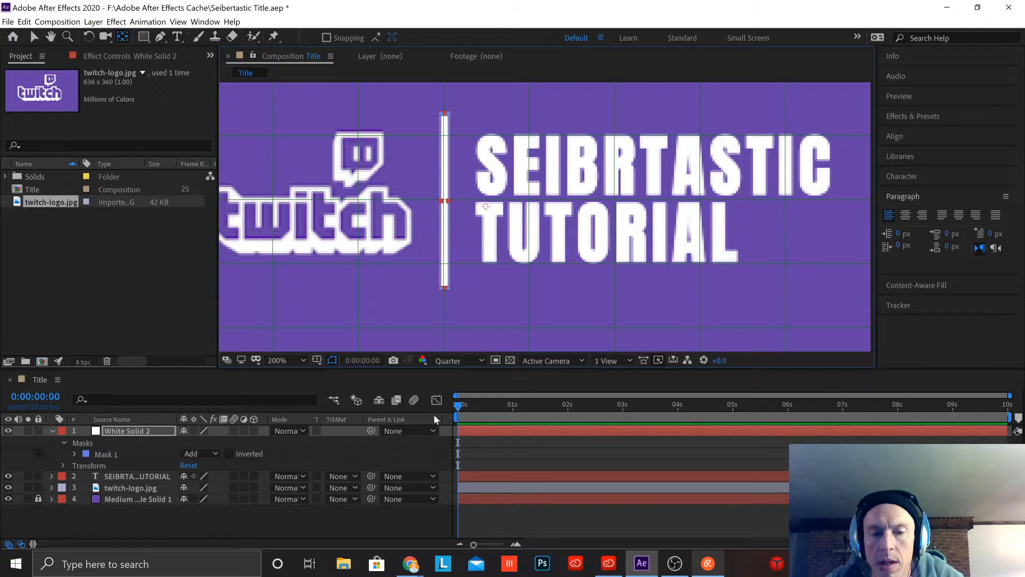
scroll(558, 202, down, 1)
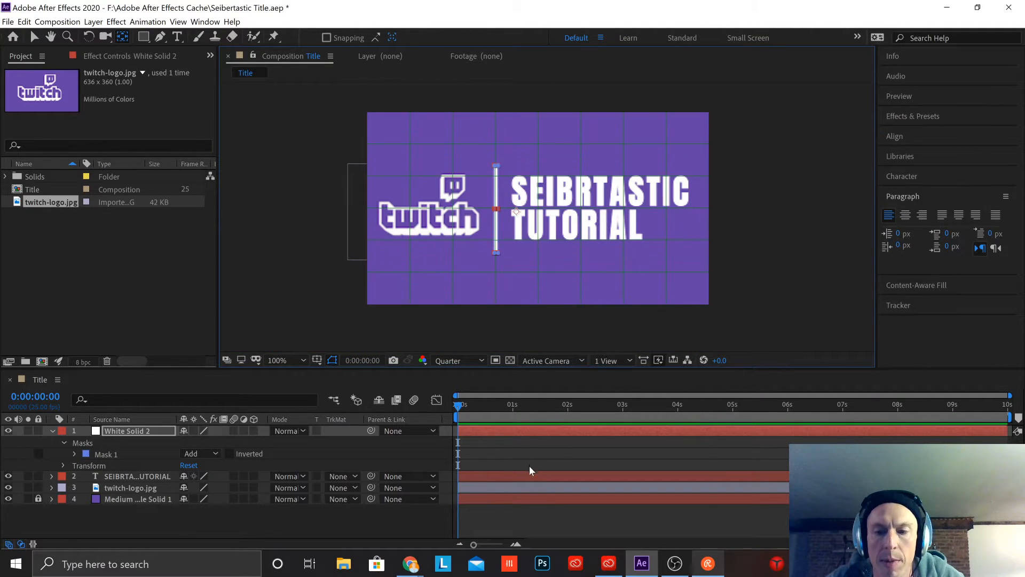
Step: Hide the twitch-logo.jpg and title text layers so the divider line is isolated on the purple background
click(568, 533)
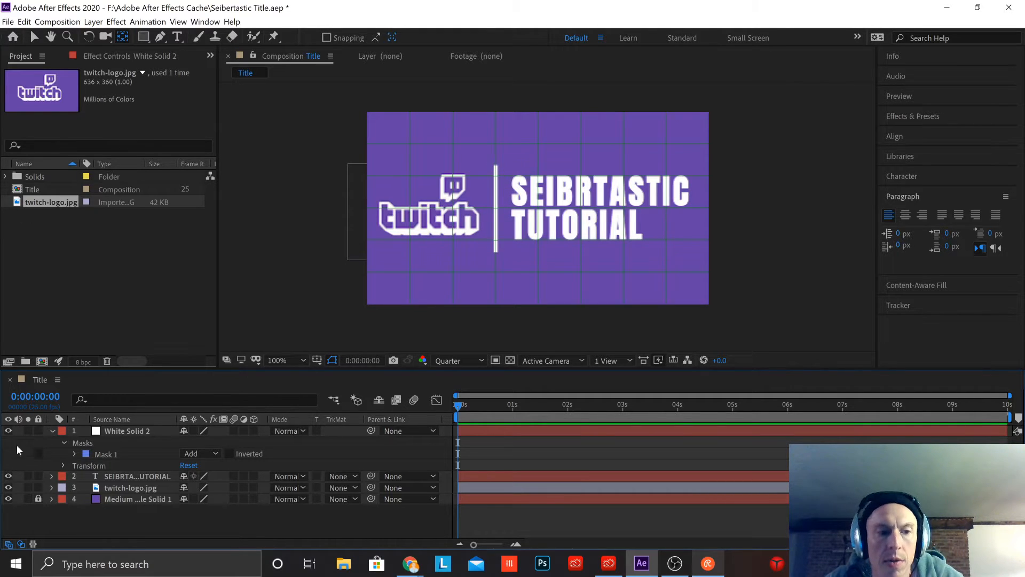
click(9, 488)
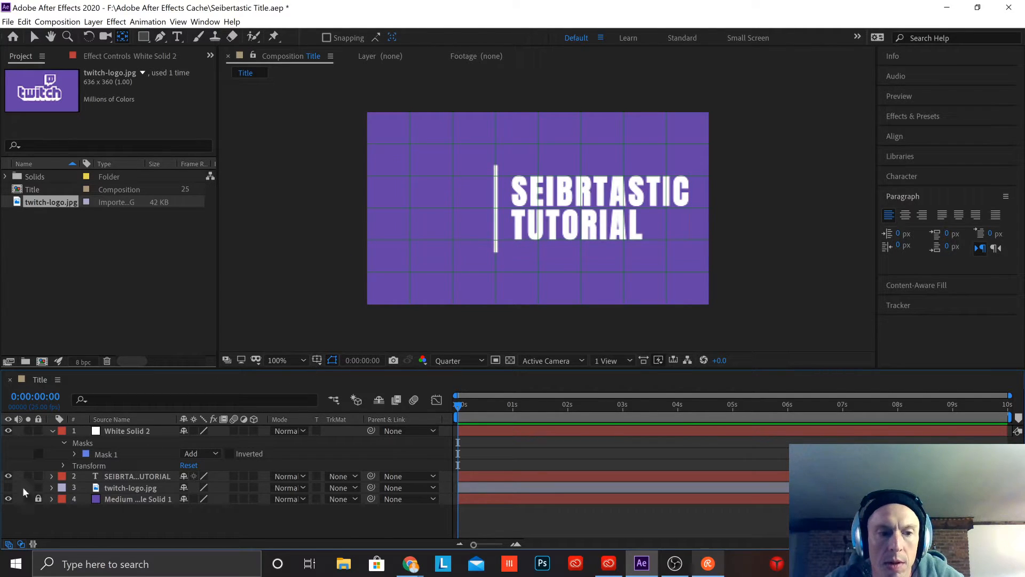
click(9, 476)
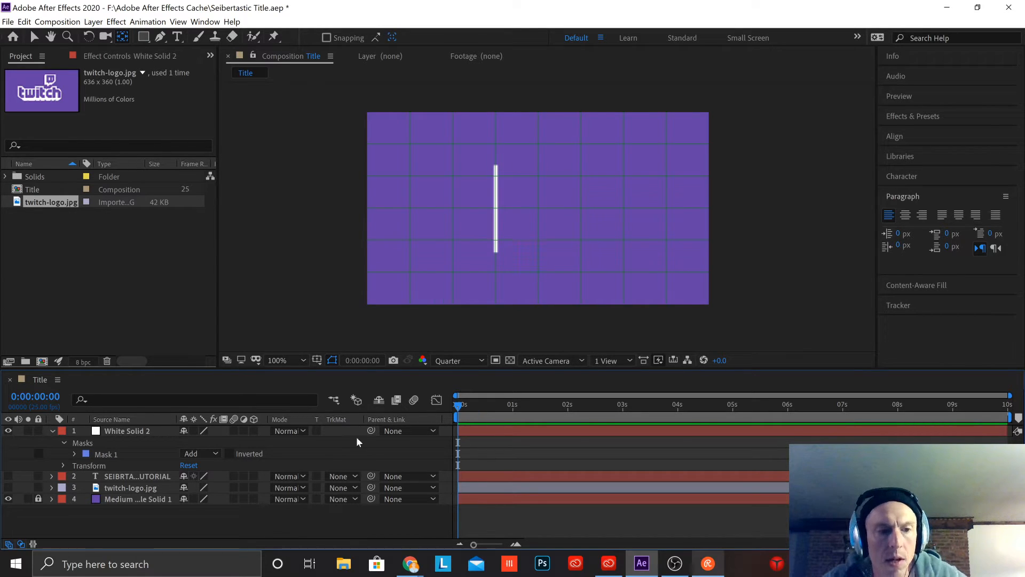
Step: Reveal the Transform properties of White Solid 2 and set the current time to 0:00:00:12
click(131, 454)
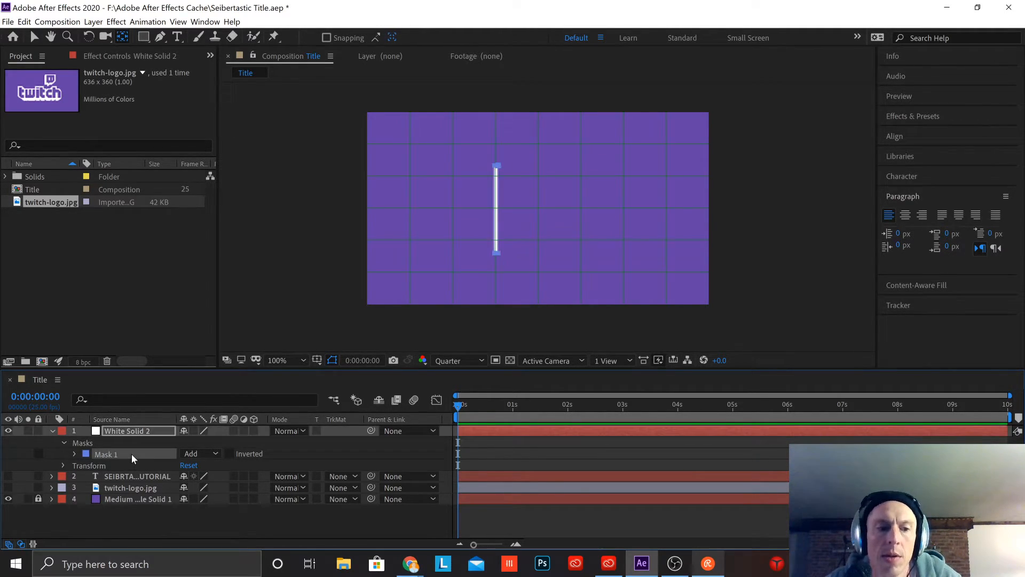
click(74, 453)
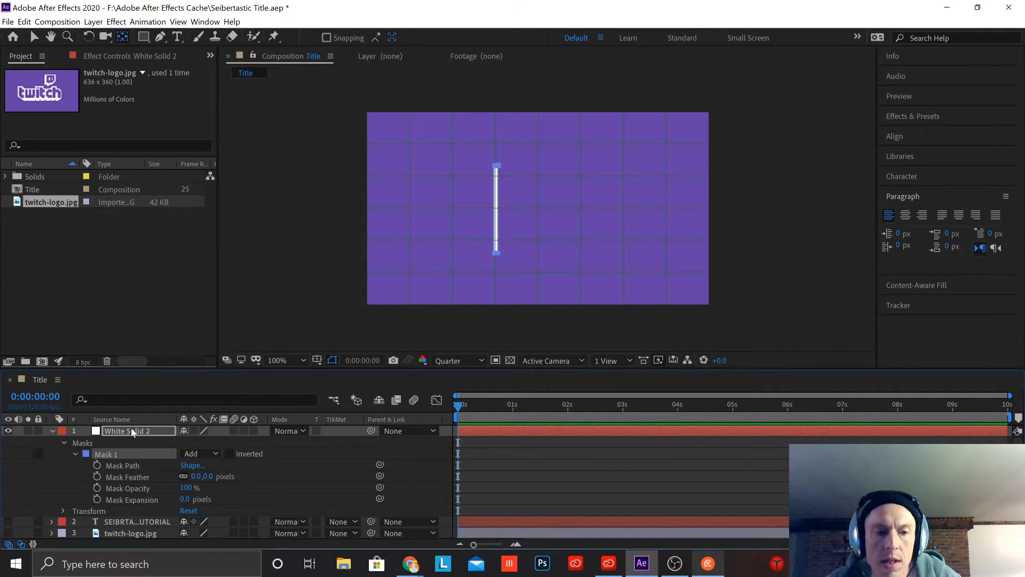
click(65, 444)
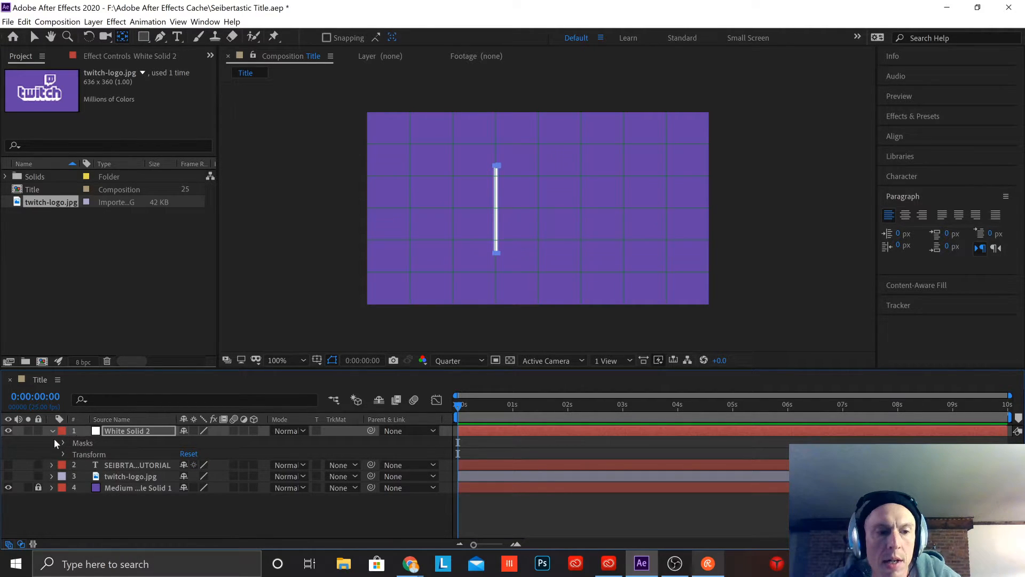
click(63, 454)
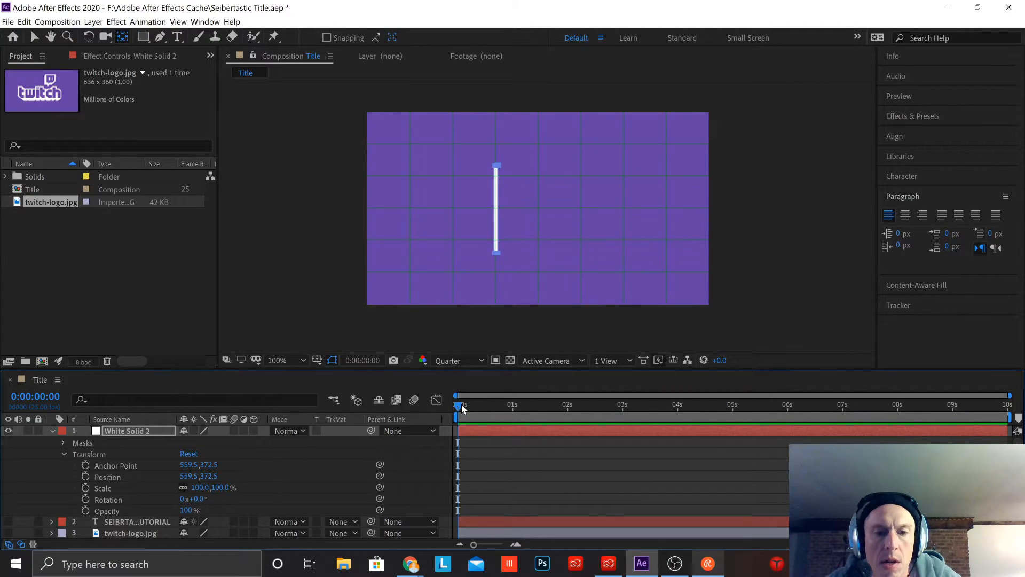
drag(461, 406, 483, 410)
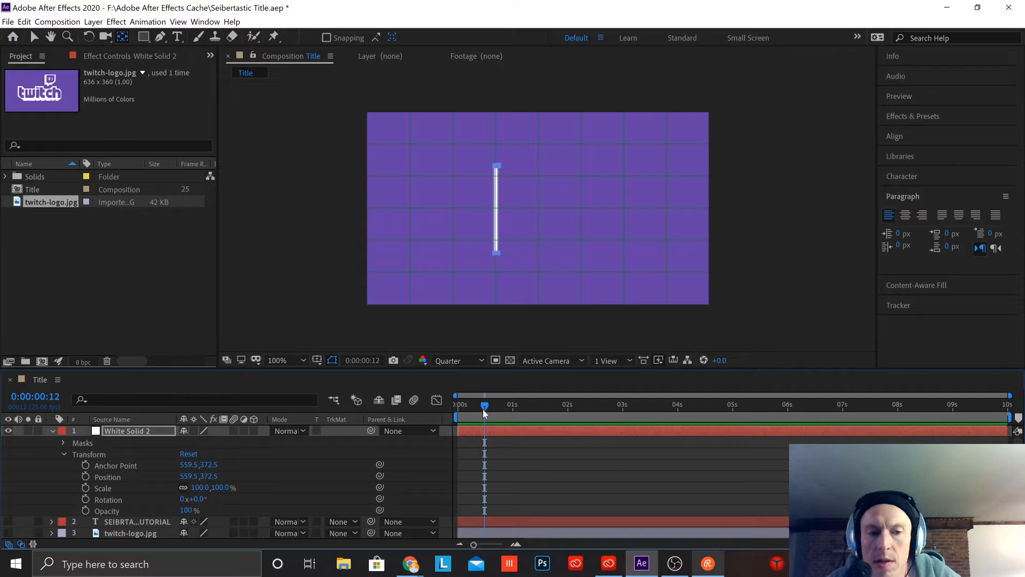
click(85, 488)
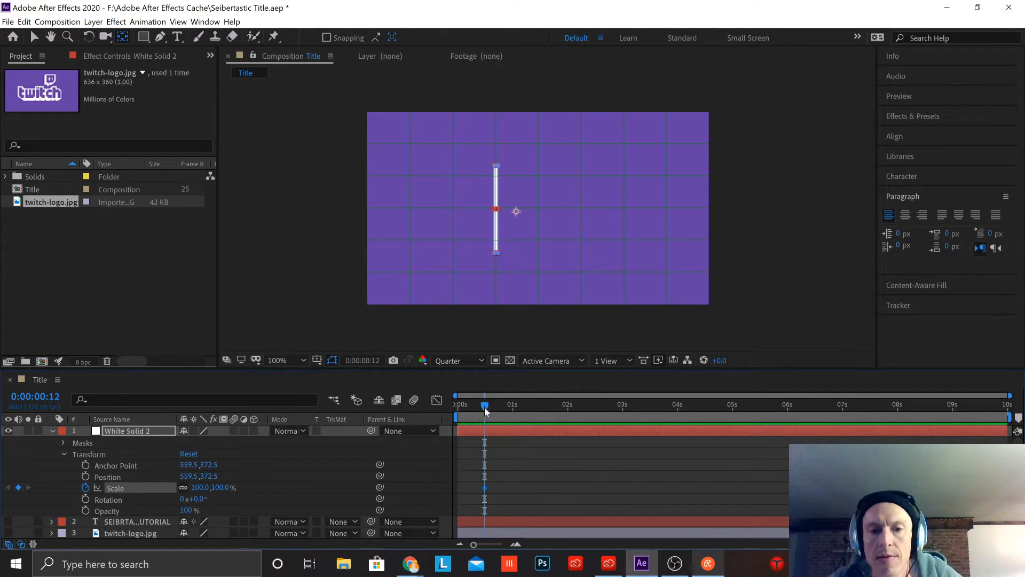
drag(485, 407, 447, 409)
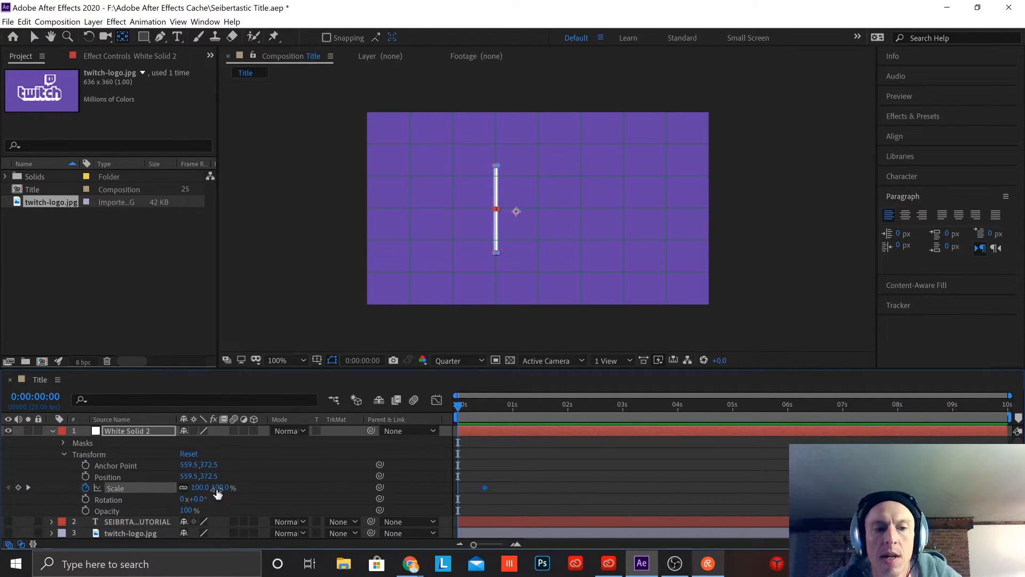
drag(207, 492, 158, 489)
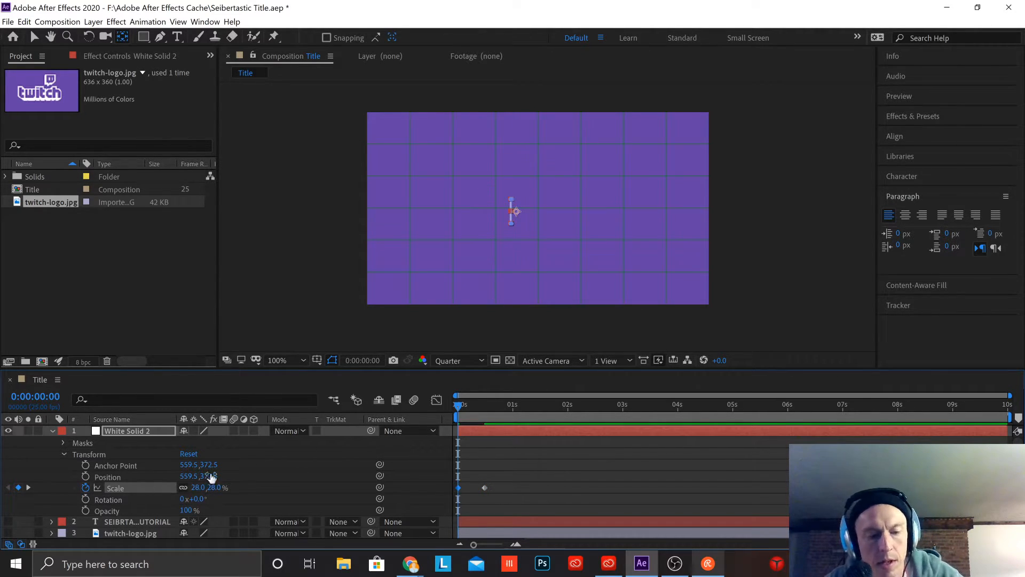
key(ctrl+z)
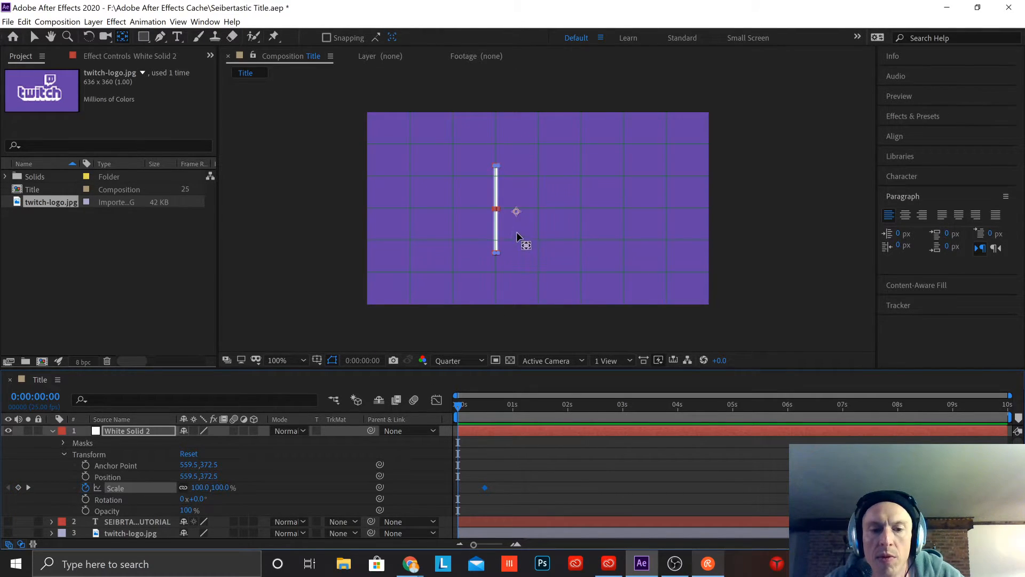
key(ctrl+z)
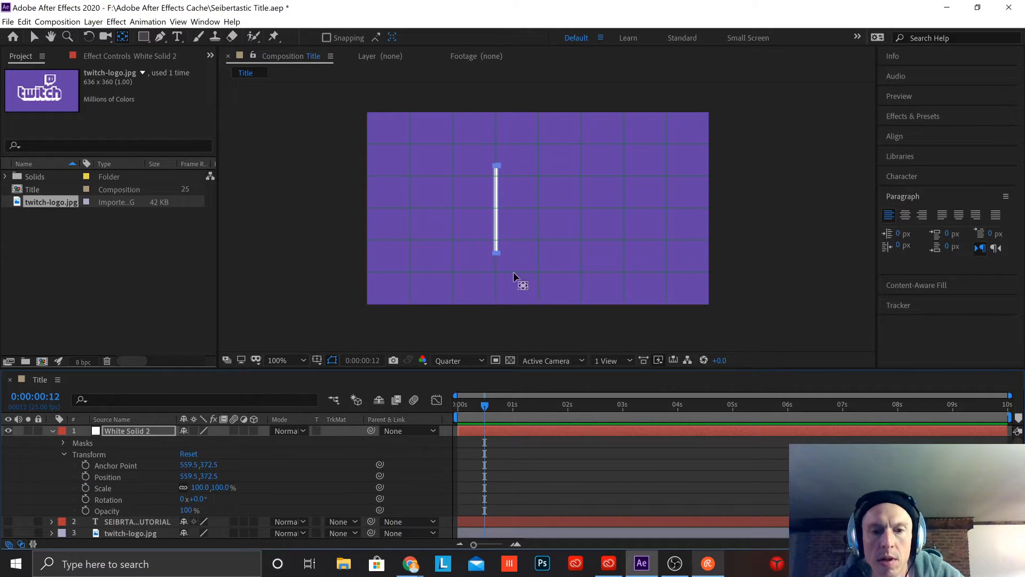
Step: Move the white solid's anchor point to the centre of the divider line, at about 481.5, 361.5, using the Pan Behind tool
click(34, 36)
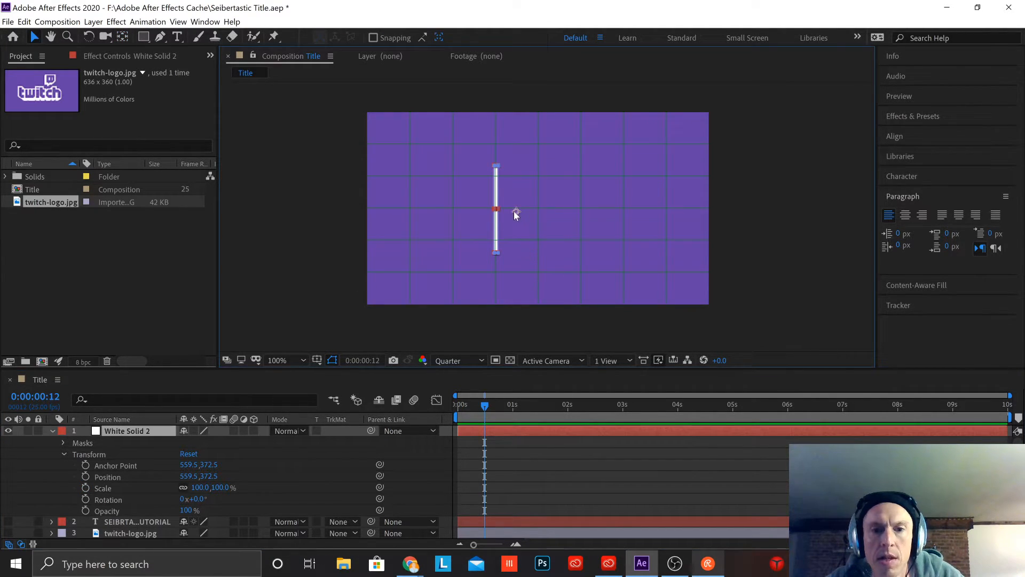
click(122, 37)
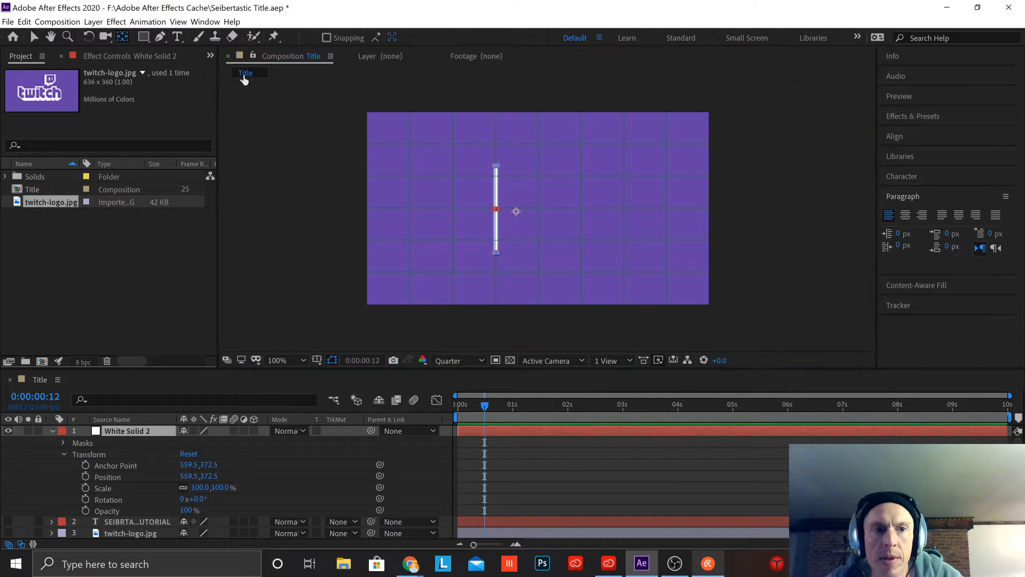
drag(515, 214, 496, 212)
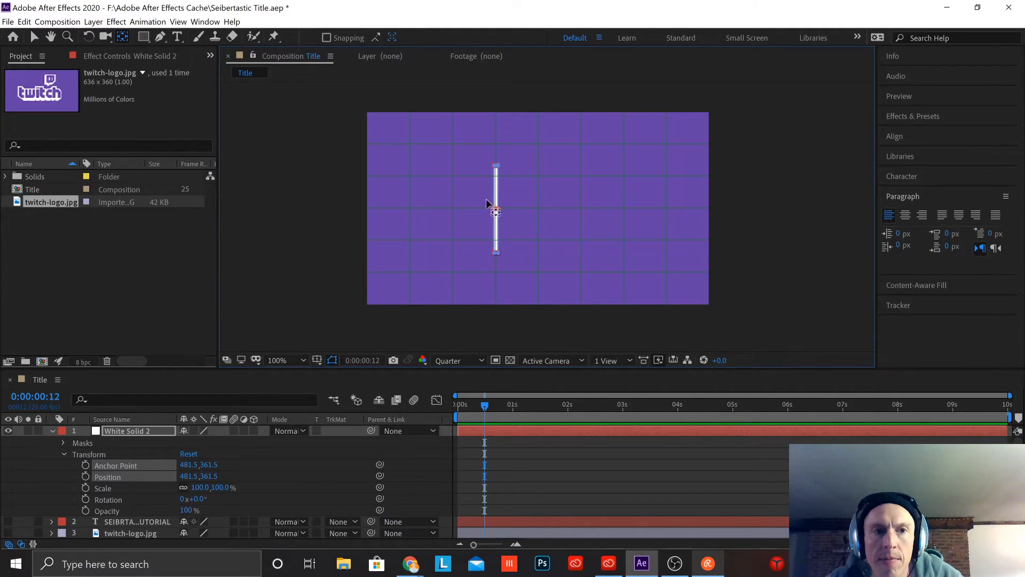
click(34, 37)
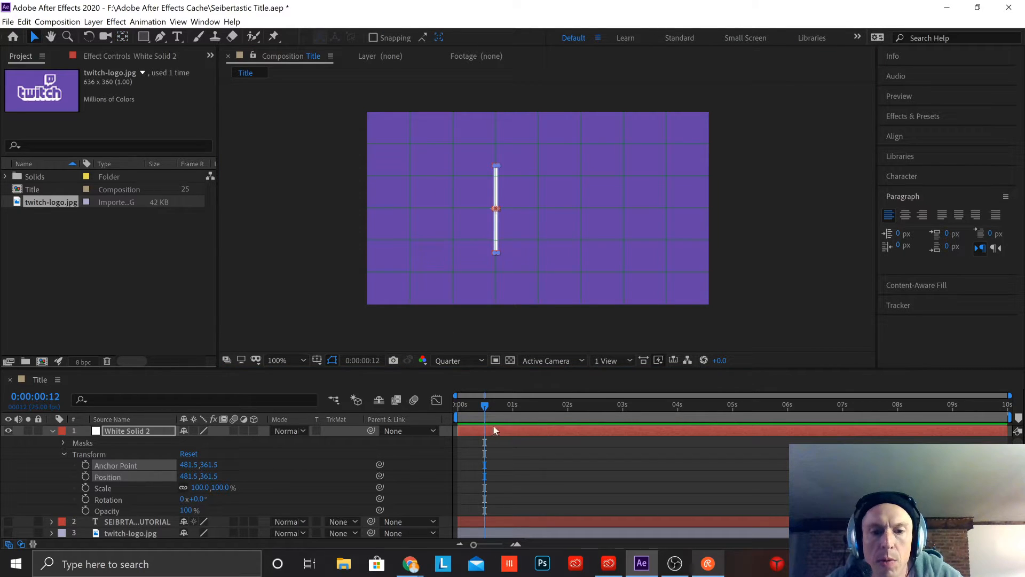
Step: Add a 100% Scale keyframe to the divider line at 0:00:00:12
click(281, 466)
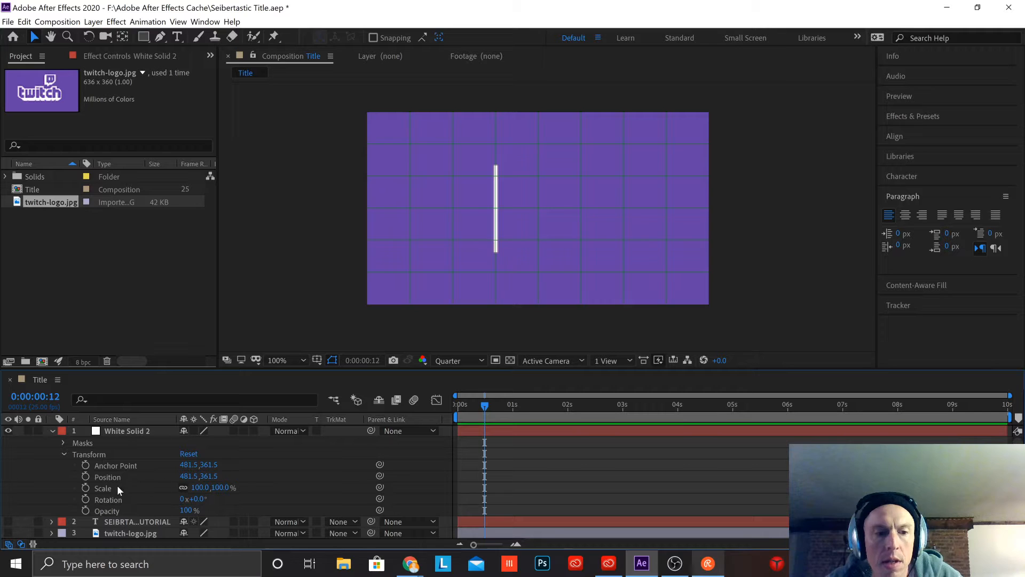
click(86, 488)
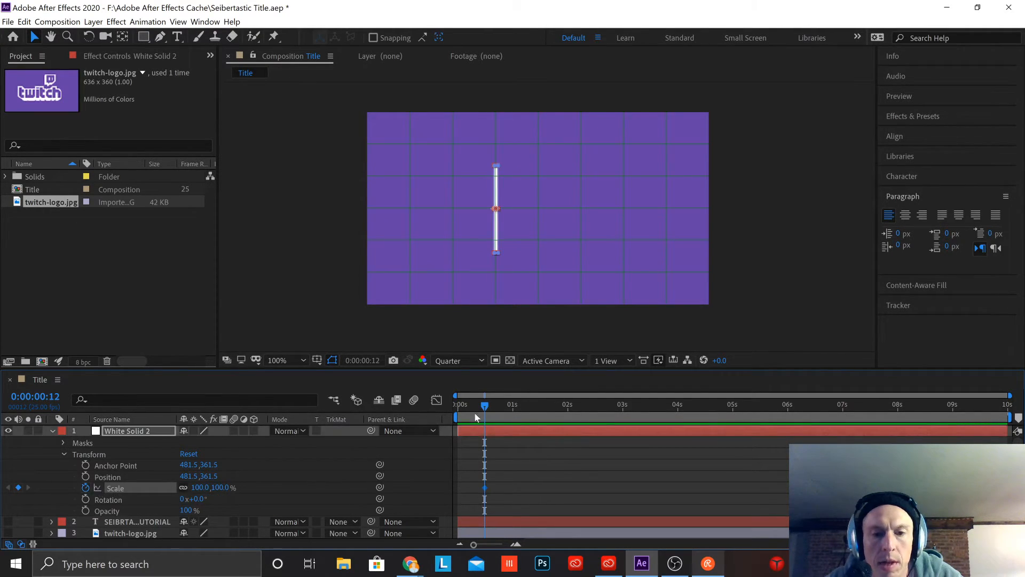
Step: Add a 0% Scale keyframe to the divider line at 0:00:00:00 and preview it growing in
drag(484, 404, 410, 401)
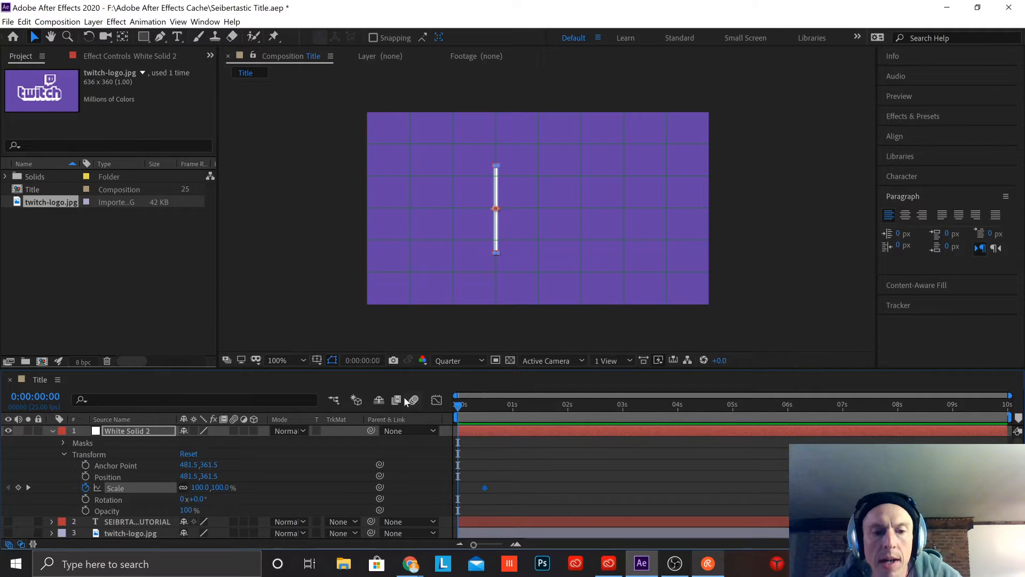
drag(201, 487, 131, 488)
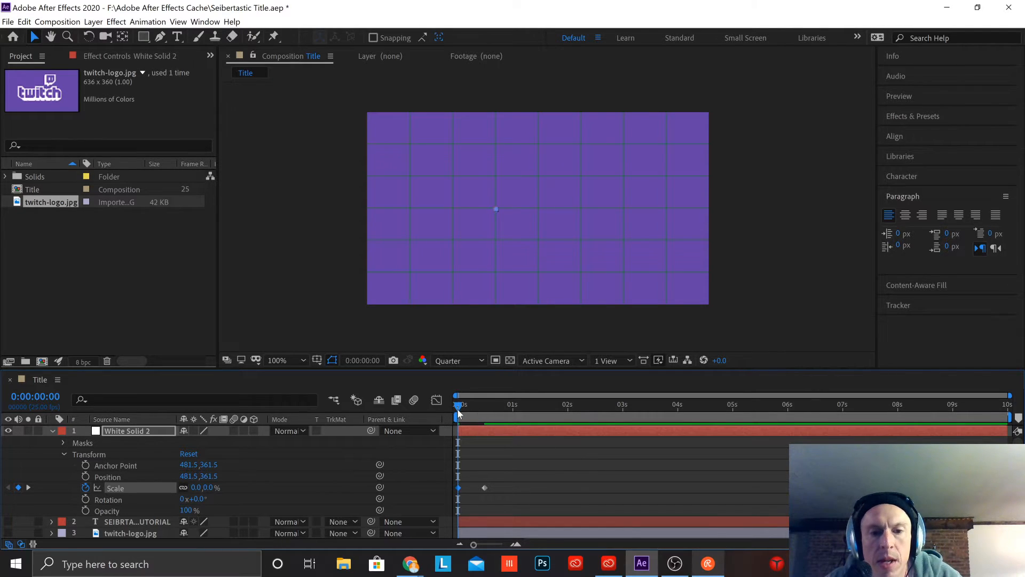
drag(460, 405, 486, 415)
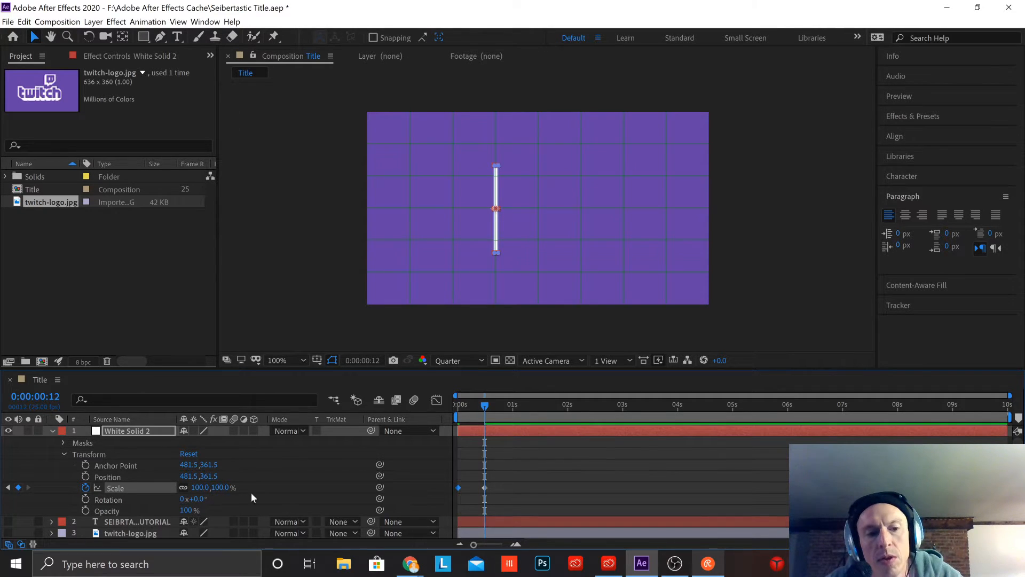
drag(487, 406, 352, 396)
key(space)
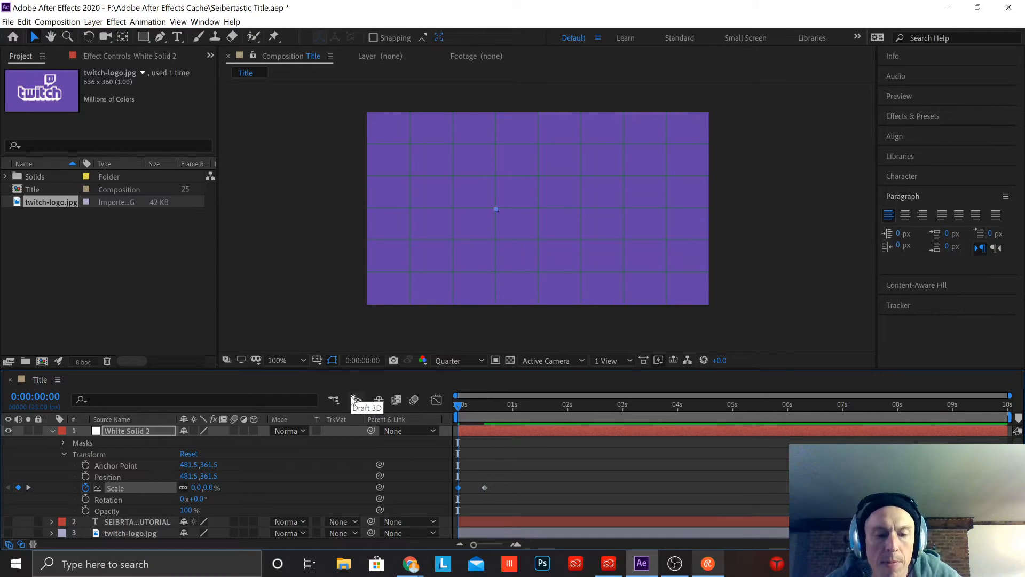
key(space)
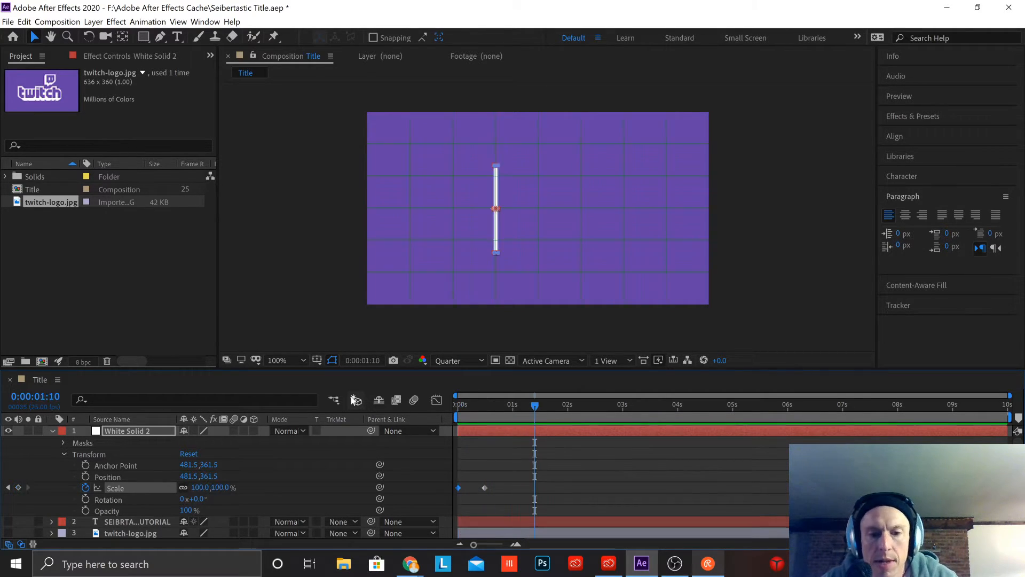
Step: Apply Easy Ease to both Scale keyframes of the divider line
click(507, 484)
drag(507, 483, 457, 489)
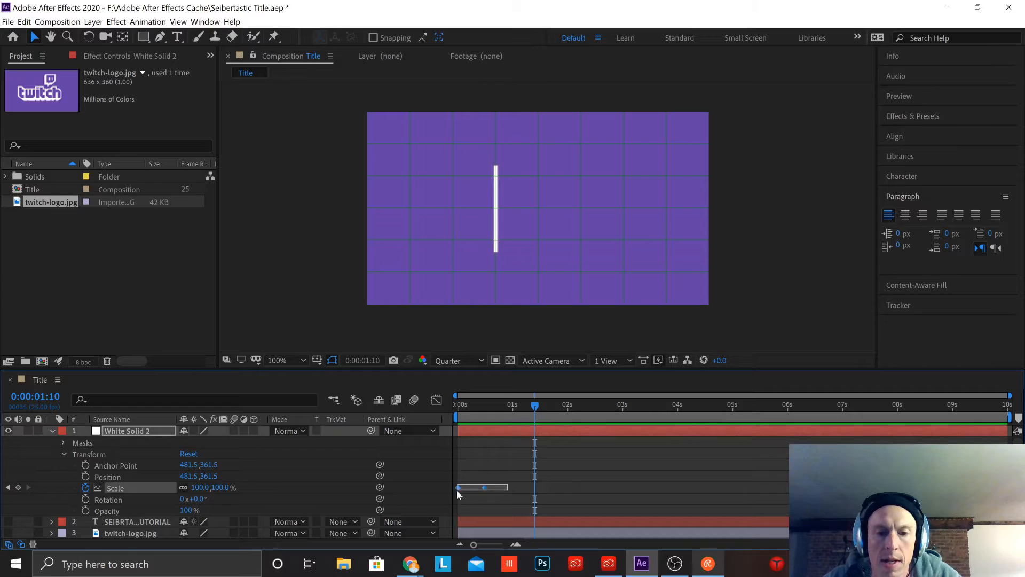
right_click(484, 490)
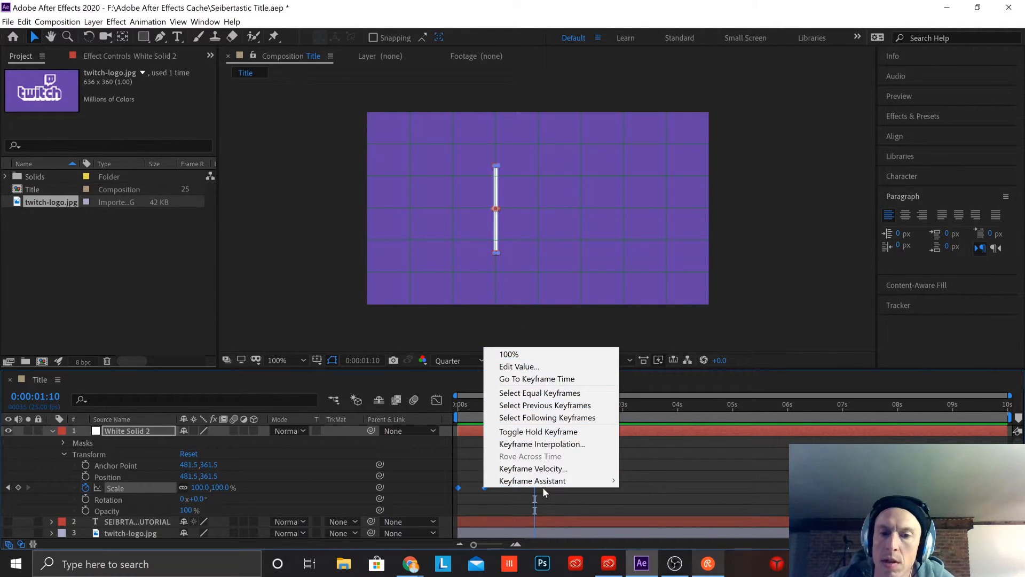
mouse_move(536, 480)
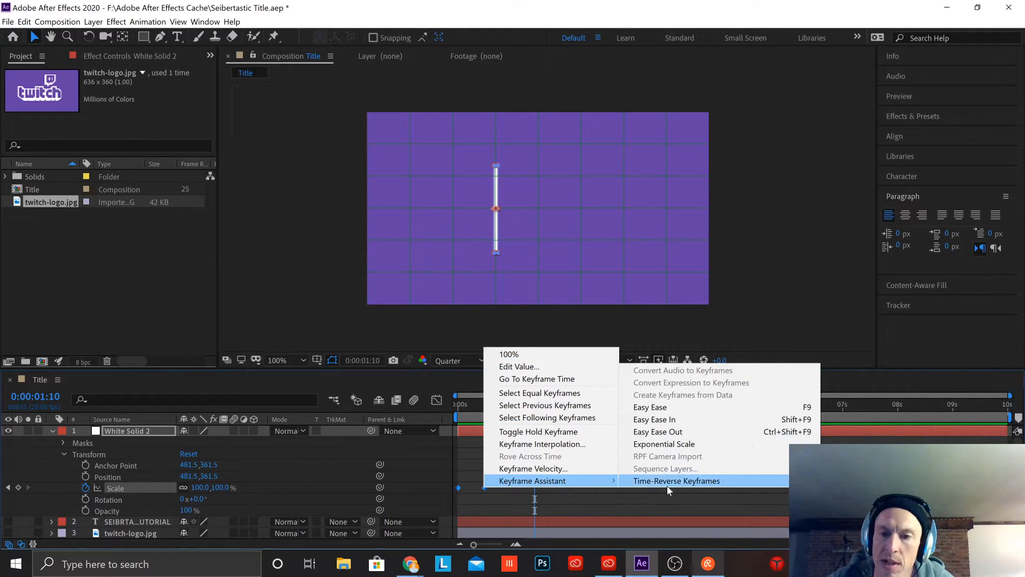
click(677, 411)
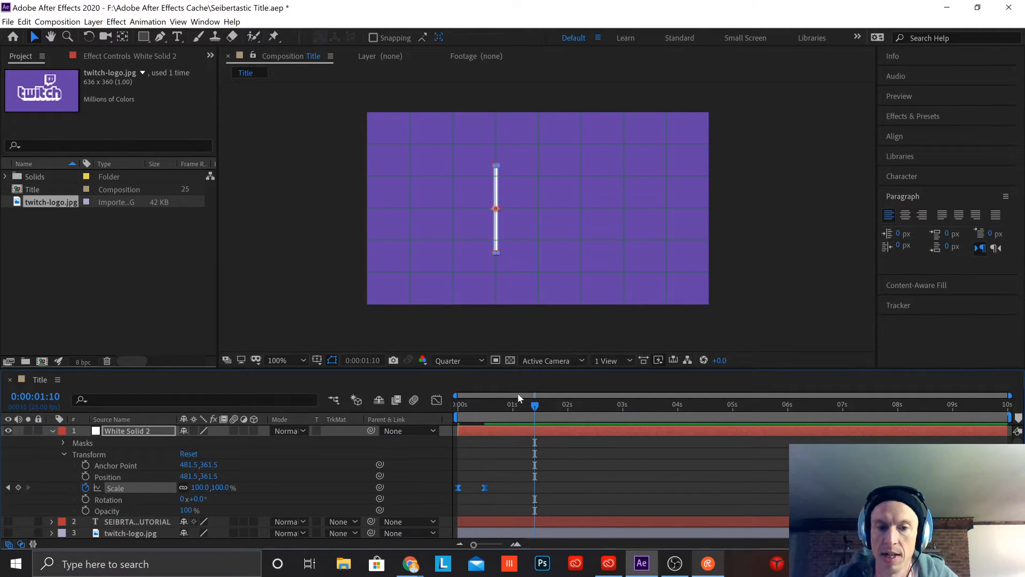
Step: Try a faster divider line animation by moving its 100% Scale keyframe to frame 5, and preview it
drag(474, 545, 502, 549)
drag(733, 406, 379, 413)
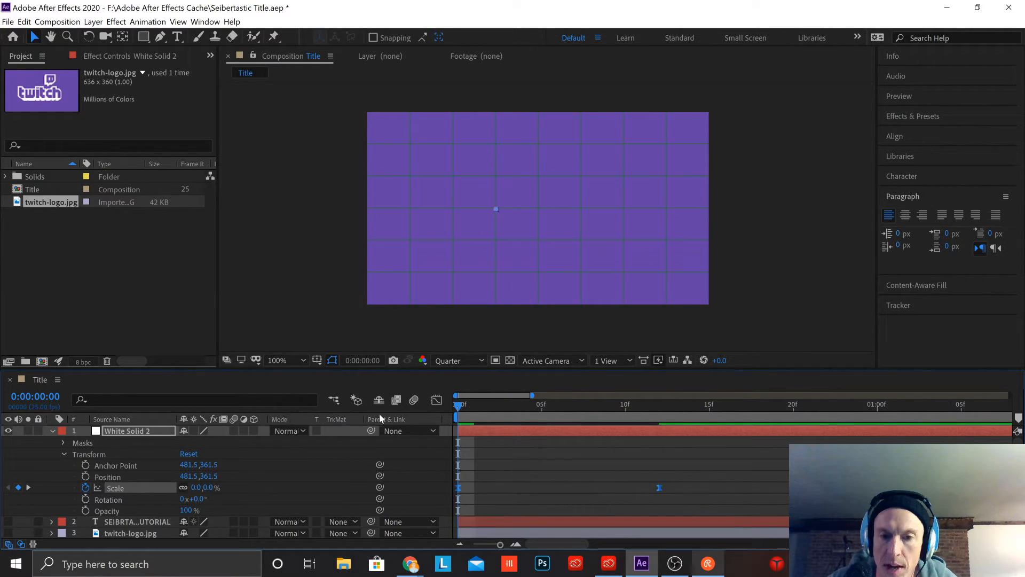
click(503, 489)
drag(458, 405, 488, 415)
mouse_move(456, 491)
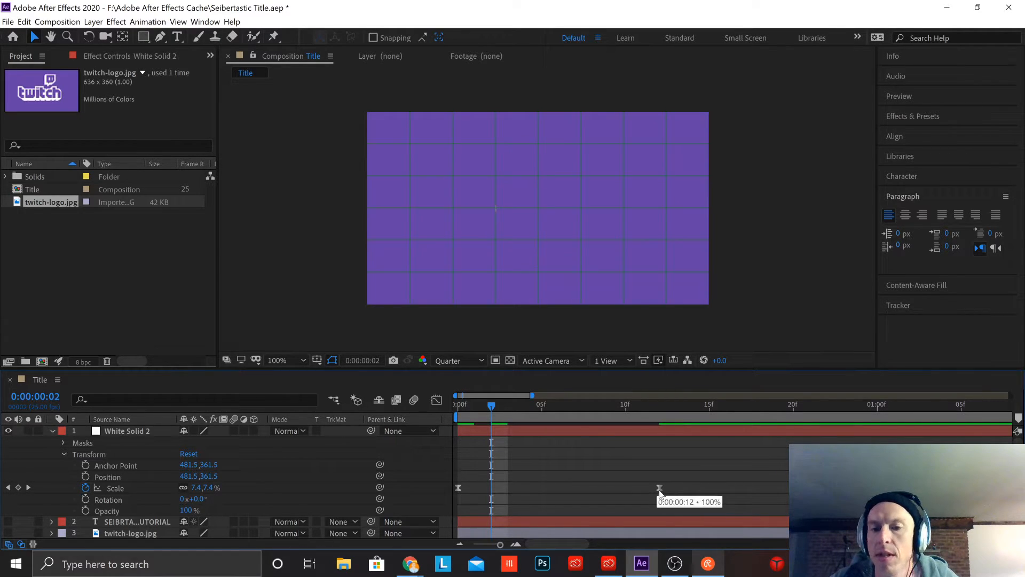
drag(495, 405, 444, 405)
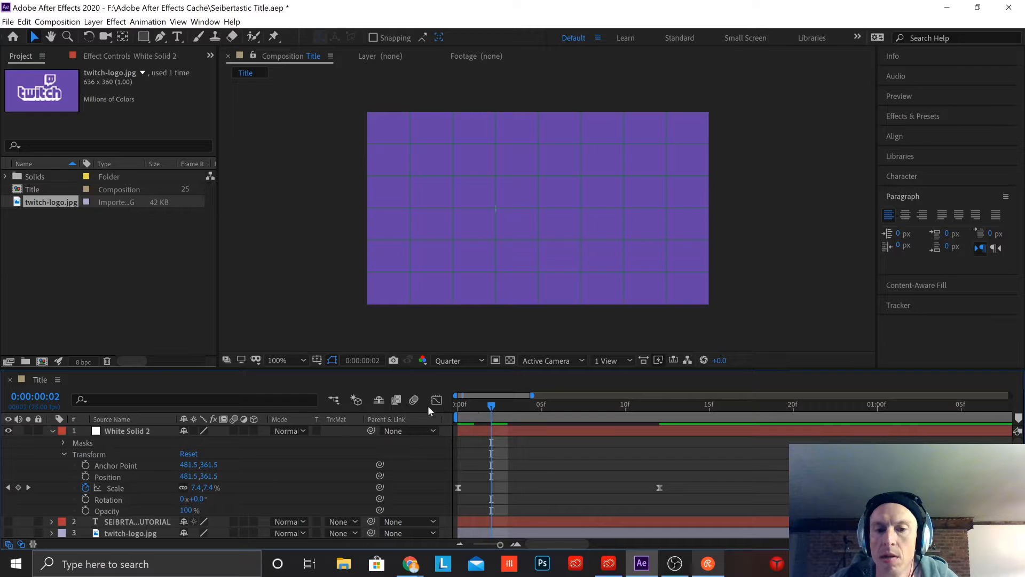
drag(659, 488, 540, 484)
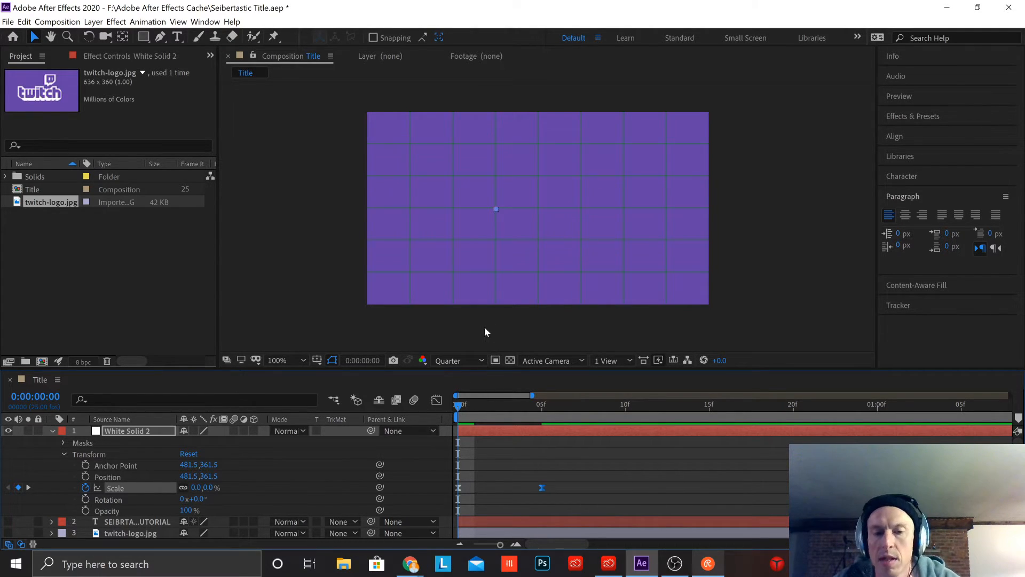
key(space)
key(space)
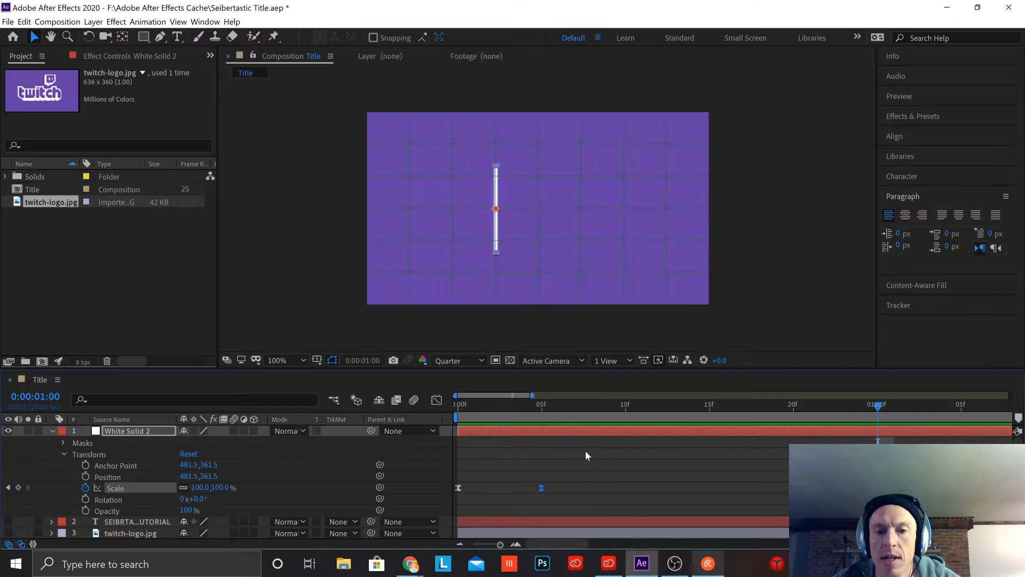
drag(879, 411, 456, 422)
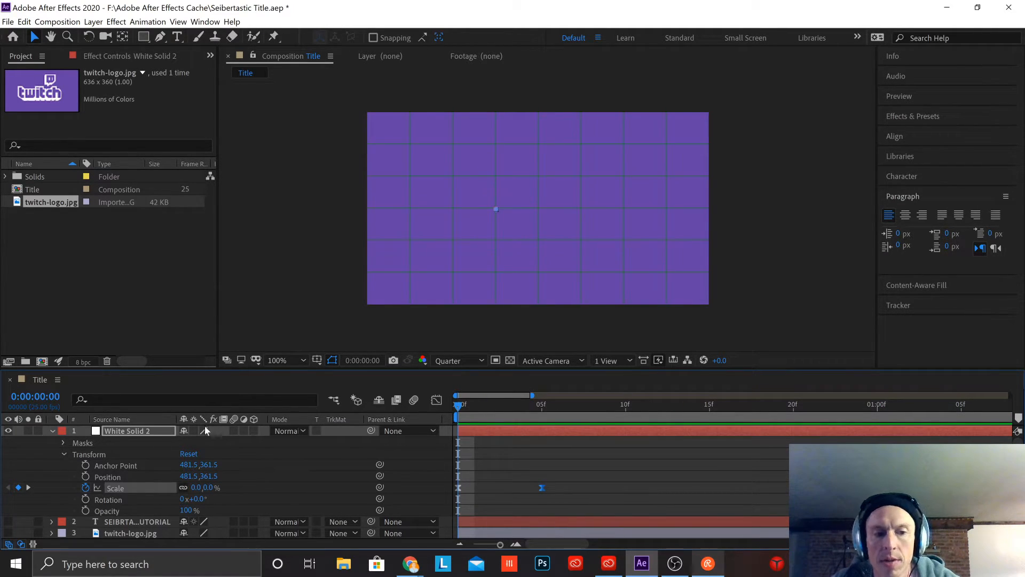
Step: Enable motion blur for White Solid 2 and the composition, and preview the divider line animation
click(236, 430)
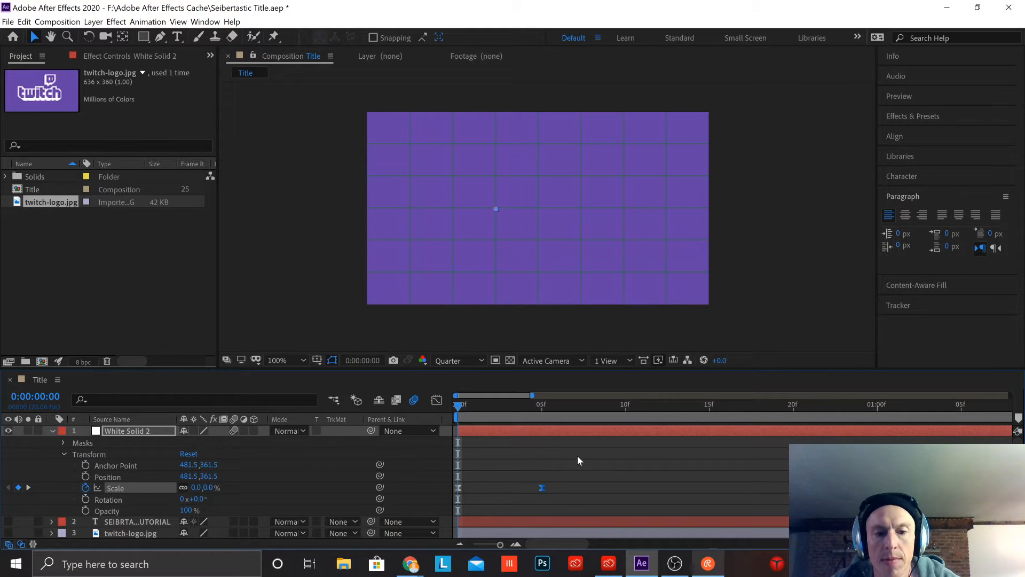
key(space)
key(space)
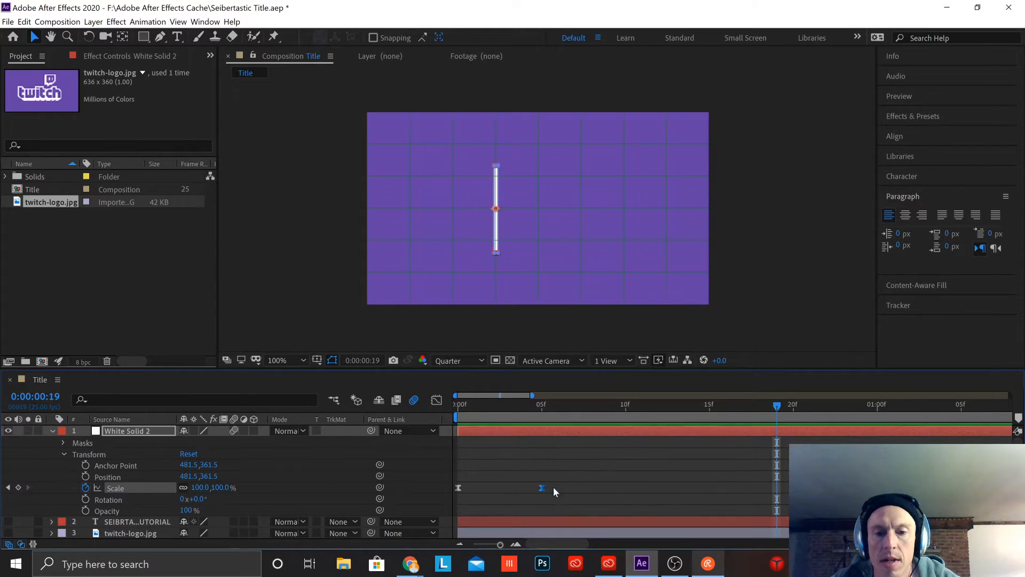
Step: Move the divider line's 100% Scale keyframe to frame 10 and preview the slower animation from the start
drag(541, 490, 627, 494)
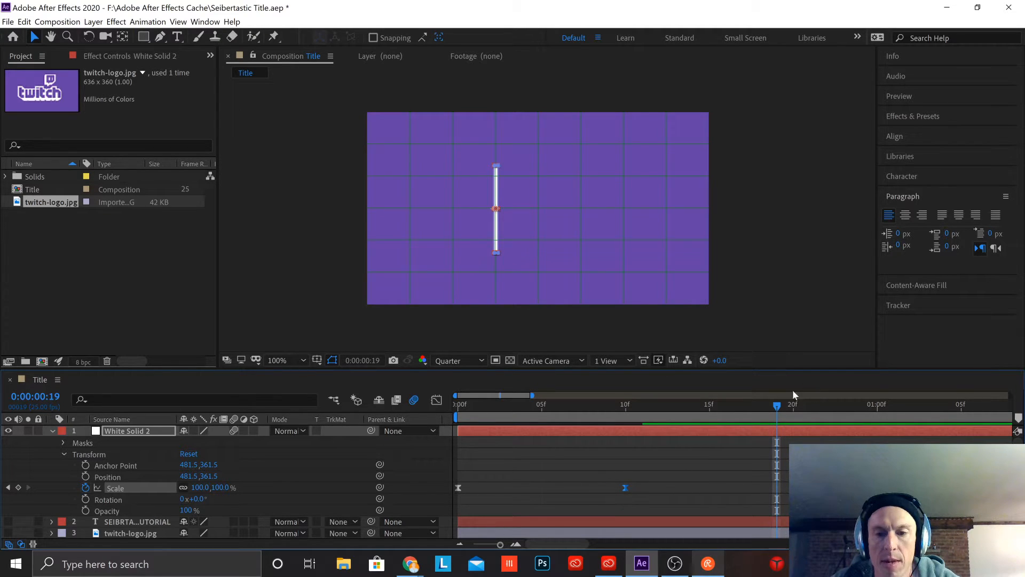
key(Home)
key(space)
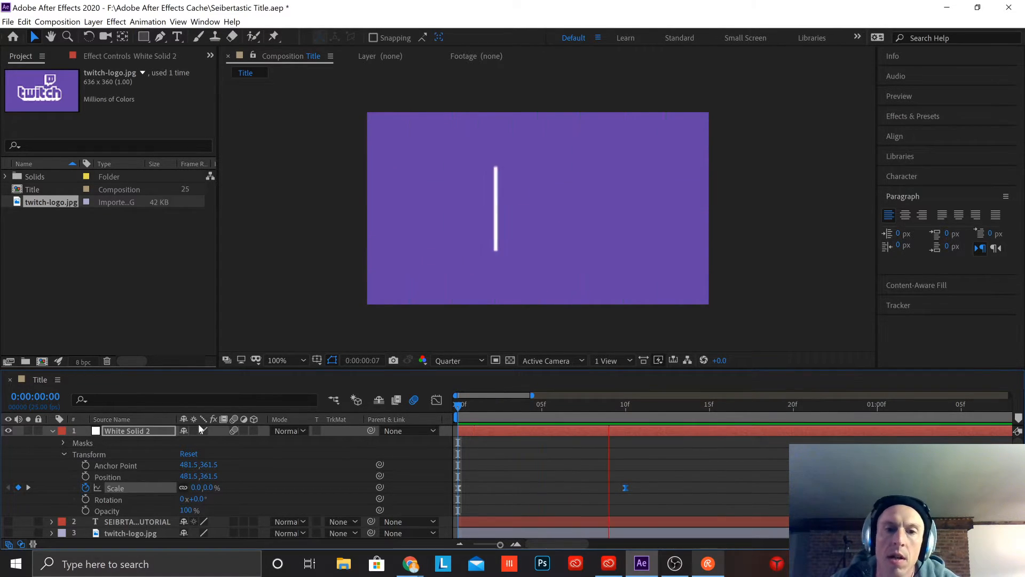
key(space)
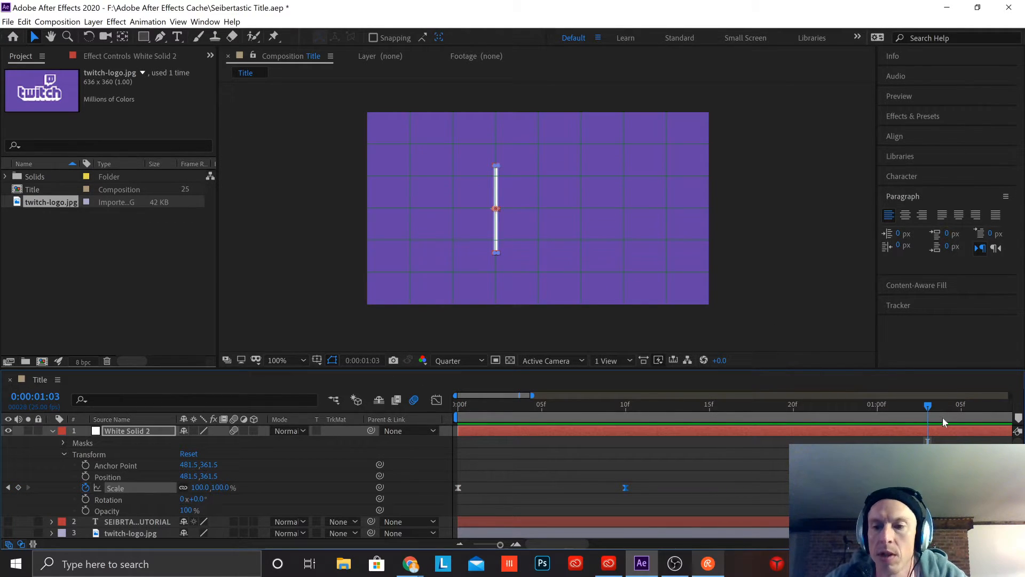
Step: Collapse the White Solid 2 properties and make the twitch-logo.jpg and title text layers visible again
click(52, 431)
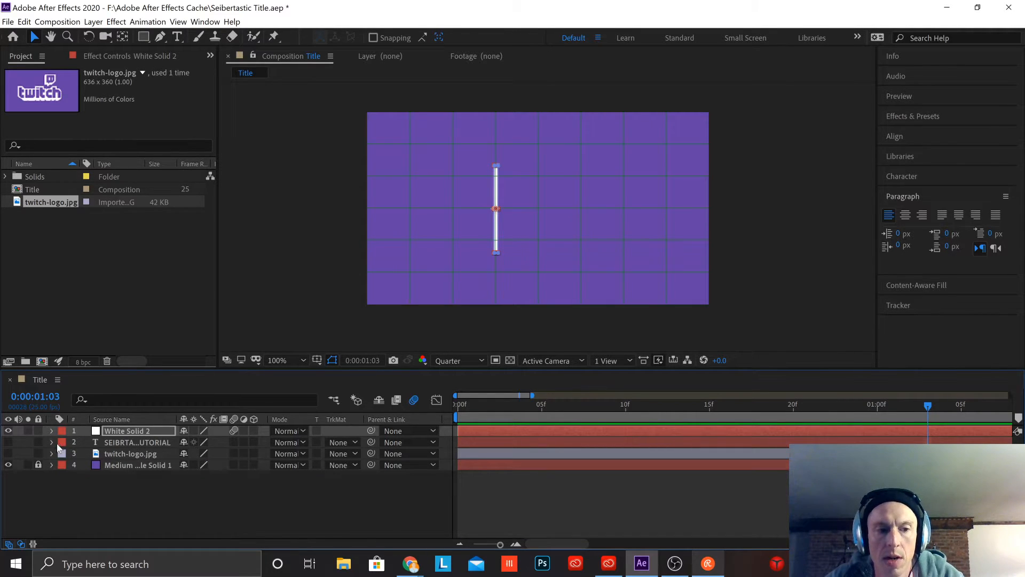
click(38, 453)
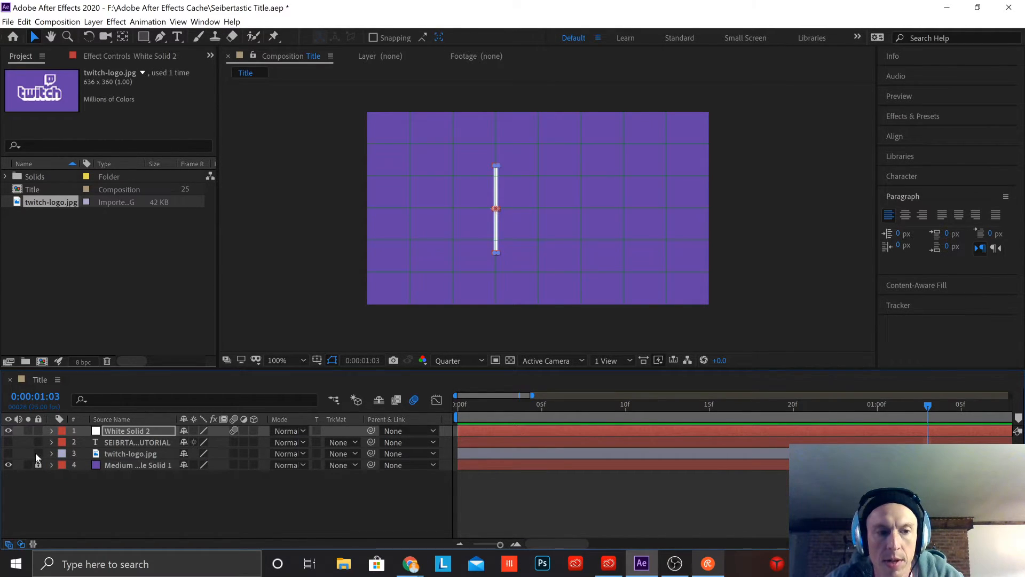
click(38, 453)
click(8, 453)
click(8, 442)
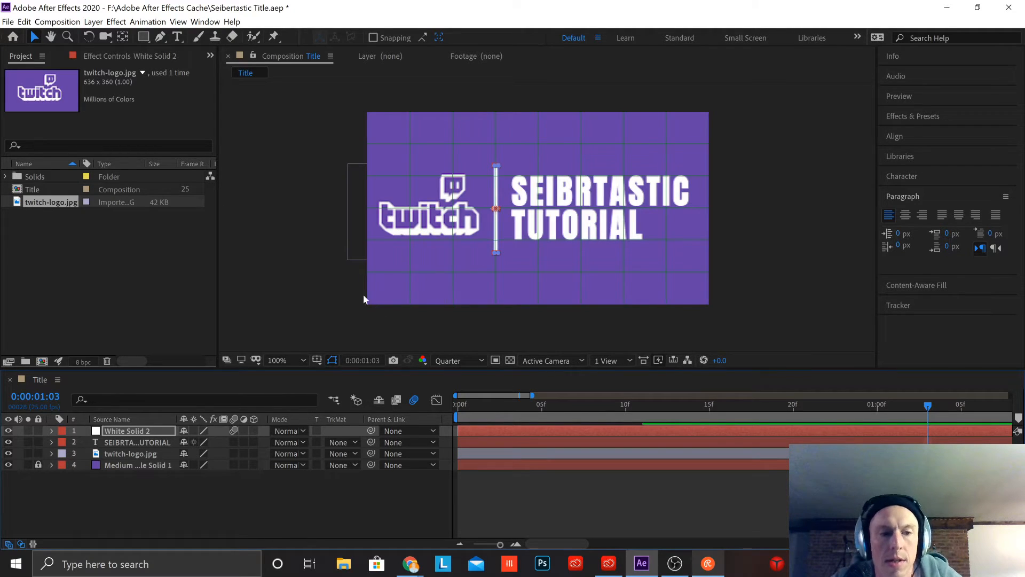
Step: Shift the title text and twitch-logo.jpg layers together to start at frame 11, just after the divider finishes scaling, and preview the timing
click(495, 441)
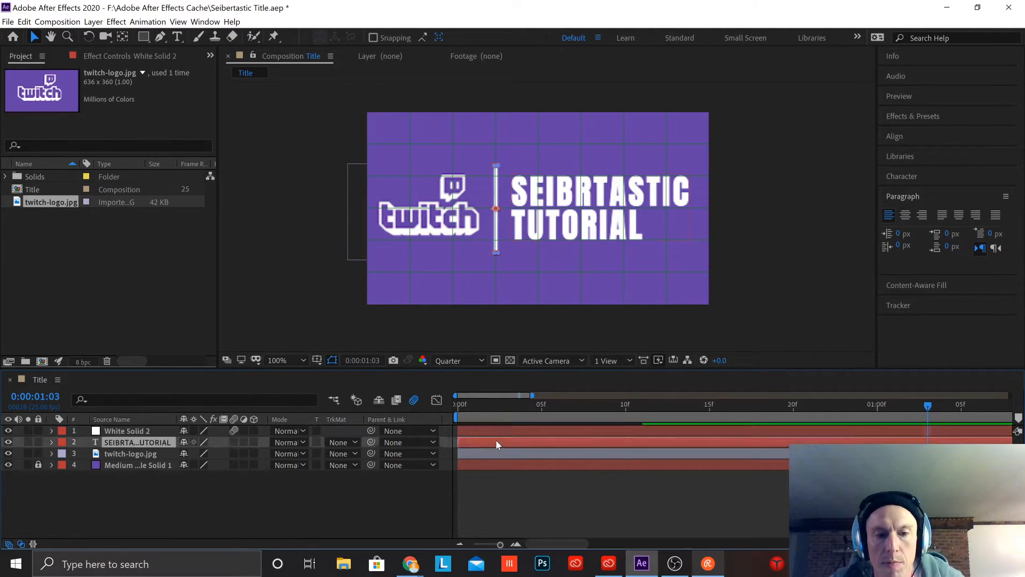
shift+click(495, 454)
drag(498, 451, 581, 455)
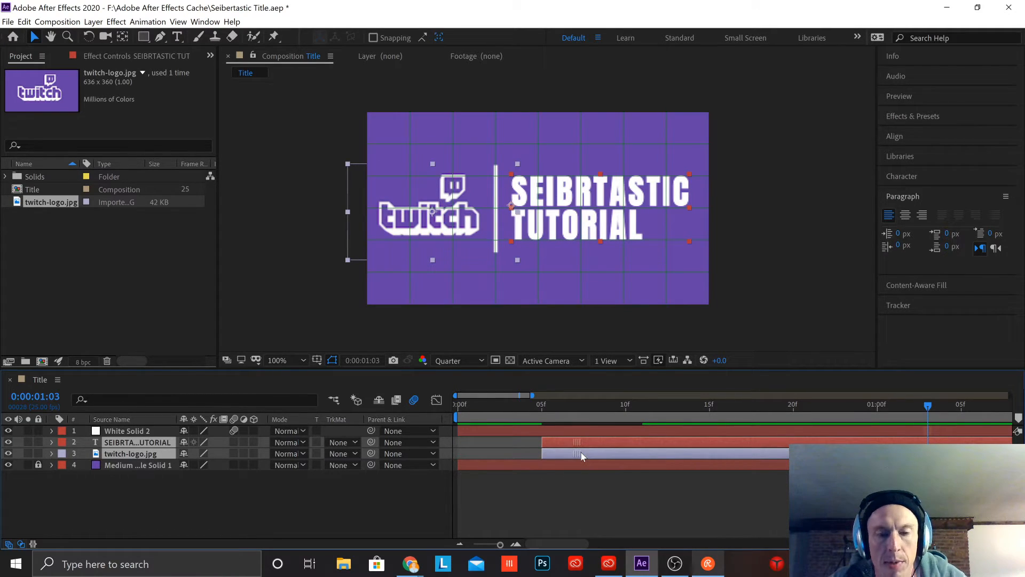
click(51, 430)
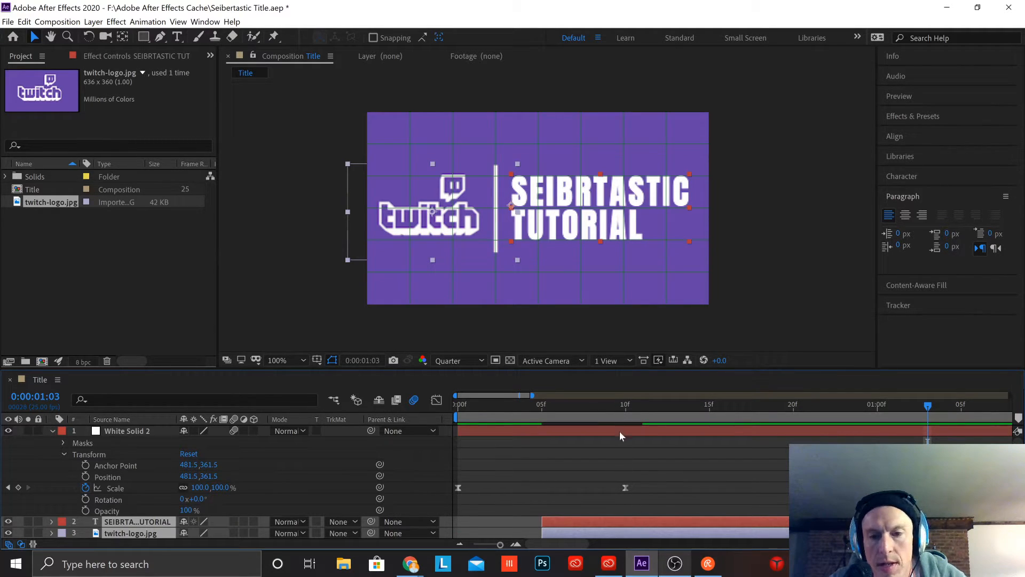
drag(614, 527, 671, 527)
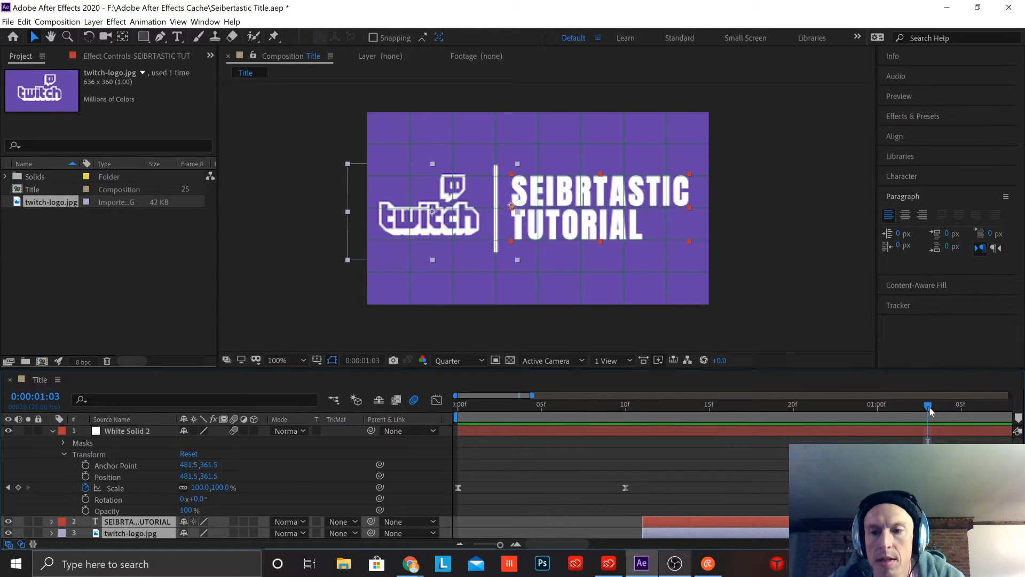
key(Home)
key(space)
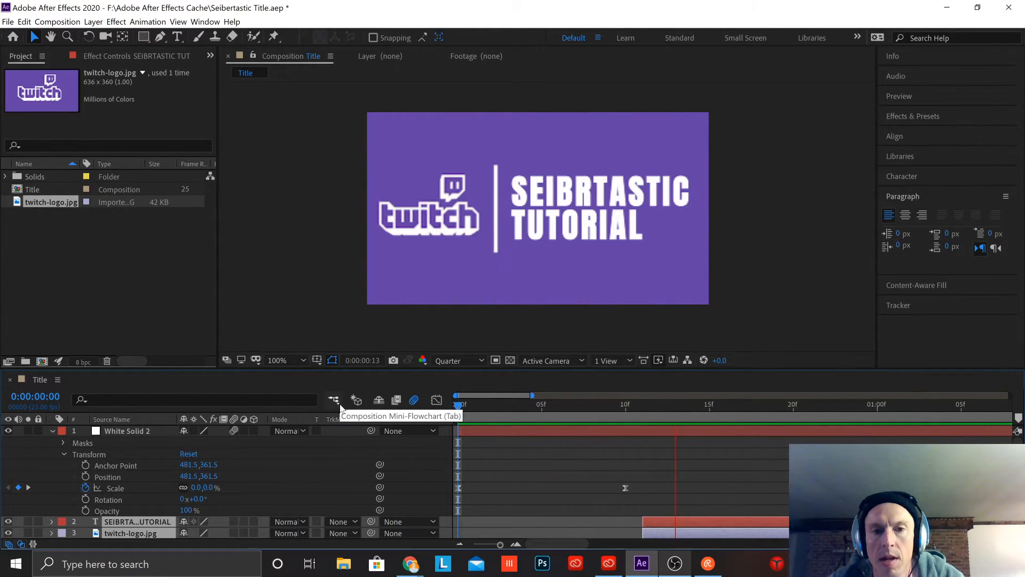
key(space)
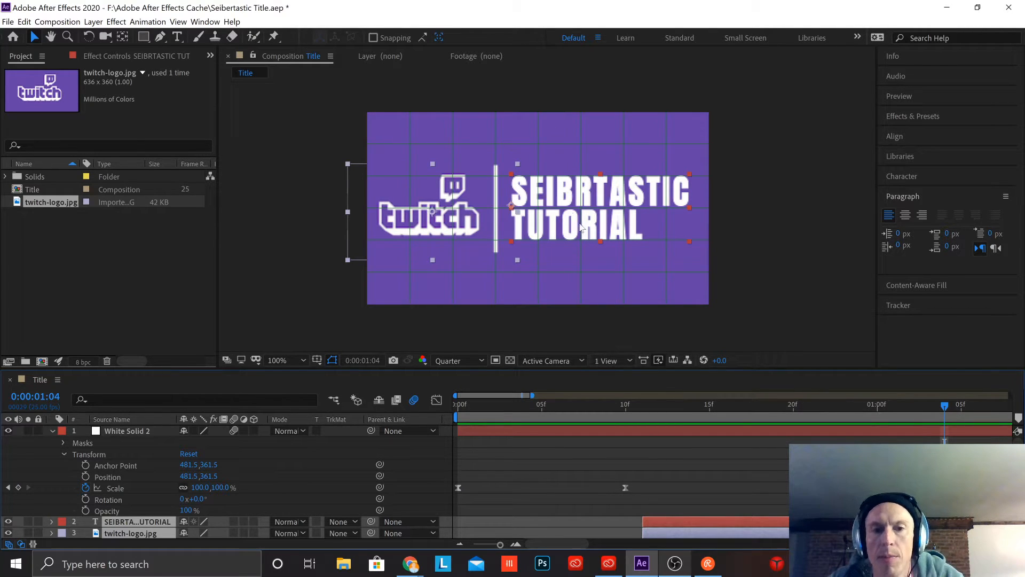
click(53, 430)
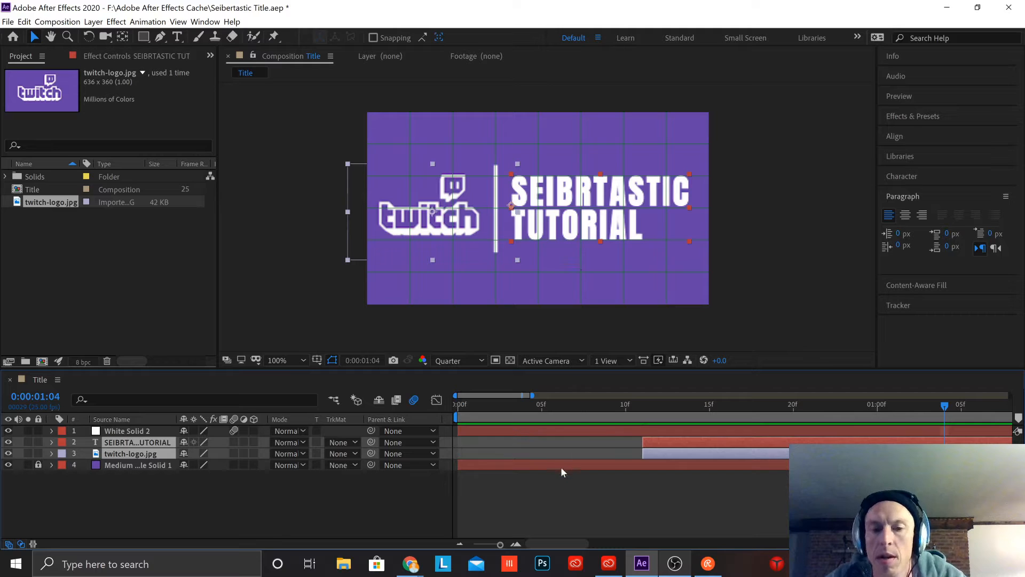
click(565, 483)
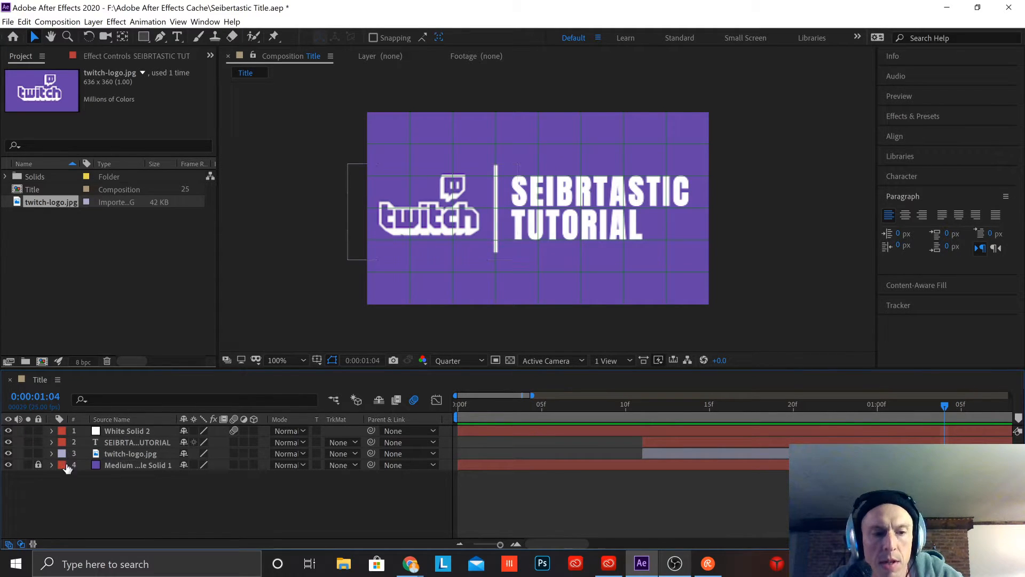
Step: Draw a rectangular mask on the twitch-logo.jpg layer around the Twitch logo, ending at the divider line
click(50, 453)
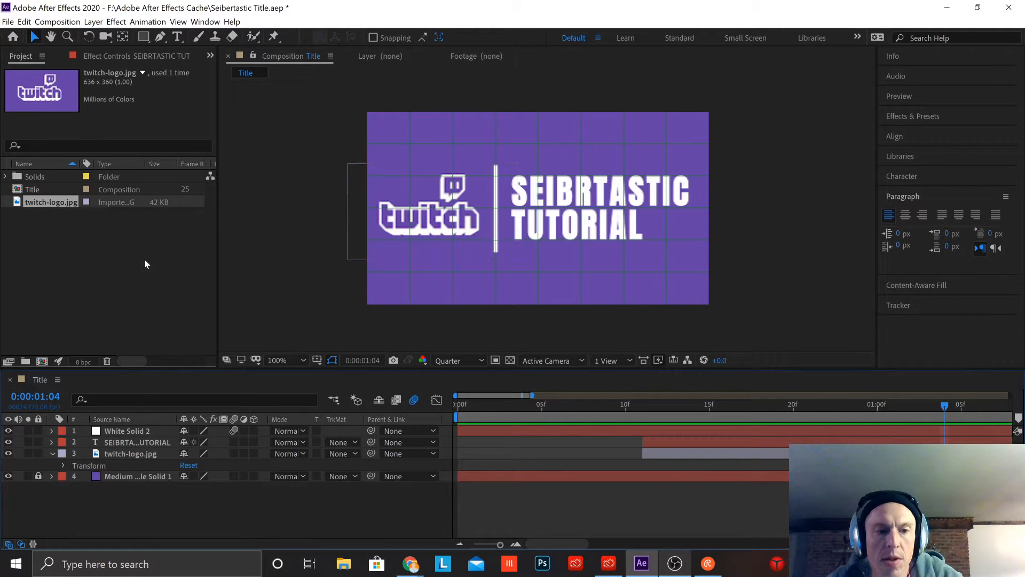
click(151, 453)
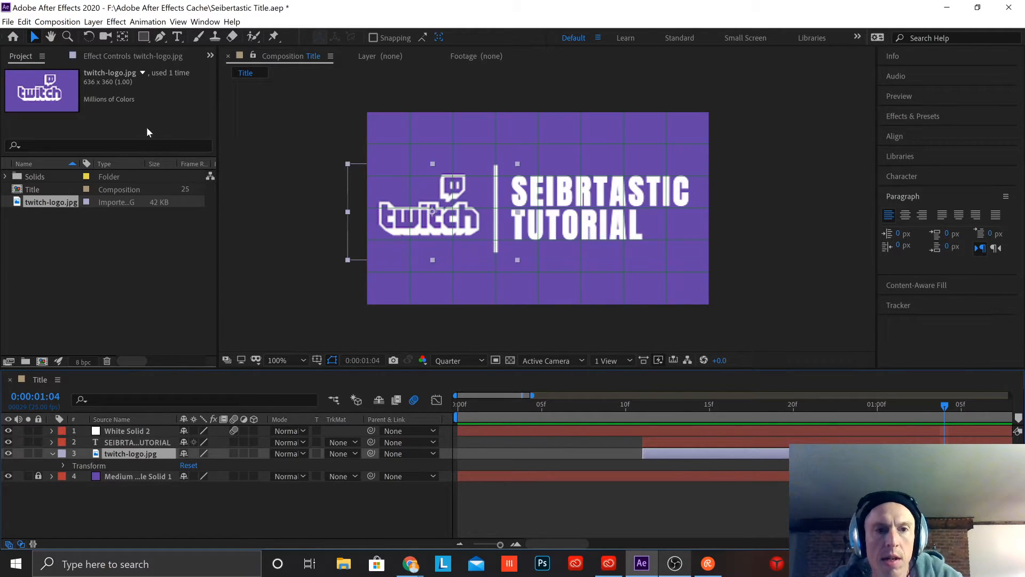
click(143, 37)
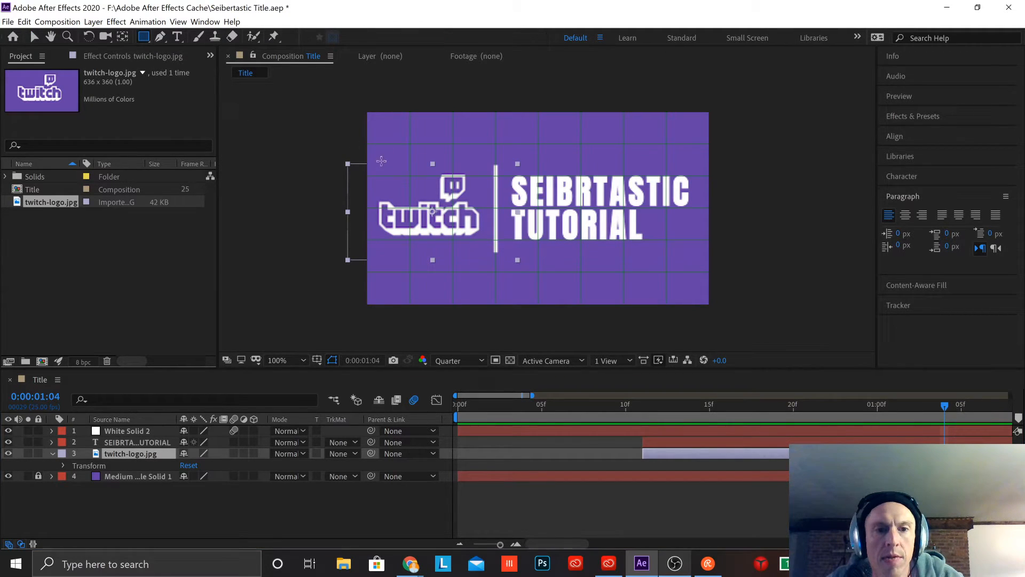
drag(377, 156, 494, 255)
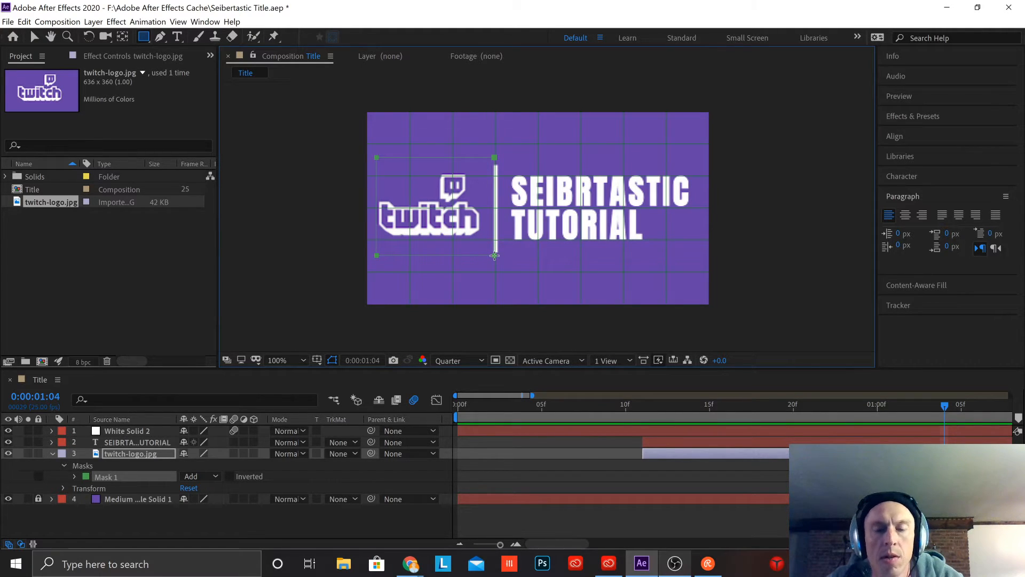
Step: Draw a rectangular mask on the title text layer around the text, ending at the divider line, and collapse the twitch-logo.jpg properties
click(139, 442)
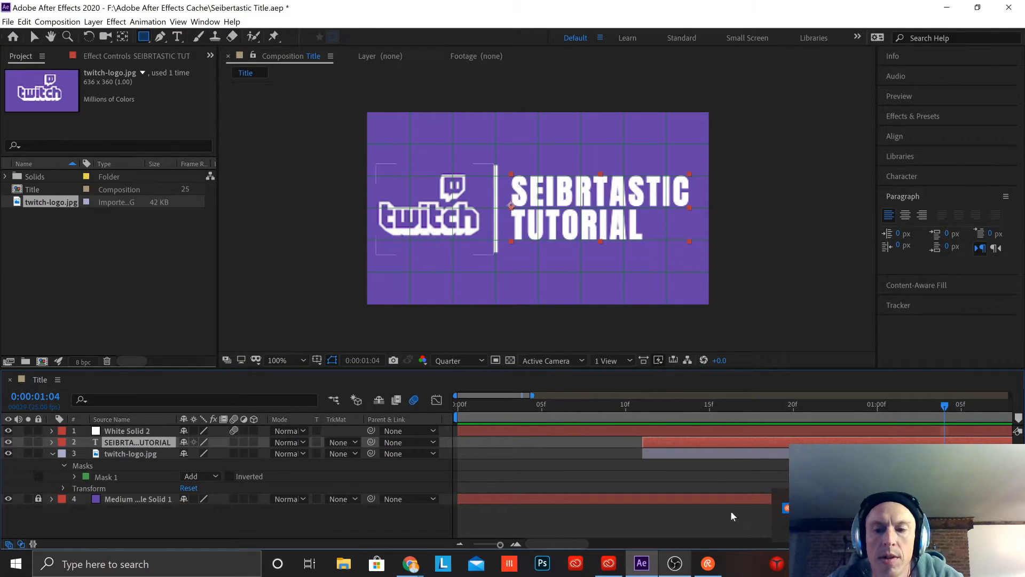
click(708, 567)
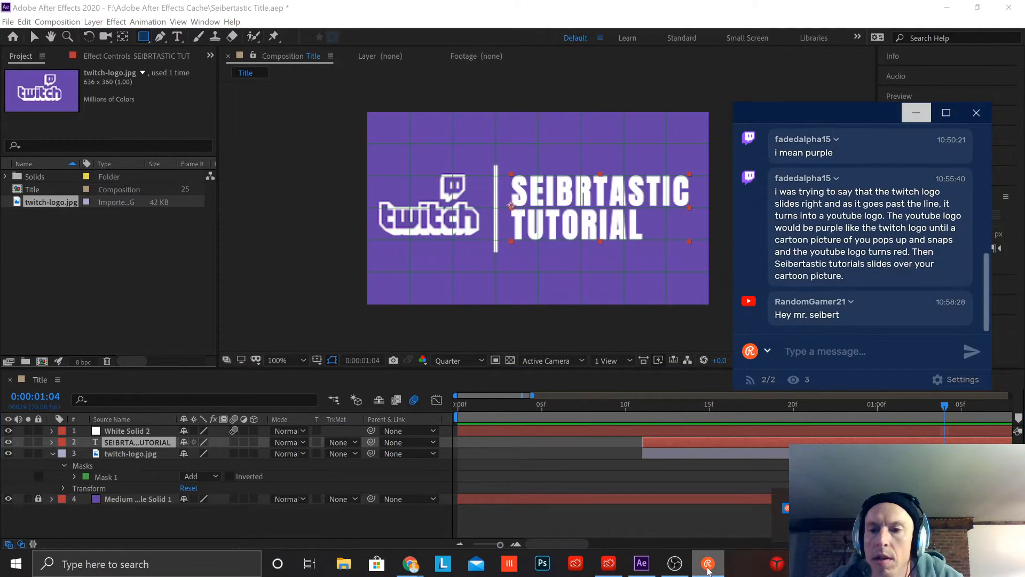
click(708, 568)
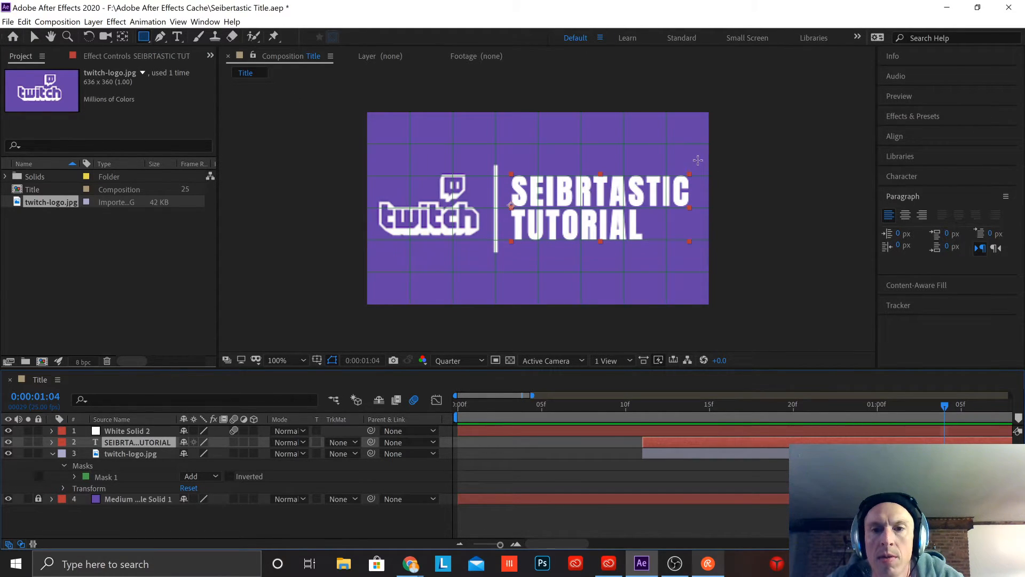
drag(698, 160, 502, 260)
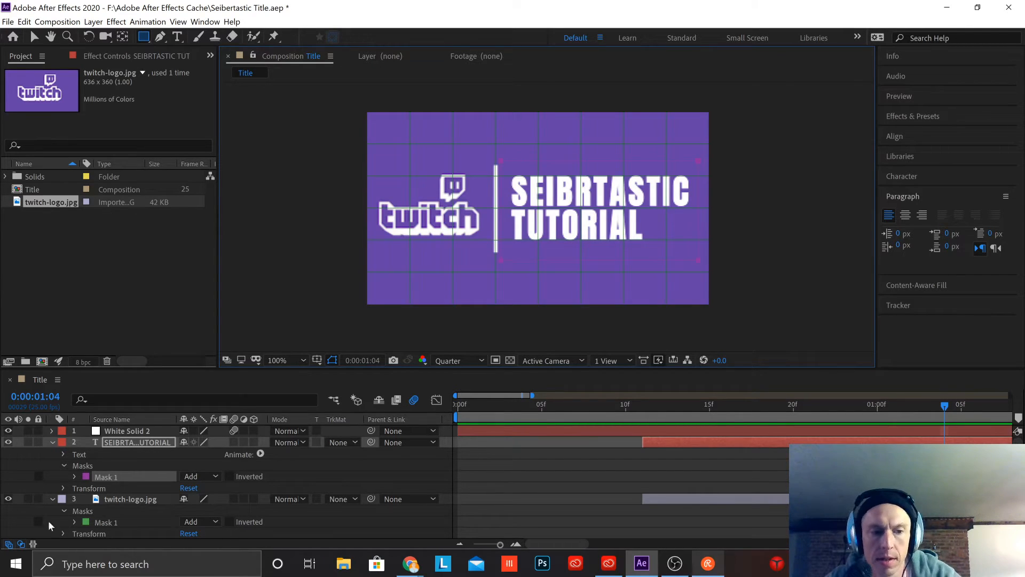
click(52, 499)
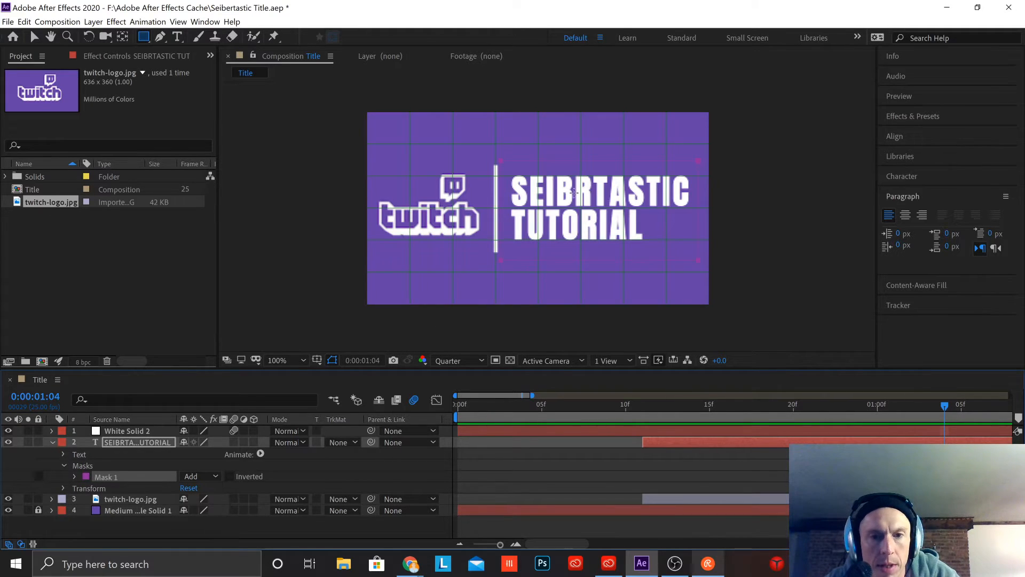
Step: Show the title text layer's Transform properties and start Position keyframing at frame 14 with the text at its current place
click(63, 454)
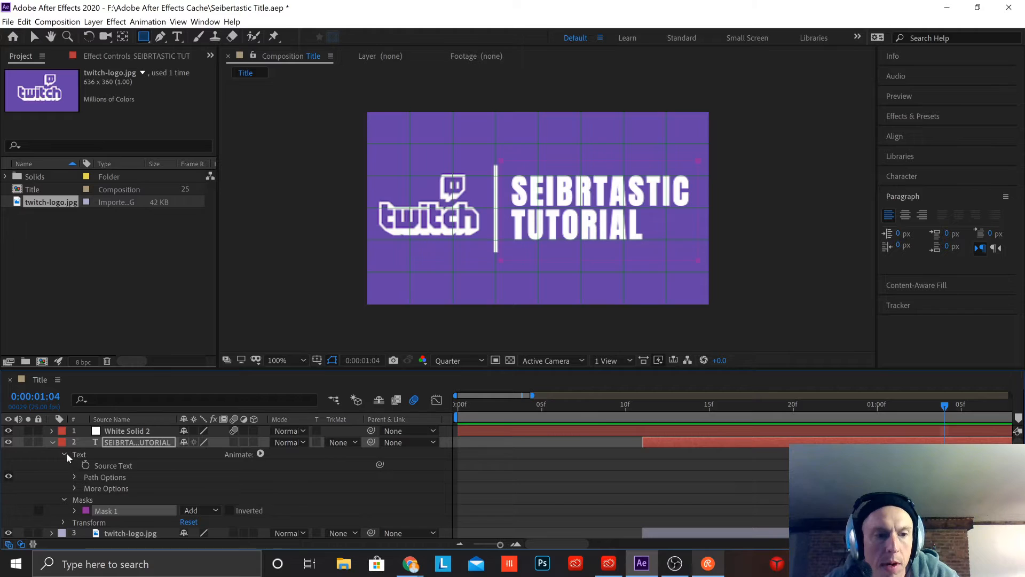
click(63, 454)
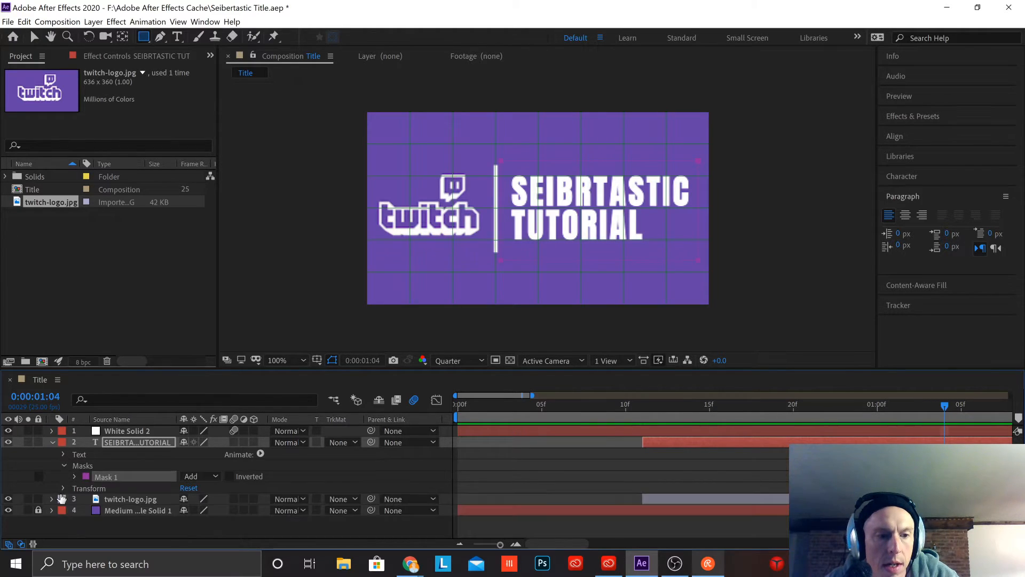
click(63, 466)
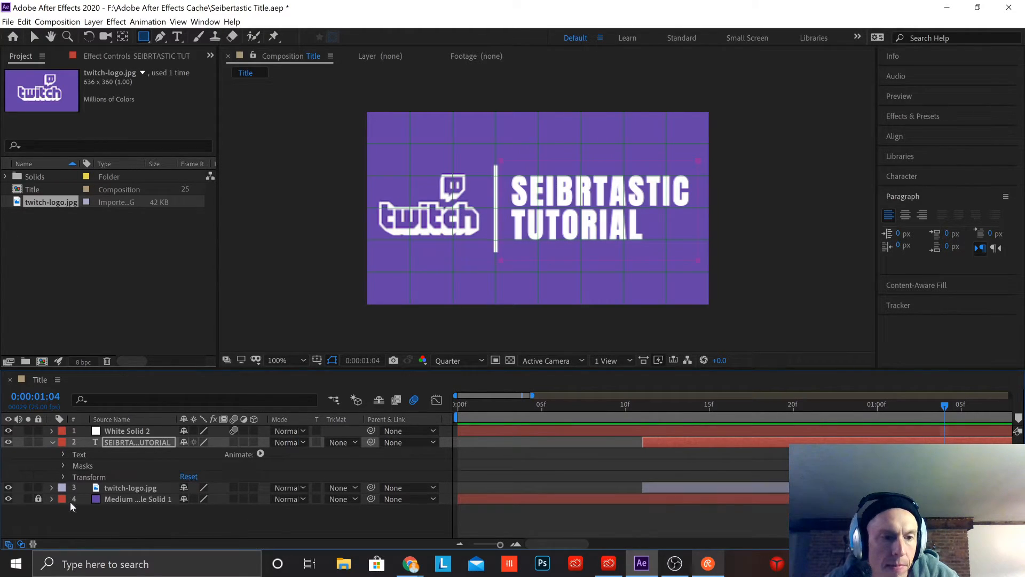
click(63, 477)
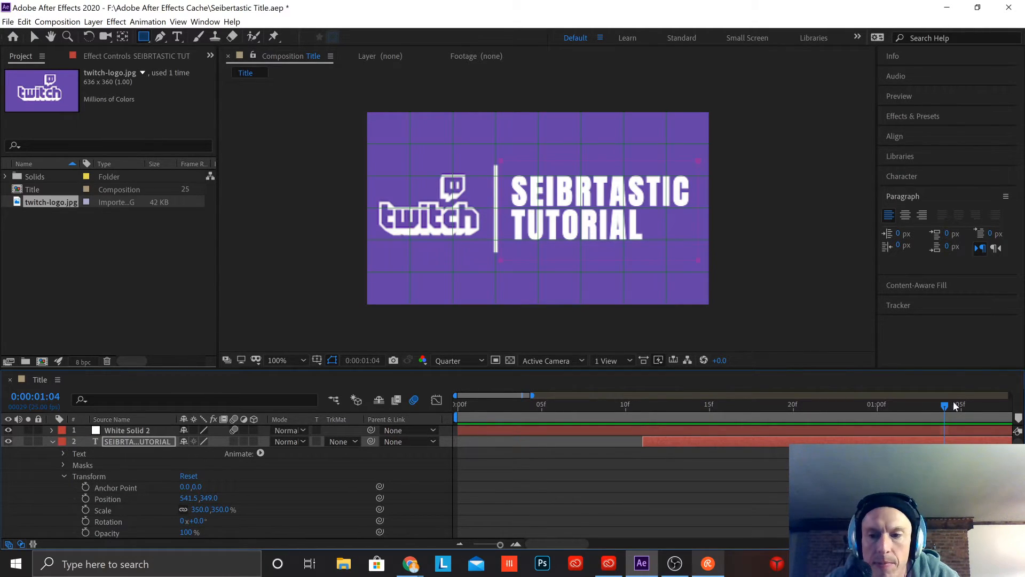
drag(944, 405, 695, 453)
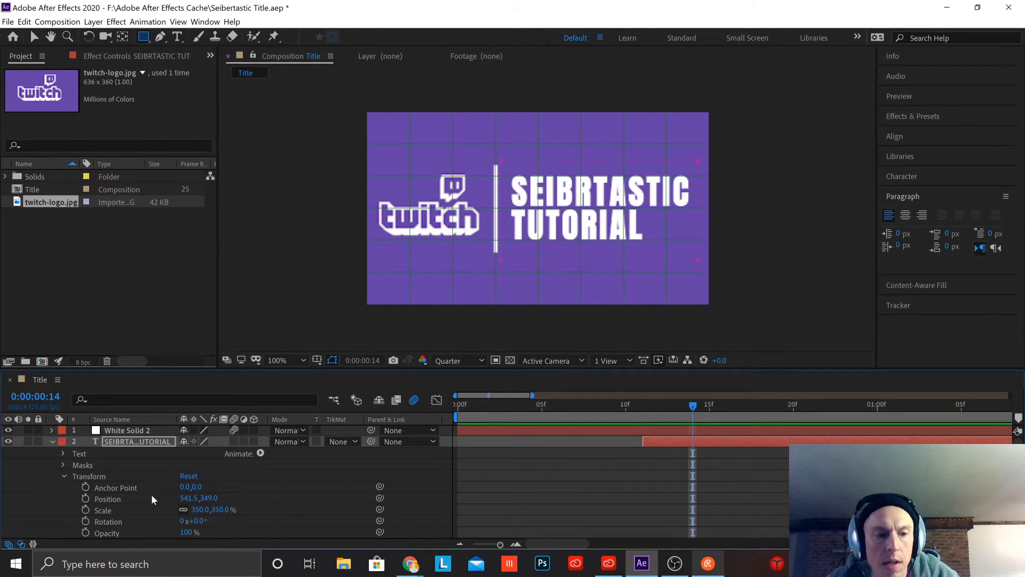
click(86, 498)
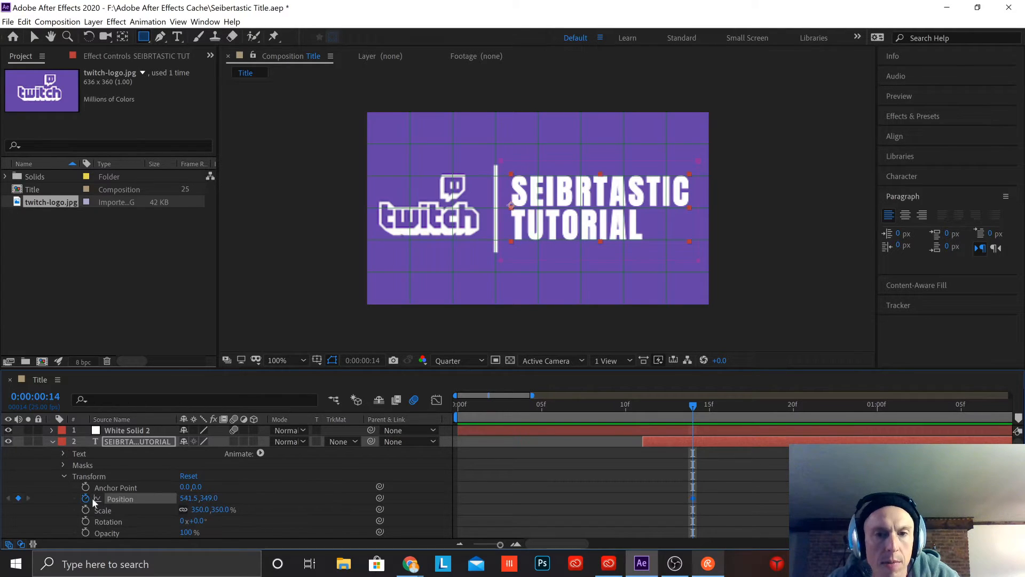
Step: At frame 11, move the title text horizontally to the other side of the divider, to about Position -195.5, 349.0, as its starting keyframe
click(644, 410)
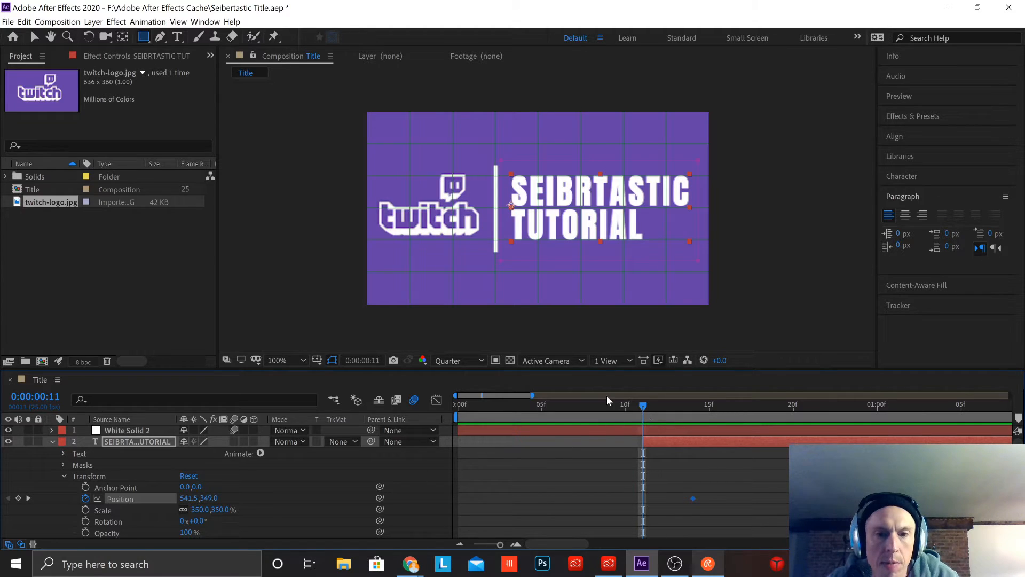
click(33, 36)
click(622, 219)
drag(621, 219, 424, 220)
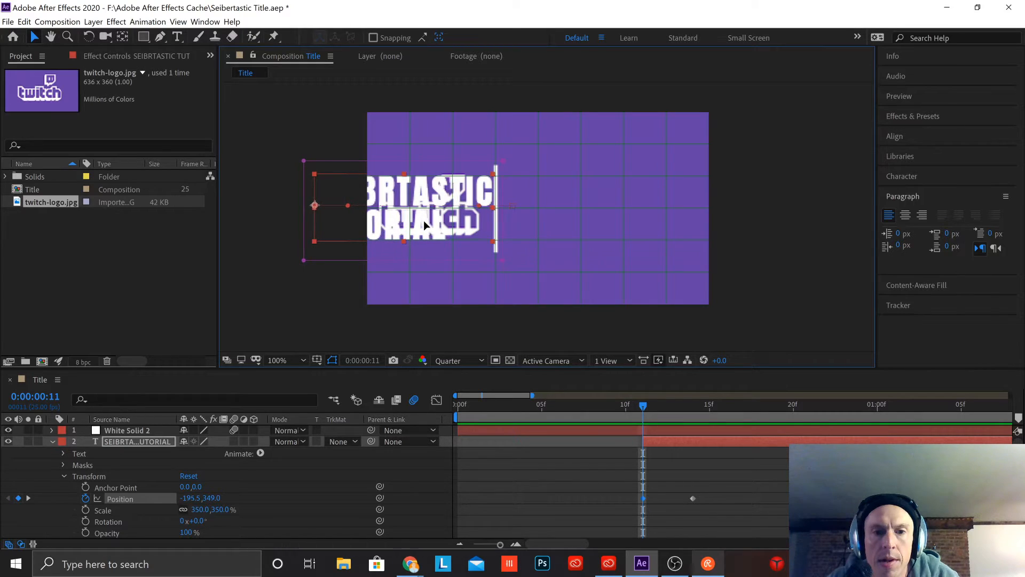
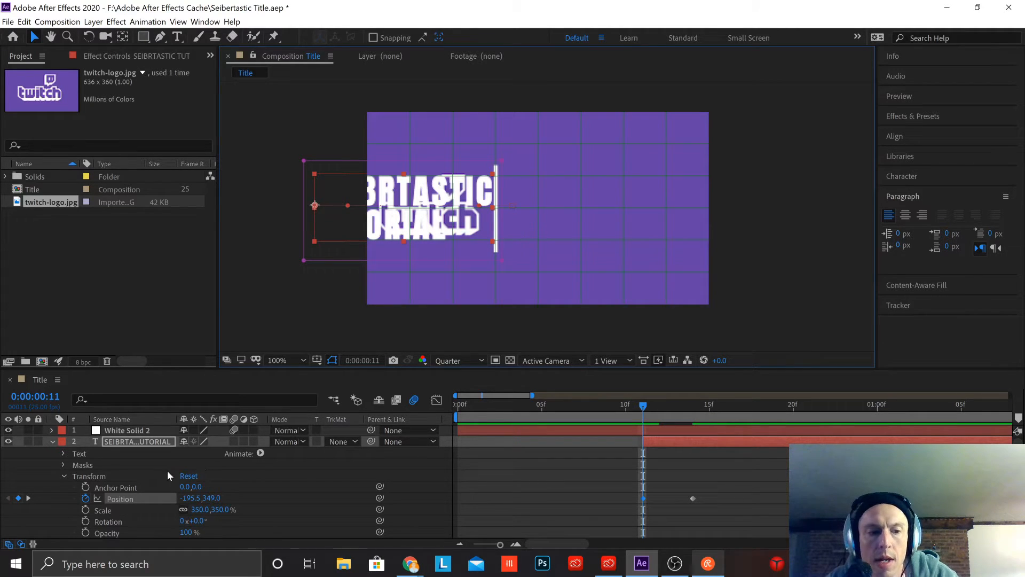
Step: At frame 11, move the title text layer's Mask 1 path horizontally across the divider onto the title's final area
click(63, 475)
click(65, 465)
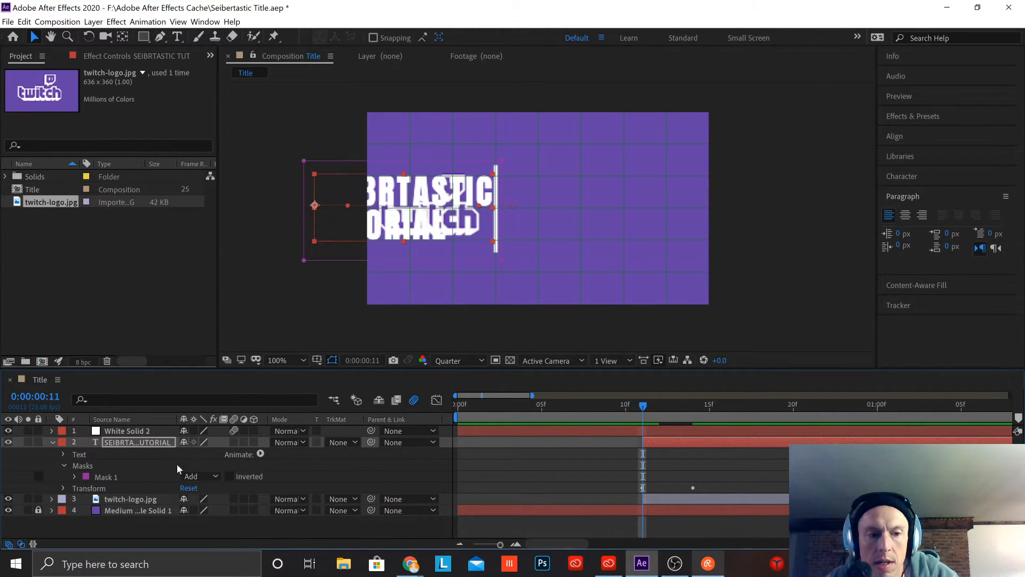
click(74, 476)
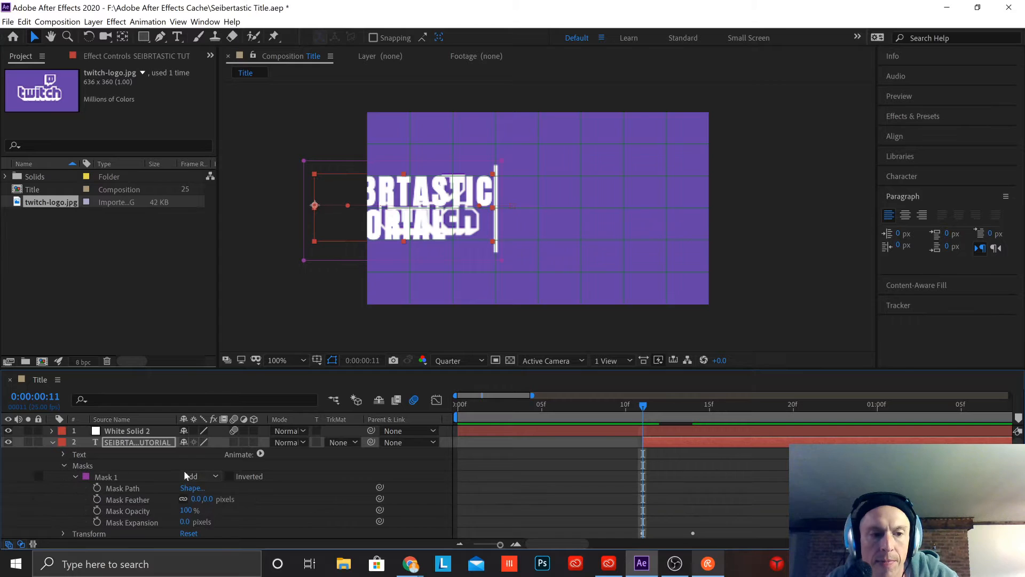
click(140, 488)
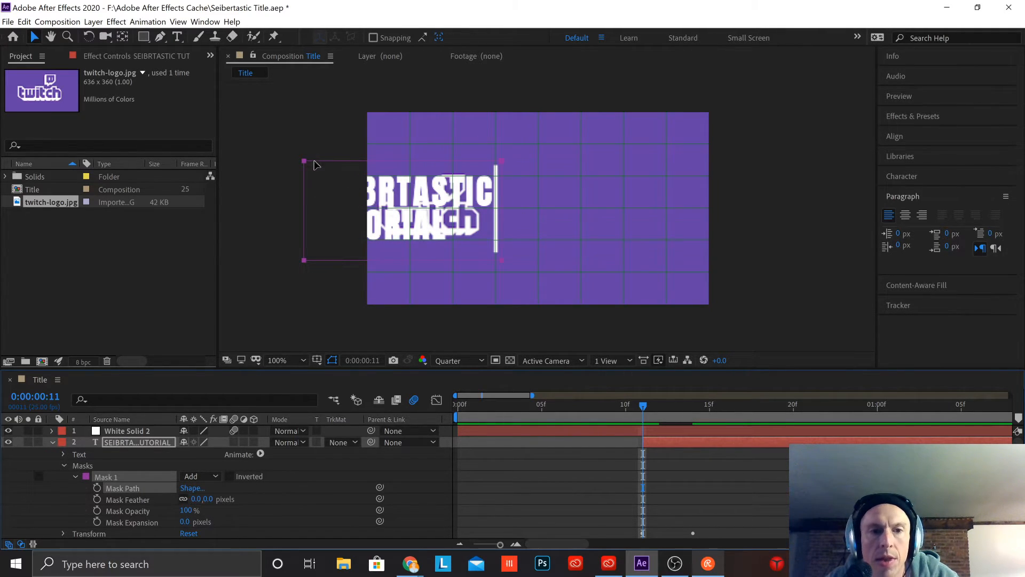
drag(330, 165, 526, 167)
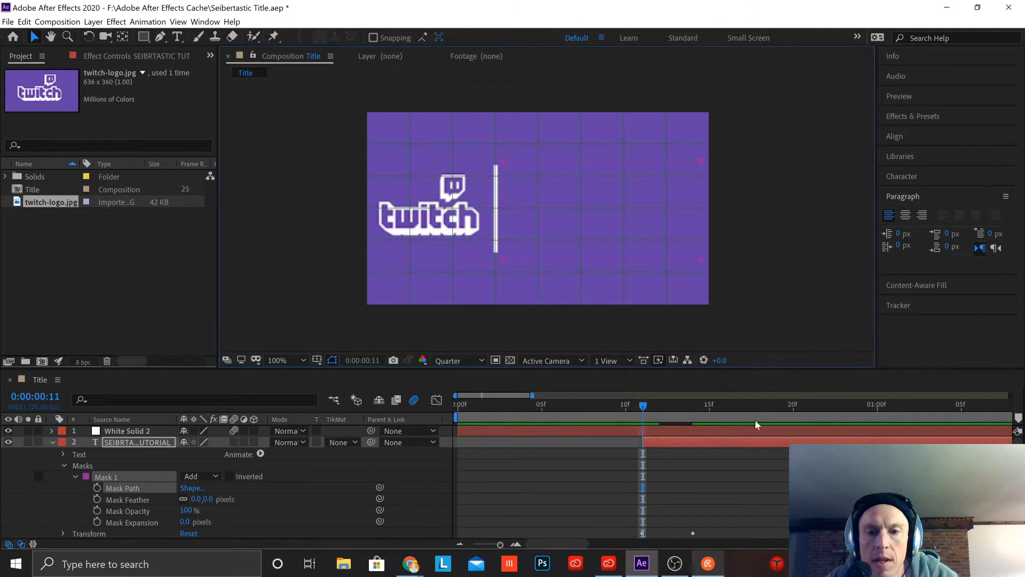
scroll(706, 491, down, 2)
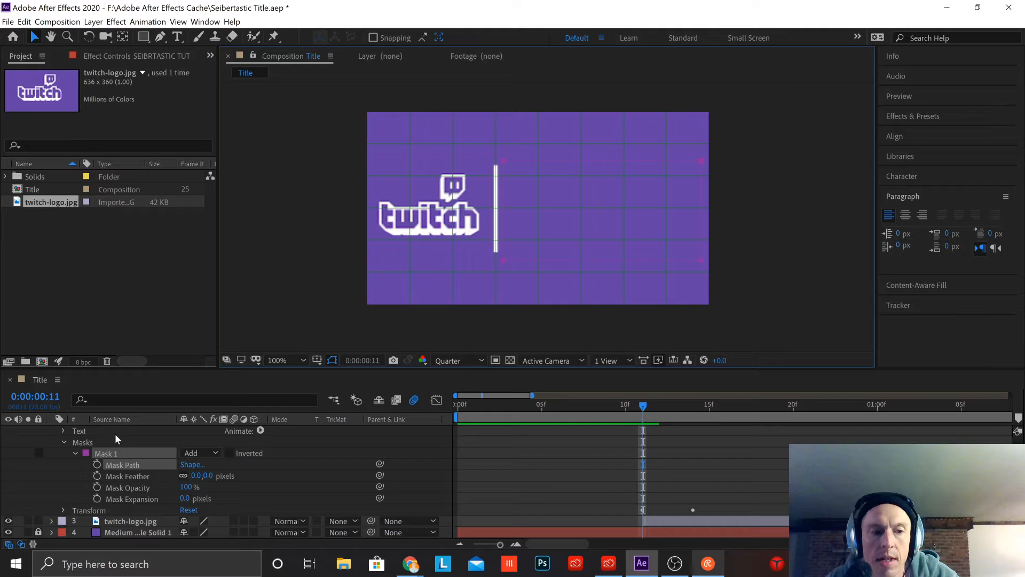
scroll(115, 439, up, 2)
click(143, 444)
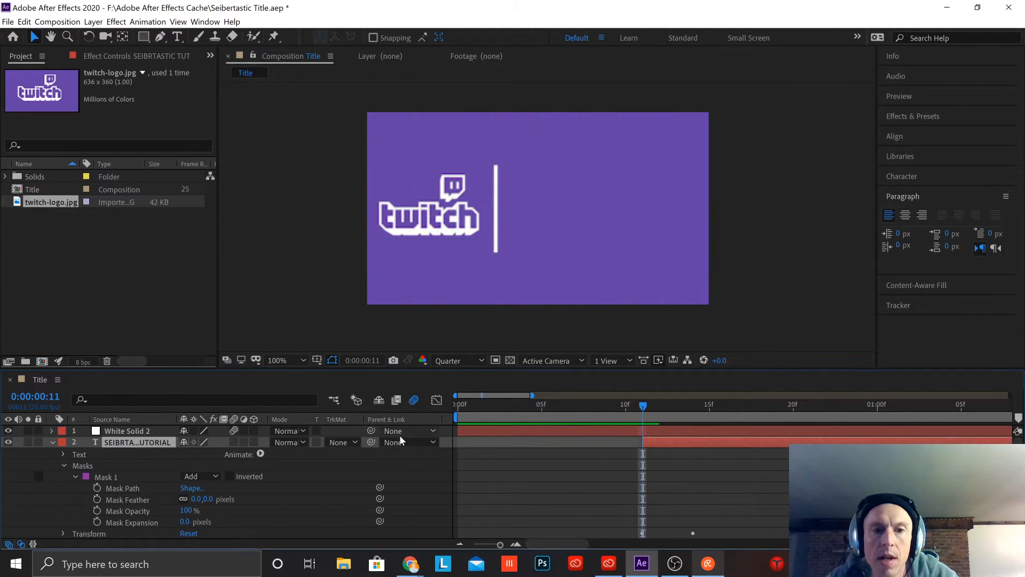
Step: Fit more of the timeline in view and preview the title animation from the start of the composition
key(space)
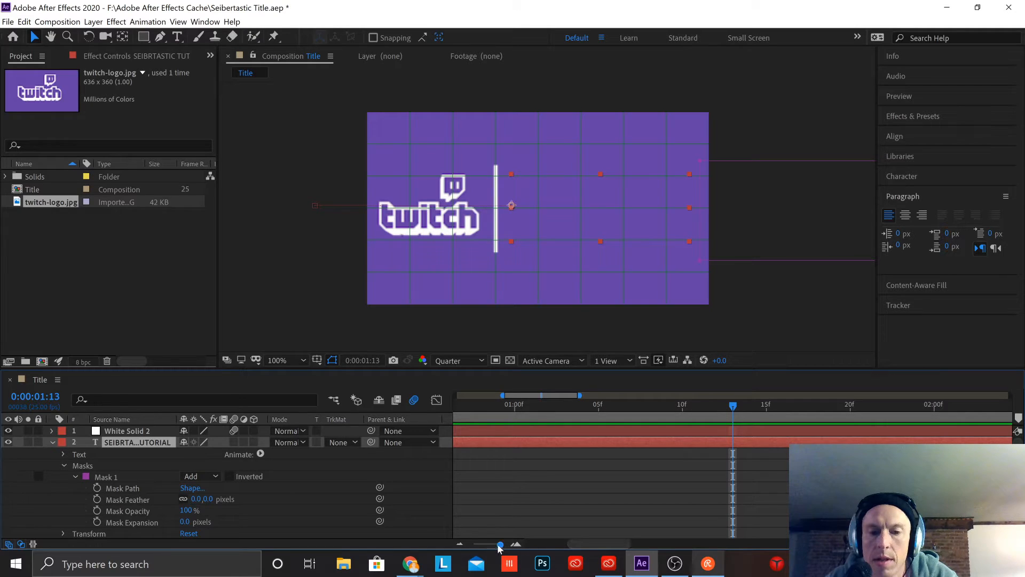
drag(500, 544, 489, 544)
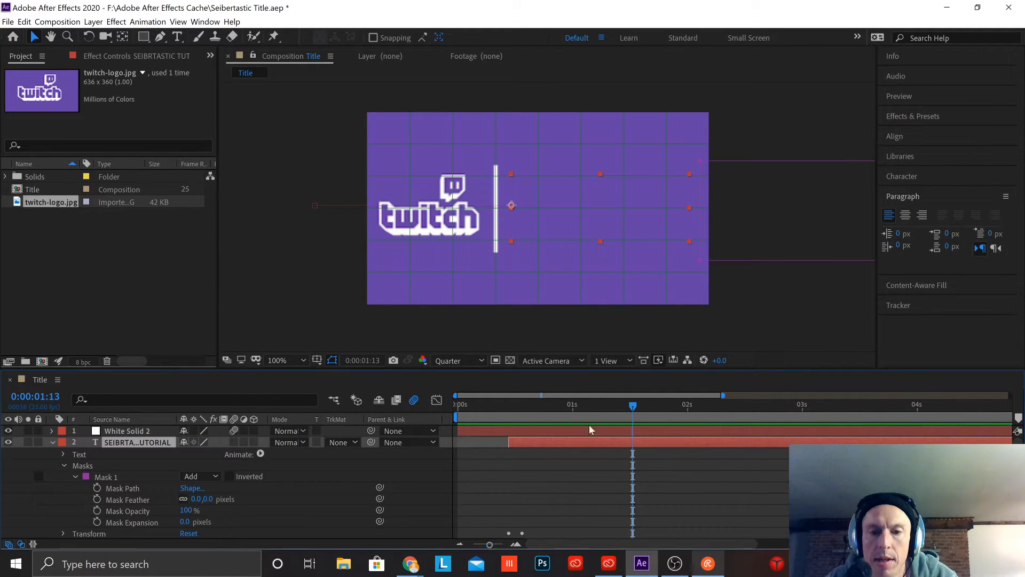
key(Home)
key(space)
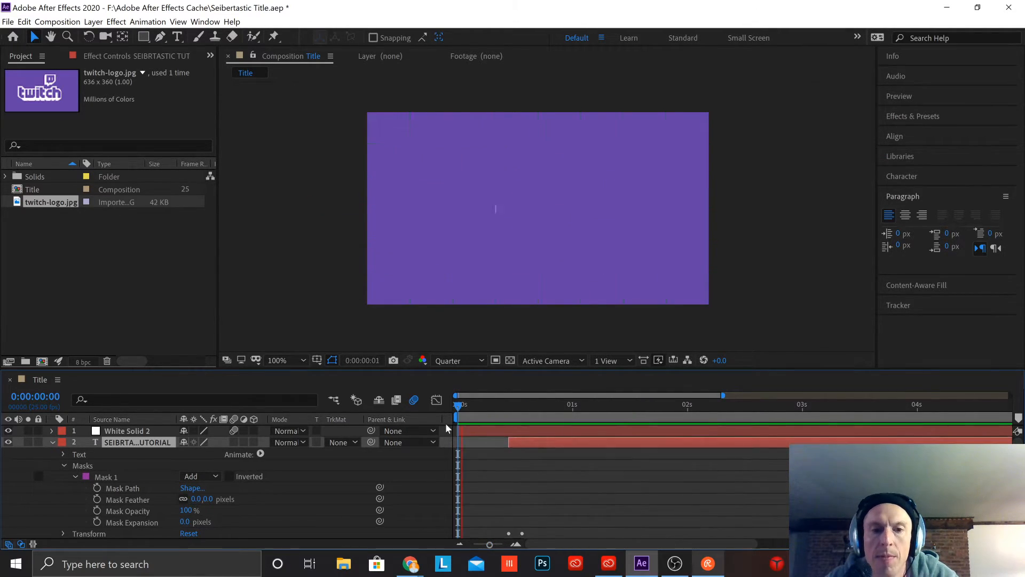
key(space)
Step: Show the title text layer's Transform properties and compare the text and mask placement at frames 11 and 14
scroll(602, 489, down, 2)
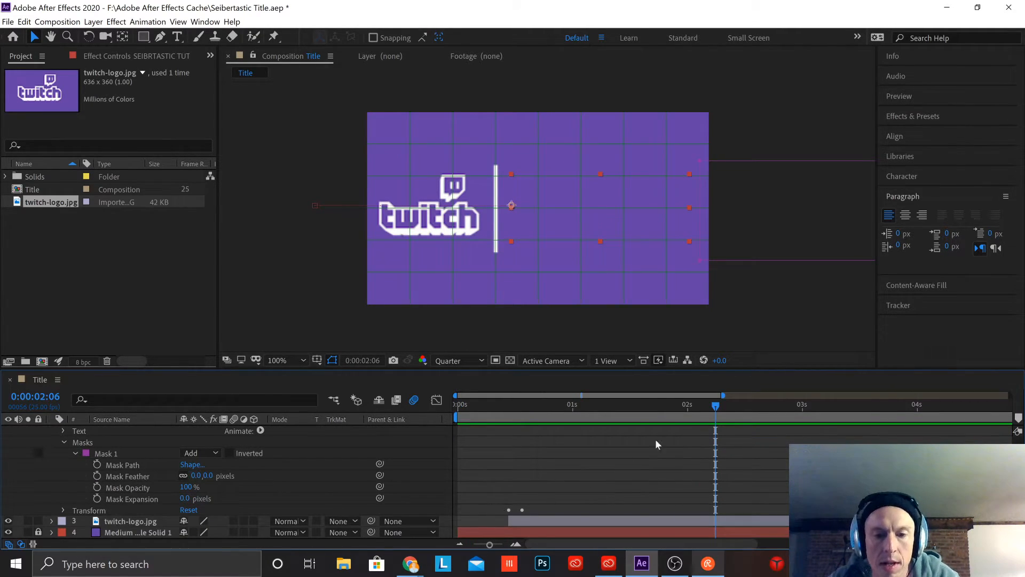
click(64, 510)
scroll(481, 483, down, 3)
drag(708, 406, 511, 451)
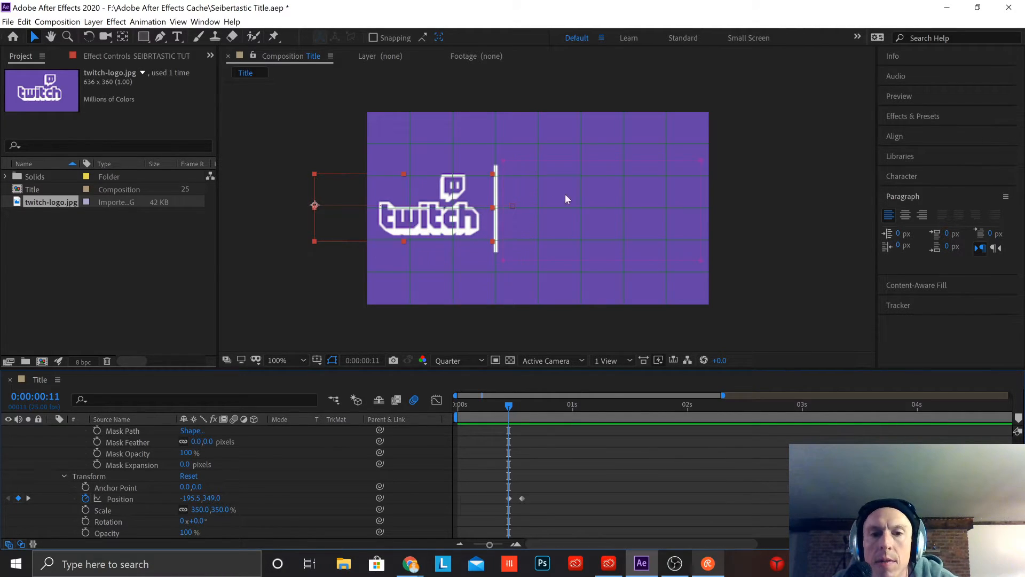
mouse_move(509, 408)
mouse_down()
mouse_move(523, 410)
mouse_move(508, 409)
mouse_up()
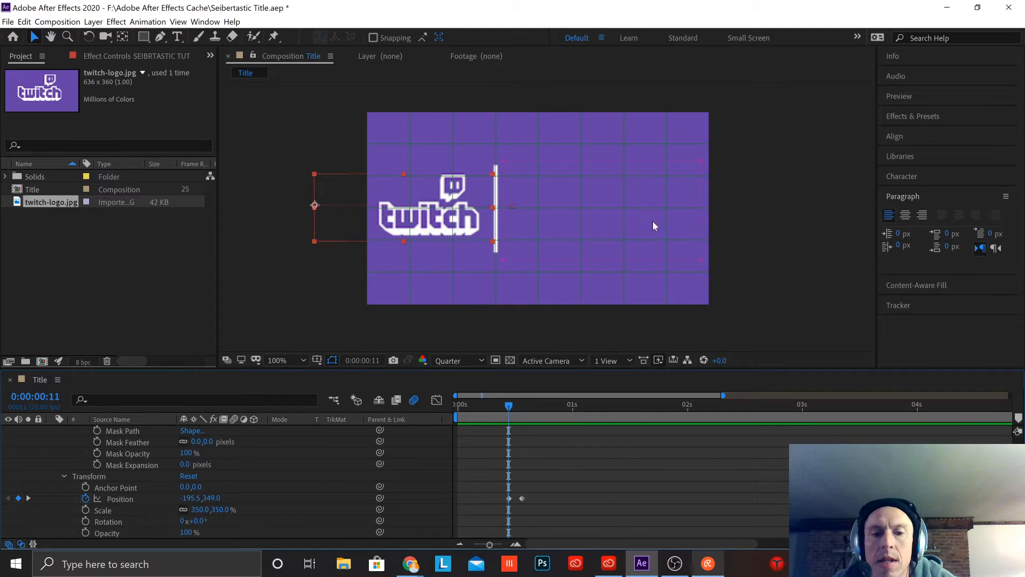
drag(511, 404, 522, 409)
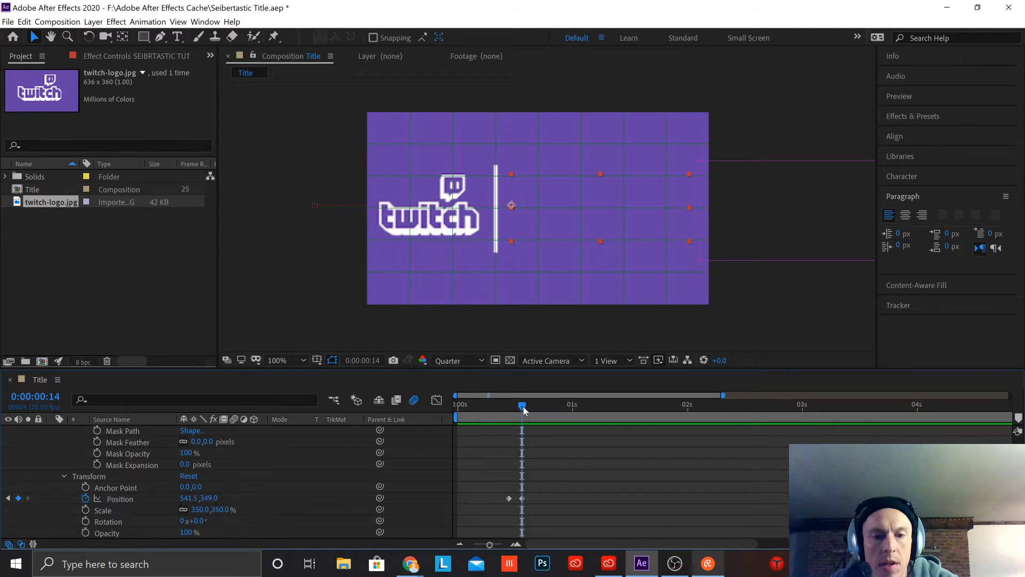
Step: Start Mask Path keyframing on the title text at frame 11, and at frame 14 move the mask back around the text beside the divider
drag(521, 407, 511, 410)
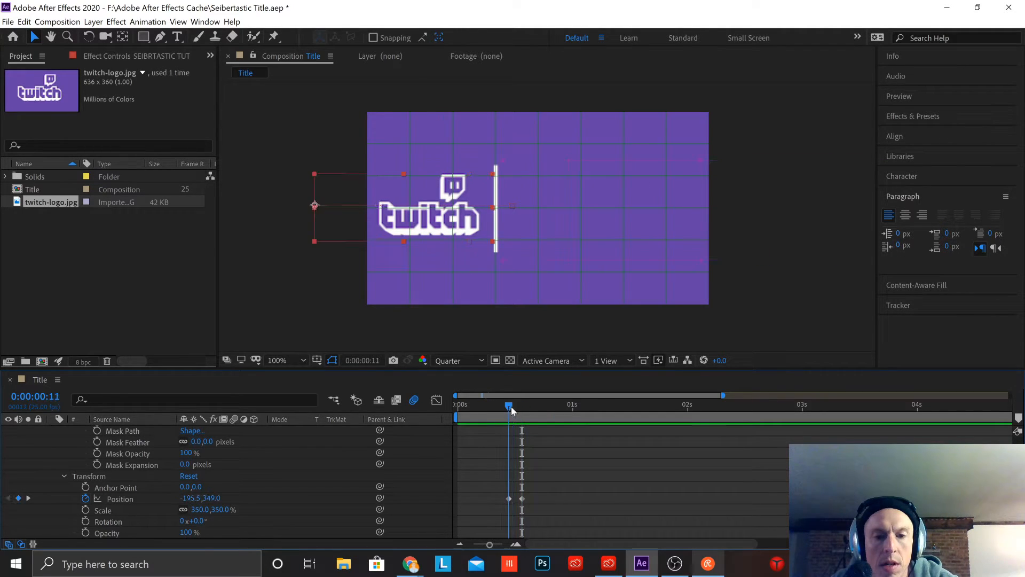
click(97, 431)
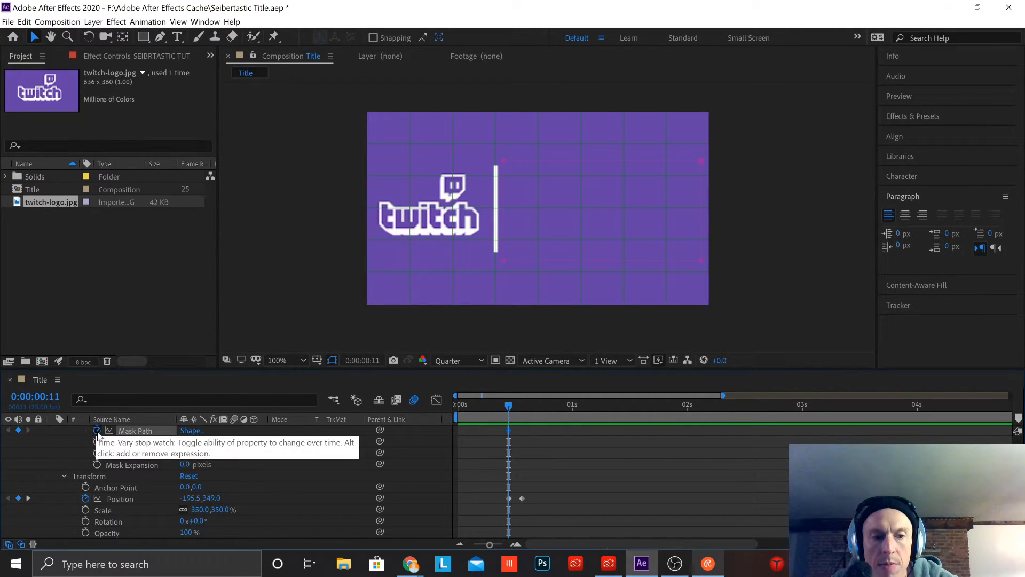
click(520, 406)
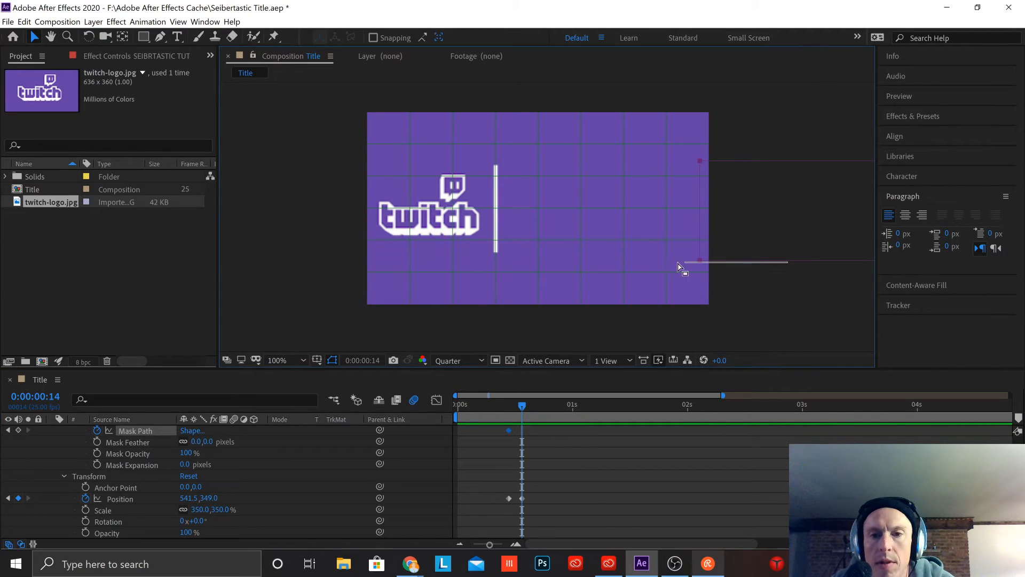
click(801, 259)
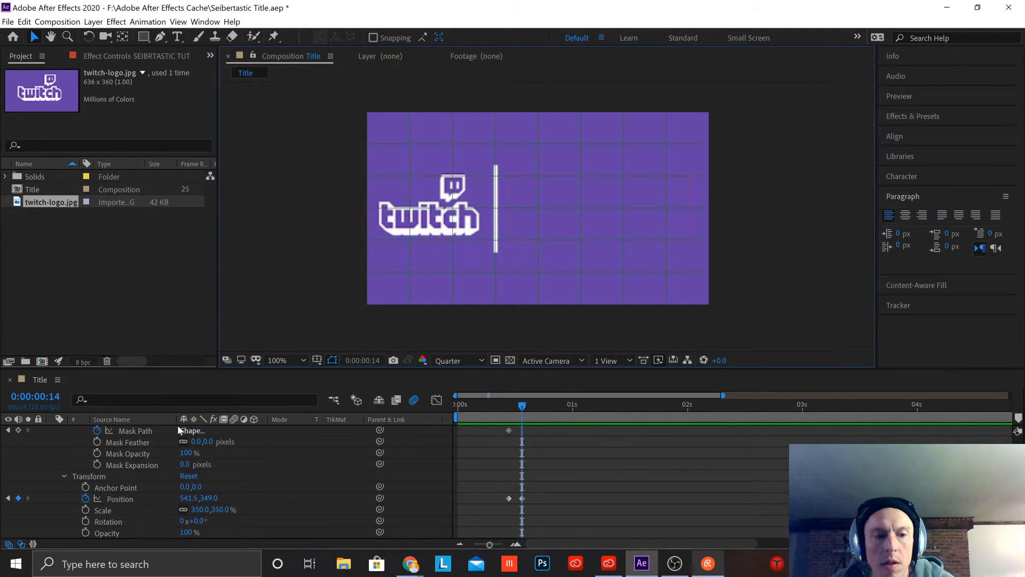
click(137, 430)
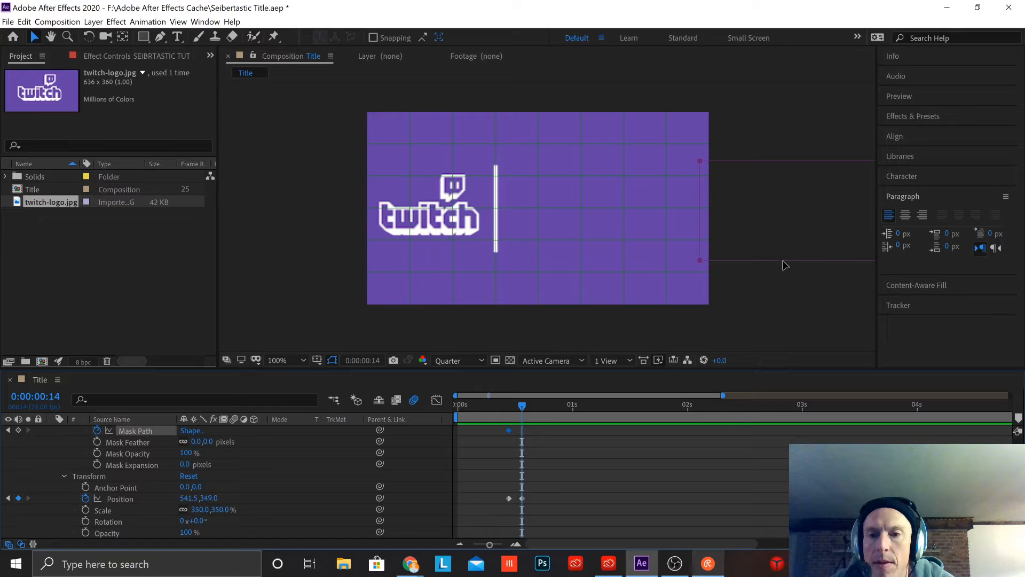
drag(783, 264, 586, 259)
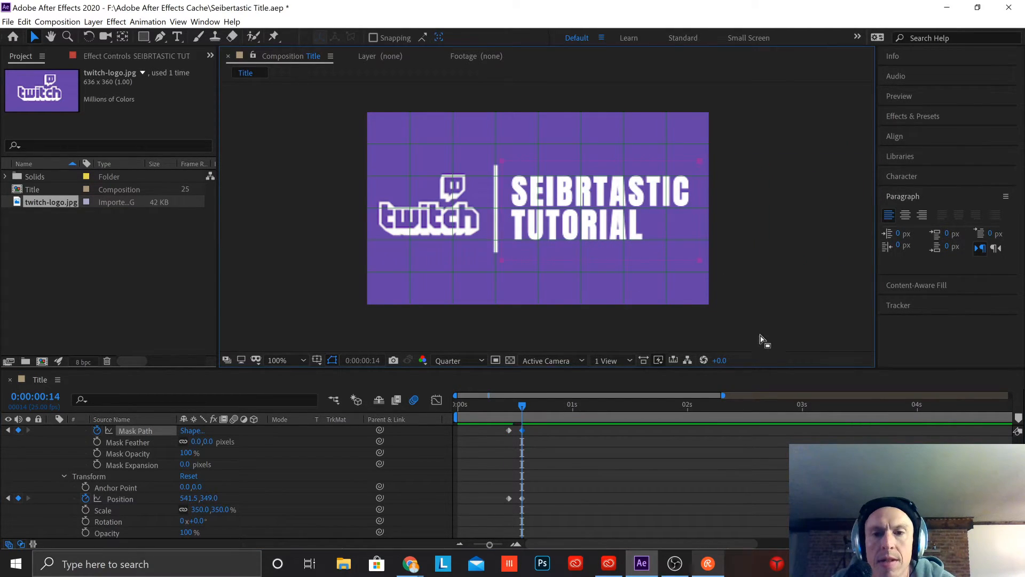
Step: Check the masked text reveal between frames 11 and 14, and collapse the title text layer's properties
mouse_move(524, 407)
mouse_down()
mouse_move(494, 407)
mouse_move(512, 407)
mouse_up()
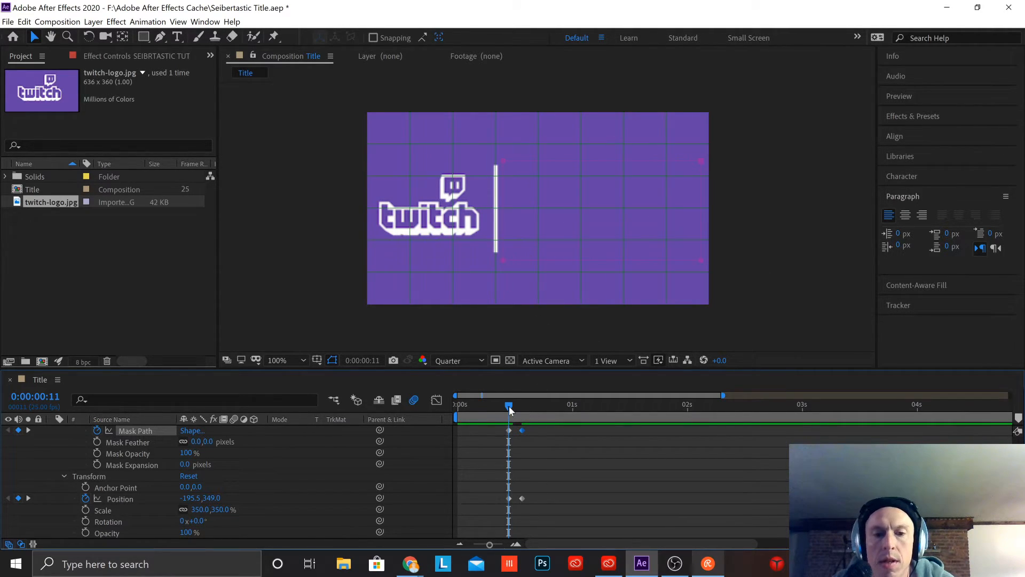
drag(508, 409, 523, 410)
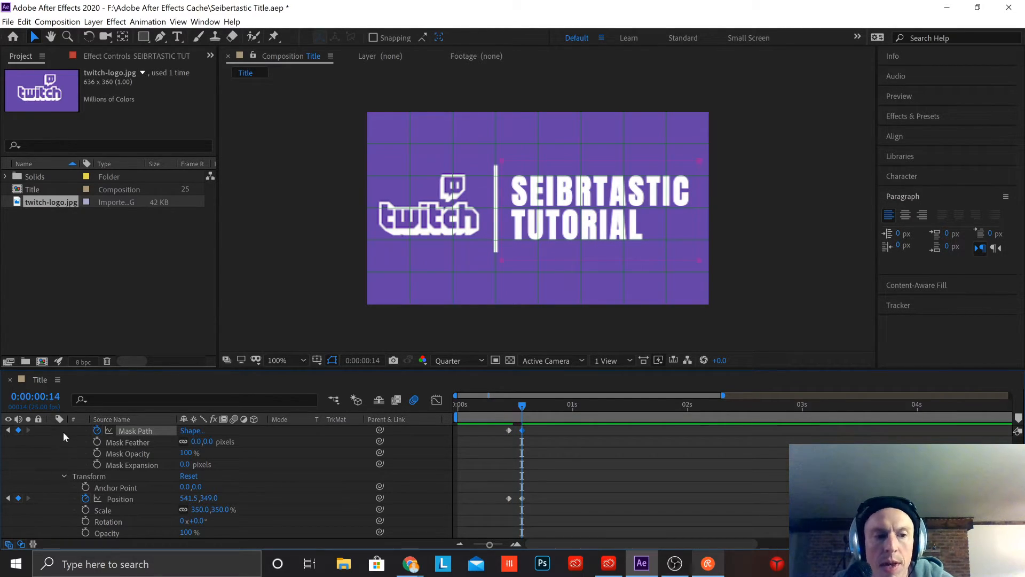
scroll(96, 441, up, 3)
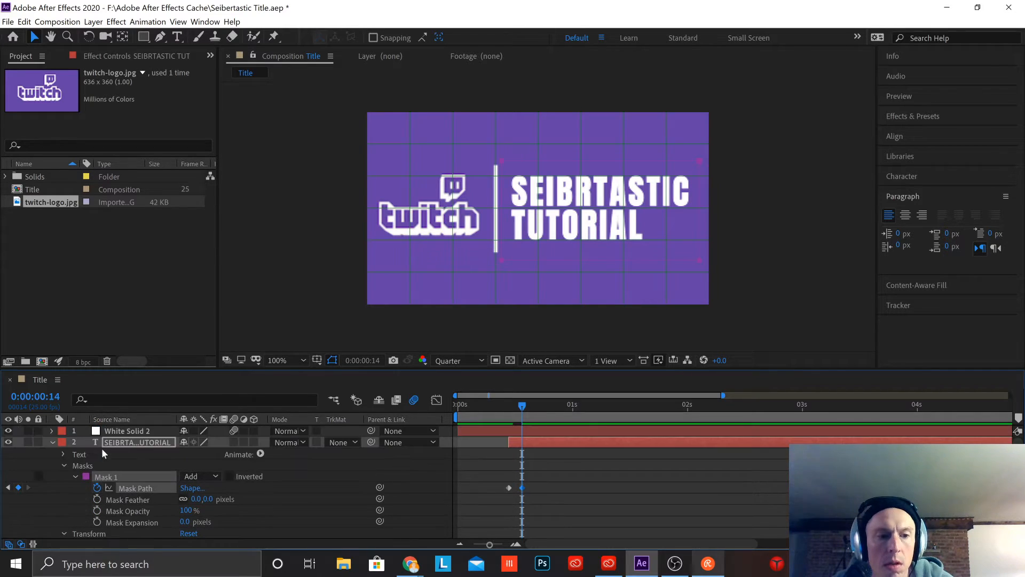
click(52, 442)
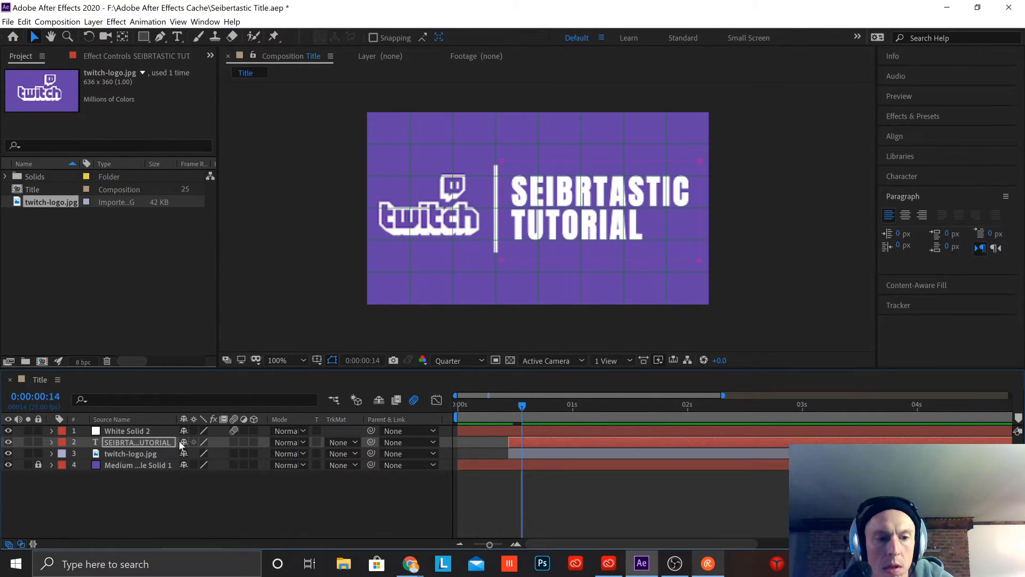
Step: Hide the twitch-logo.jpg layer and preview the title text animation from the start
click(8, 454)
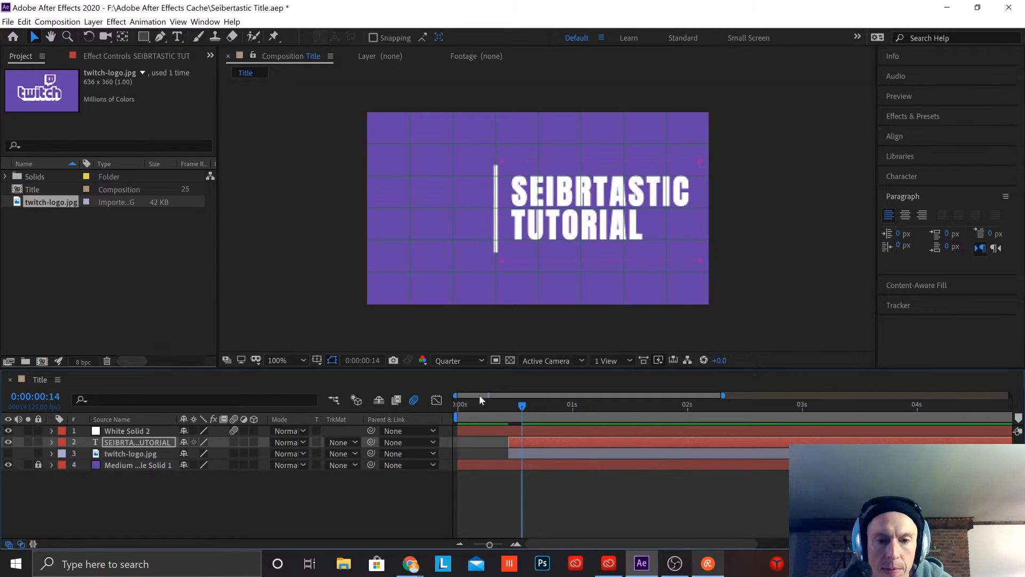
drag(524, 404, 173, 407)
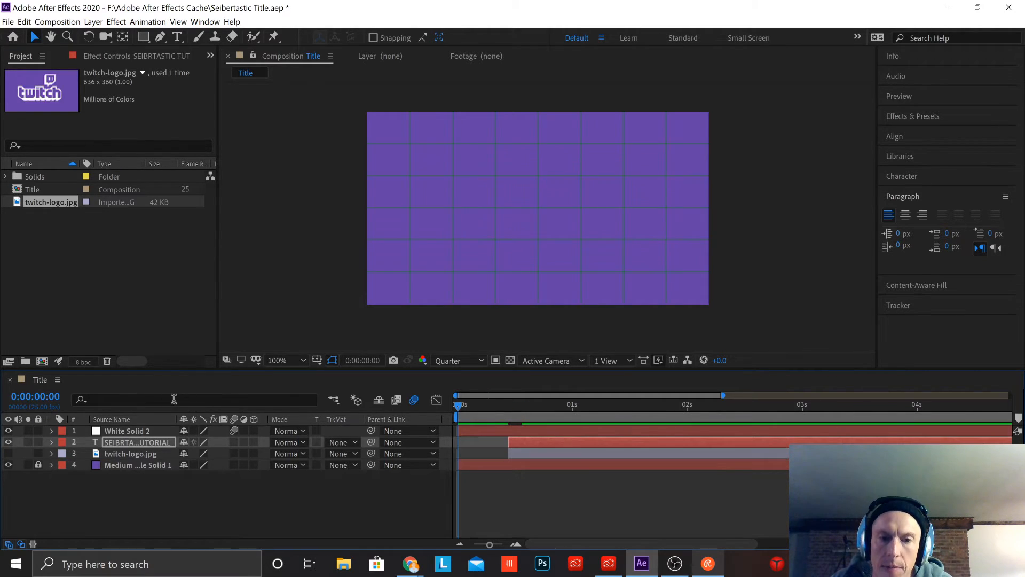
key(space)
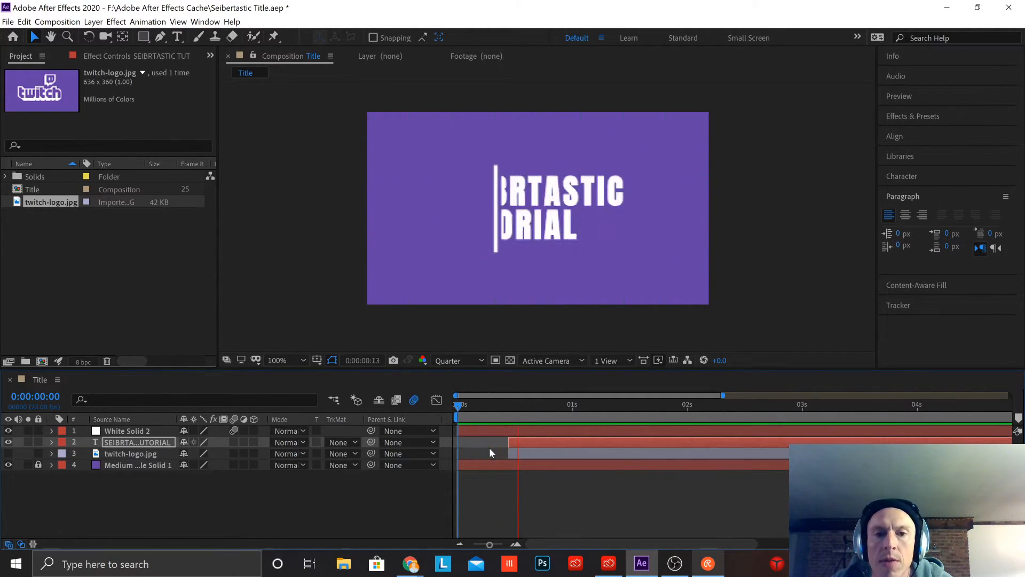
key(space)
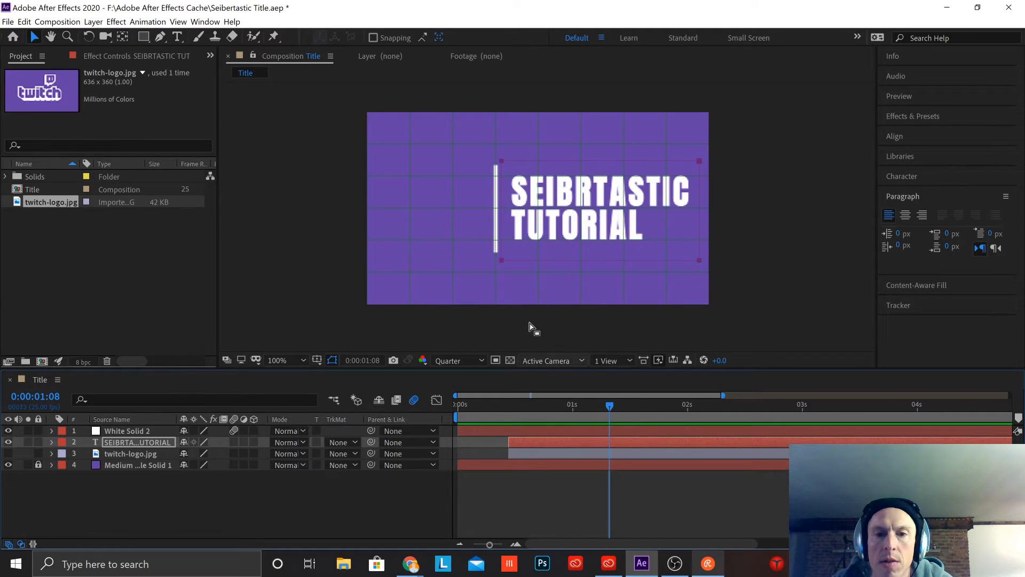
drag(611, 408, 233, 404)
key(space)
key(space)
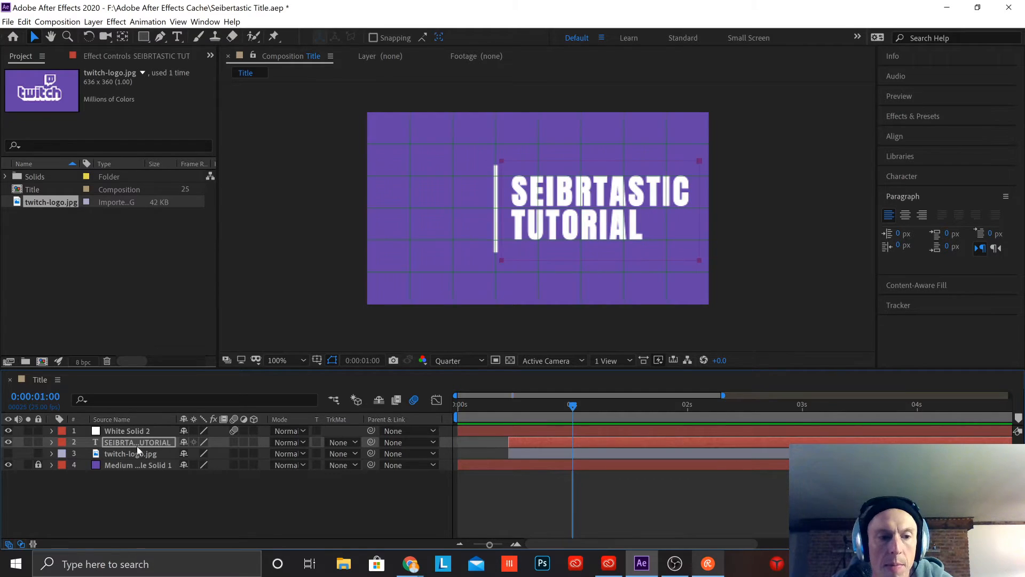
Step: Expand the title text layer and move its ending Mask Path and Position keyframes together to about frame 17
click(51, 442)
scroll(161, 470, down, 1)
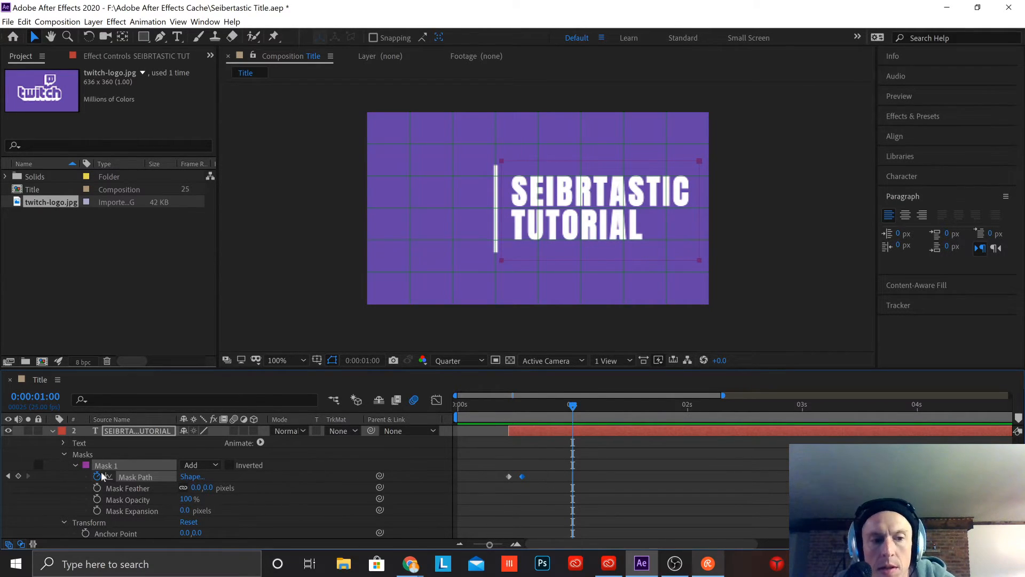
click(136, 475)
scroll(541, 470, down, 2)
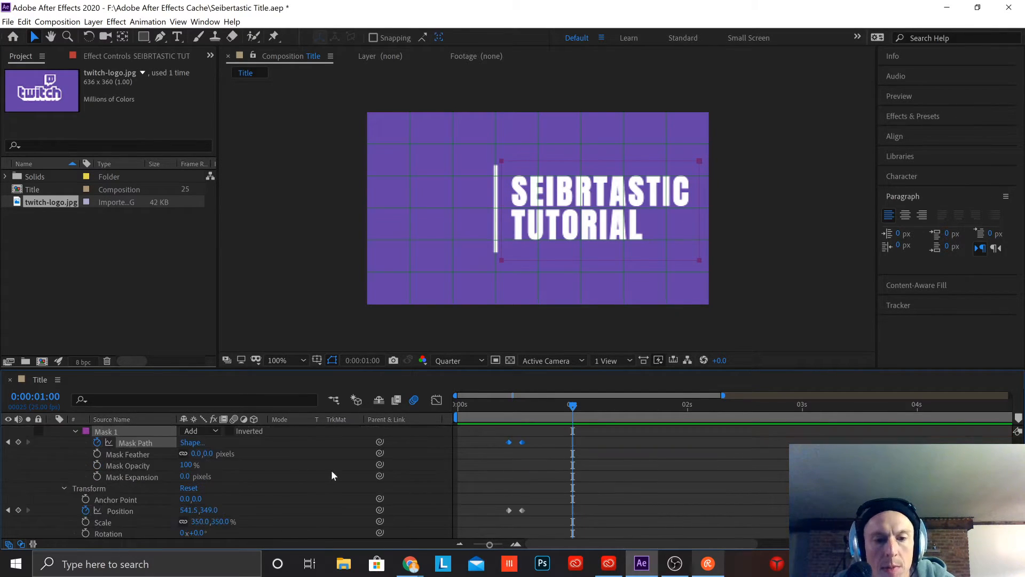
drag(527, 510, 541, 520)
click(513, 436)
drag(515, 430, 537, 513)
Step: Apply Easy Ease to all Mask Path and Position keyframes of the title text and preview the result from the start
drag(490, 434, 557, 517)
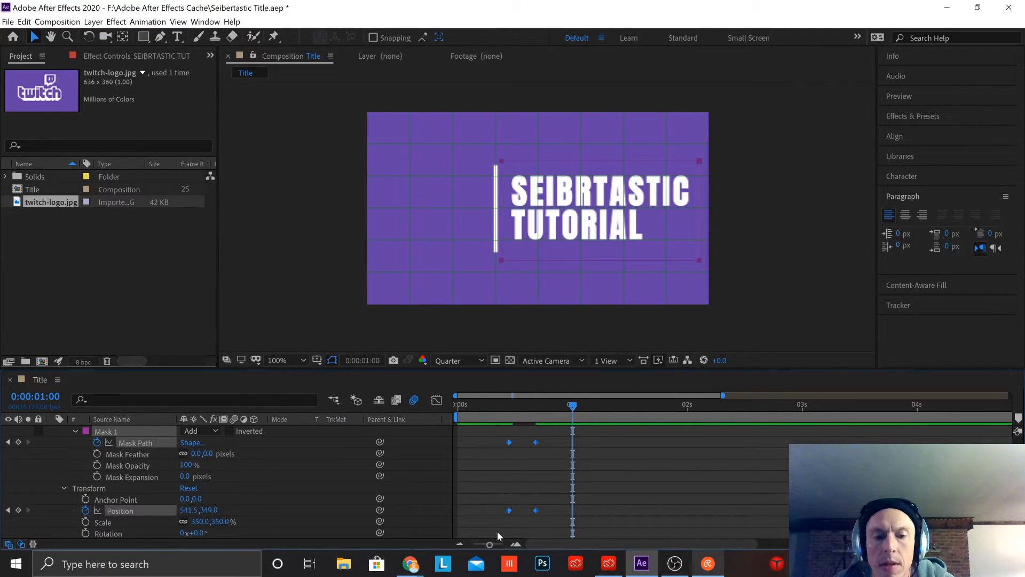
key(F9)
drag(560, 407, 329, 412)
key(space)
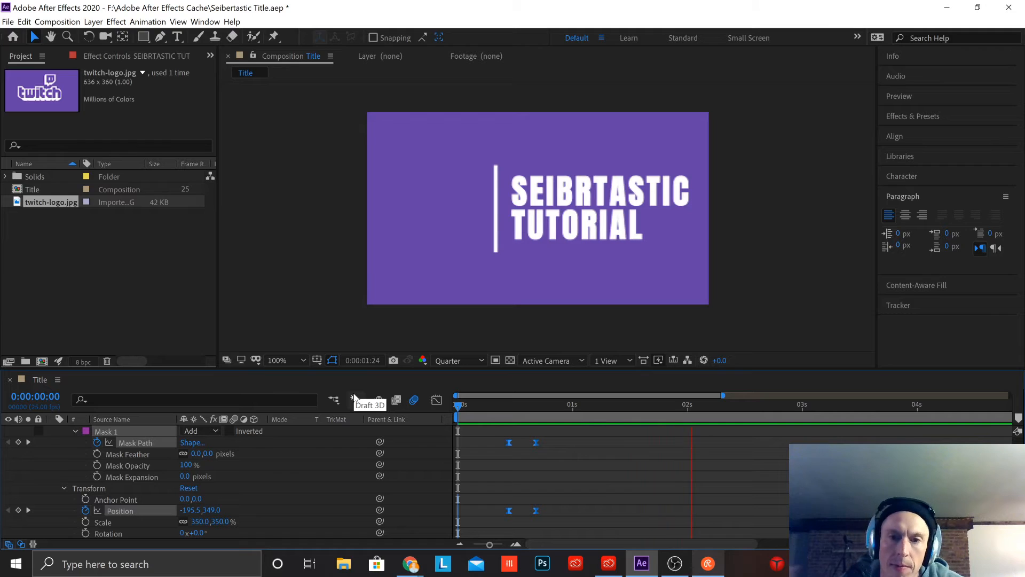
key(space)
click(555, 445)
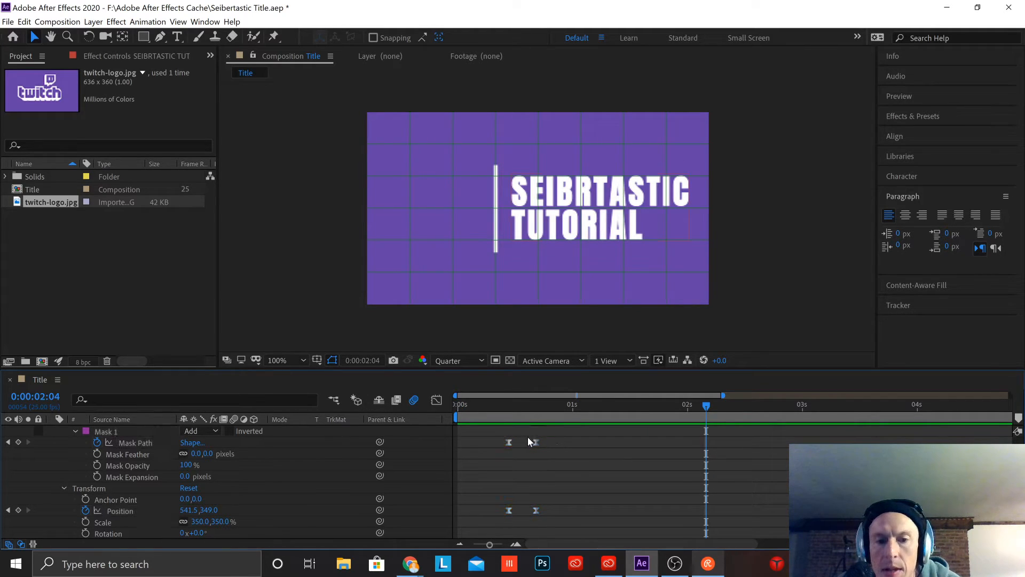
Step: Shift the title text layer with its keyframes about 6 frames later, starting at about frame 17, and return to the composition start
drag(525, 438, 556, 517)
click(596, 461)
scroll(604, 459, up, 2)
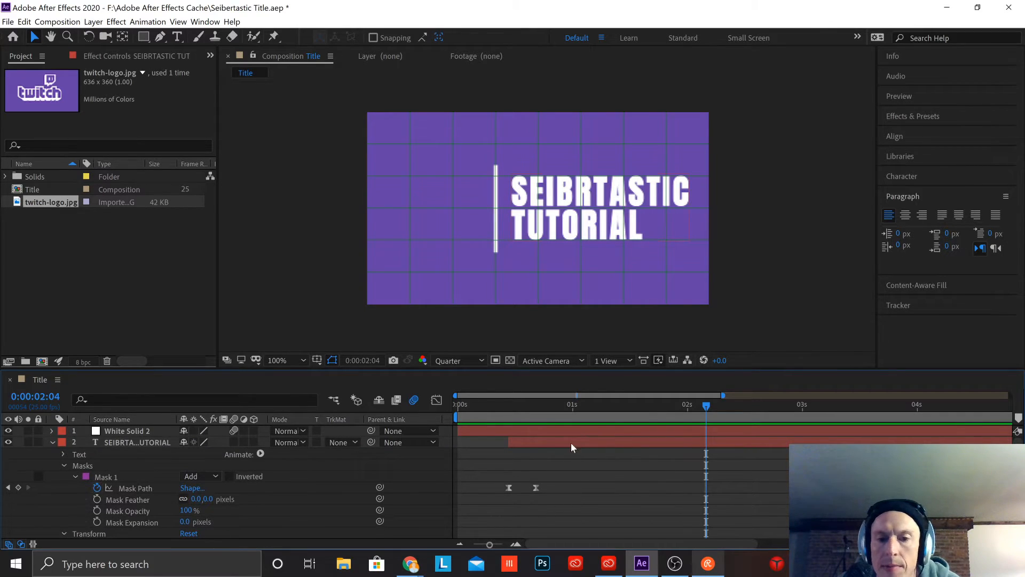
drag(520, 442, 554, 447)
key(Home)
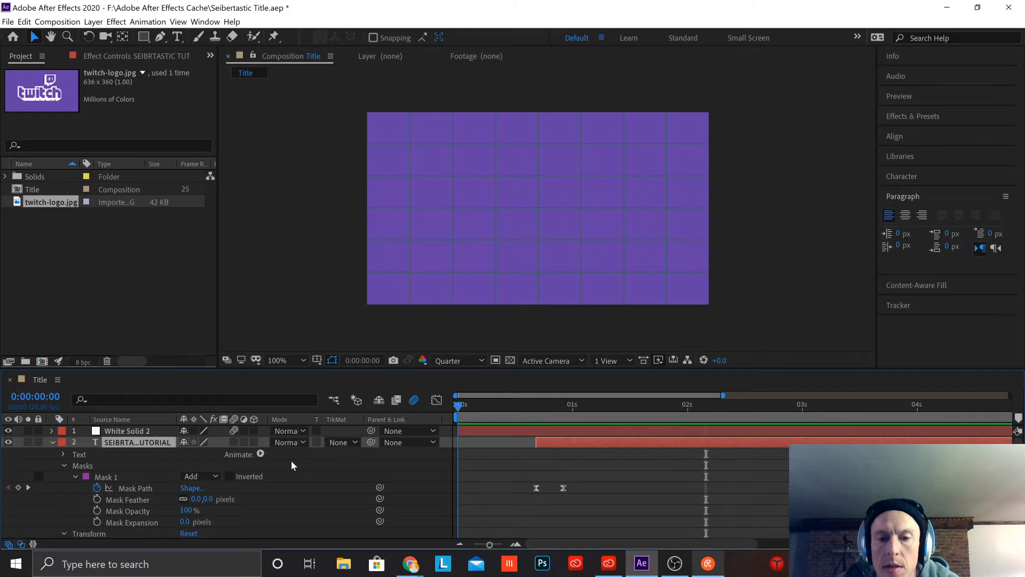
Step: Preview the retimed title text animation from the start and collapse the title text layer's properties
key(space)
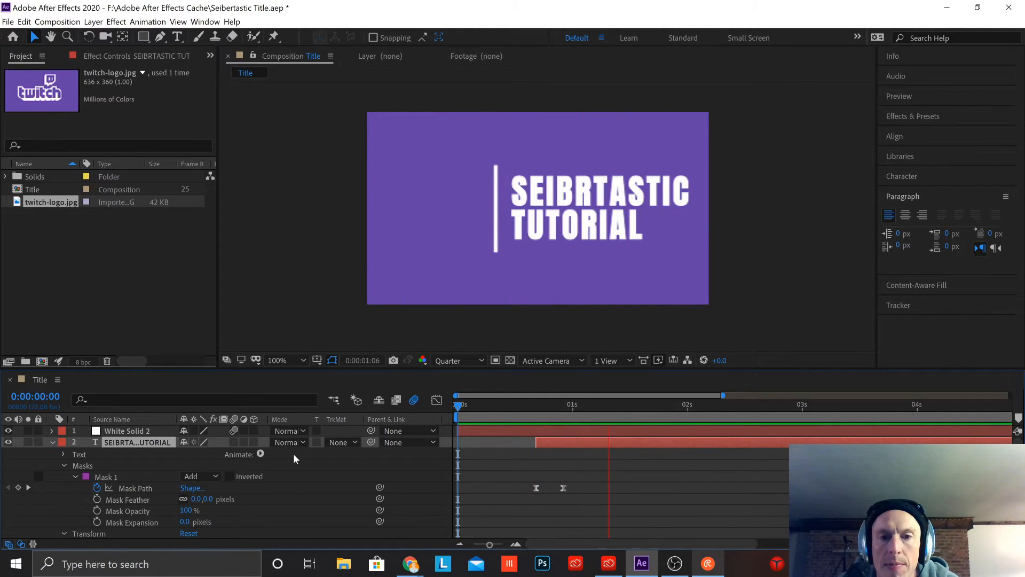
key(space)
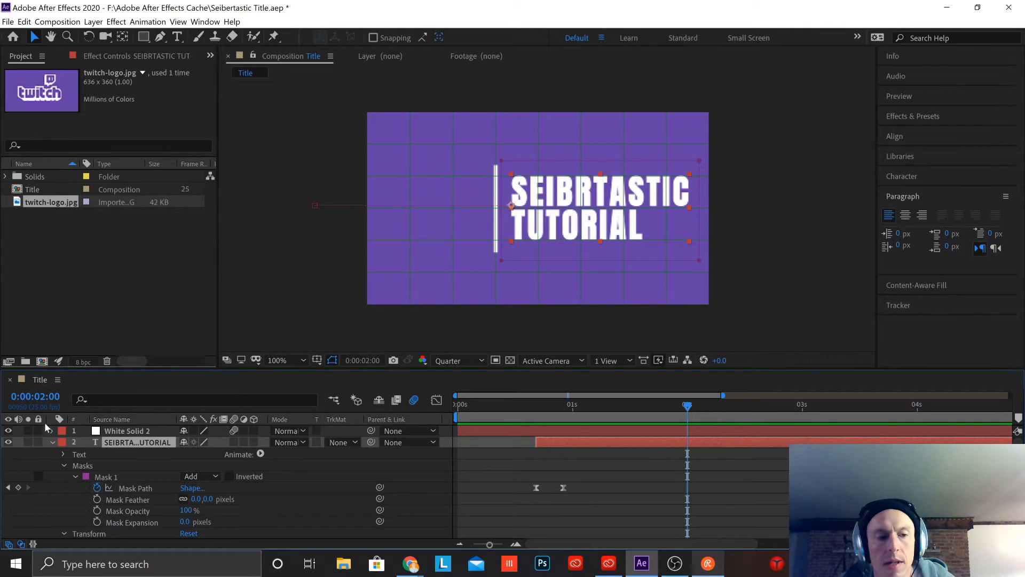
click(53, 440)
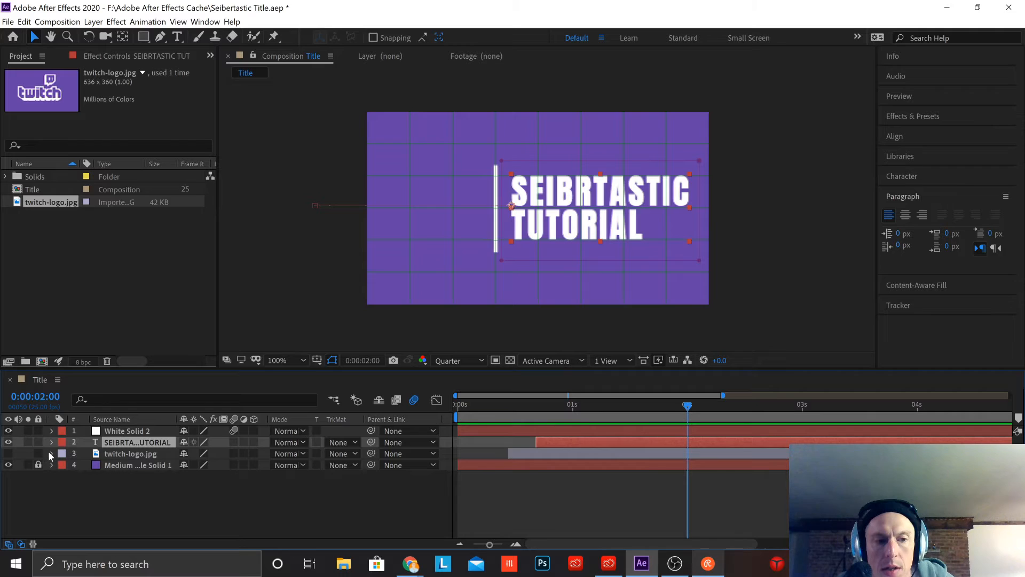
Step: Show the twitch-logo.jpg layer, hide the title text layer, and select the logo layer
click(9, 453)
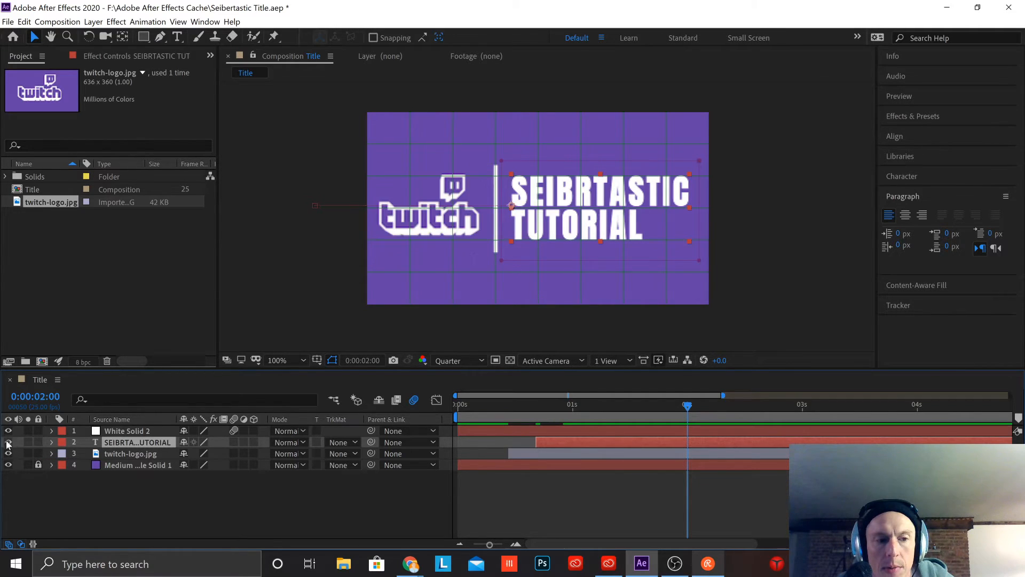
click(8, 442)
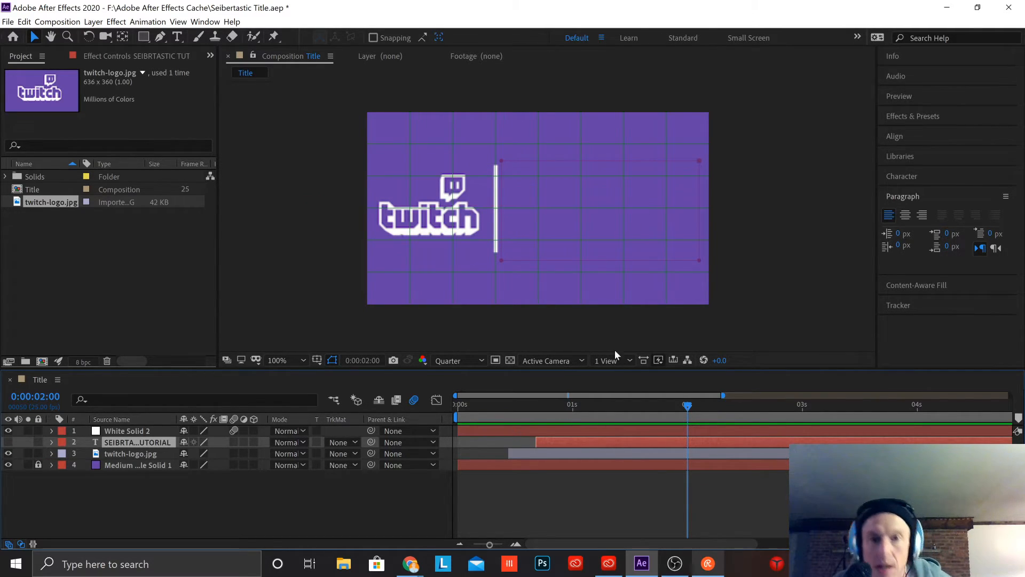
click(131, 453)
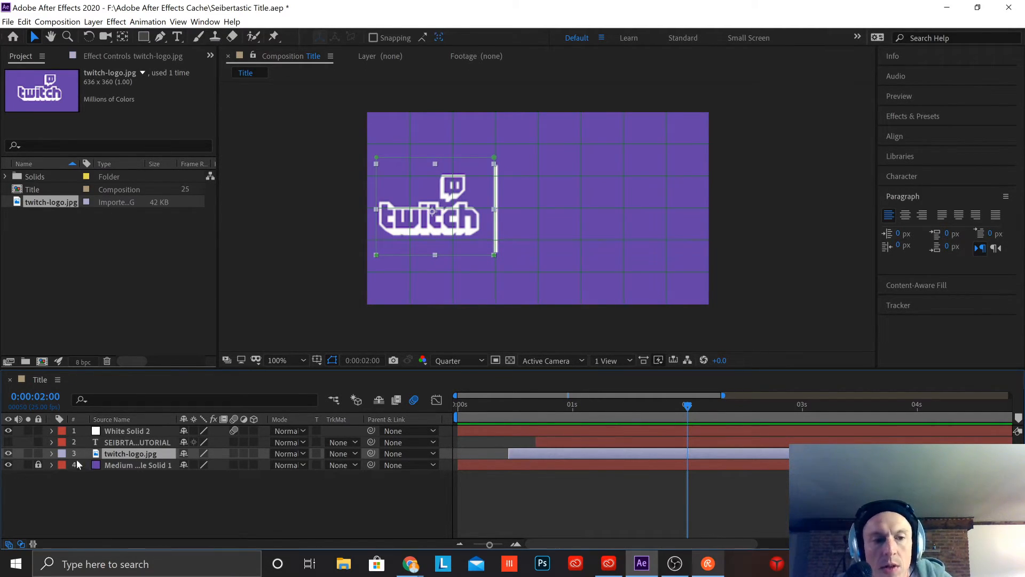
Step: Expand the logo layer's mask and transform properties and add starting Position and Mask Path keyframes at frame 17
click(51, 453)
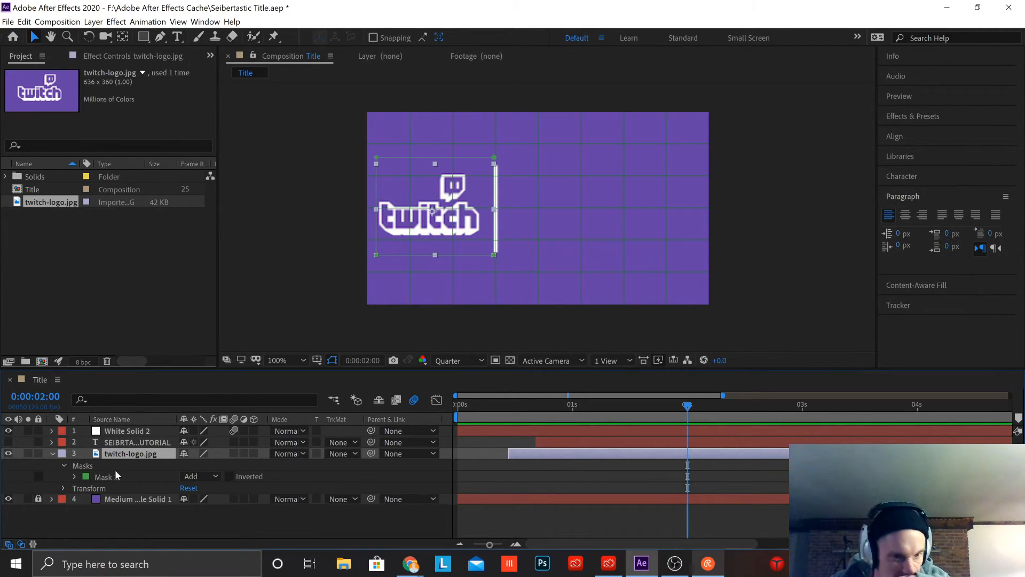
mouse_move(687, 407)
mouse_down()
mouse_move(500, 430)
mouse_move(535, 434)
mouse_up()
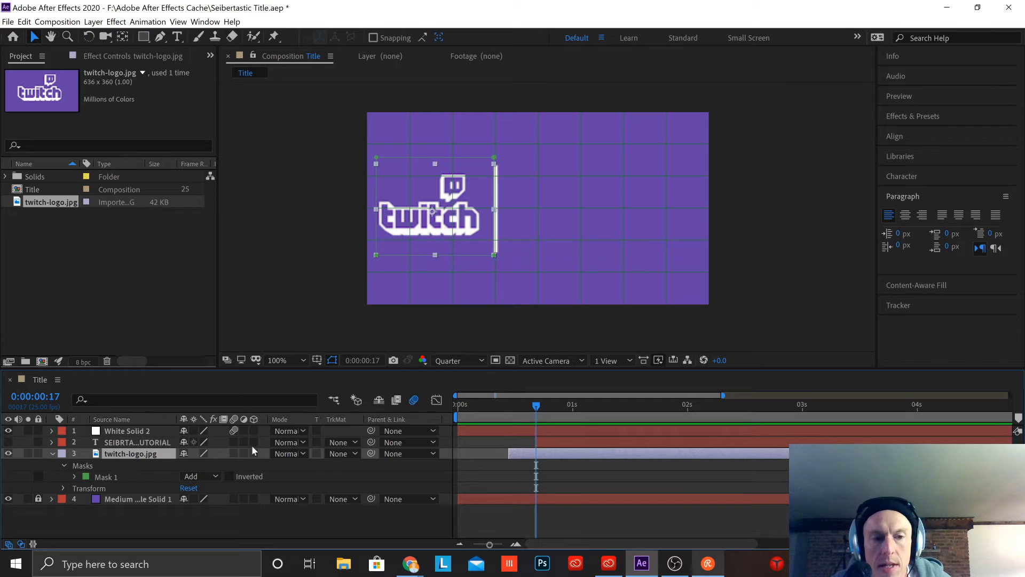
click(75, 476)
scroll(121, 506, down, 1)
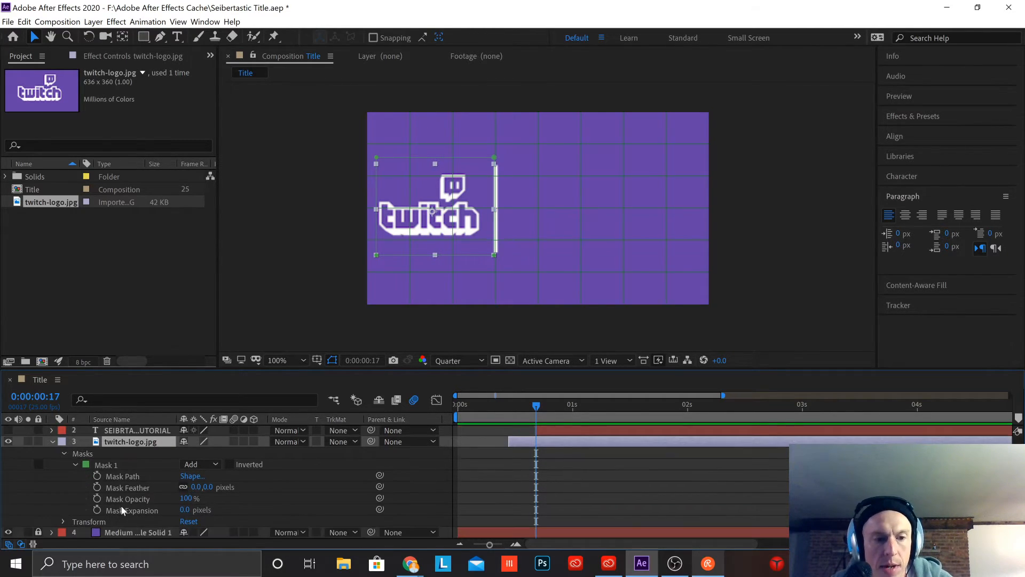
click(63, 521)
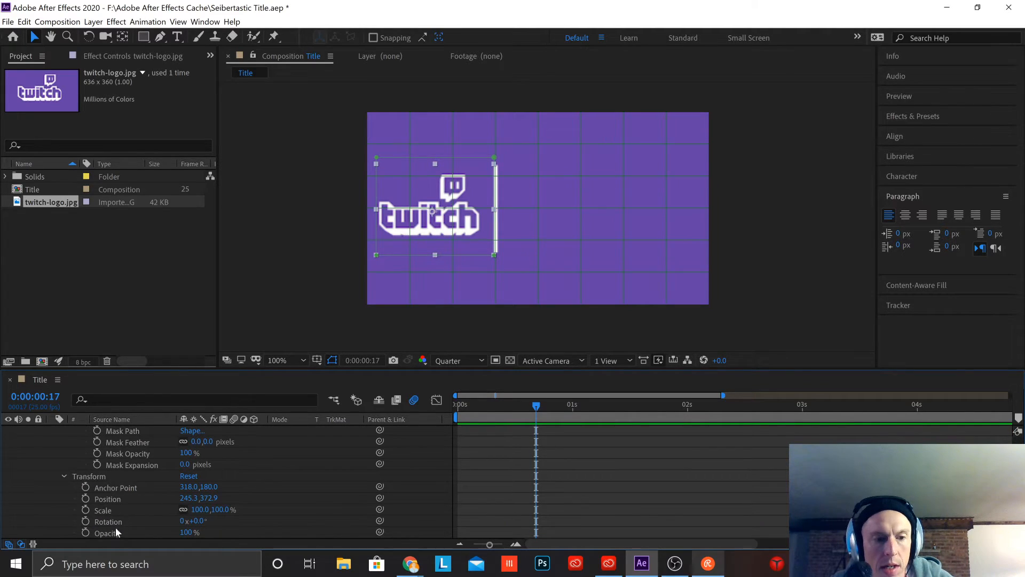
click(86, 498)
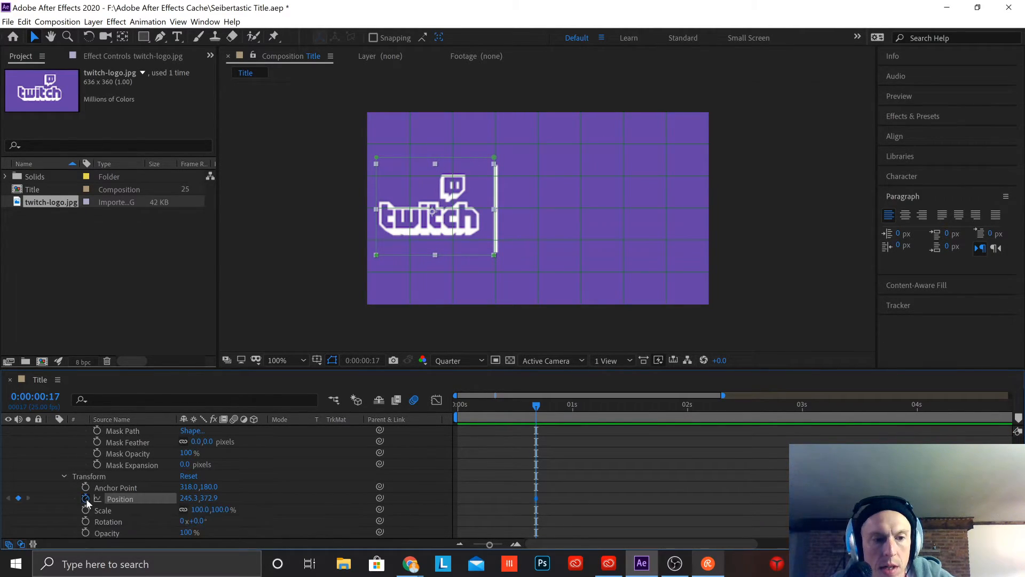
scroll(114, 498, up, 3)
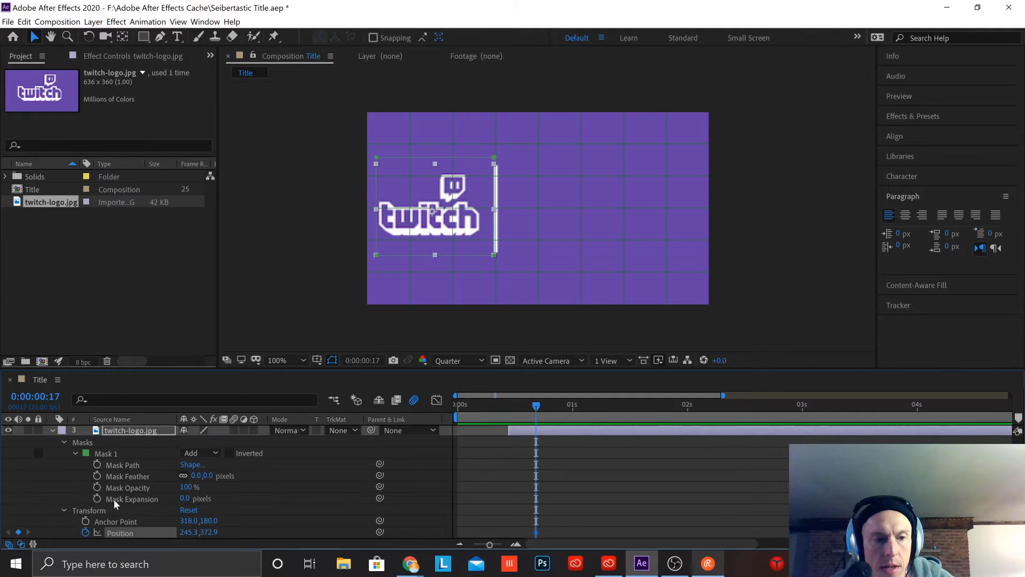
click(98, 465)
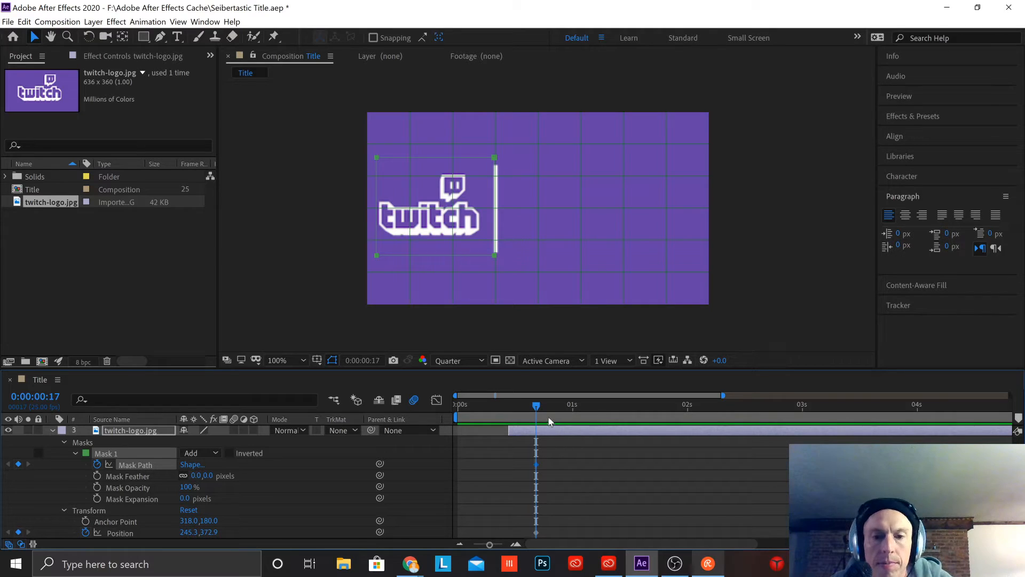
Step: At frame 11, add a Mask Path keyframe and move the logo across the divider line to Position 725.3, 372.9
drag(537, 407, 507, 412)
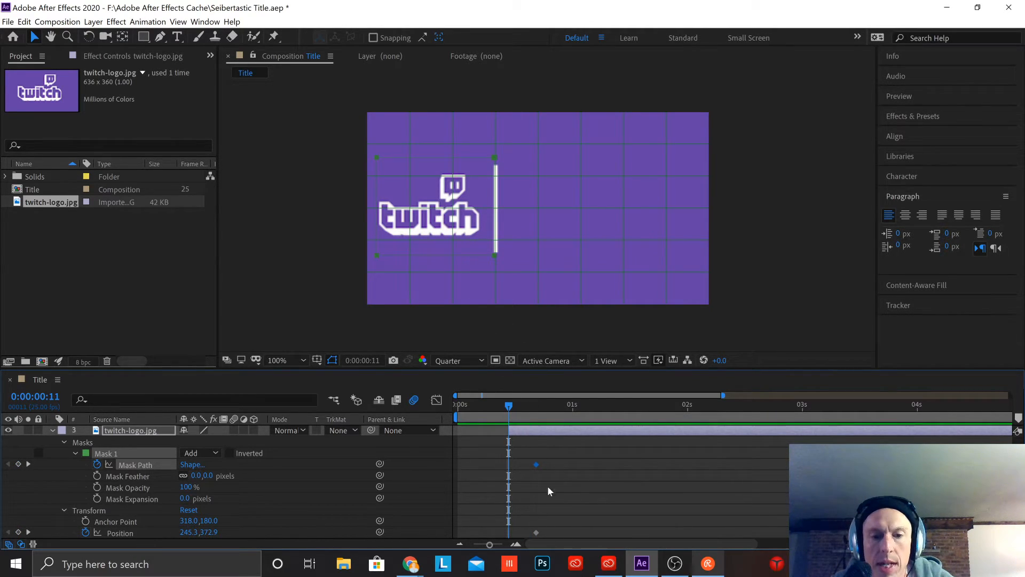
click(18, 465)
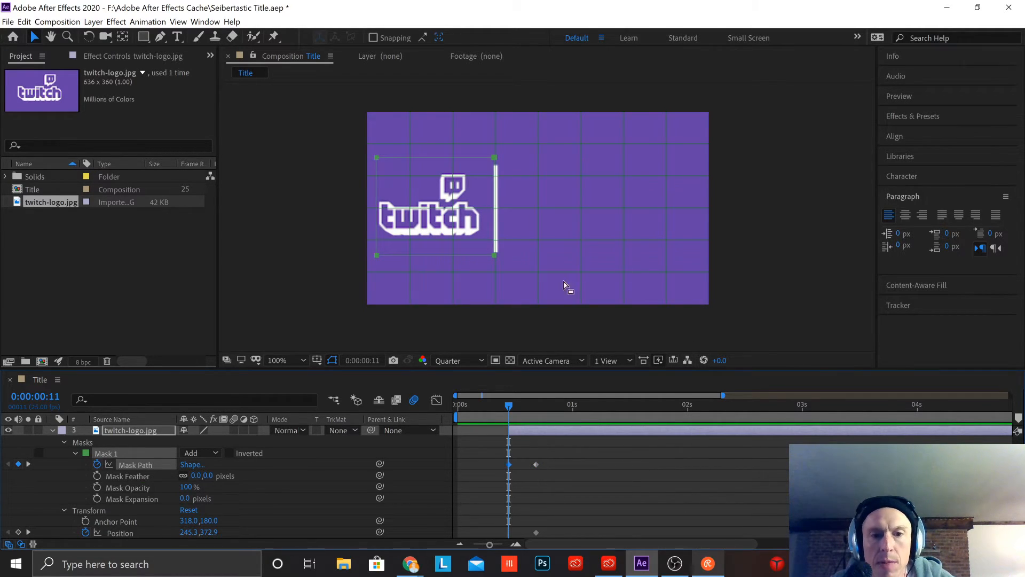
scroll(544, 446, down, 4)
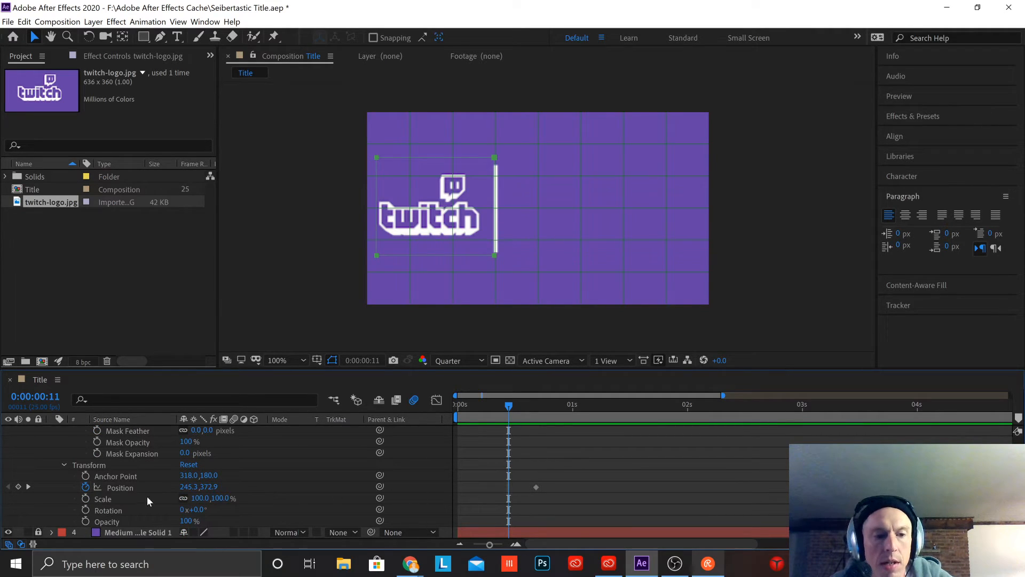
click(127, 488)
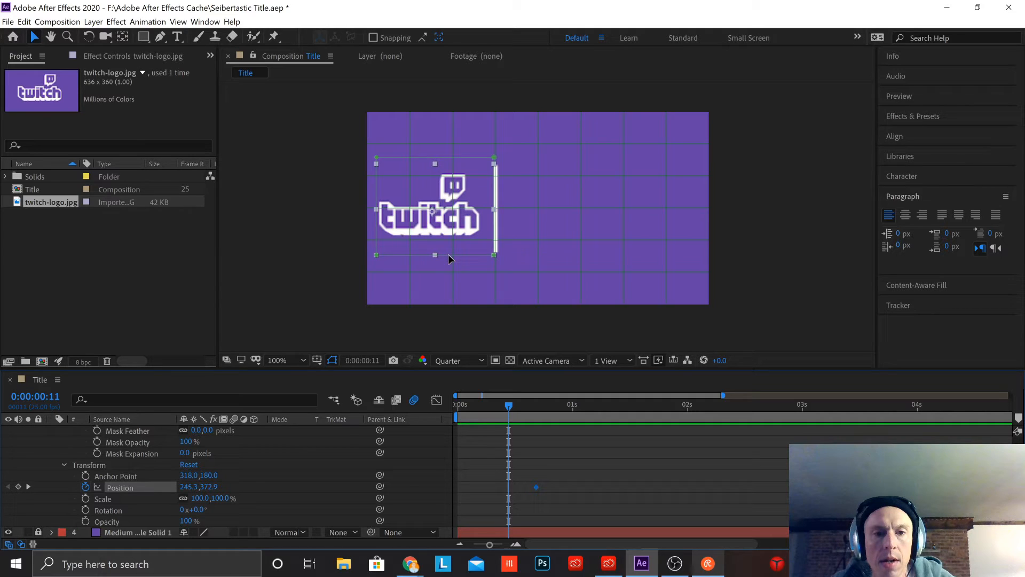
drag(447, 255, 462, 256)
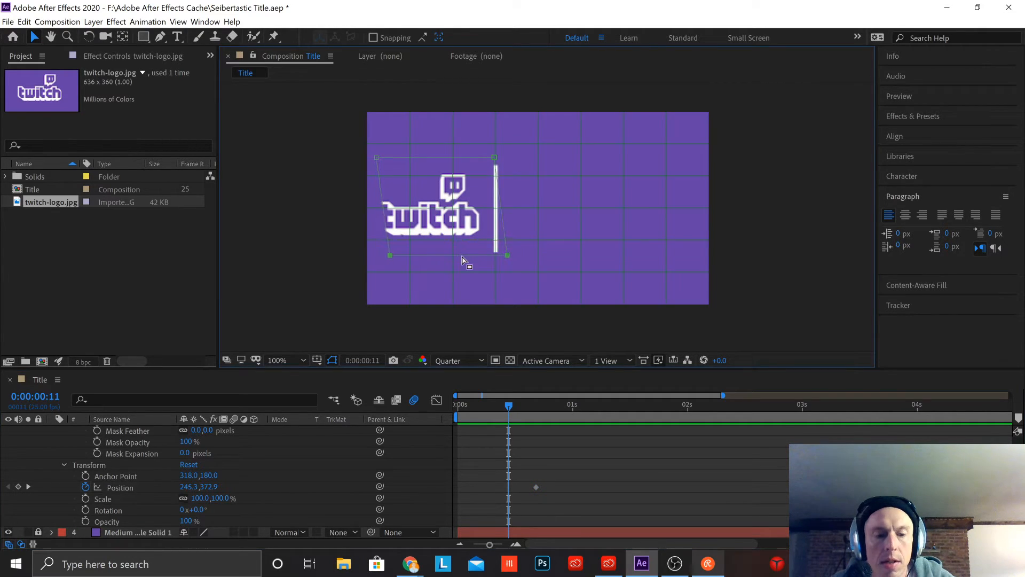
key(ctrl+z)
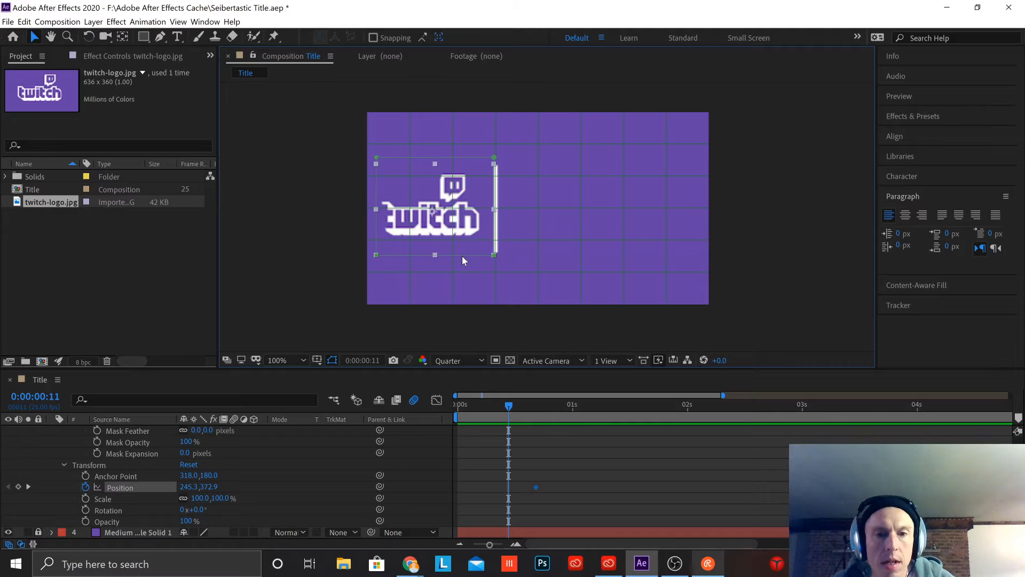
drag(461, 254, 594, 237)
key(ctrl+z)
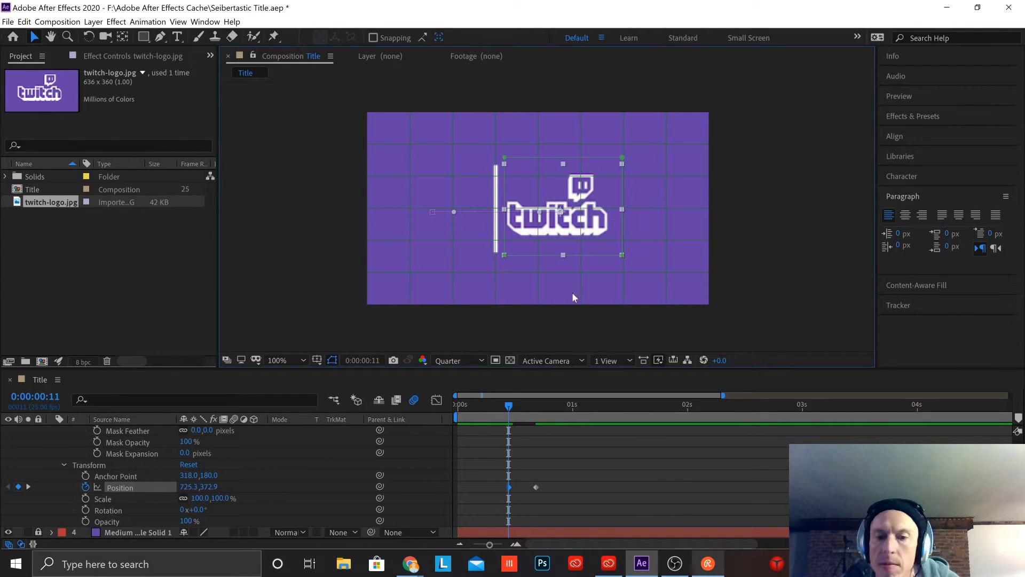
Step: Check the logo's placement at frame 17, select its Mask Path keyframes, and return to frame 11
scroll(574, 458, up, 2)
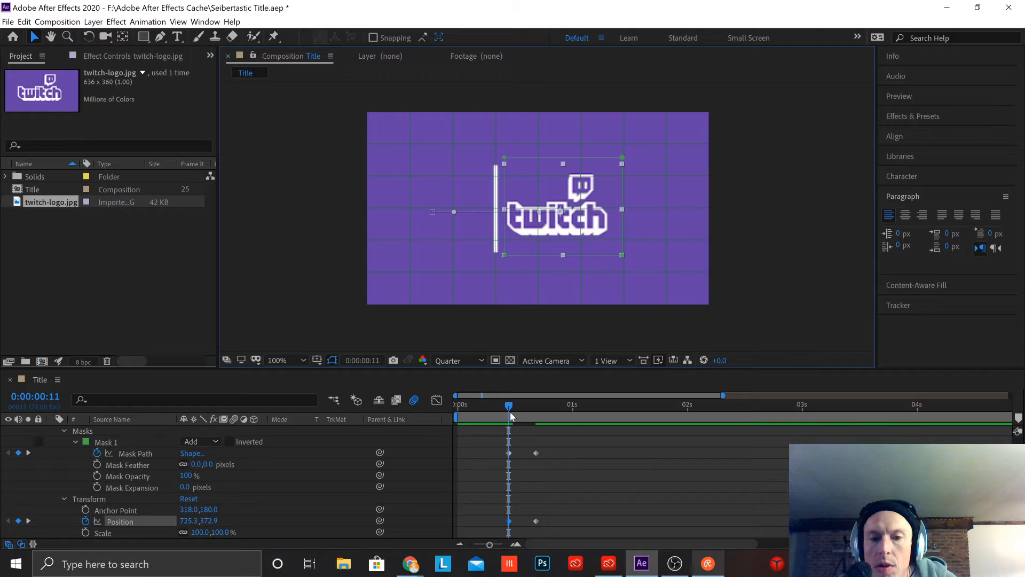
drag(510, 405, 536, 430)
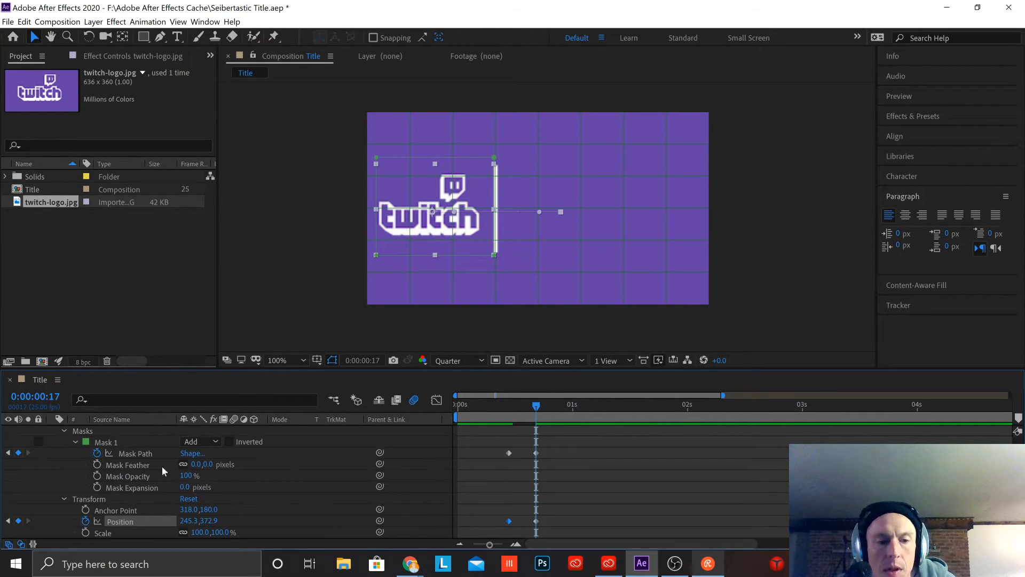
click(124, 455)
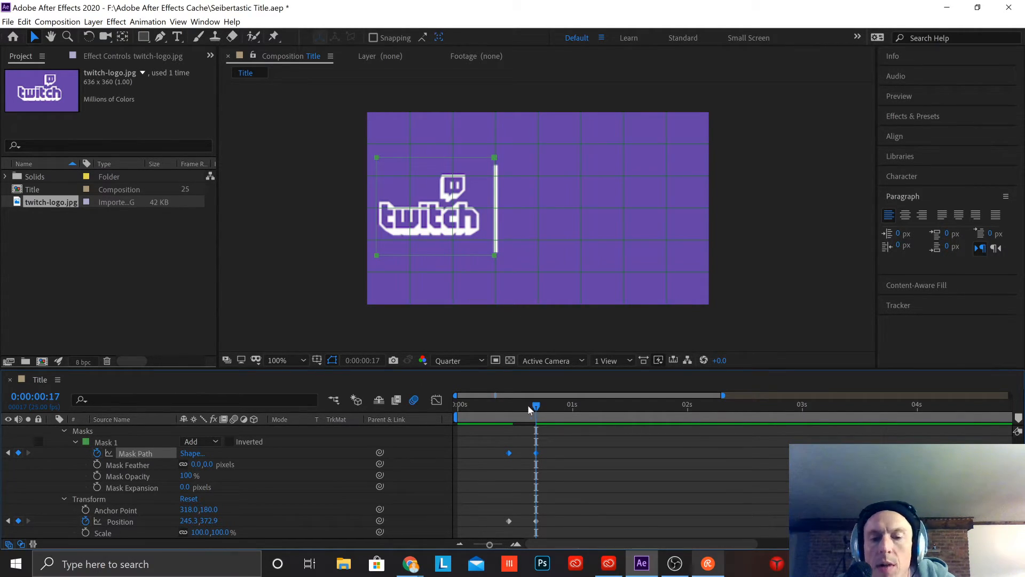
drag(537, 407, 510, 415)
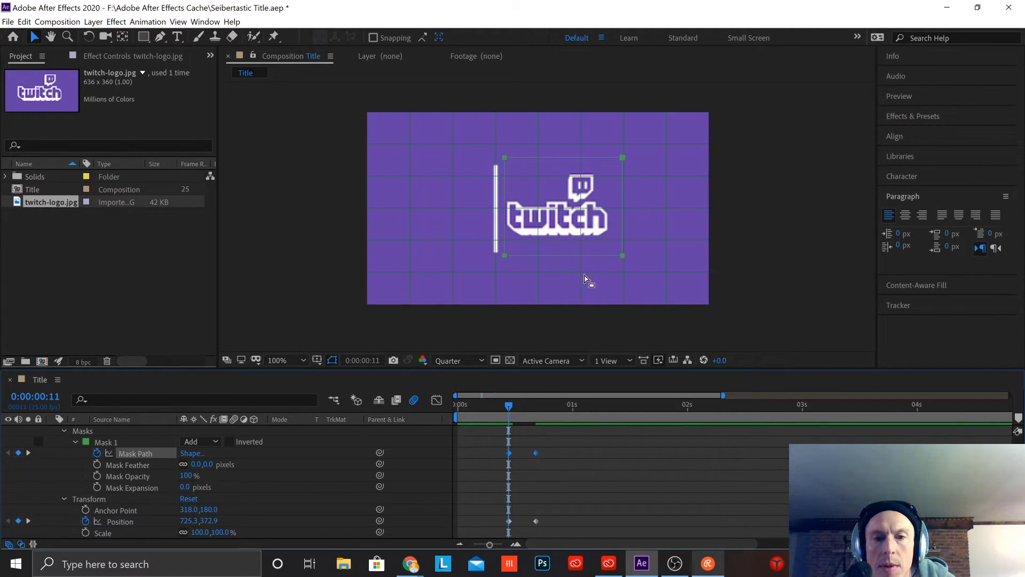
Step: Try to move the Twitch logo's Mask 1 outline at frame 11
drag(564, 257, 621, 254)
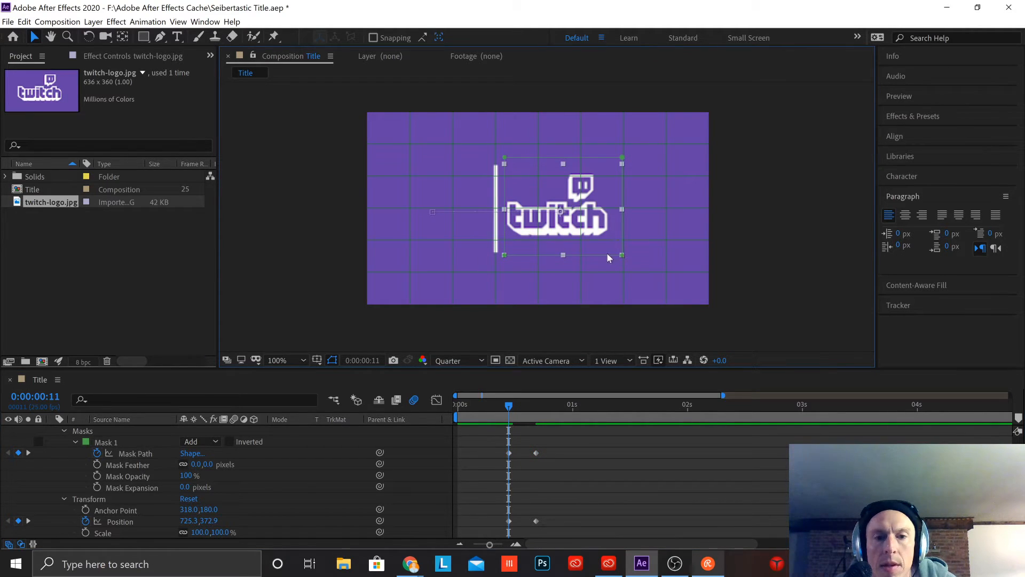
click(119, 453)
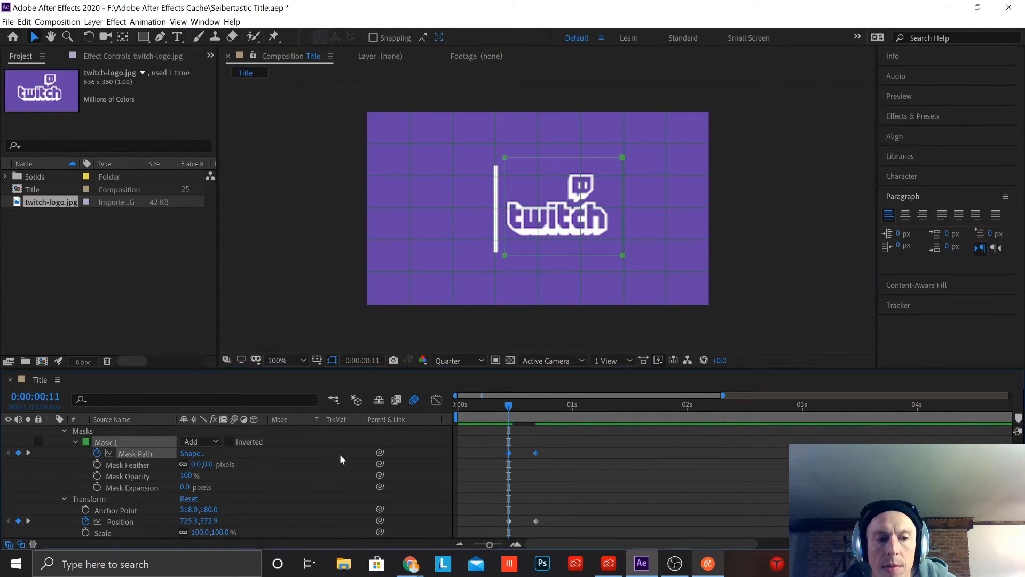
click(498, 453)
click(509, 453)
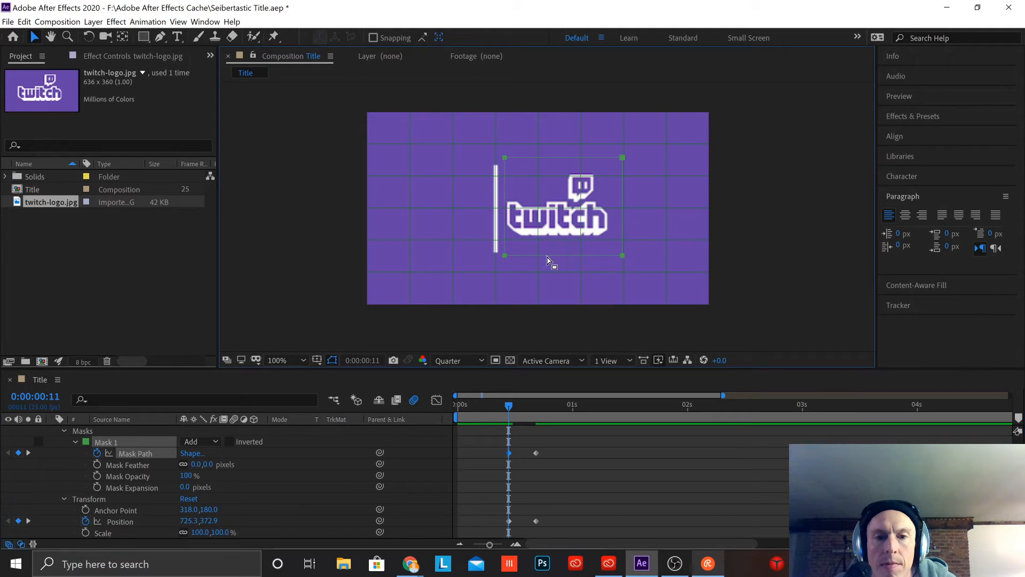
click(552, 280)
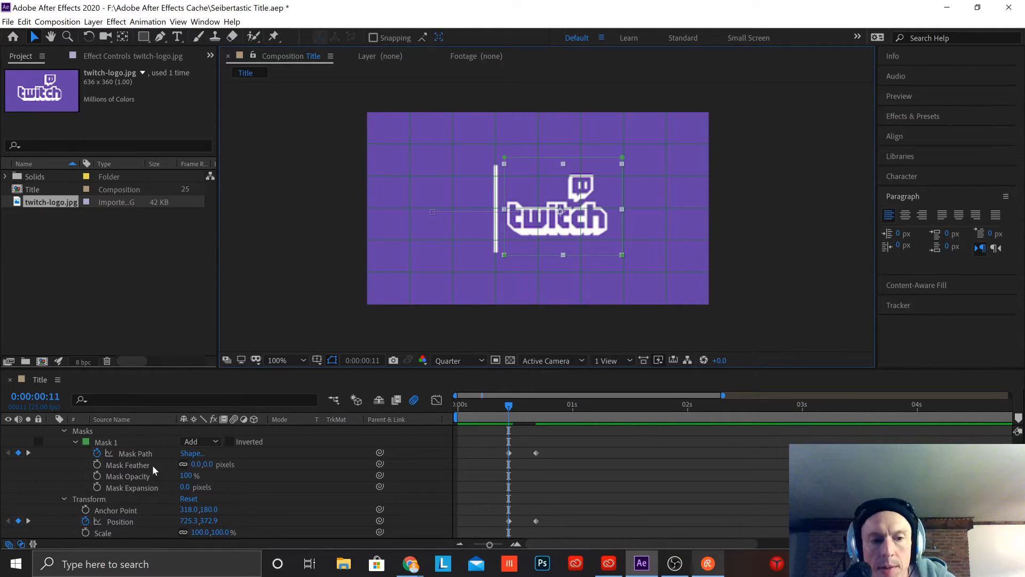
click(139, 453)
click(618, 215)
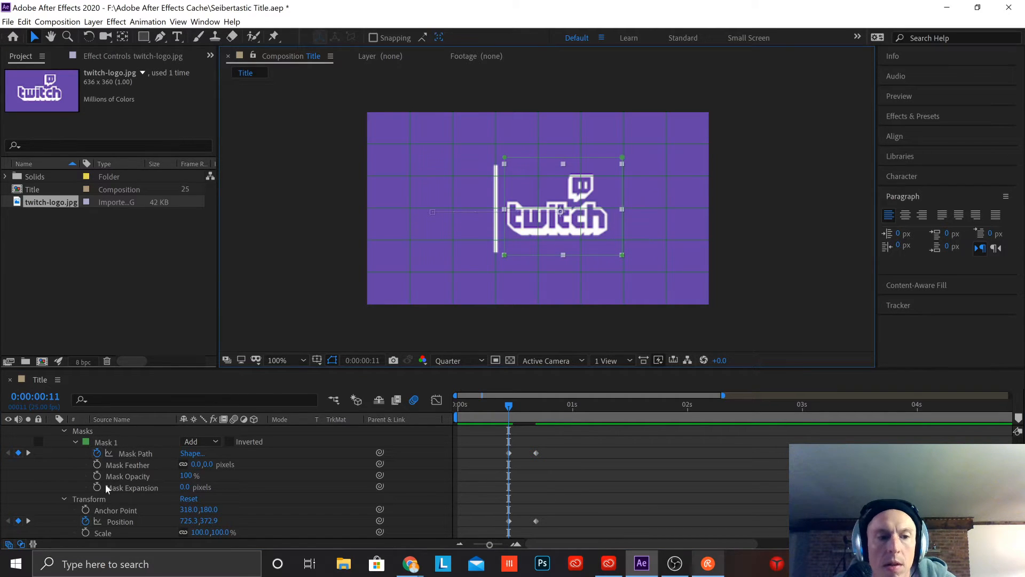
click(165, 453)
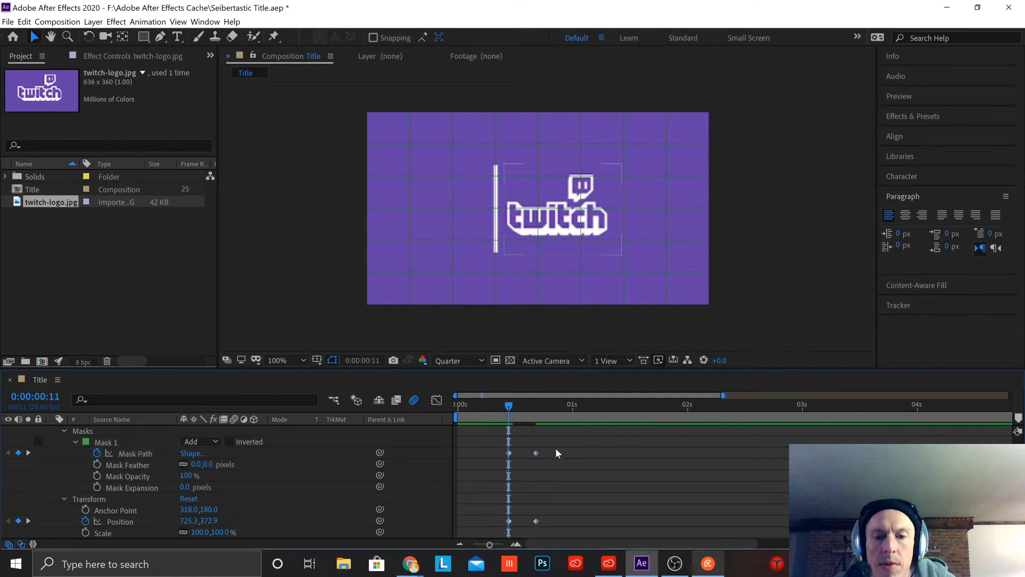
click(510, 453)
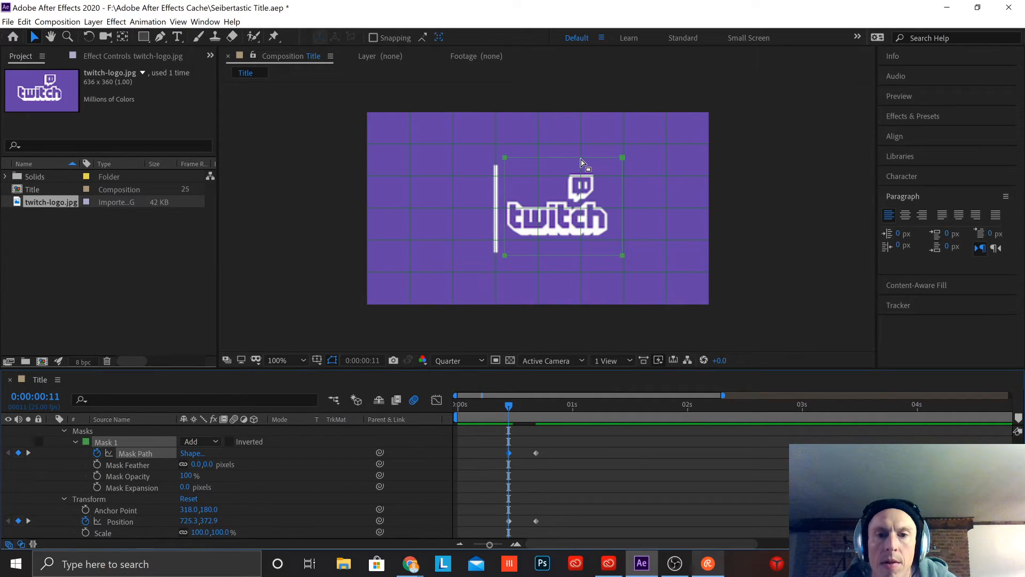
click(555, 158)
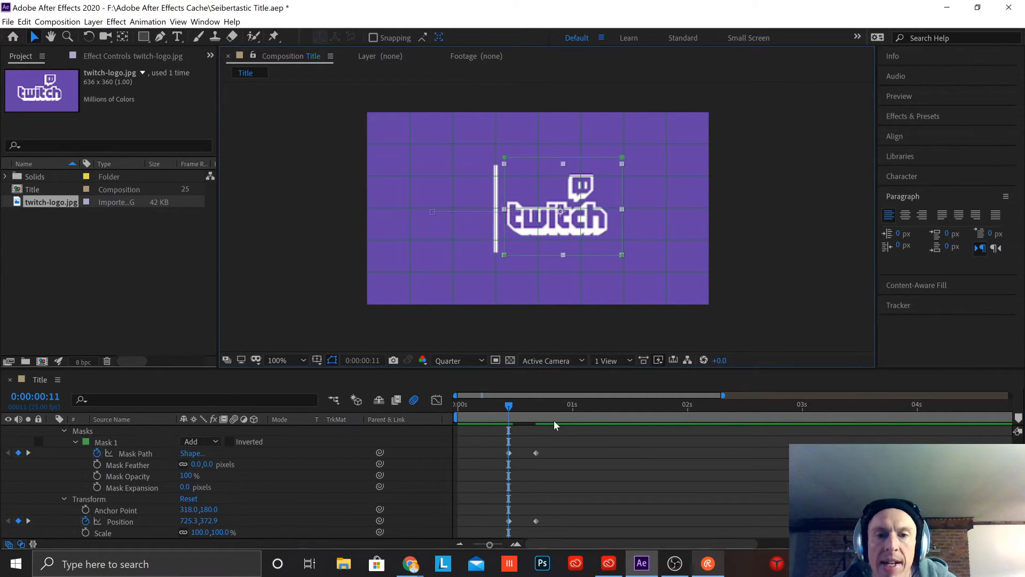
Step: Select the logo's Mask Path keyframe at frame 11 and move the Mask 1 outline to the opposite side of the divider line
click(129, 454)
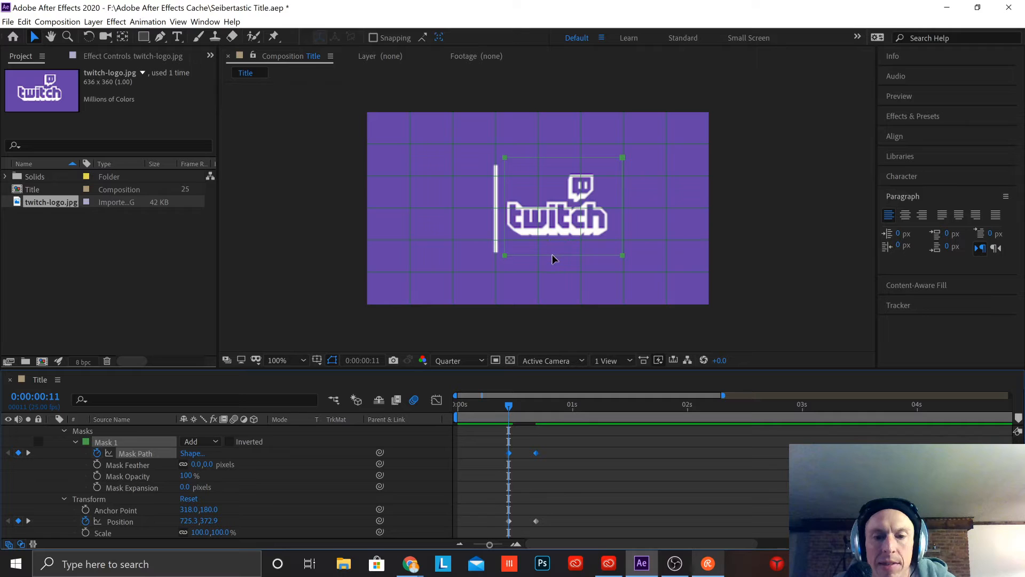
click(530, 468)
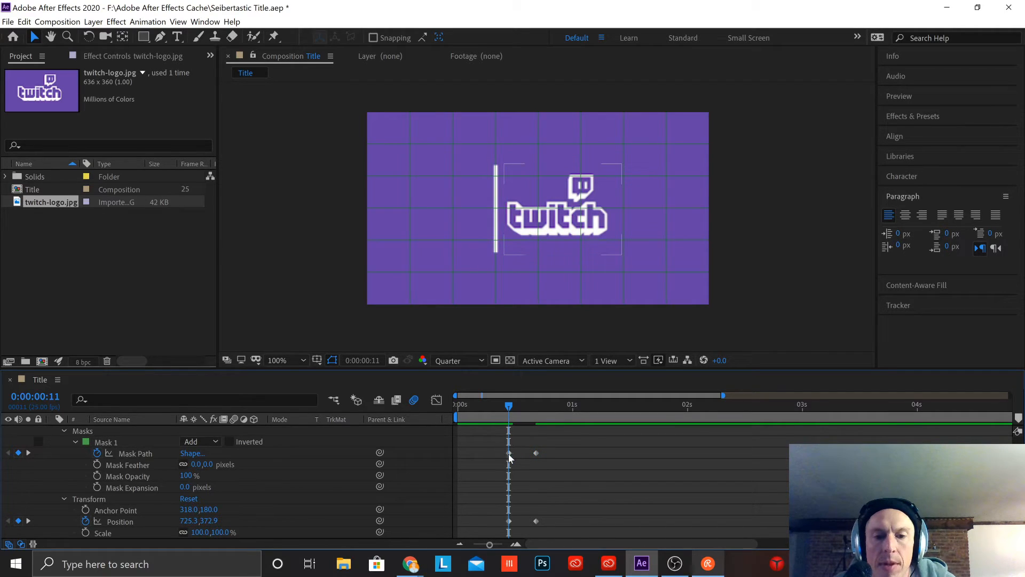
click(509, 453)
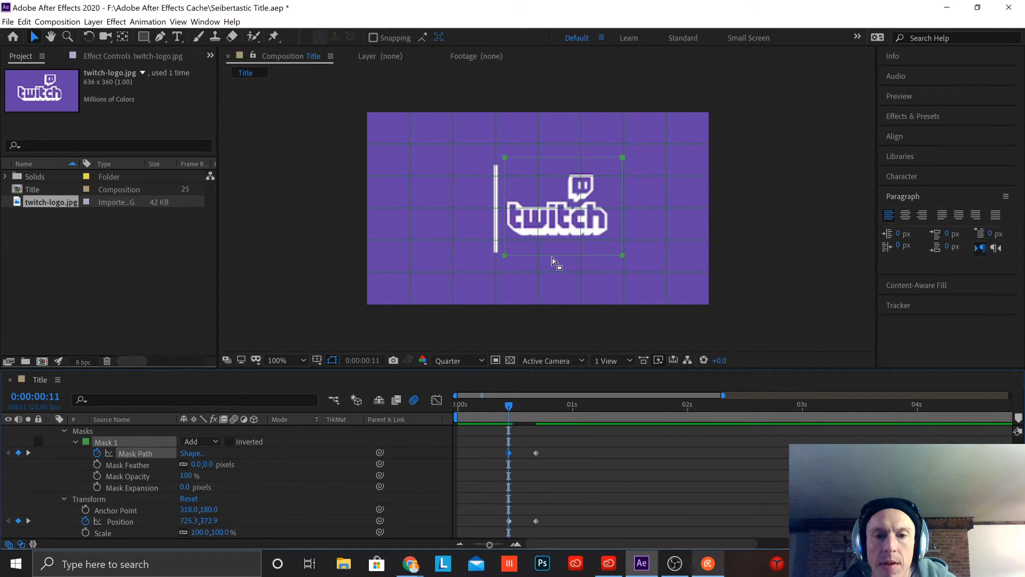
drag(552, 254, 426, 265)
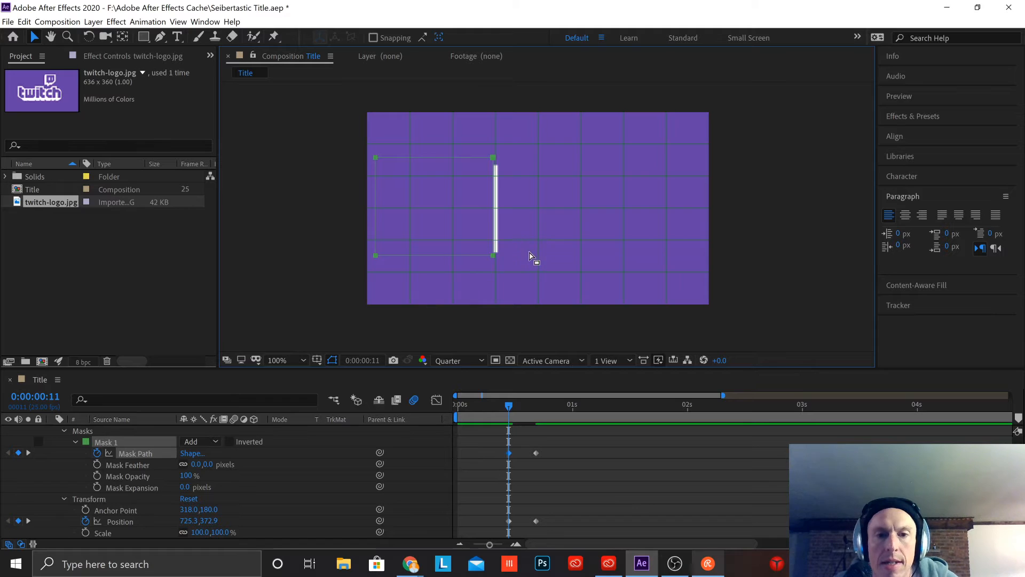
Step: Preview the masked logo slide-out twice from the start of the composition, collapsing the twitch-logo.jpg layer's properties between playbacks
drag(511, 404, 437, 401)
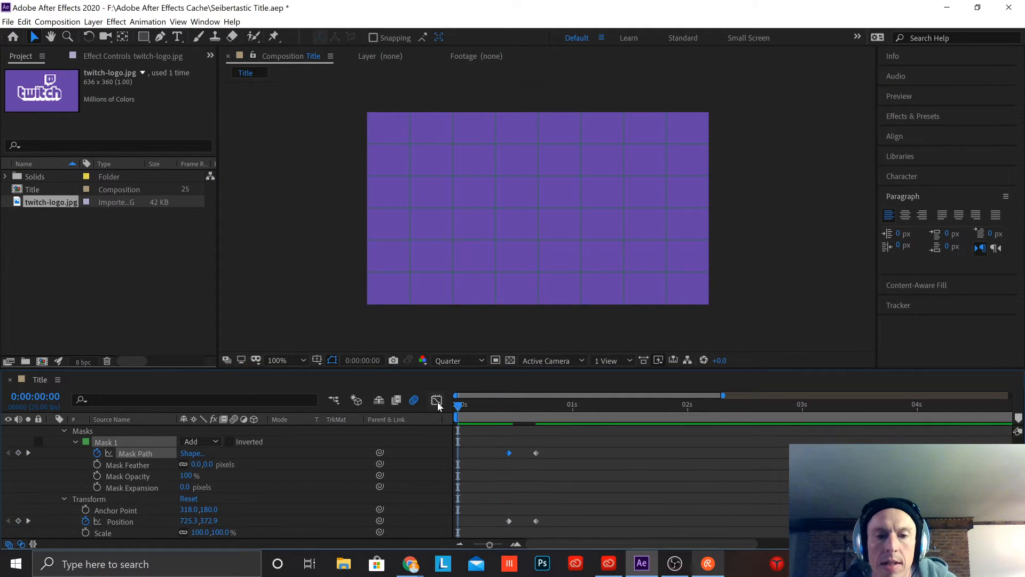
key(space)
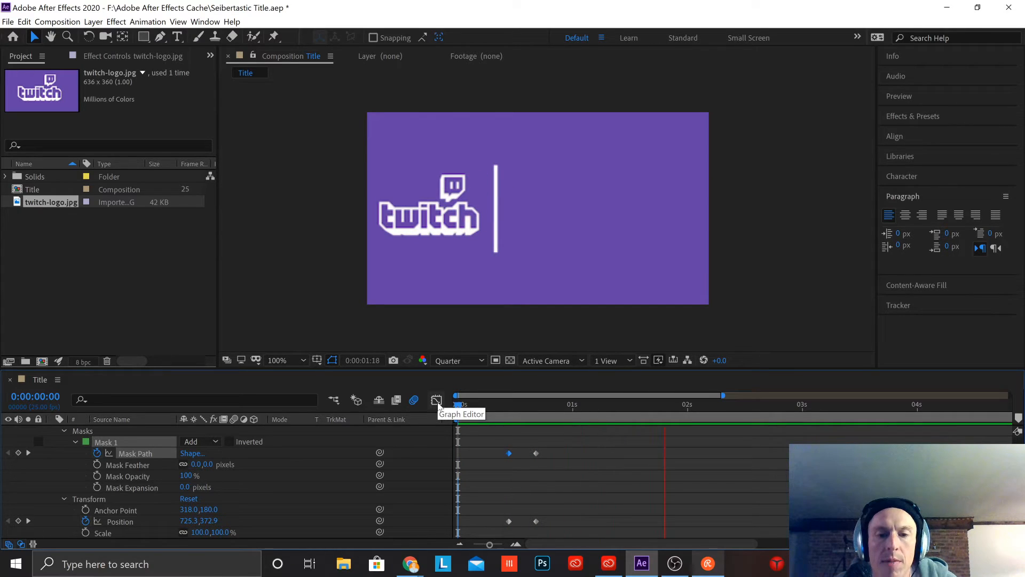
key(space)
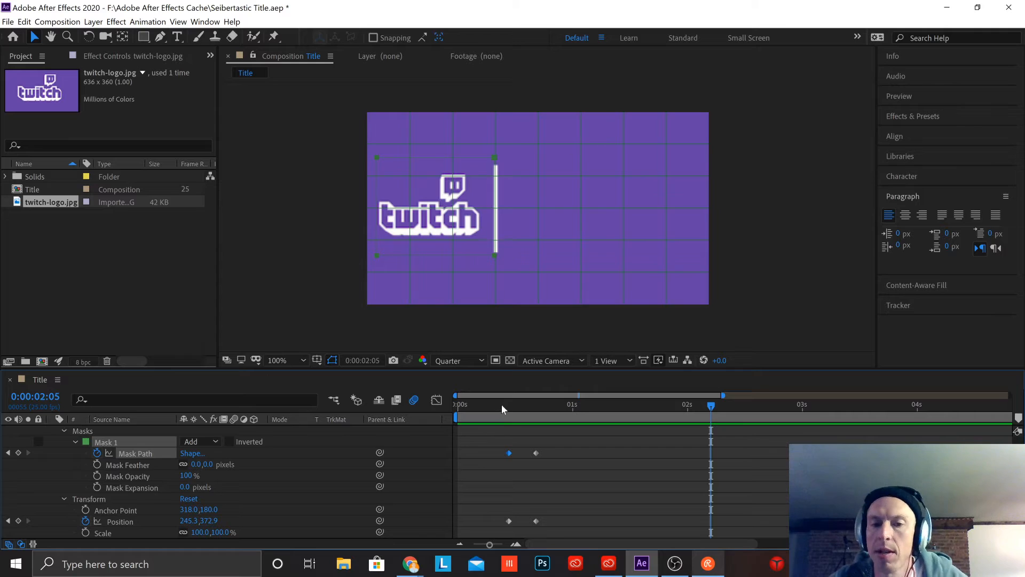
click(64, 430)
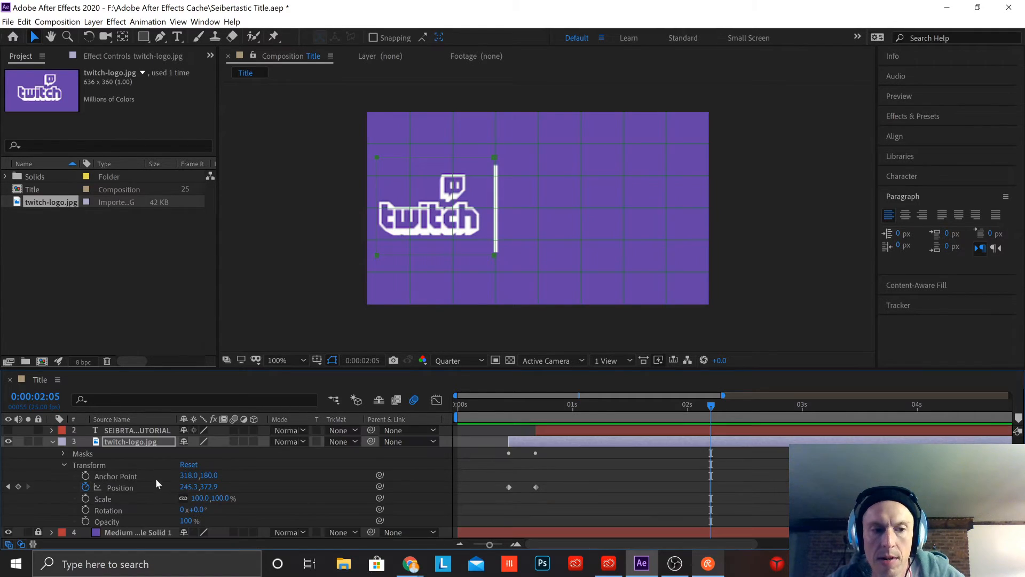
click(53, 441)
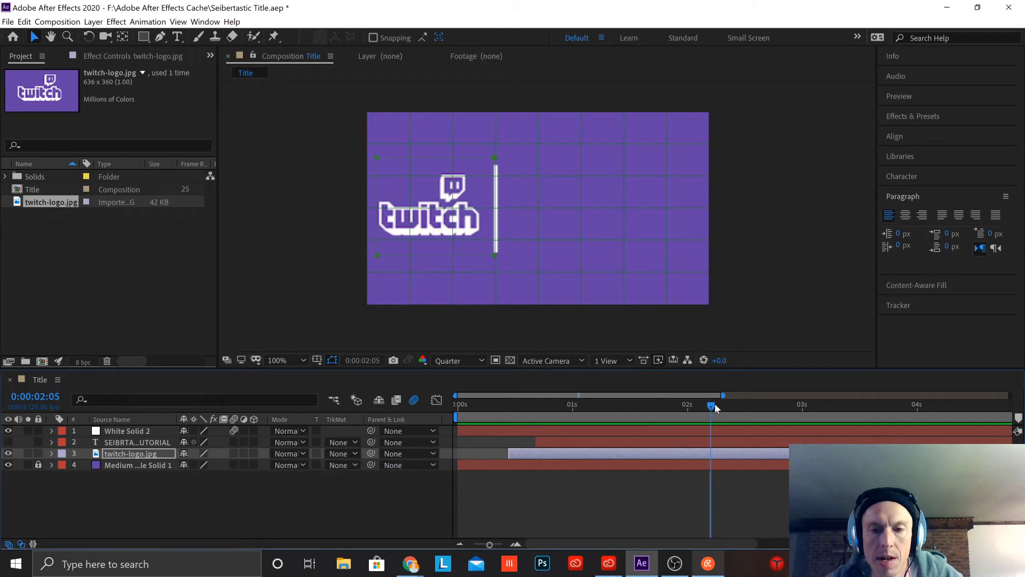
drag(703, 405, 328, 441)
key(space)
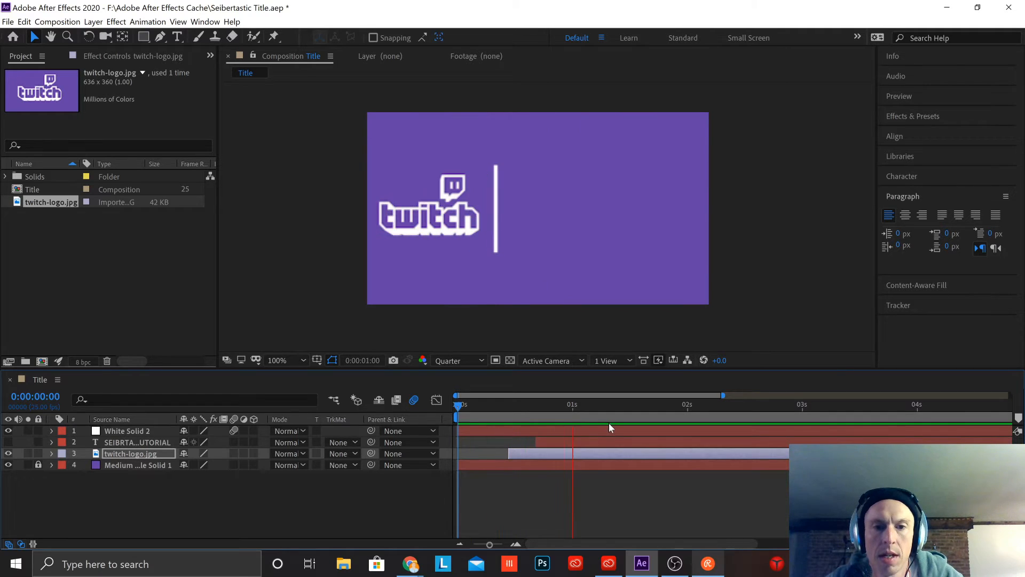
key(space)
Step: Expand the title text layer and examine its Mask Path and Position keyframes at frame 23
click(51, 442)
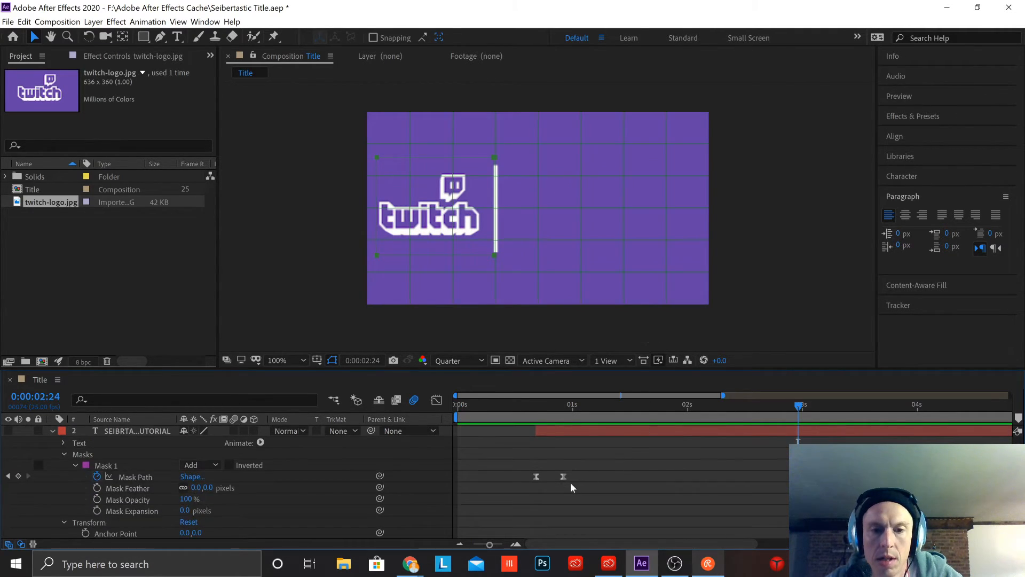
click(119, 464)
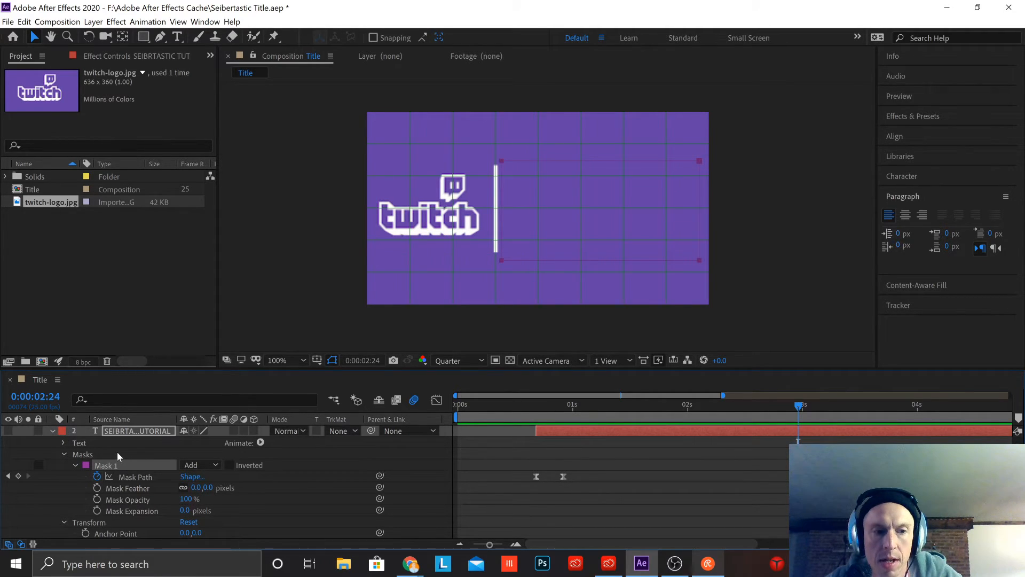
scroll(128, 521, down, 3)
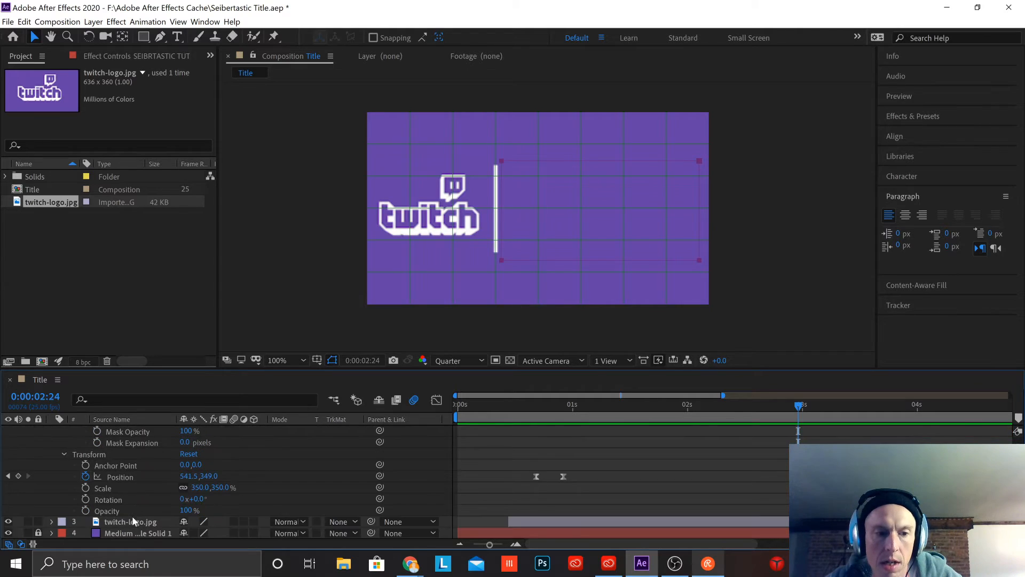
click(130, 478)
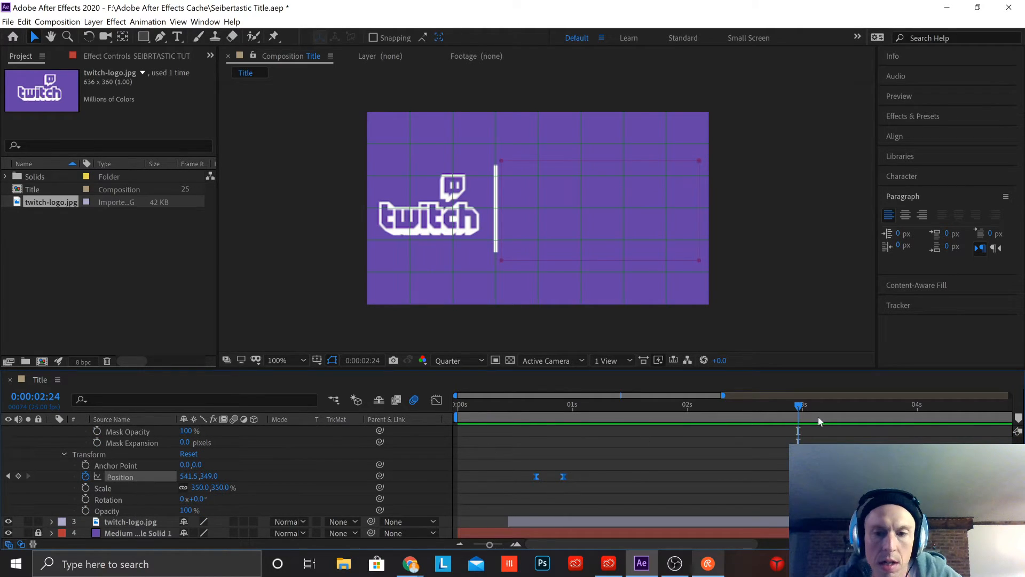
drag(748, 405, 590, 456)
scroll(590, 457, up, 2)
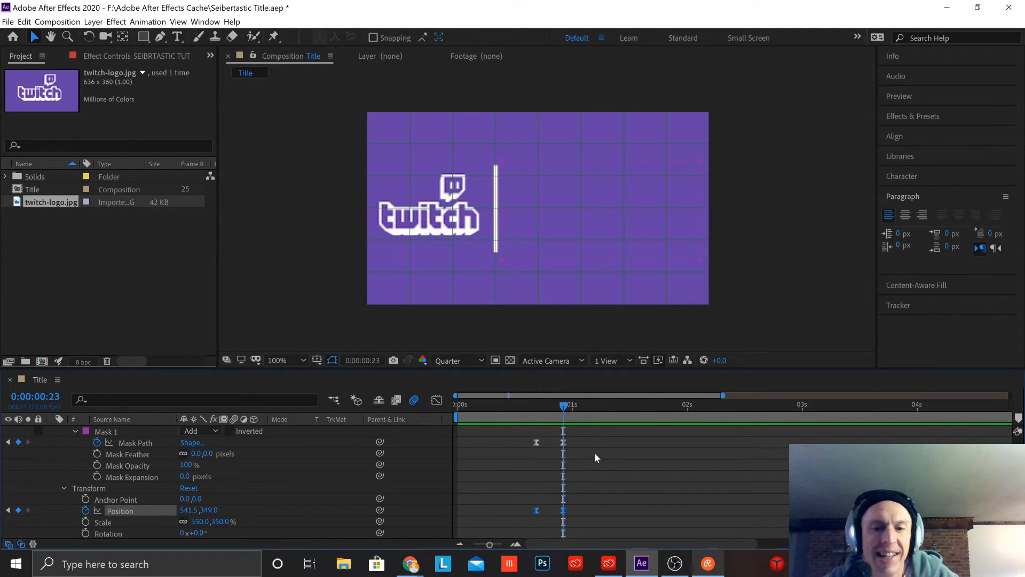
mouse_move(563, 406)
mouse_down()
mouse_move(531, 406)
mouse_move(563, 408)
mouse_up()
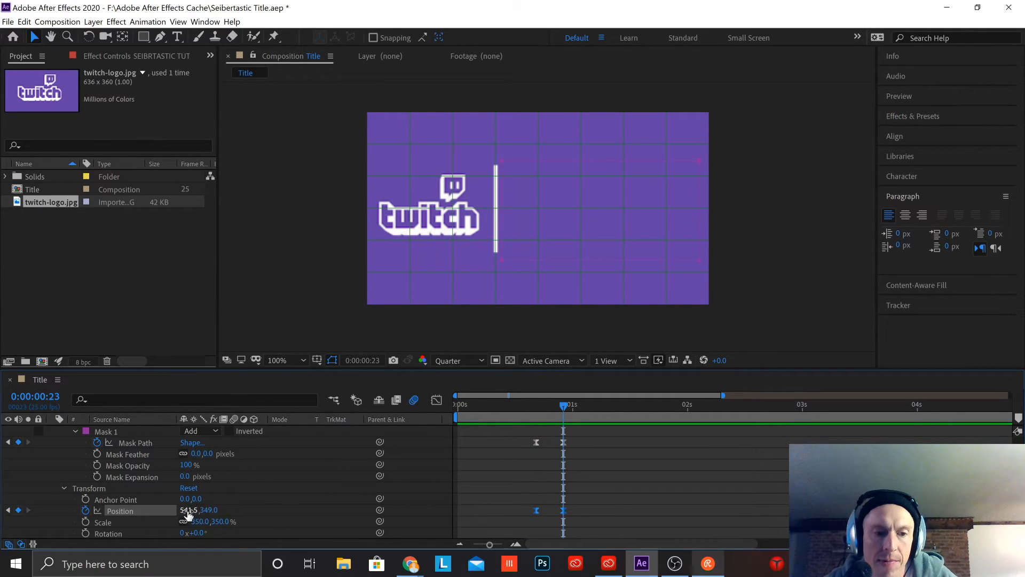
drag(188, 513, 213, 521)
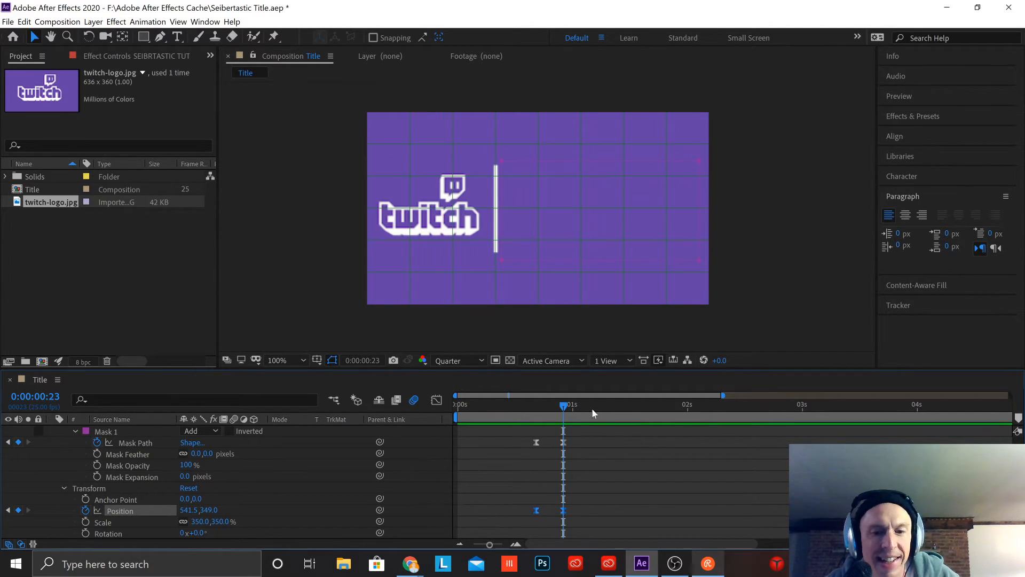
Step: Shift the title text layer's Mask 1 outline slightly away from the divider line at frame 23 and deselect it
click(536, 442)
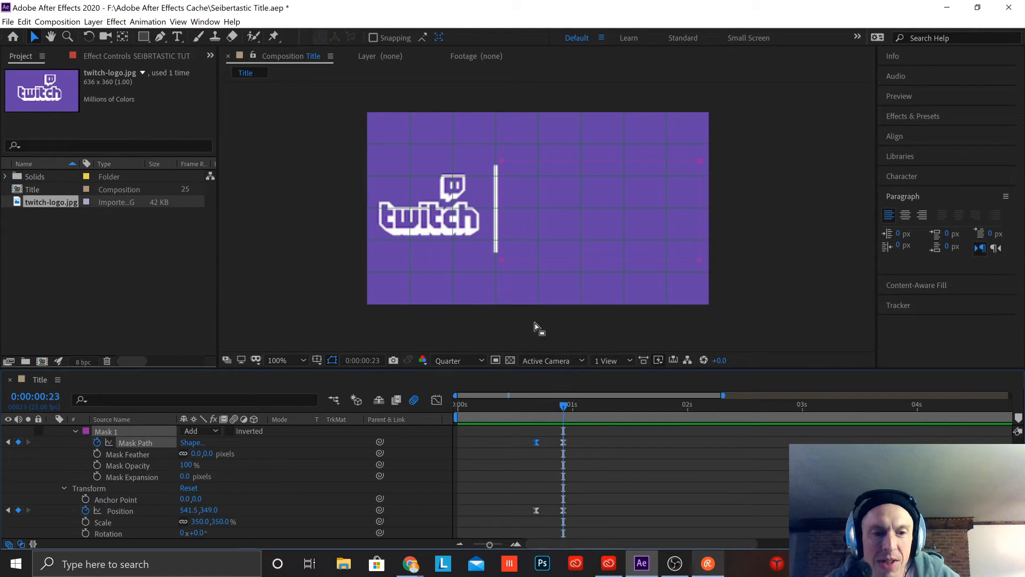
drag(526, 264, 560, 273)
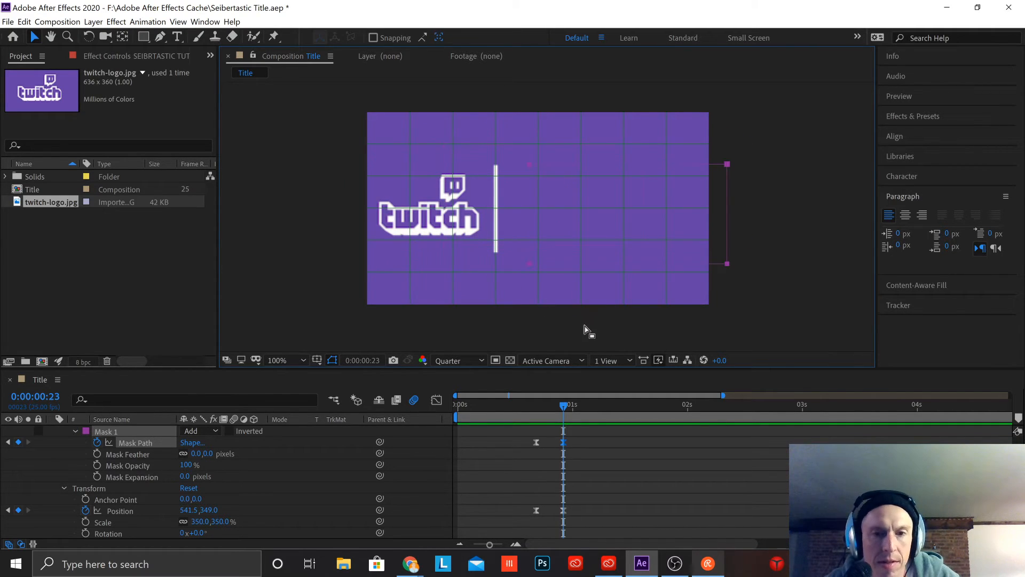
click(798, 335)
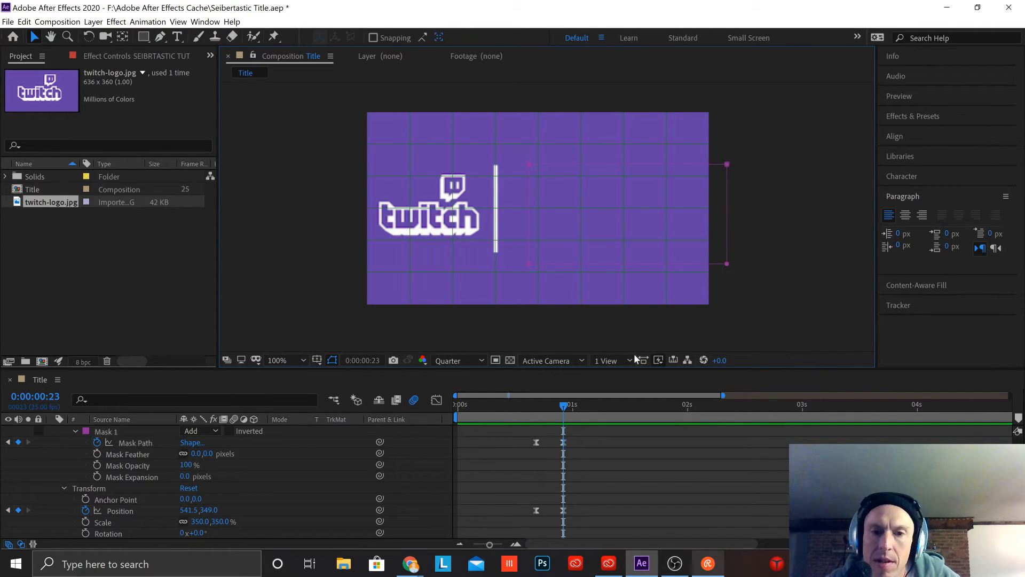
click(484, 331)
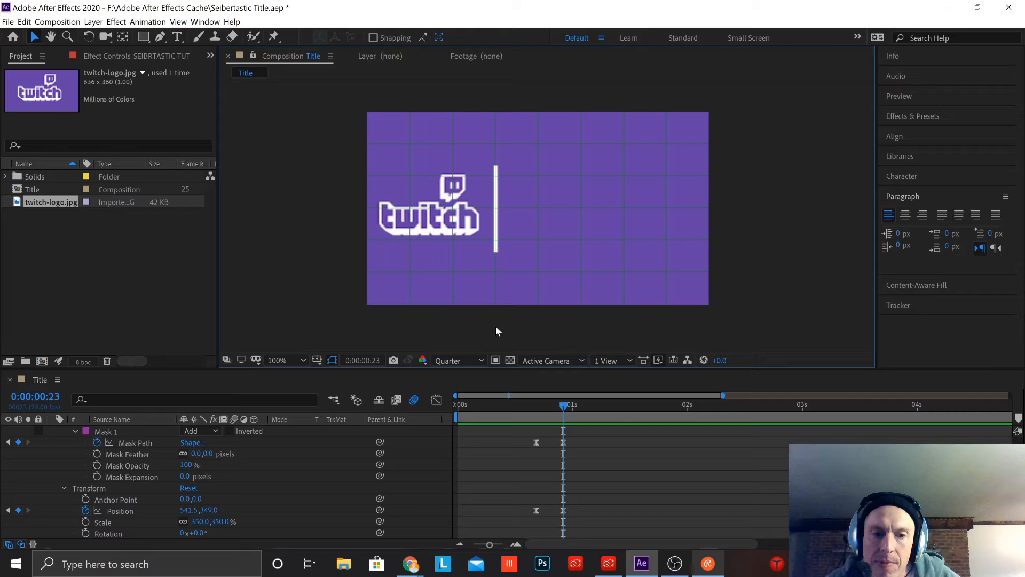
Step: Collapse the title text layer's mask and transform properties and move the current time to 0:00:01:03
click(75, 431)
click(65, 430)
click(63, 454)
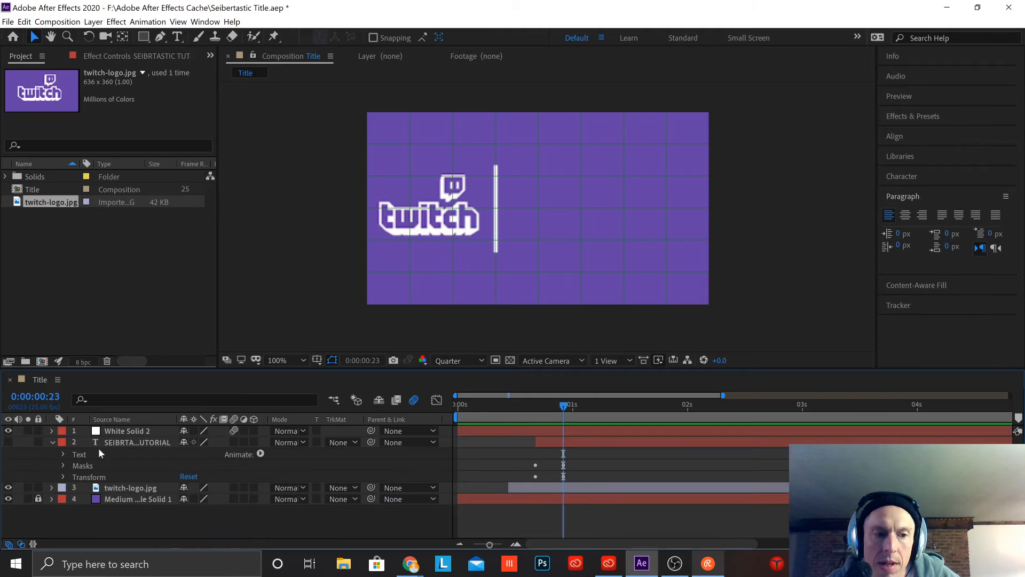
drag(568, 407, 582, 461)
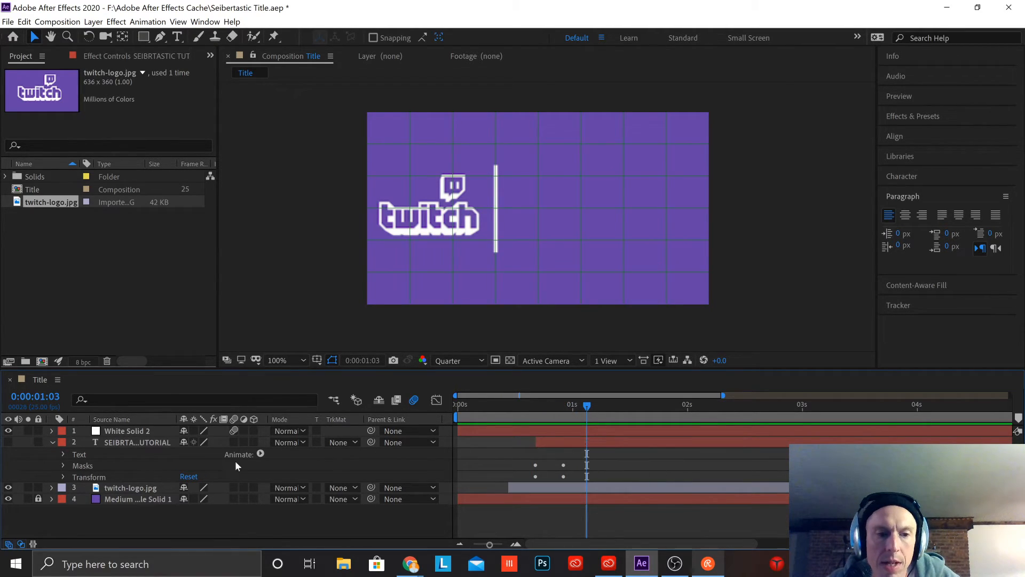
click(51, 442)
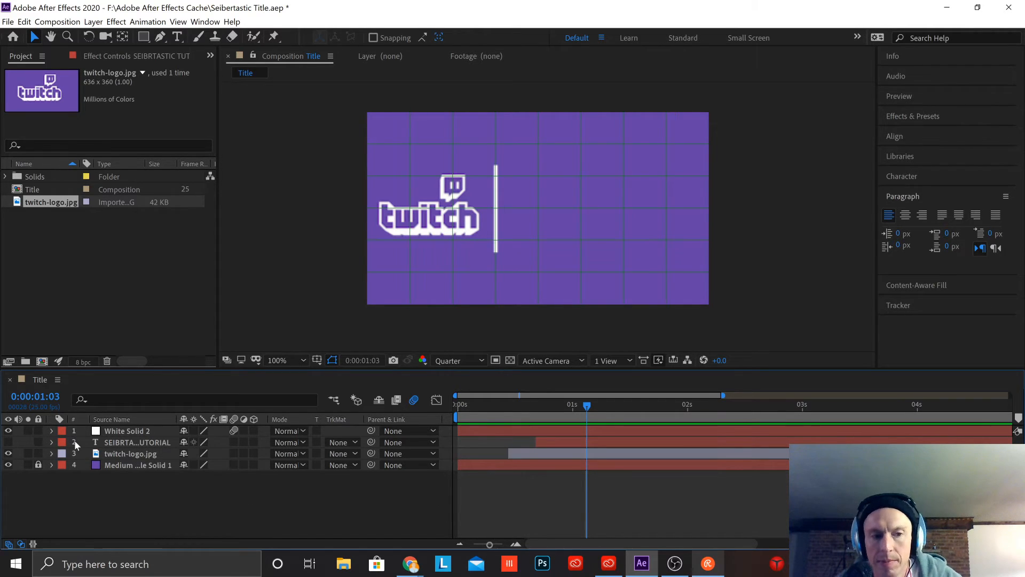
Step: Expand the title and logo layers, open the logo's Mask 1 properties, and check its Mask Path keyframe at frame 17
click(50, 442)
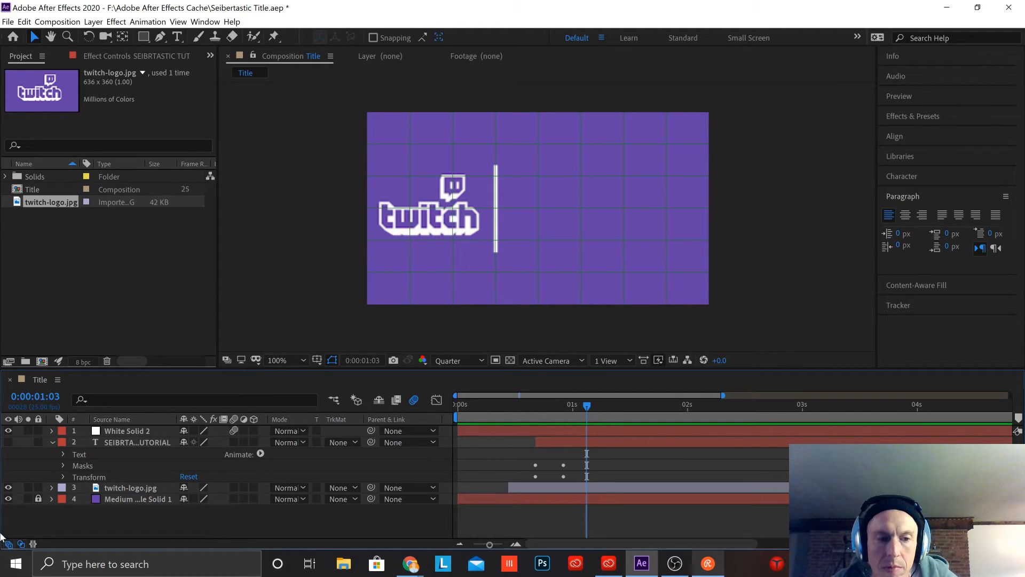
click(52, 487)
scroll(54, 488, down, 1)
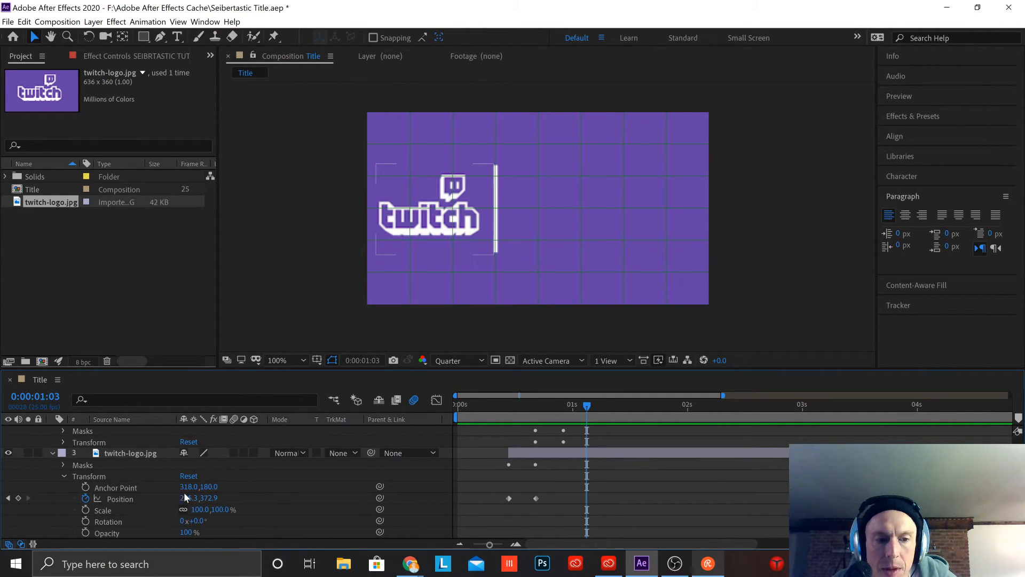
click(75, 465)
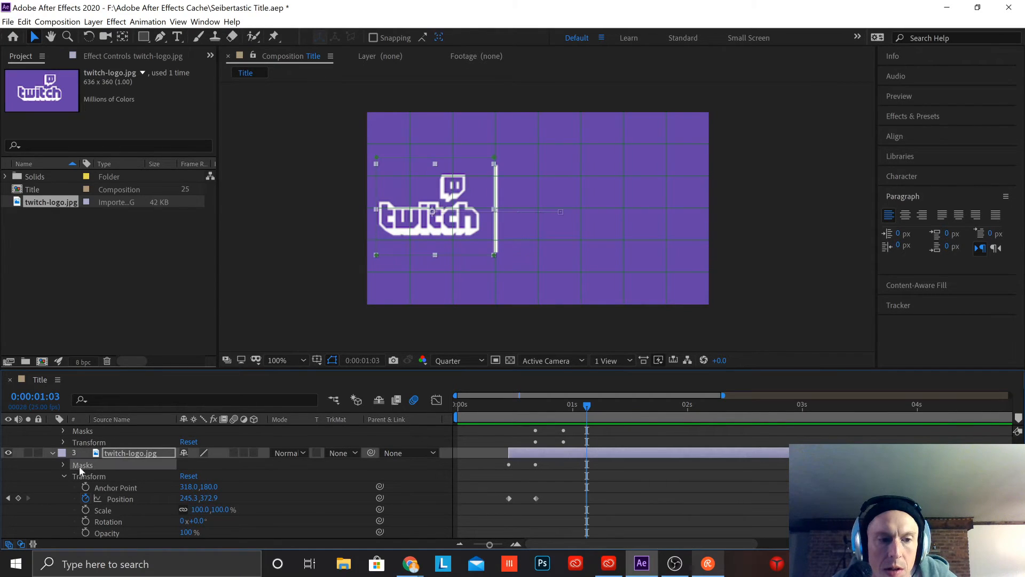
click(63, 465)
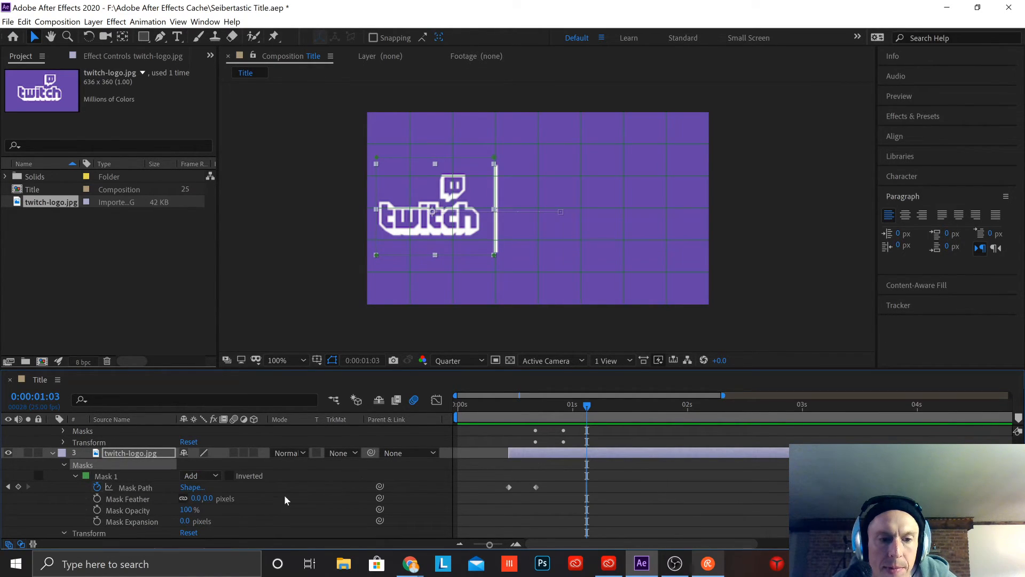
drag(587, 407, 538, 429)
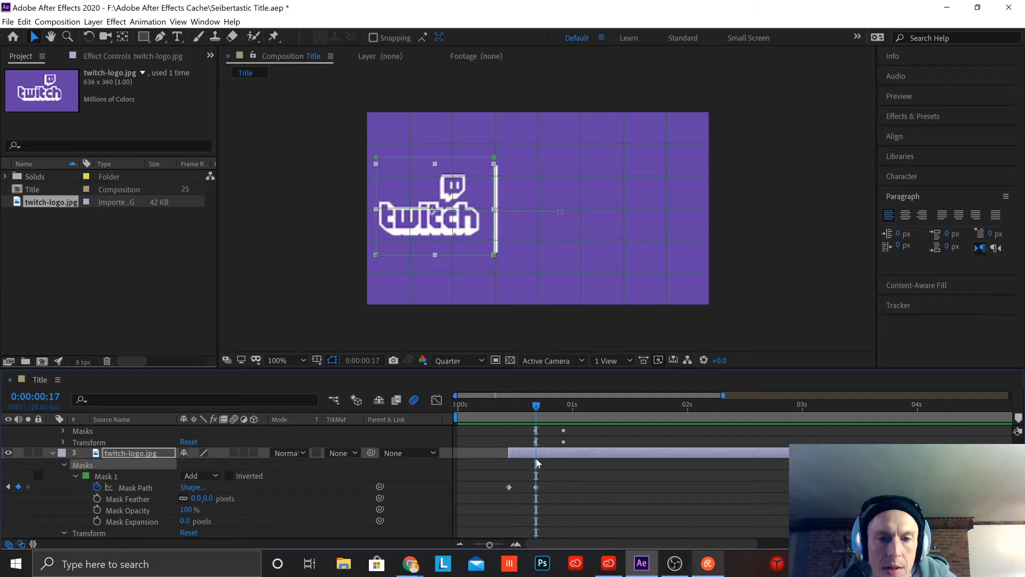
Step: Set the title text layer's Position keyframe at frame 17 to 589.5, 349.0
click(113, 431)
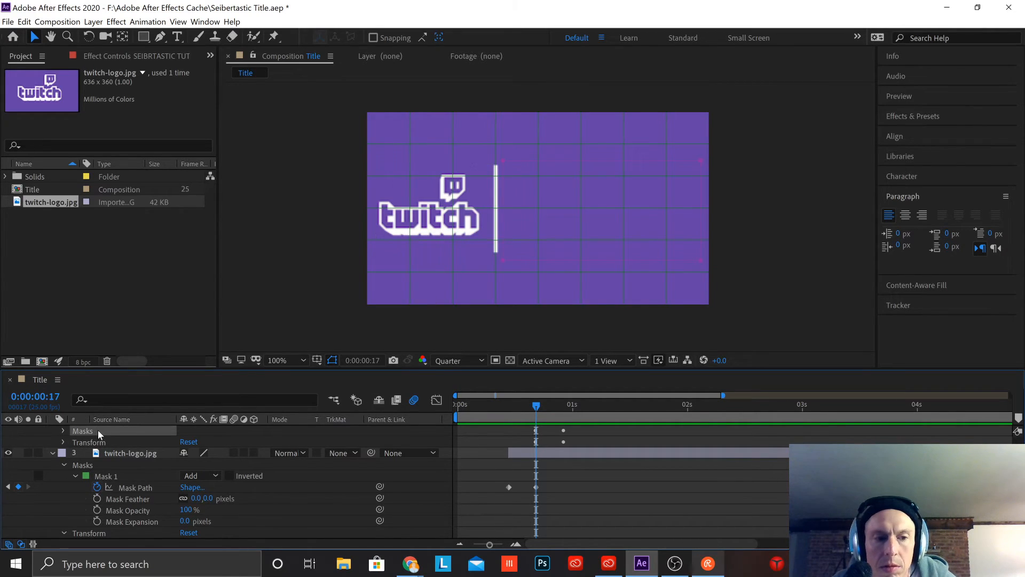
scroll(98, 430, up, 2)
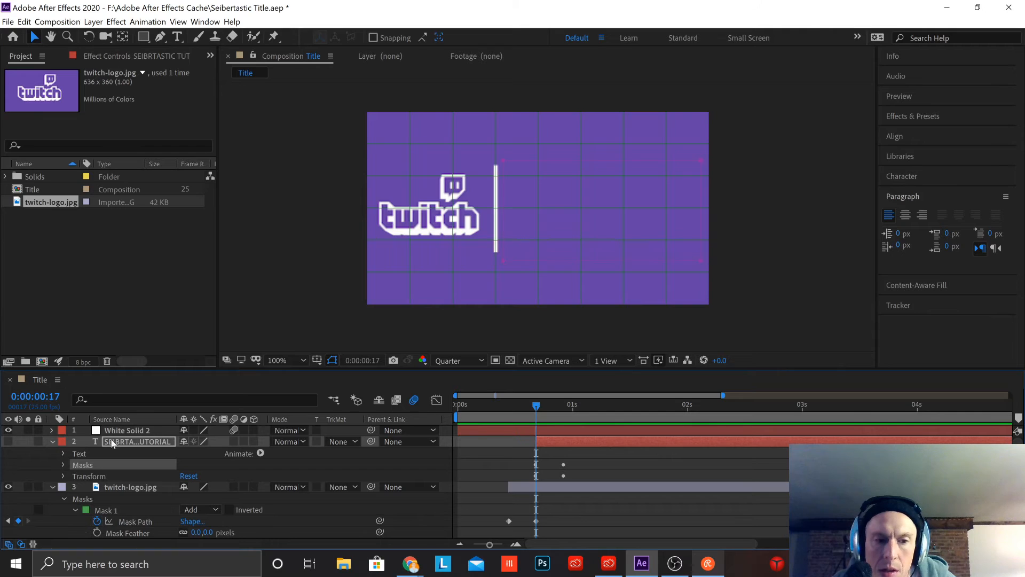
click(64, 476)
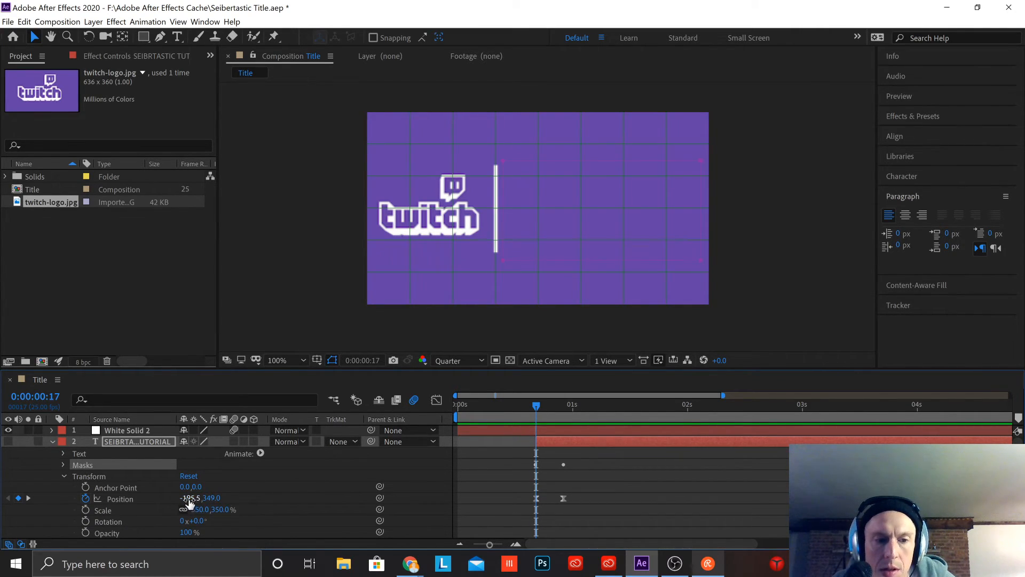
click(139, 499)
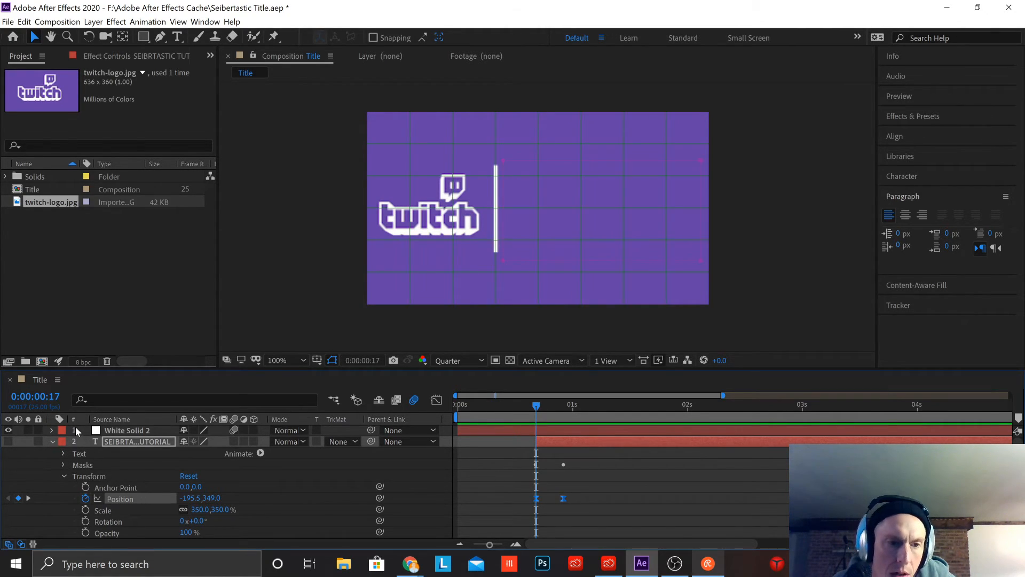
click(168, 443)
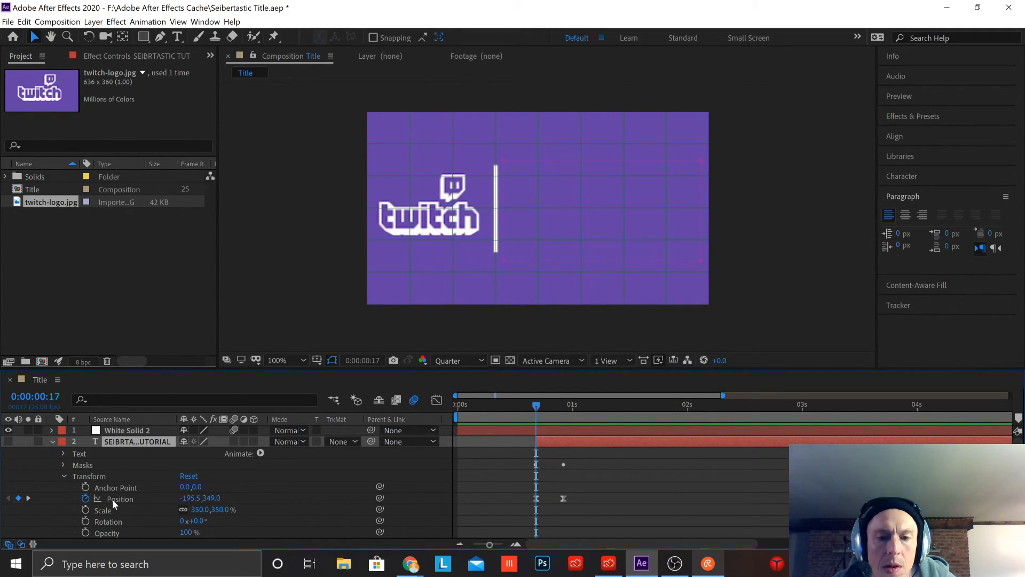
click(536, 498)
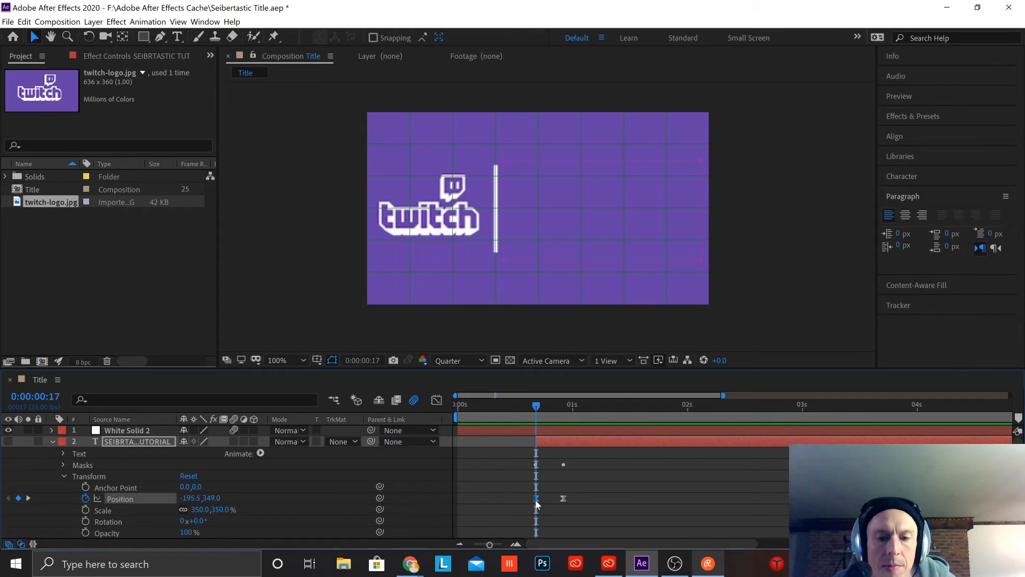
drag(181, 497, 695, 478)
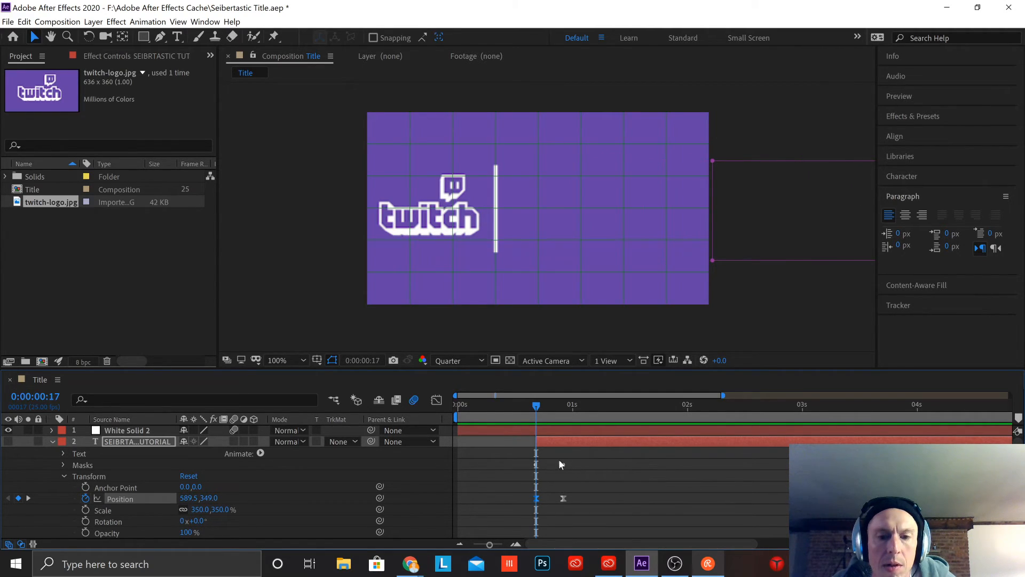
Step: Open the title text layer's Mask 1 properties, try to move the mask outline toward the frame at frame 17, and undo it
click(62, 465)
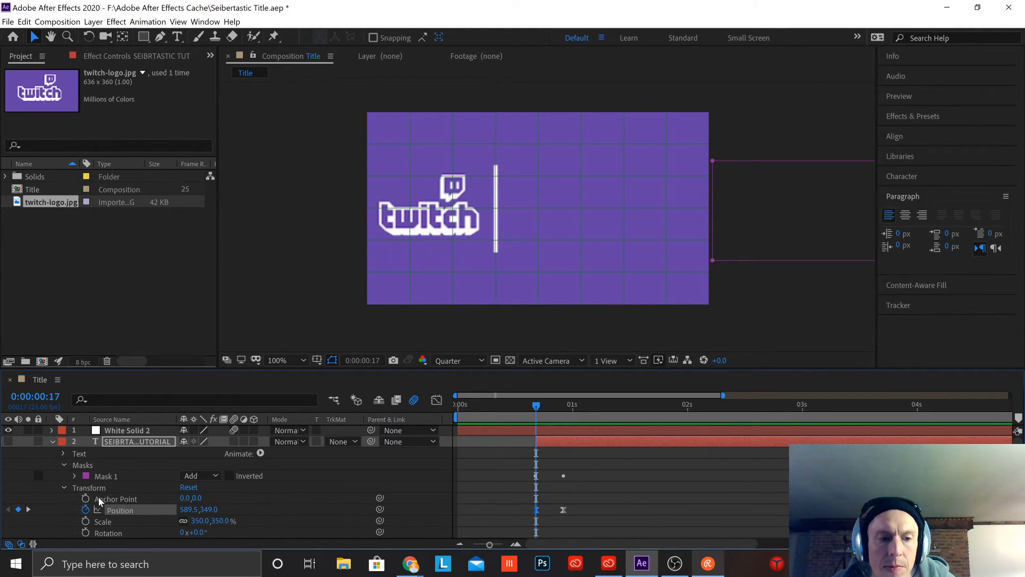
click(75, 475)
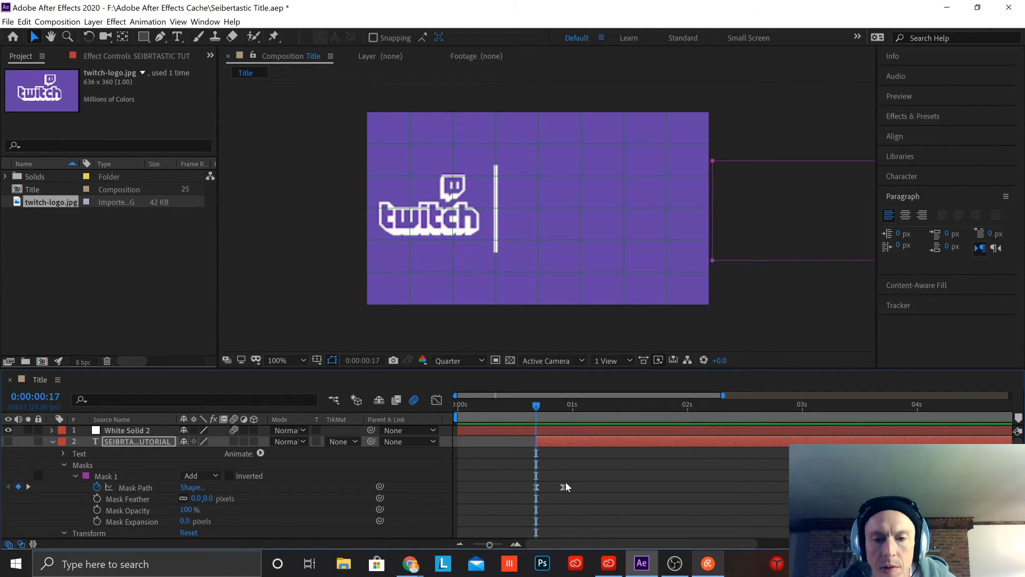
mouse_move(543, 407)
mouse_down()
mouse_move(566, 414)
mouse_move(537, 421)
mouse_up()
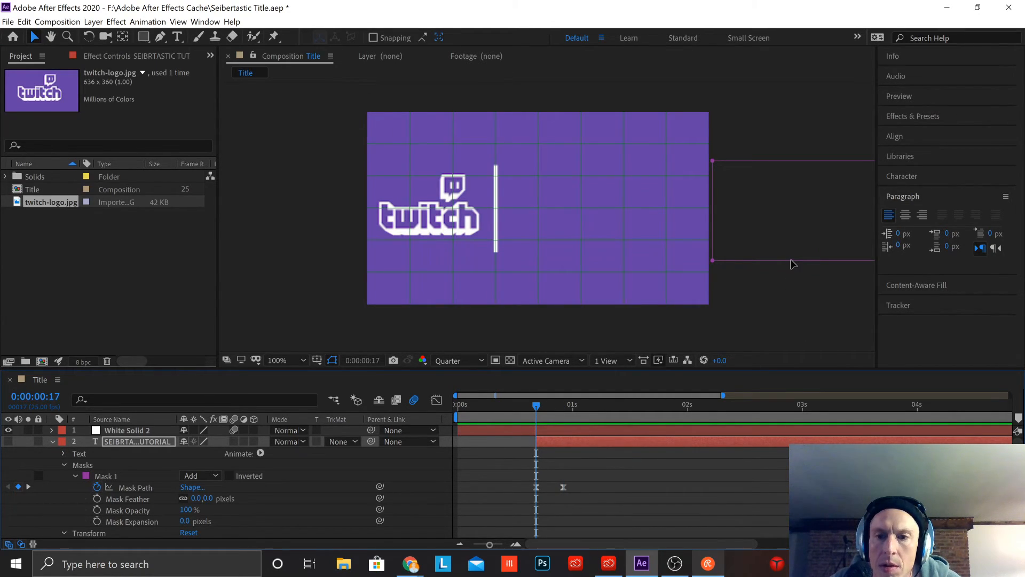
drag(785, 265, 712, 260)
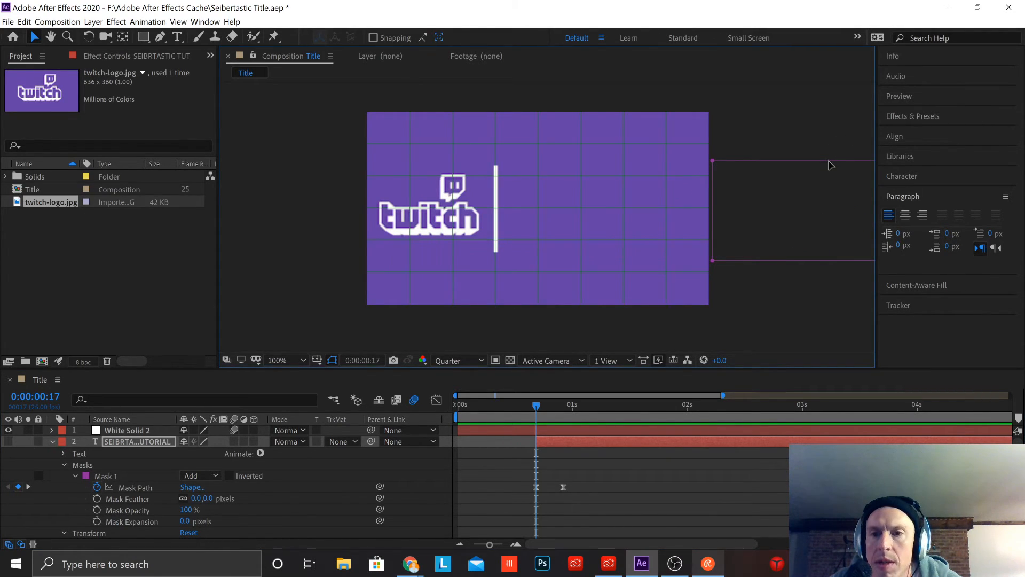
drag(813, 162, 772, 165)
key(ctrl+z)
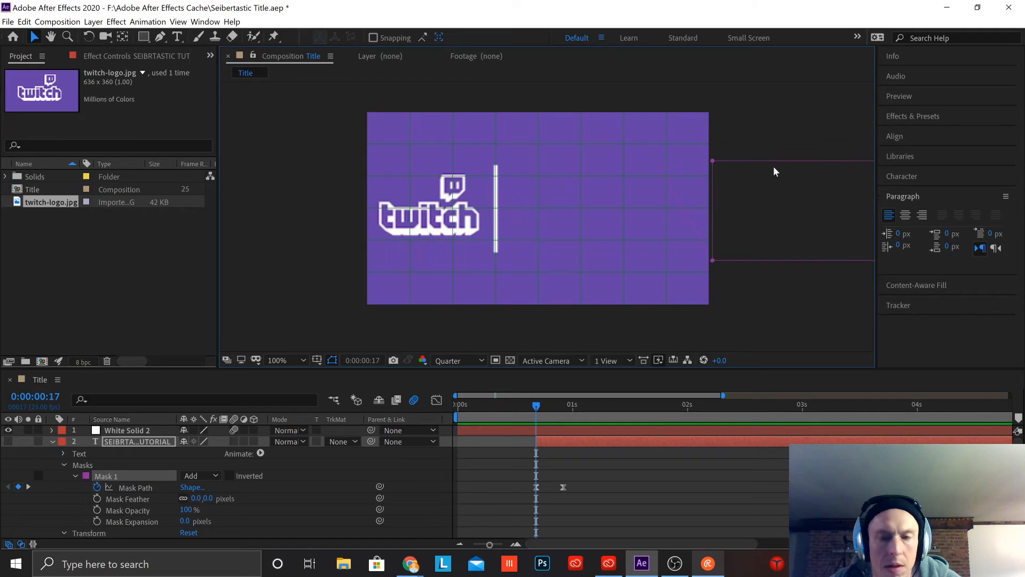
Step: Reselect the title text layer's Mask 1 and move its outline back beside the divider line at frame 17
click(729, 187)
click(736, 205)
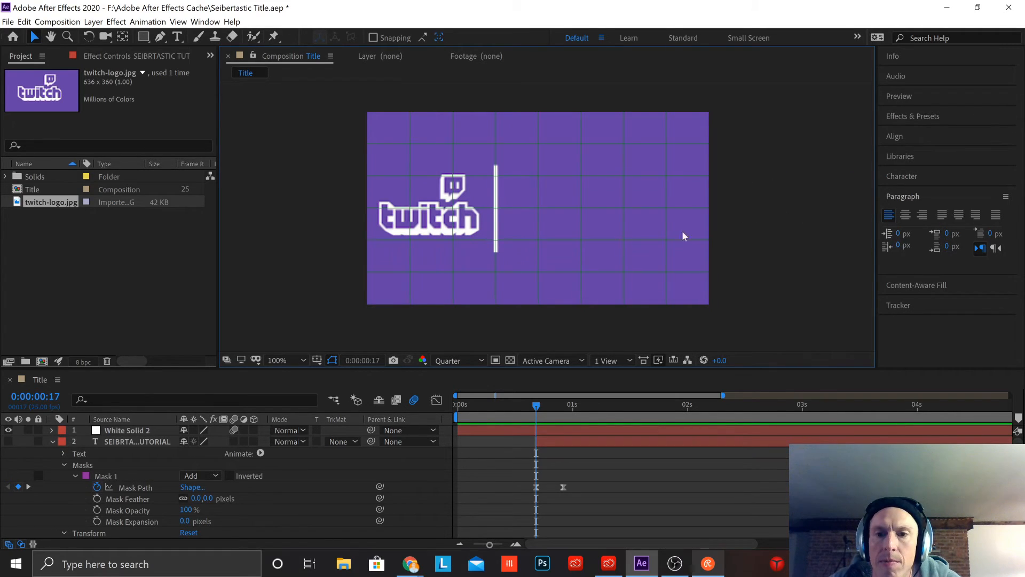
click(114, 475)
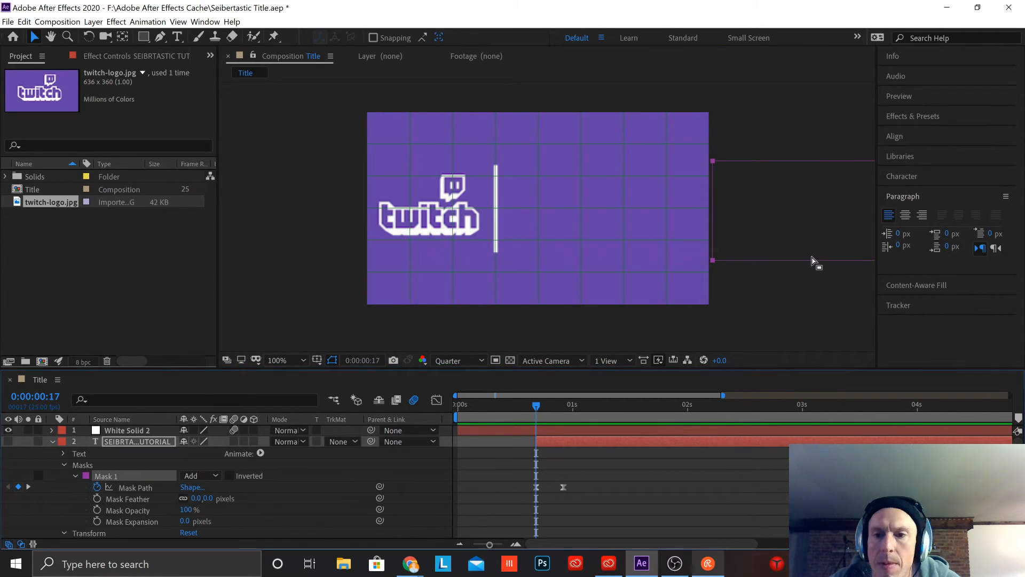
drag(808, 264, 585, 262)
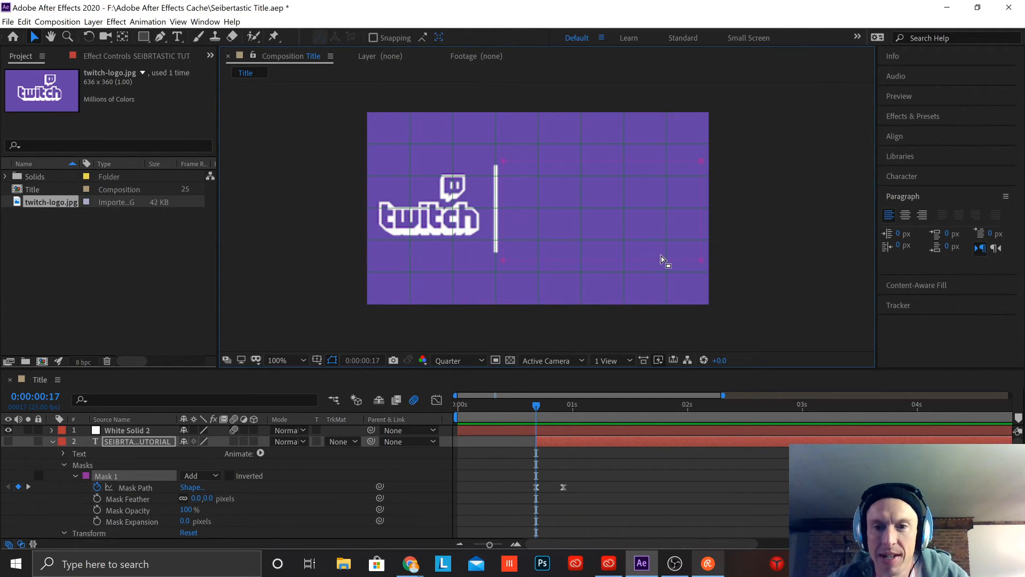
drag(660, 256, 603, 260)
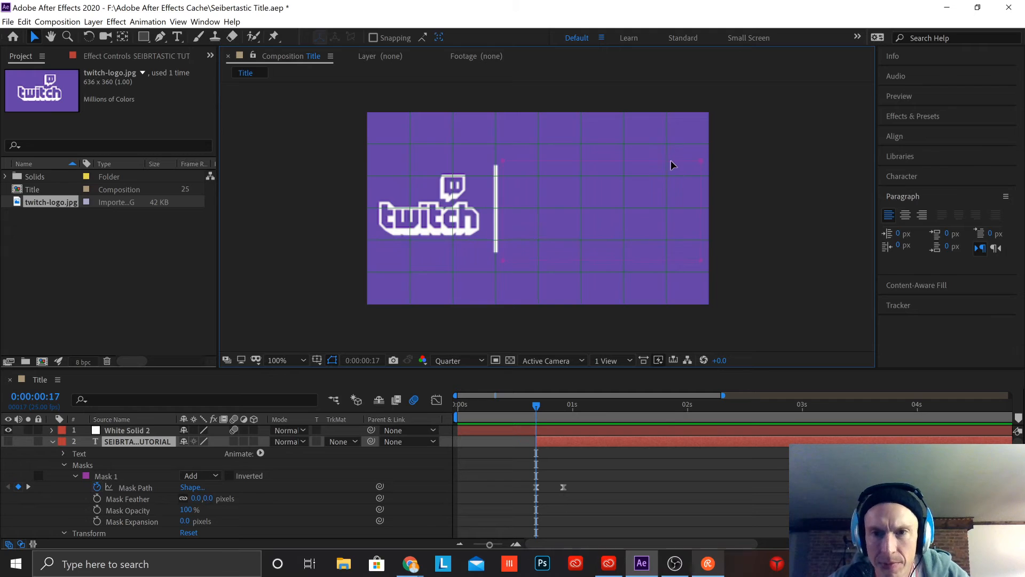
Step: Try to shift the text layer's Mask 1 outline away from the divider line, undo it, and reselect the mask to retry
drag(674, 161, 718, 164)
key(ctrl+z)
drag(629, 203, 729, 213)
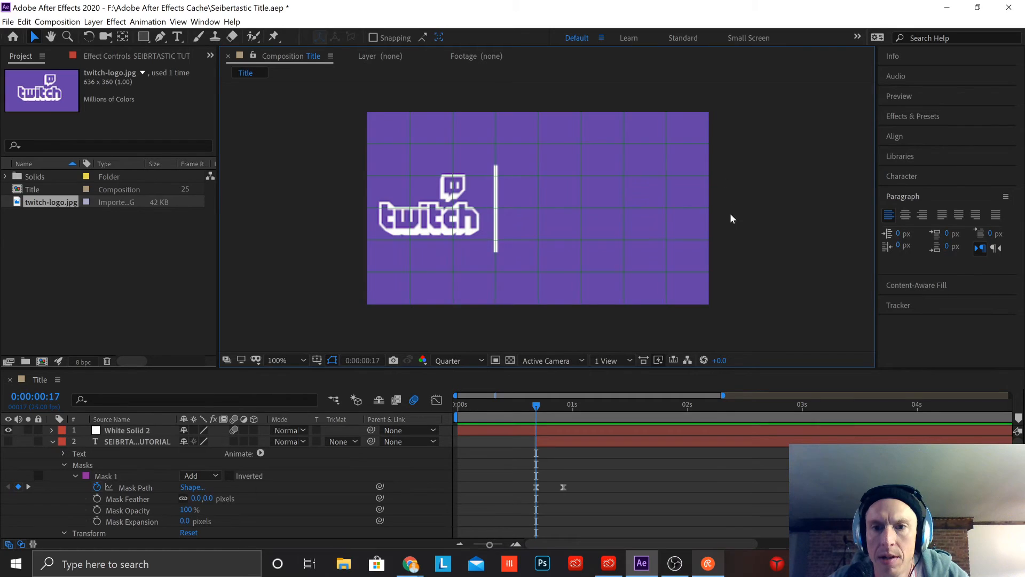
click(125, 476)
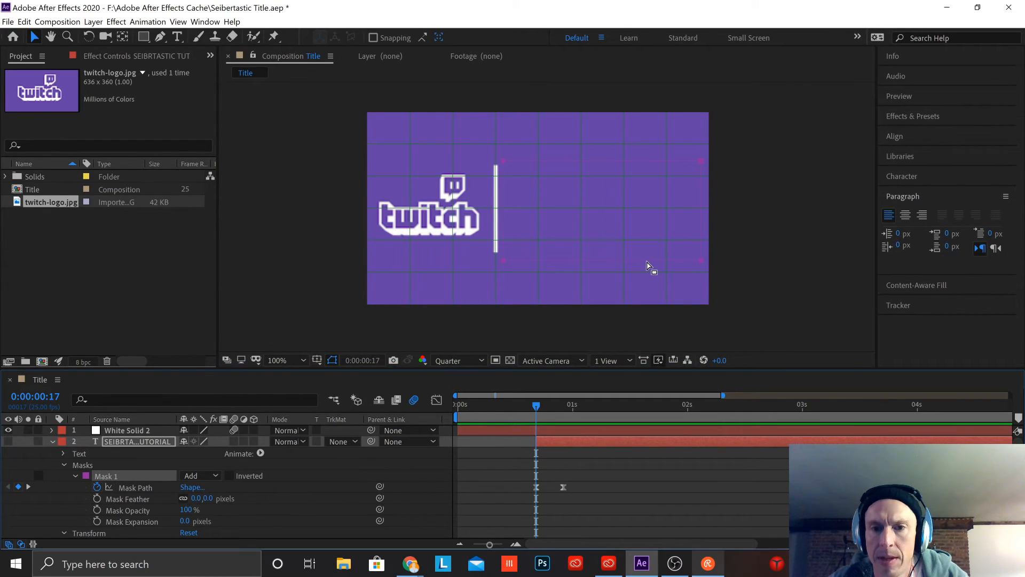
drag(651, 269, 700, 259)
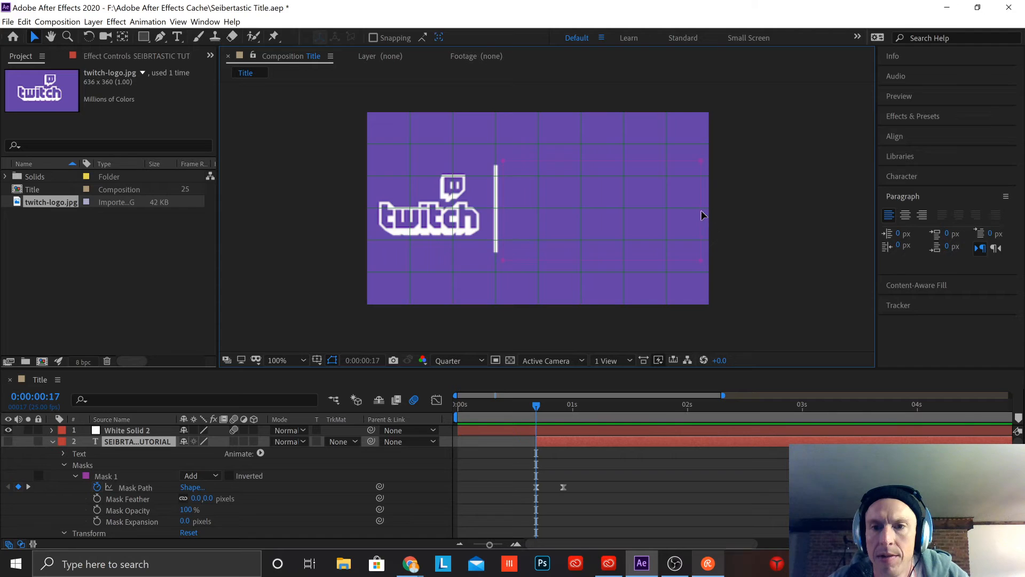
Step: Stretch Mask 1's right edge well beyond the composition, try moving its upper-left corner, and undo the mask edits
drag(703, 215, 732, 217)
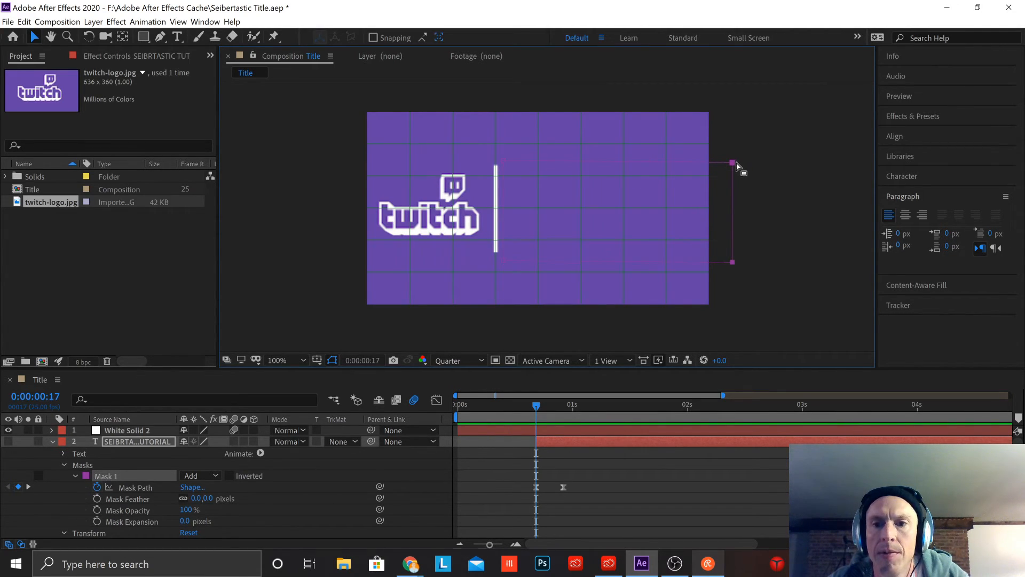
drag(736, 166, 867, 163)
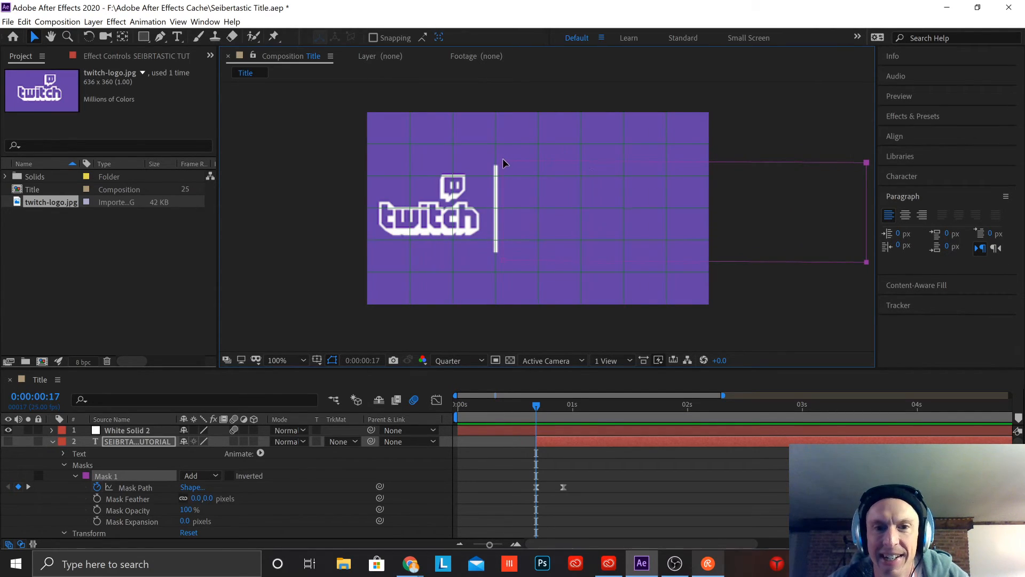
drag(502, 159, 464, 156)
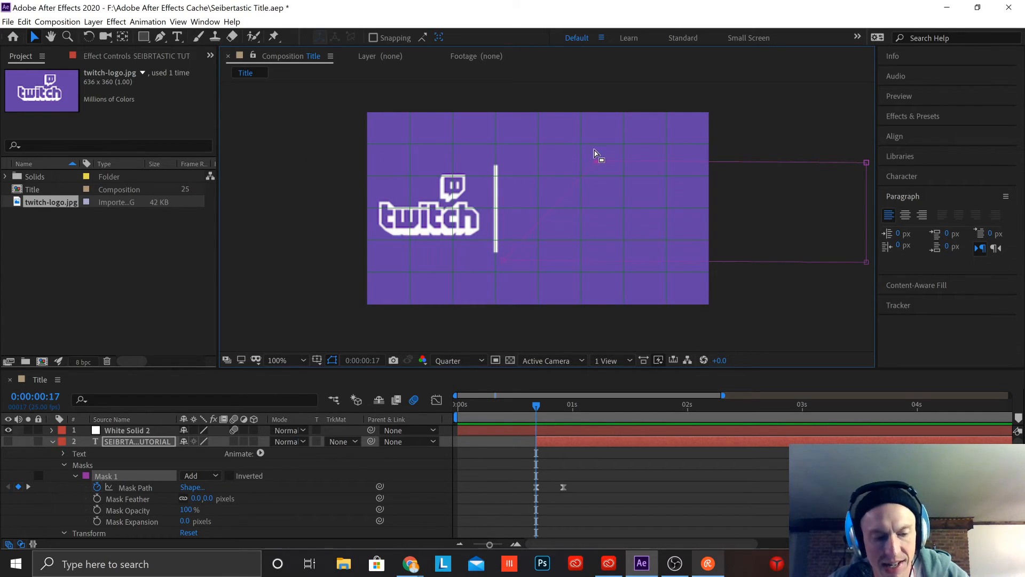
key(ctrl+z)
key(ctrl+z)
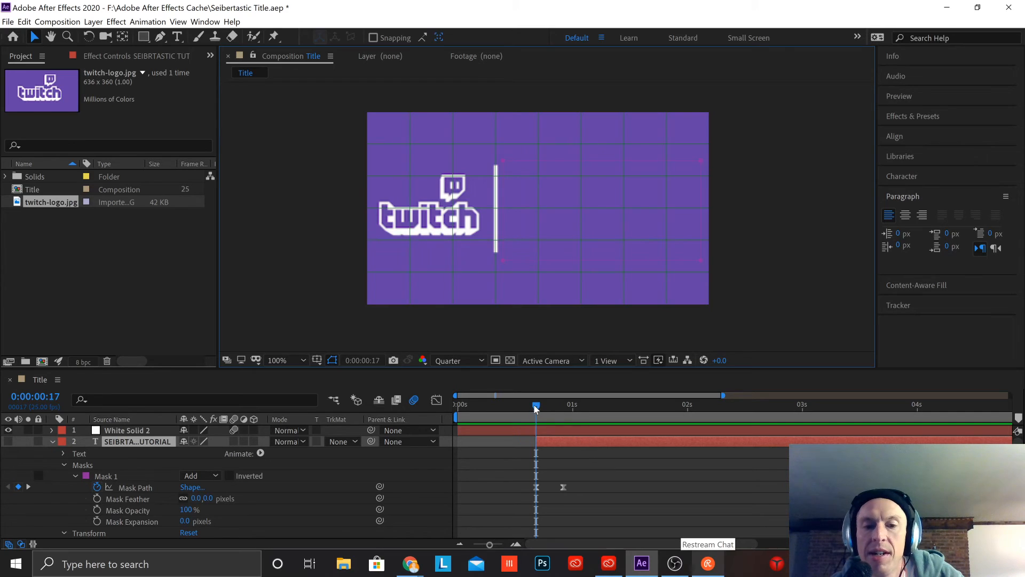
Step: Make the title text layer visible and preview the title animation from the start
drag(536, 408, 319, 416)
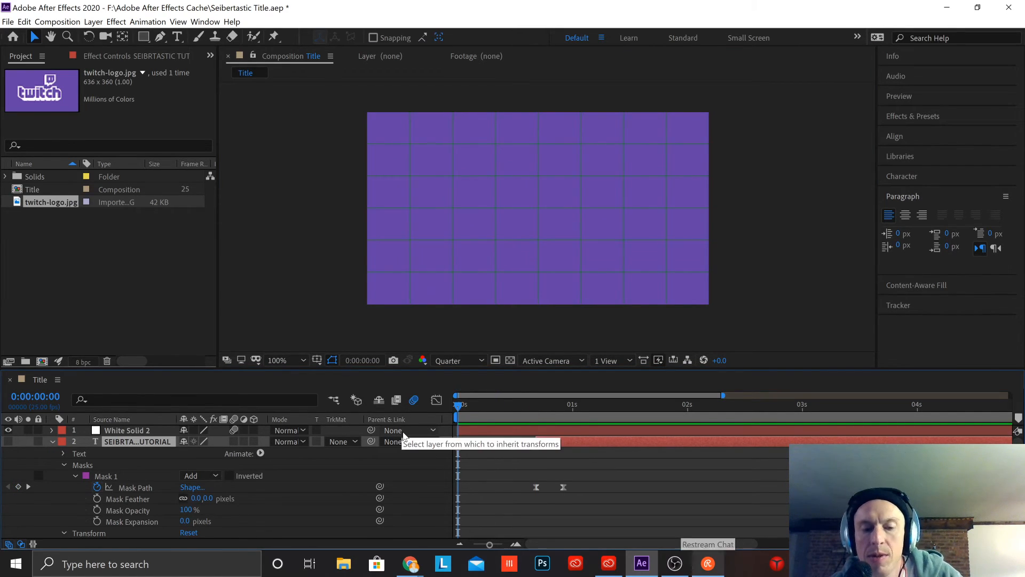
key(space)
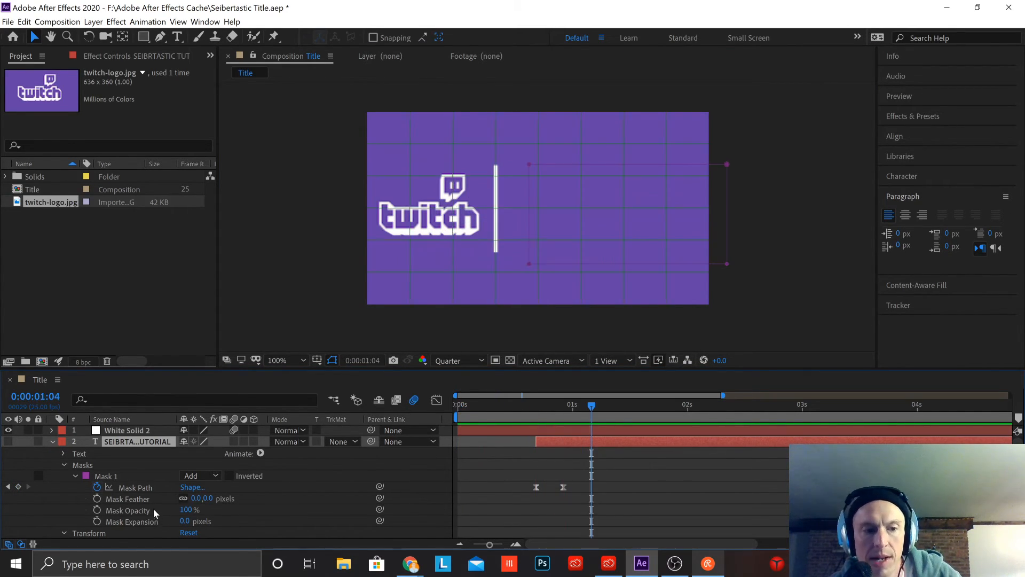
click(8, 442)
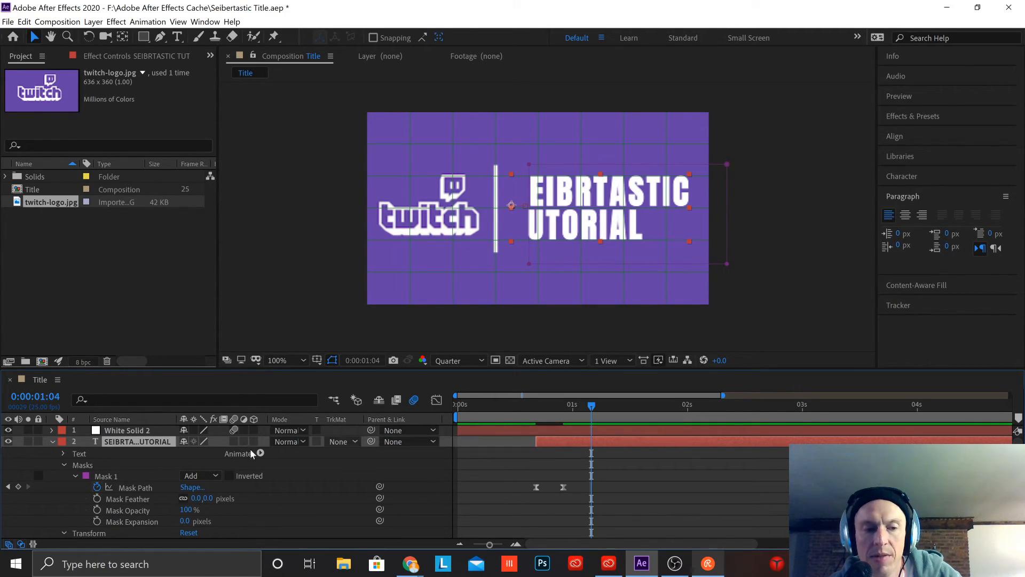
key(Home)
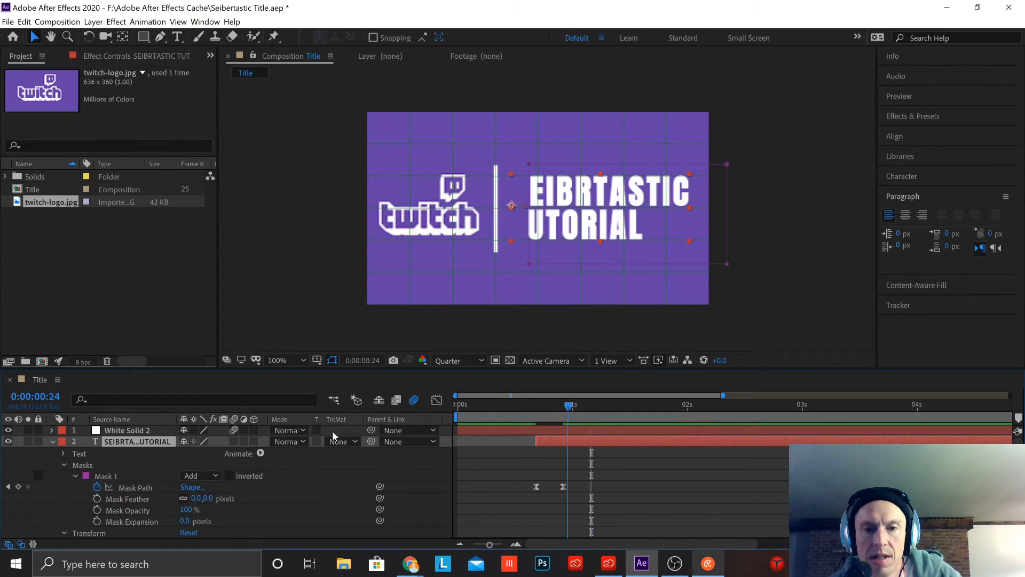
key(space)
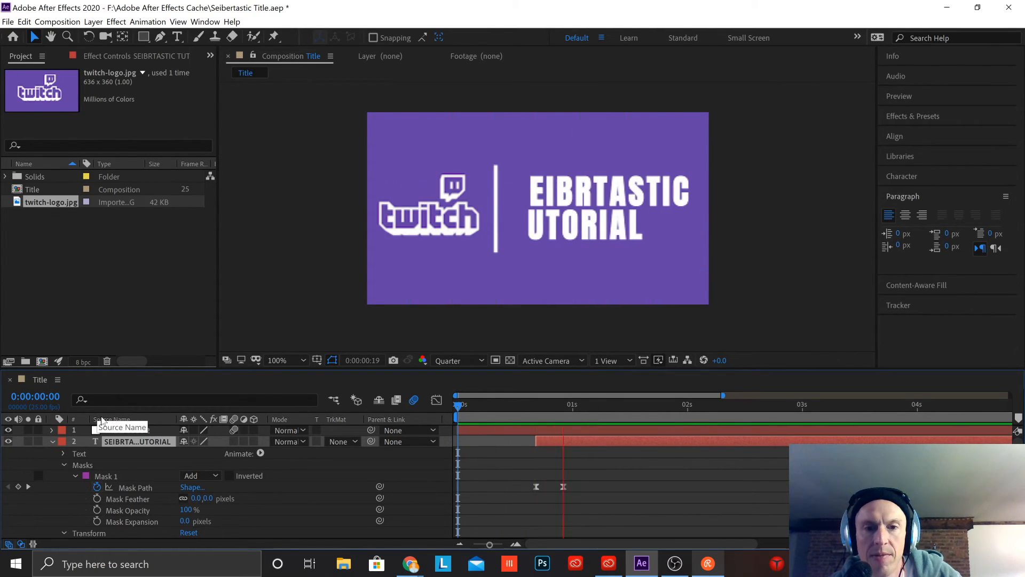
key(space)
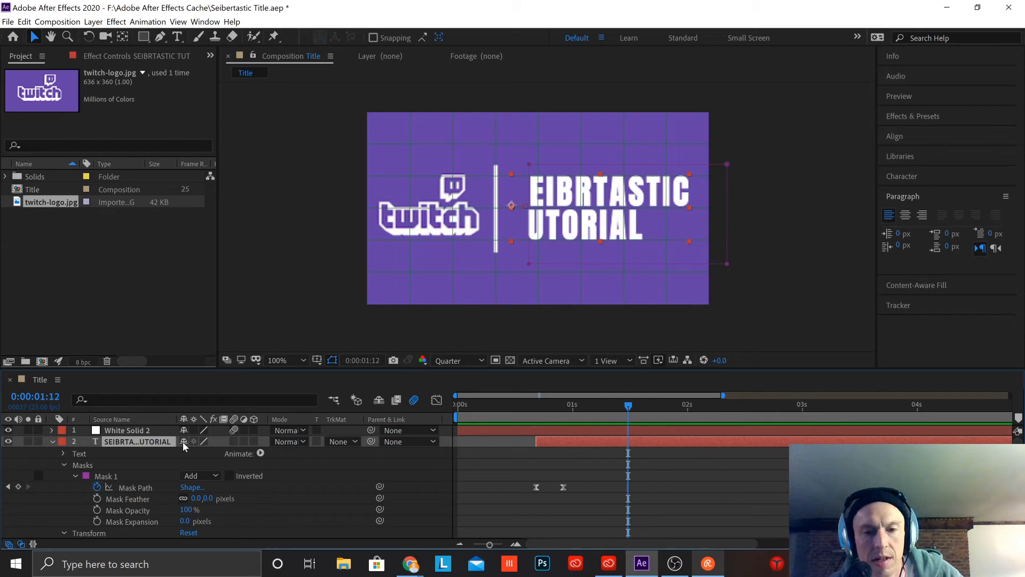
Step: Undo the latest edits, show the title text layer again, and replay the animation from frame 0
key(ctrl+z)
key(j)
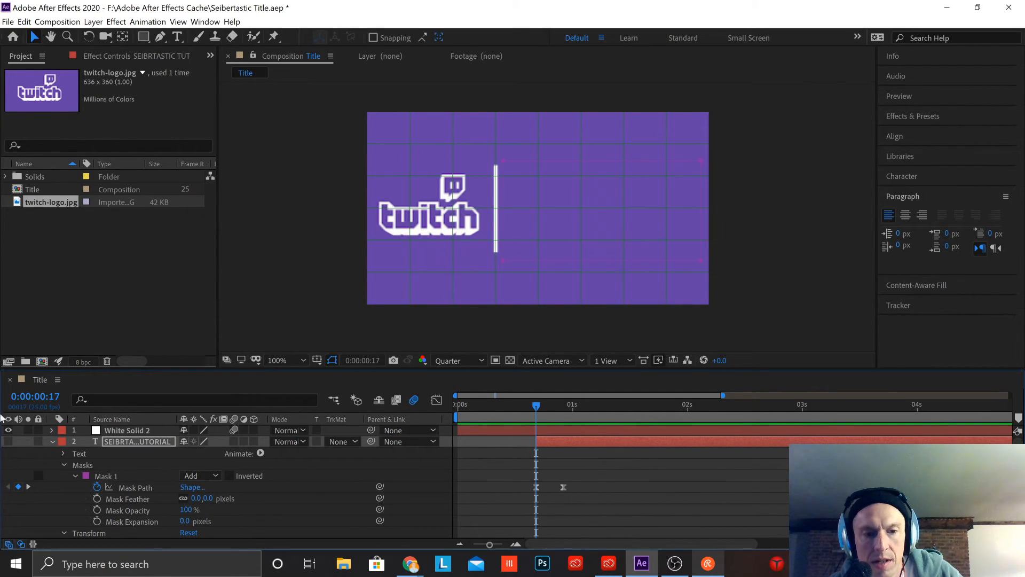
click(8, 442)
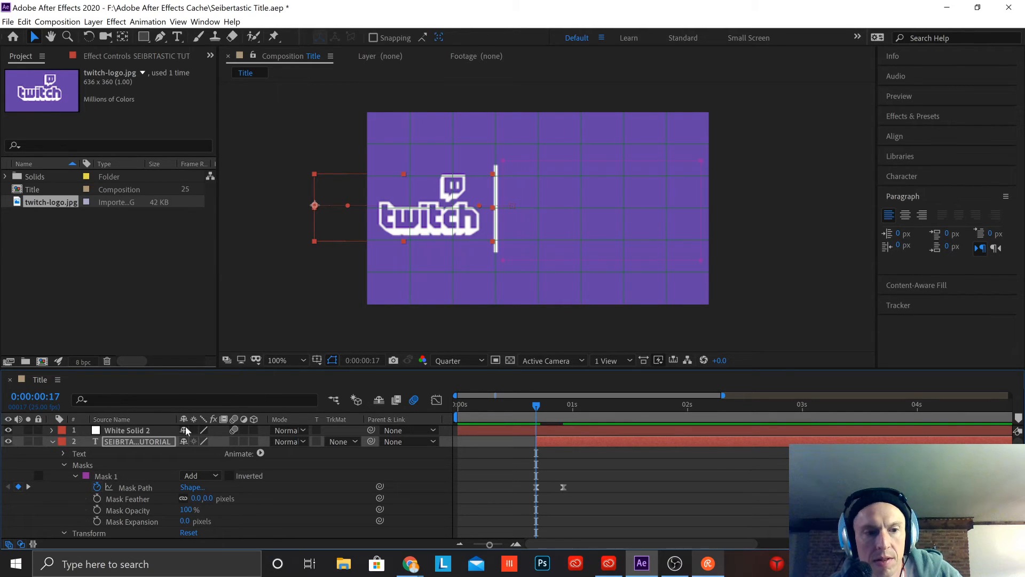
drag(536, 407, 277, 417)
key(space)
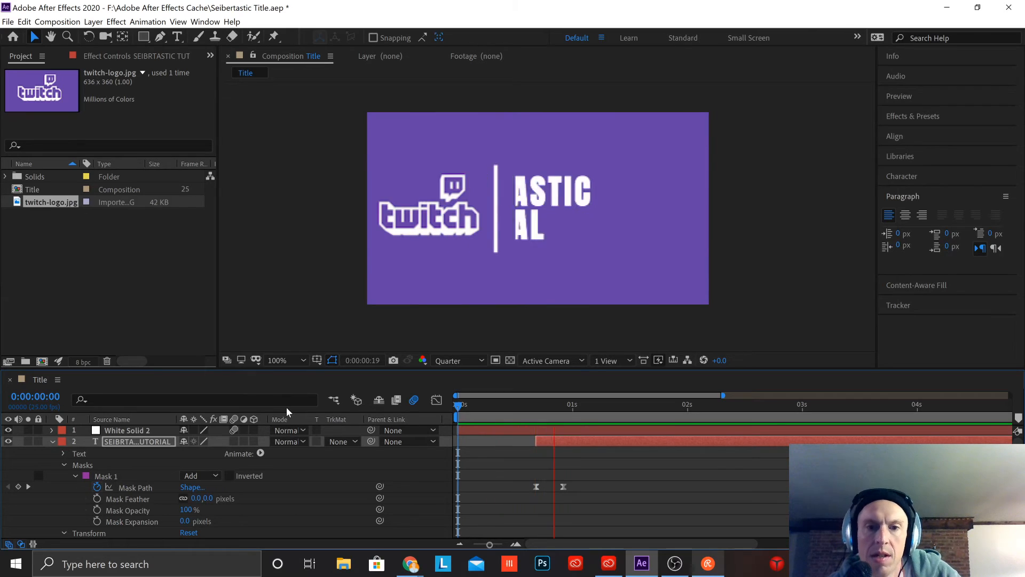
key(space)
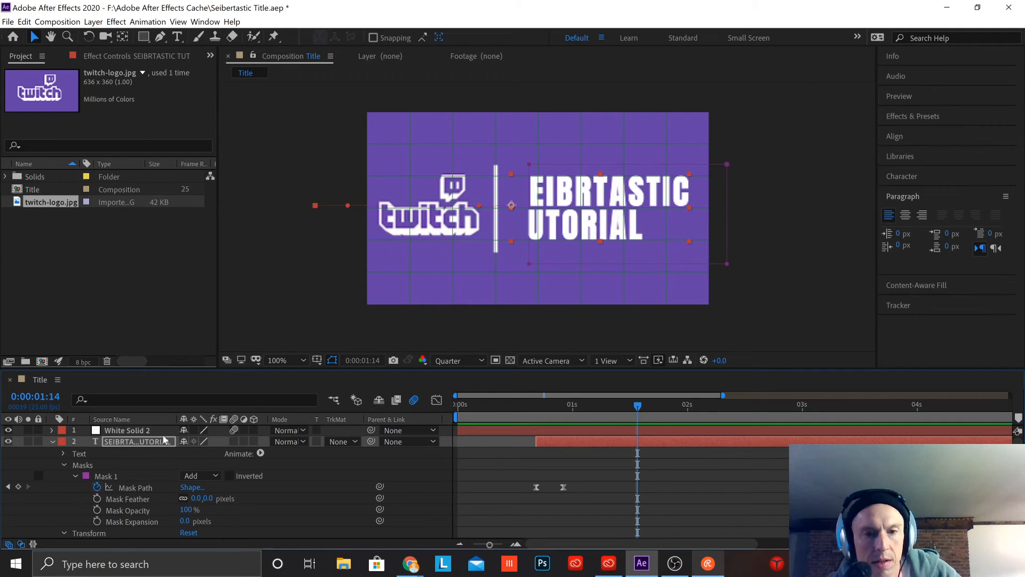
Step: Undo further recent edits and preview the composition from 0:00:00:00 with the title text layer made visible
key(j)
key(ctrl+z)
key(ctrl+z)
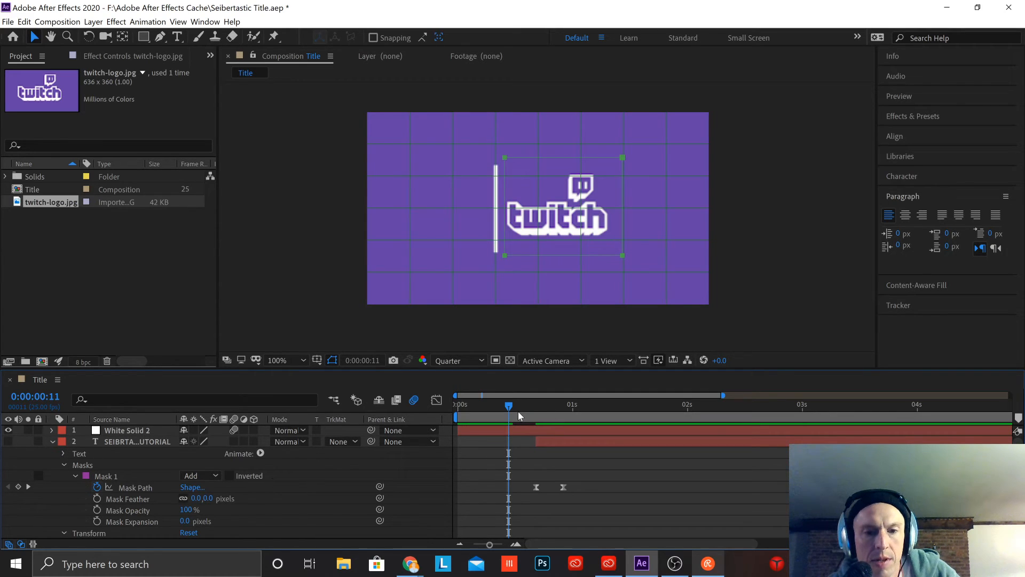
drag(508, 408, 454, 410)
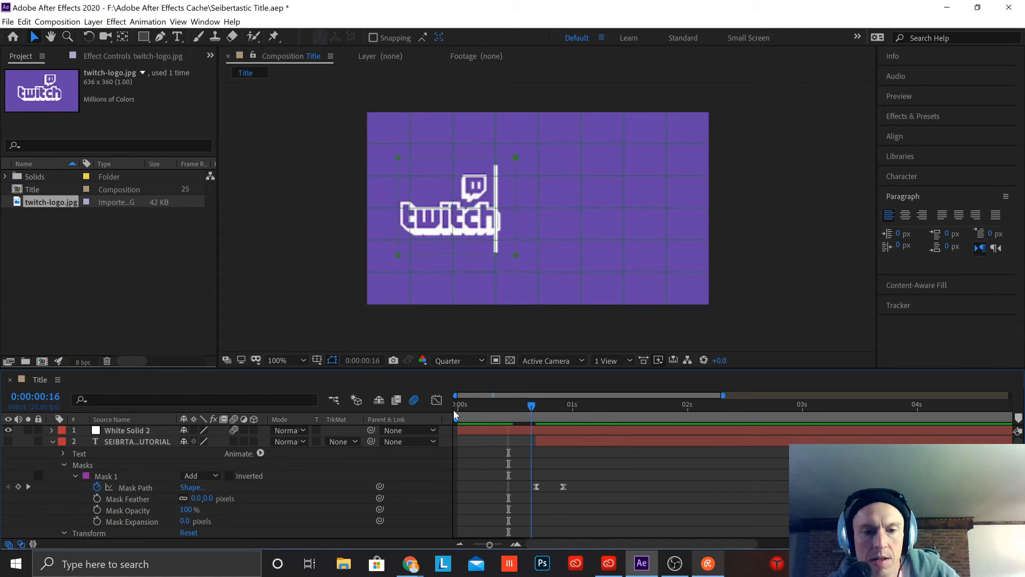
click(8, 442)
key(space)
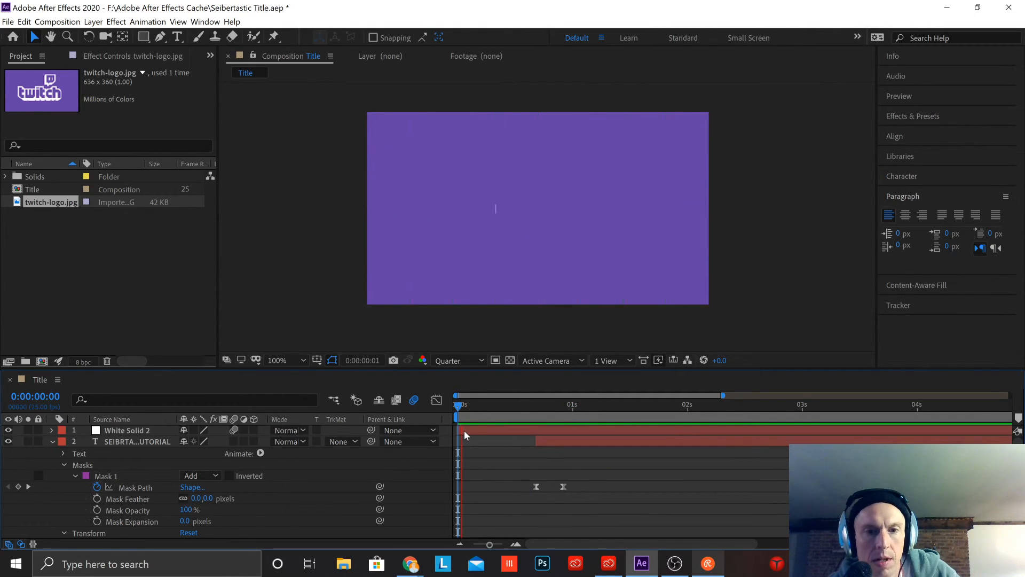
Step: At 0:00:00:11, move the Twitch logo layer's Mask 1 path horizontally to the left side of the white divider line
key(space)
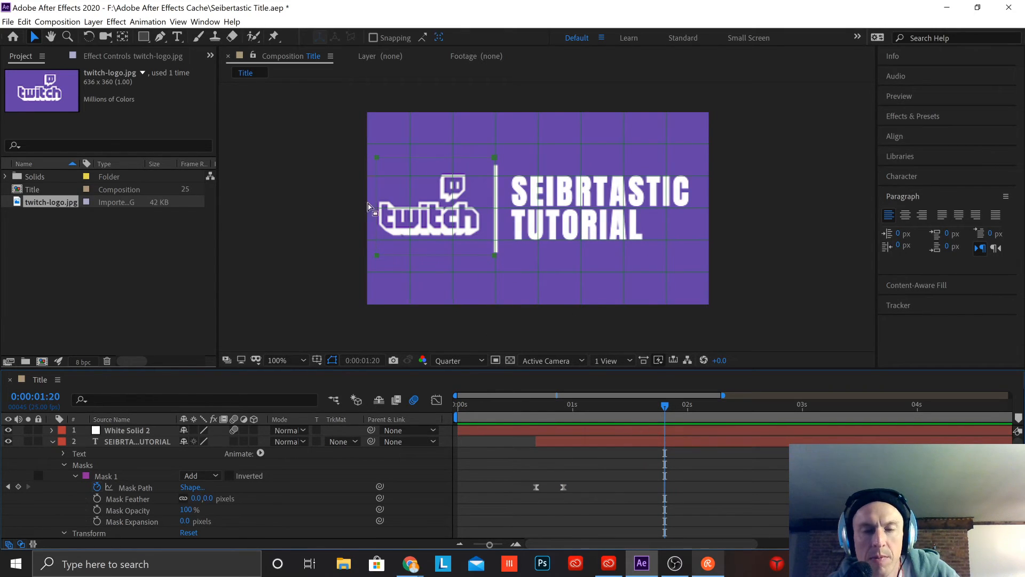
scroll(571, 507, down, 3)
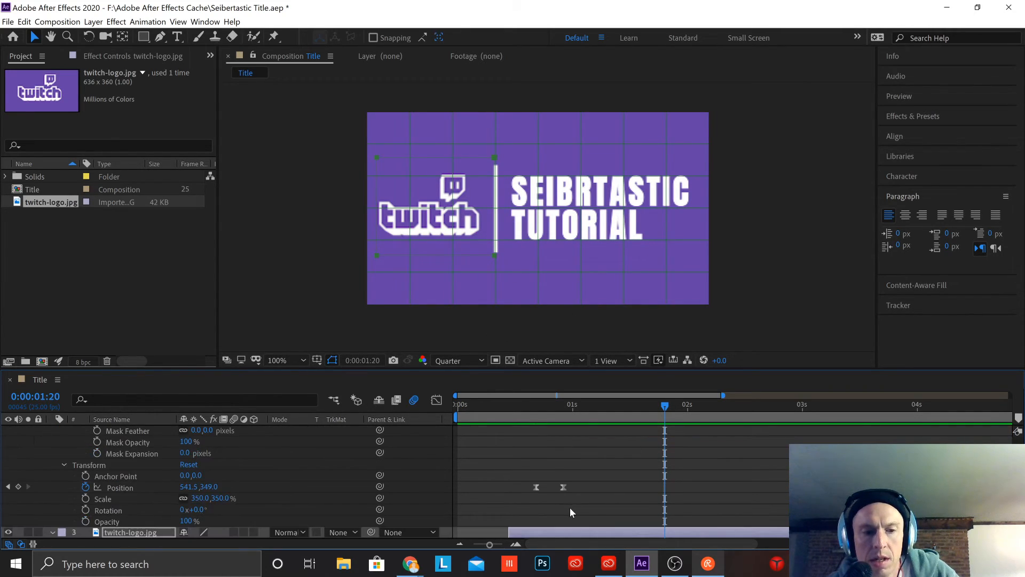
scroll(569, 511, down, 3)
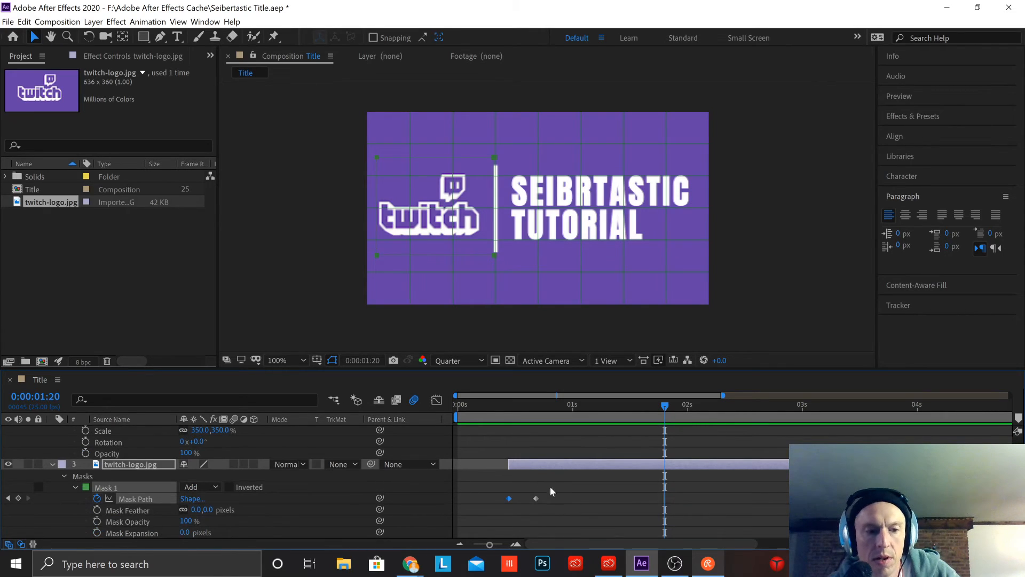
drag(666, 406, 511, 428)
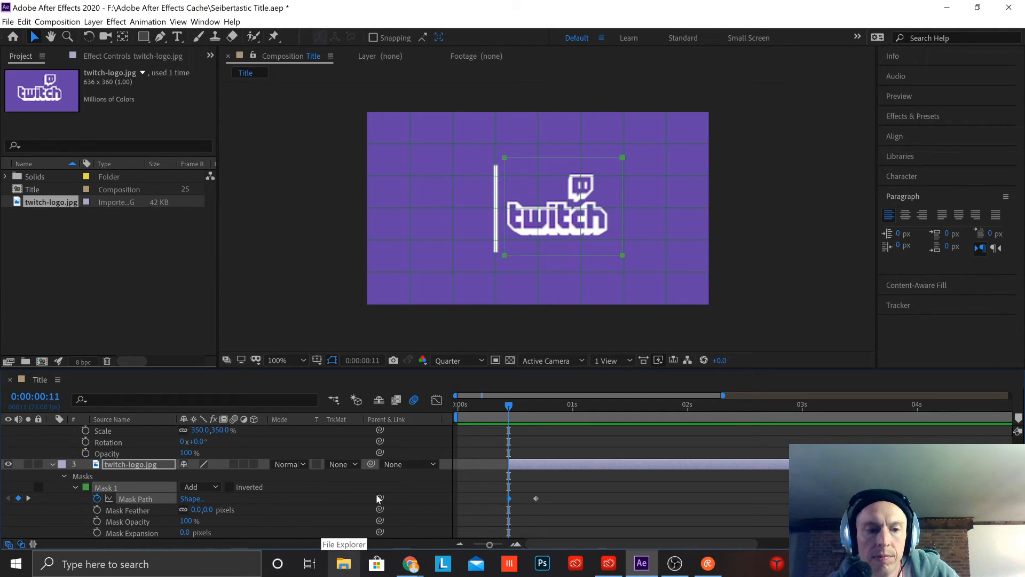
click(588, 254)
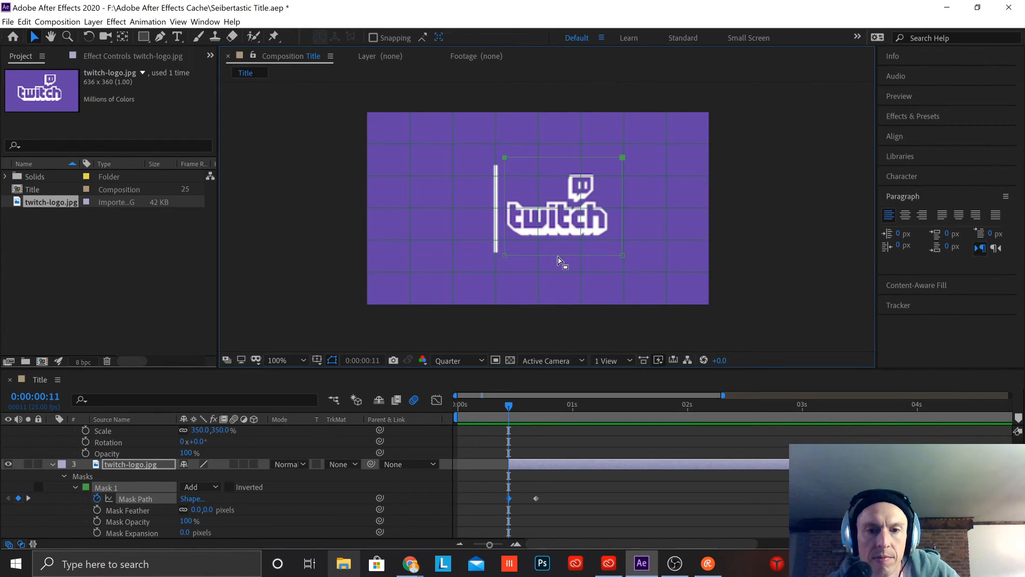
click(584, 241)
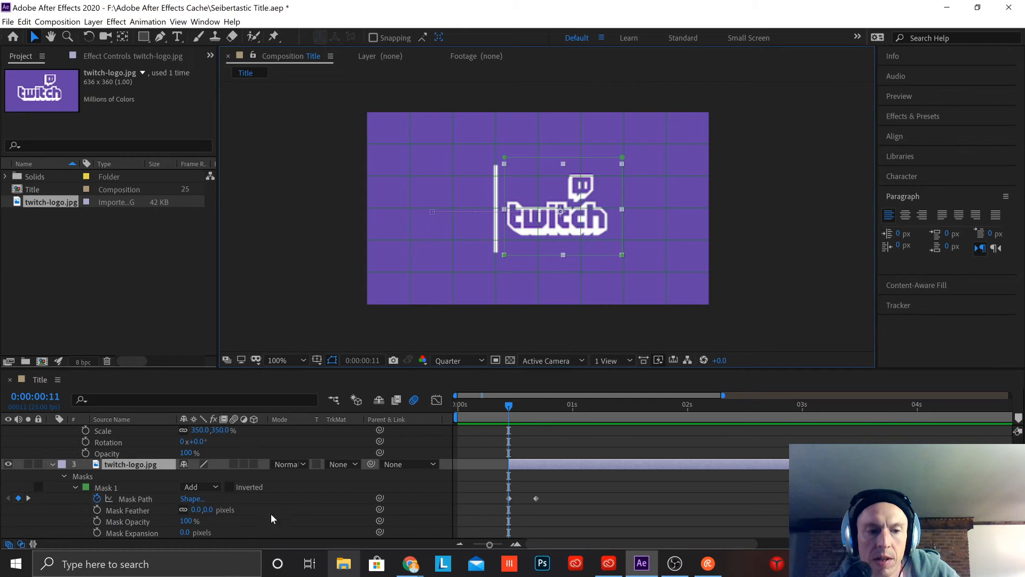
click(131, 499)
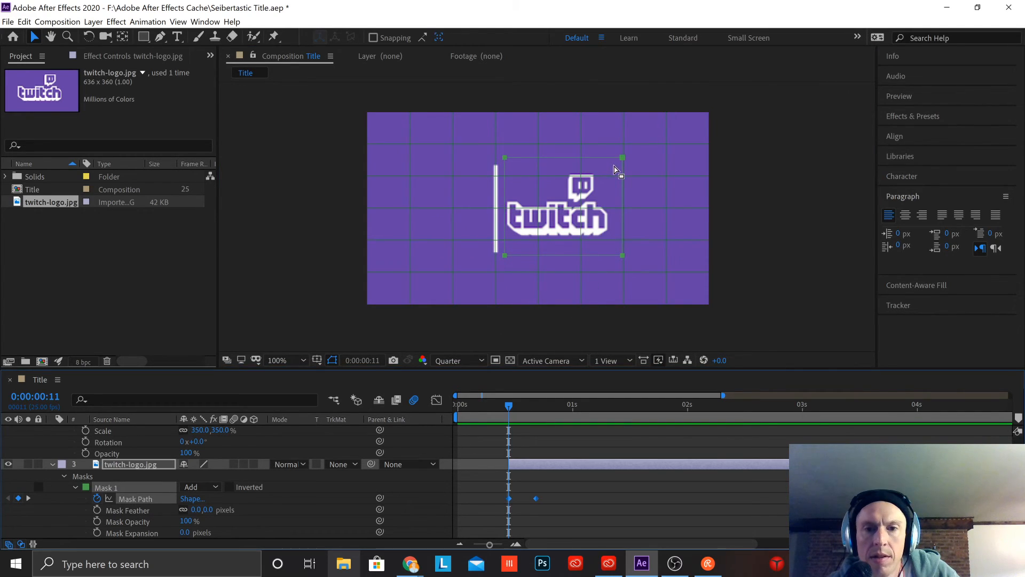
click(555, 167)
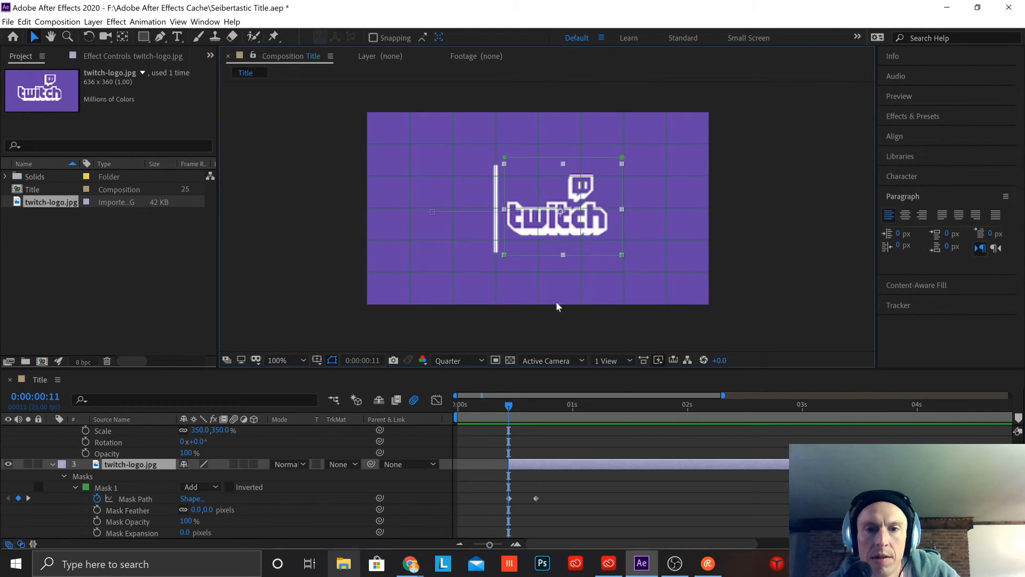
click(118, 501)
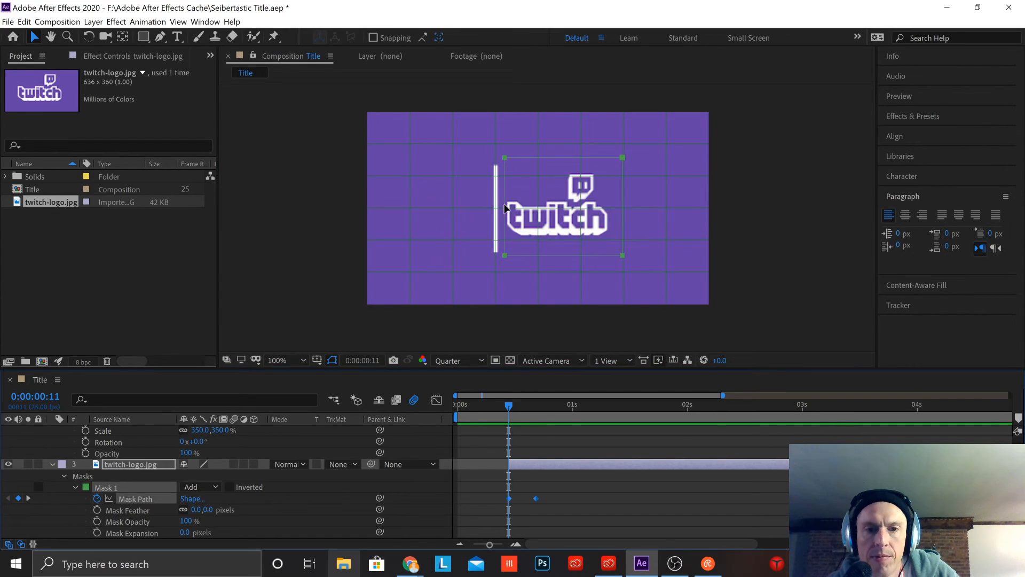
drag(564, 259, 436, 262)
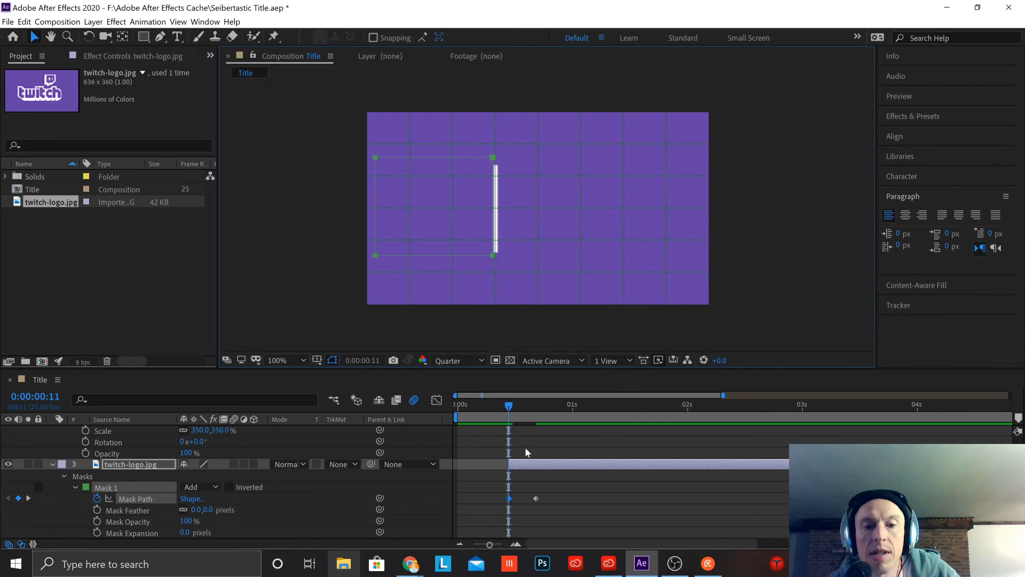
Step: Collapse the Twitch logo layer's properties and preview the title animation twice from the first frame
click(52, 464)
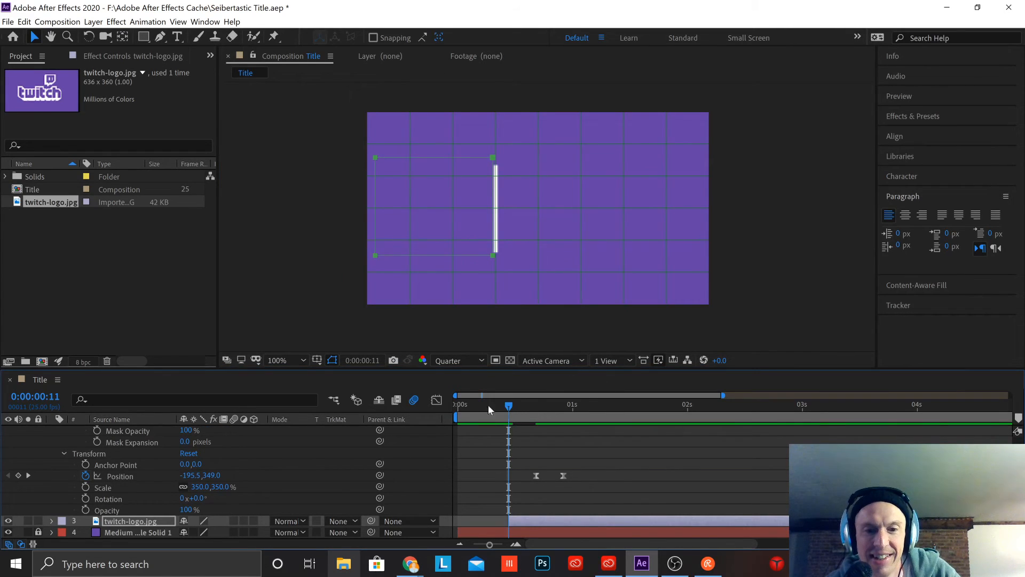
key(Home)
key(space)
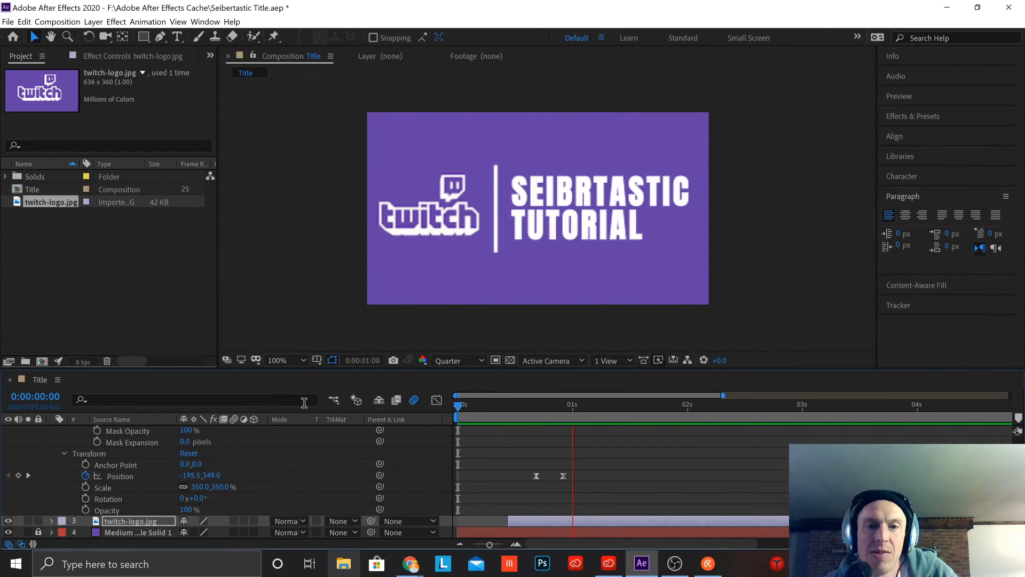
key(space)
drag(687, 406, 7, 440)
key(space)
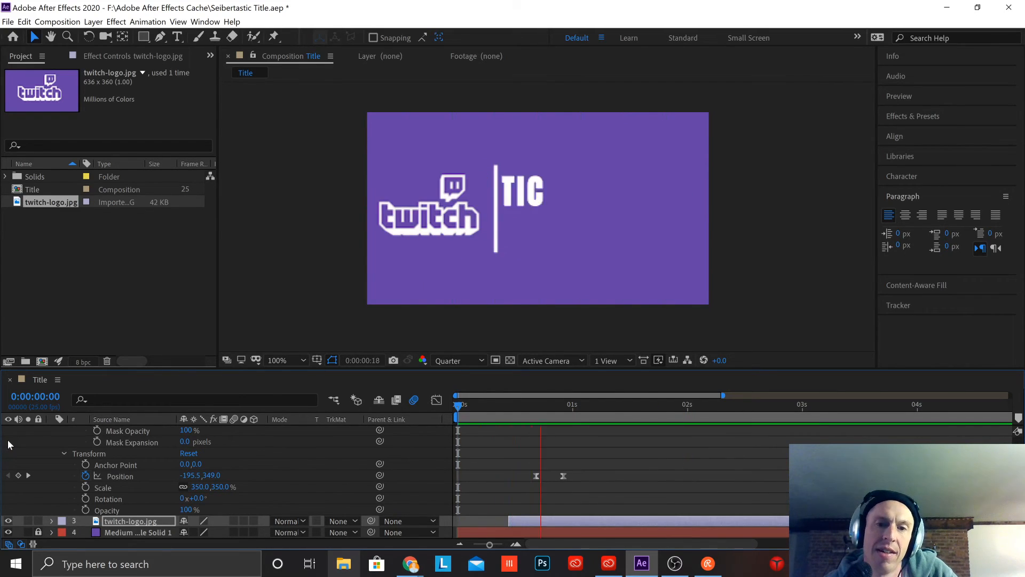
key(space)
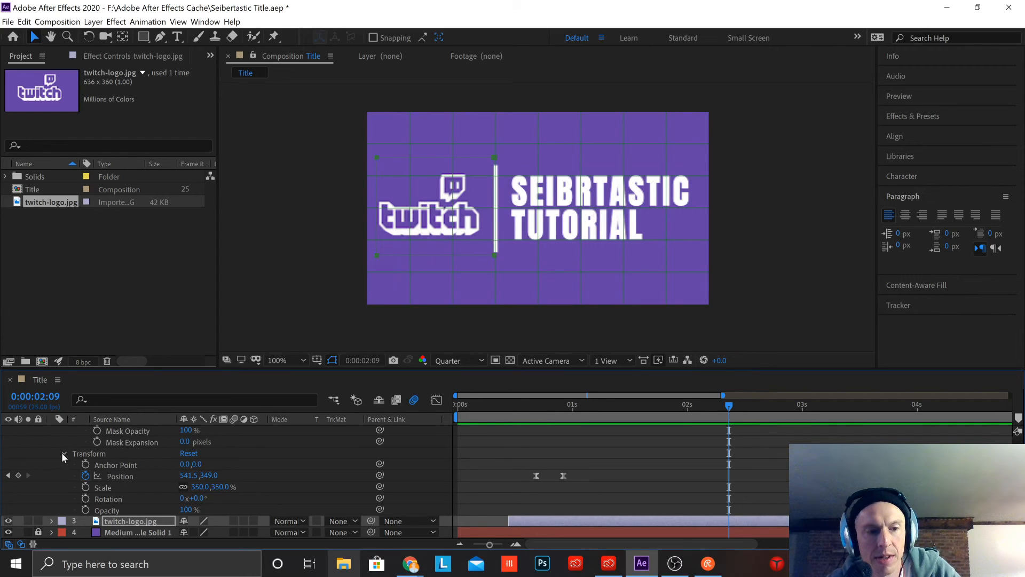
Step: Collapse the title text layer and shift the logo and text layers to start at about 0:00:00:14 and 0:00:00:19, previewing the timing
scroll(61, 453, up, 3)
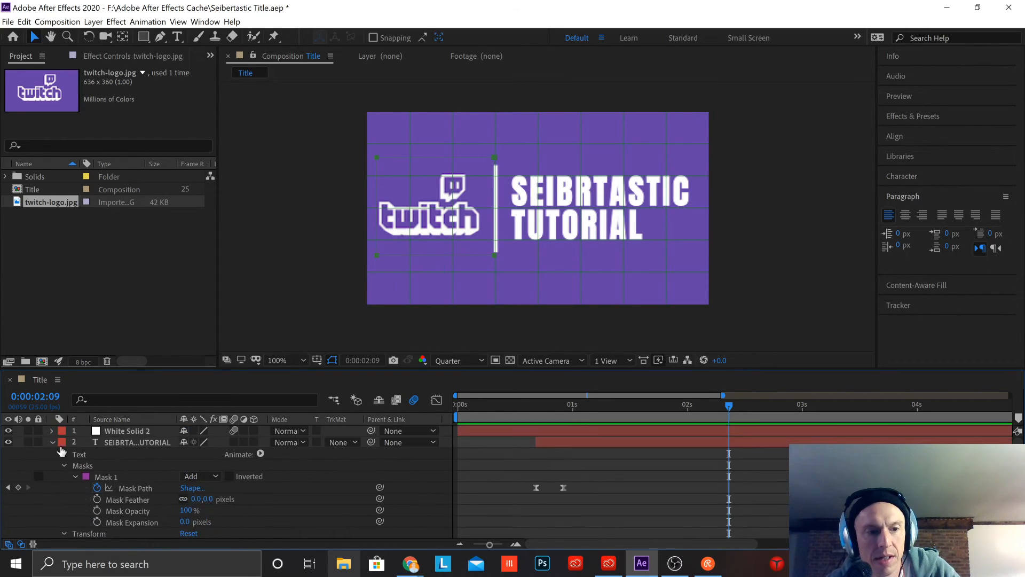
click(51, 442)
click(578, 455)
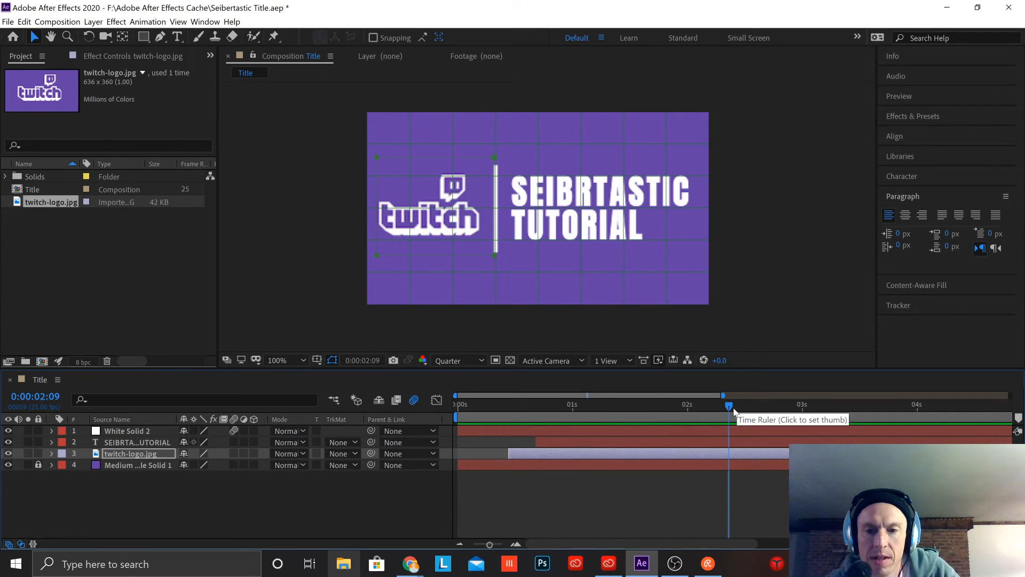
key(Home)
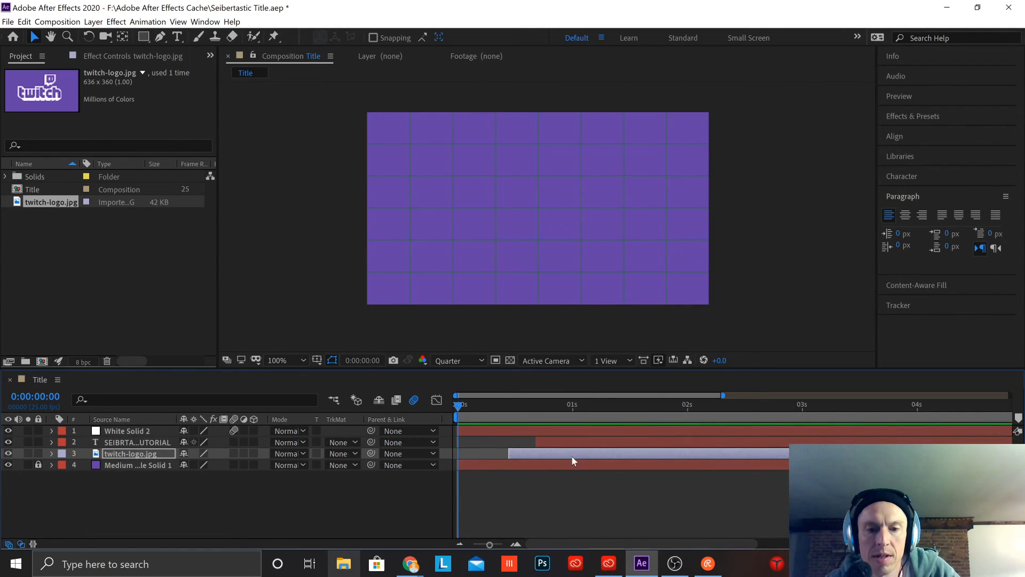
drag(566, 444, 575, 443)
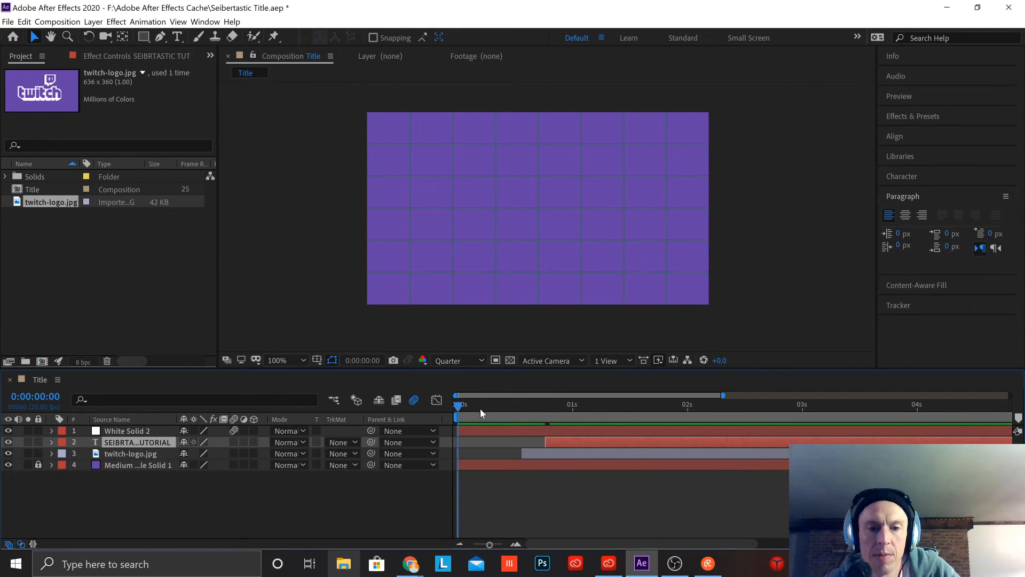
key(space)
key(space)
Step: Retime the title text layer to start at about 0:00:00:15 and the logo layer at about 0:00:00:22, and preview from frame 0
drag(593, 438, 622, 457)
click(591, 440)
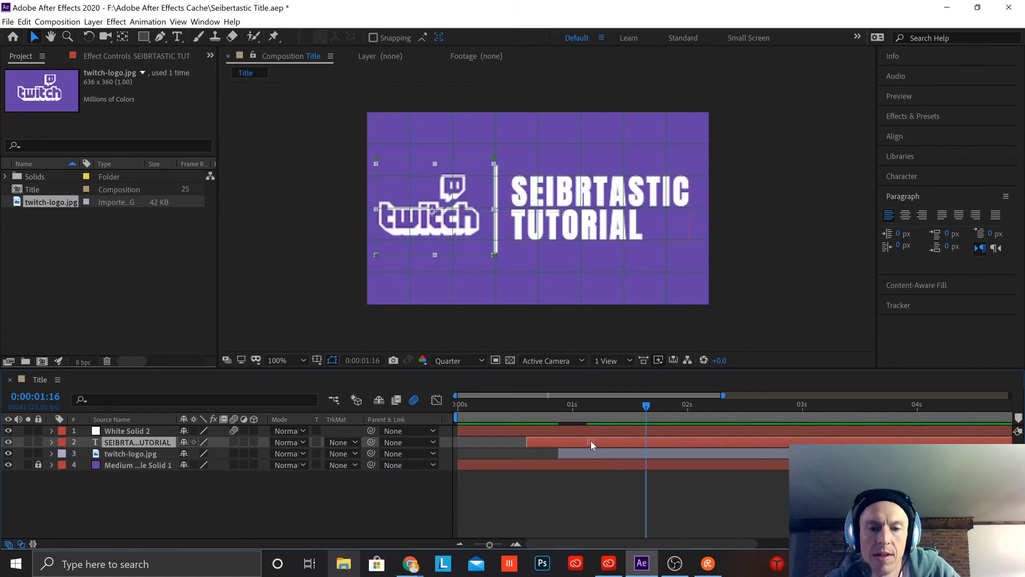
key(Home)
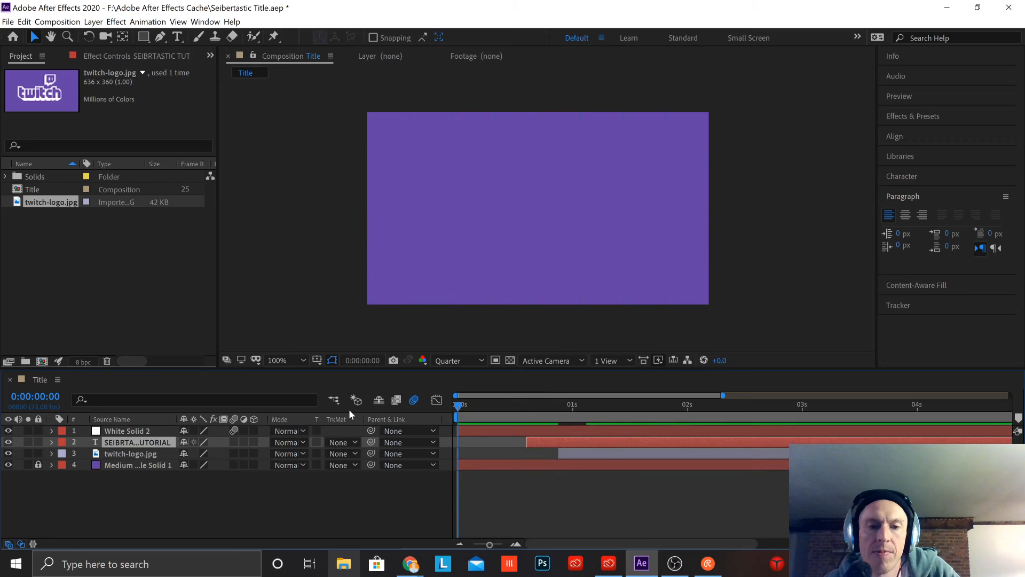
key(space)
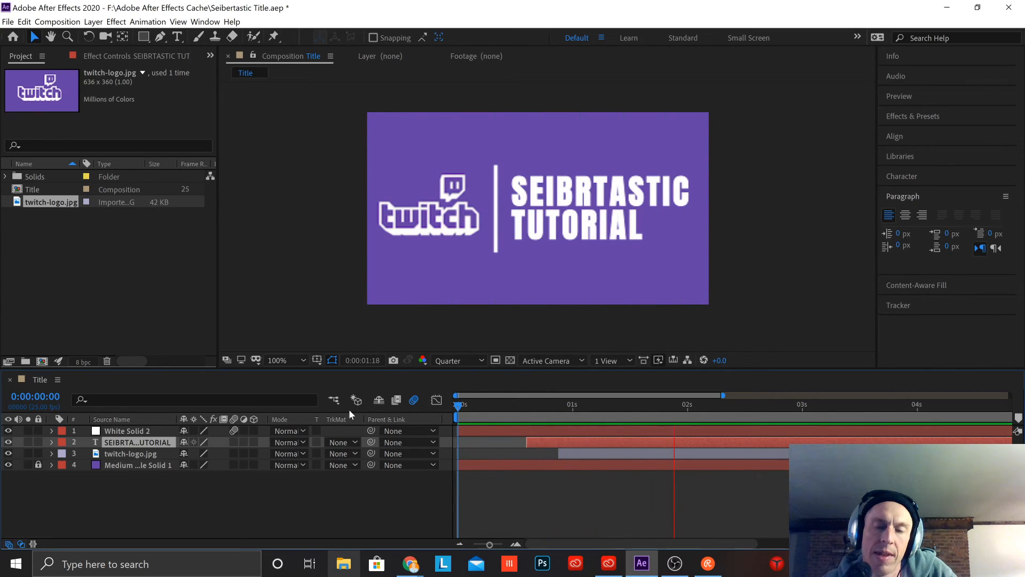
key(space)
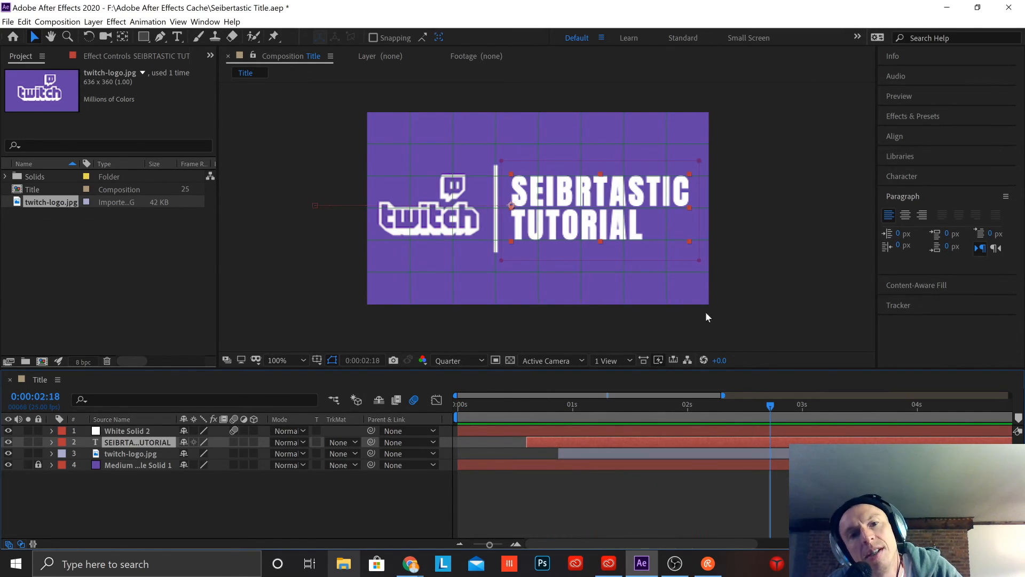
Step: Move the Twitch logo layer earlier to start at about 0:00:00:17, just after the title text layer, and replay the animation
drag(599, 453, 575, 451)
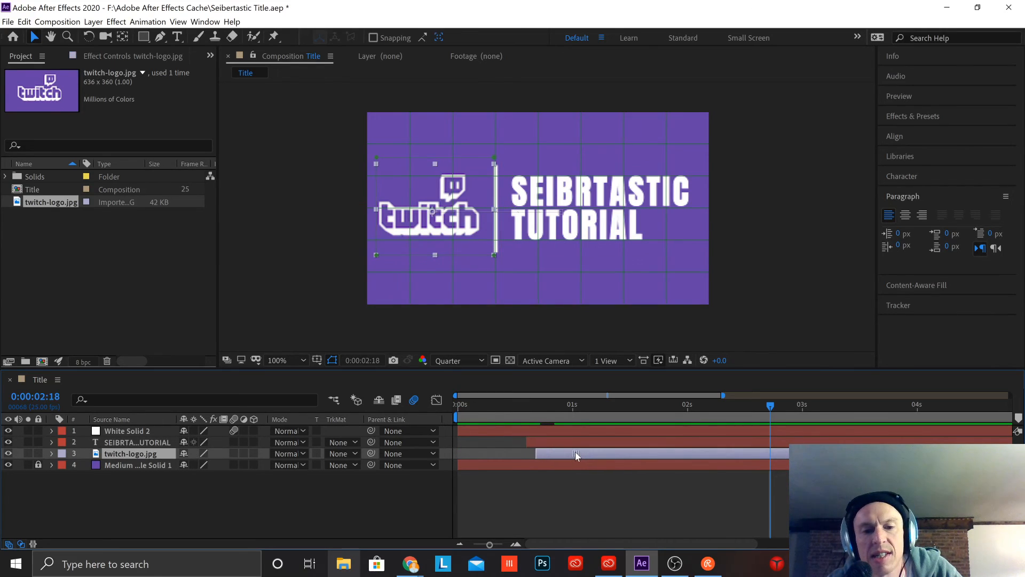
key(Home)
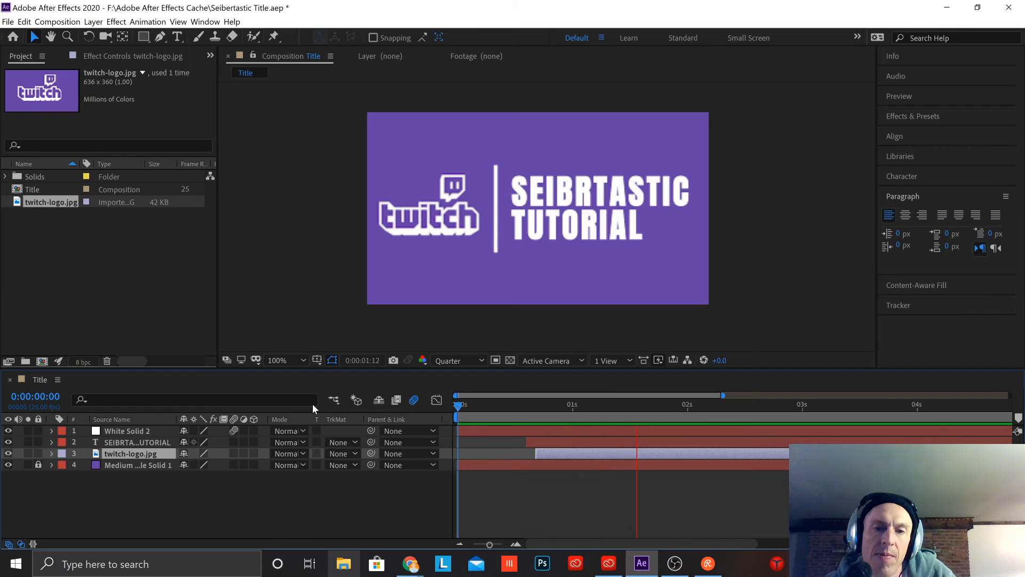
key(space)
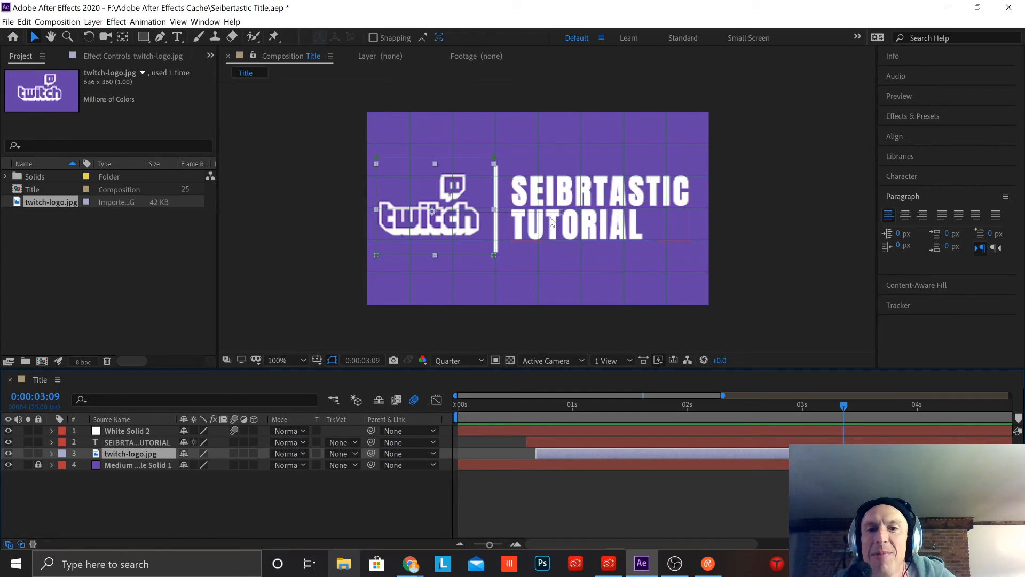
Step: Correct the first word of the title text to SEIBERTASTIC by inserting the missing E before the R
double_click(106, 441)
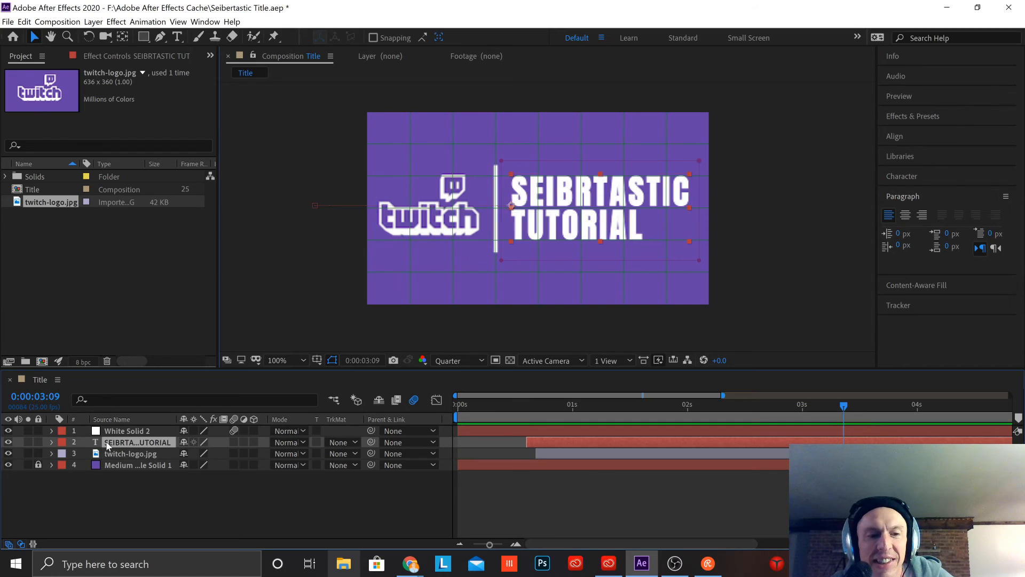
click(582, 184)
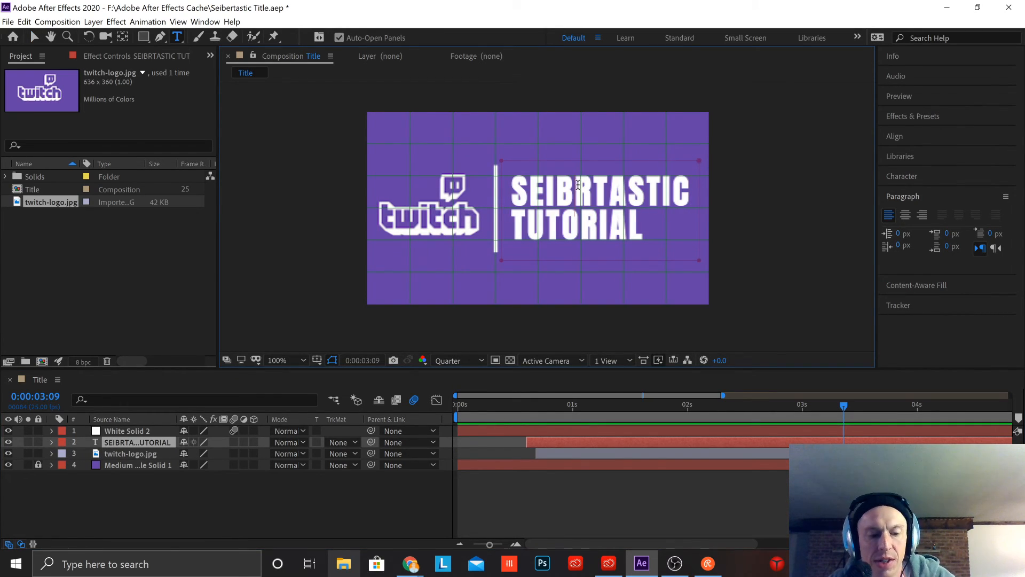
text(e)
key(BackSpace)
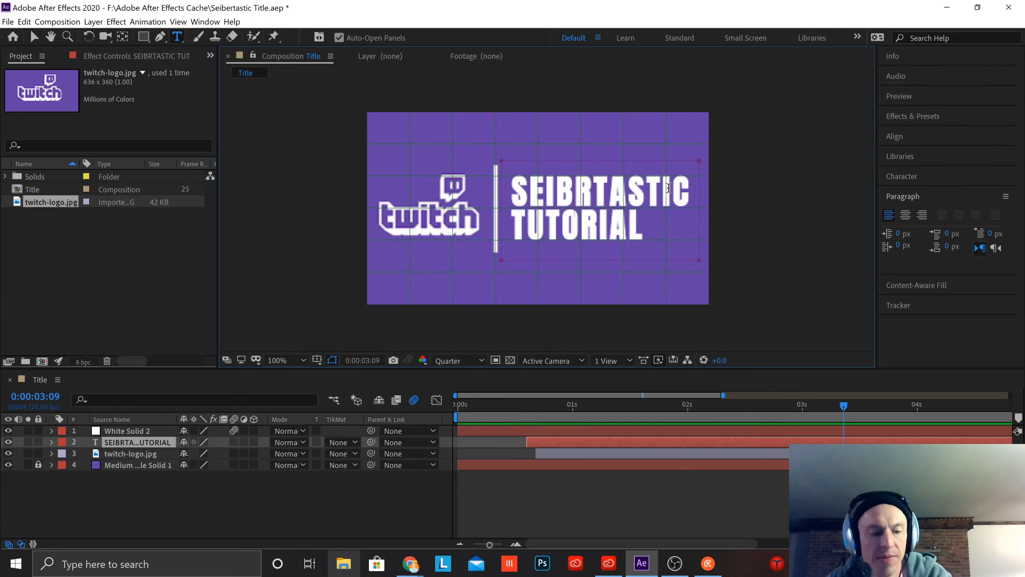
text(e)
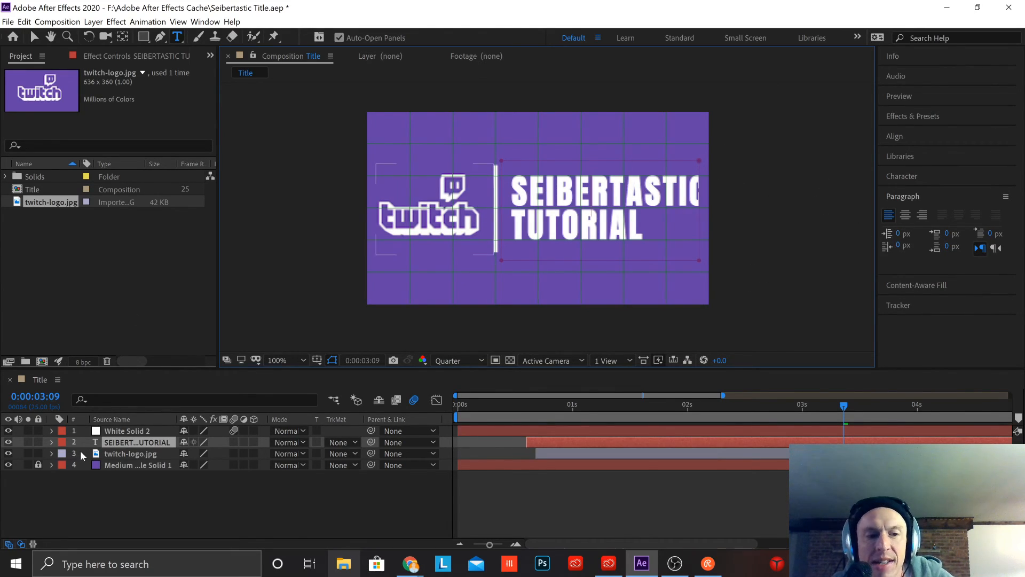
Step: Try shifting the title layer's Mask 1 right at 0:00:03:09 to reveal the final C, and remove that mask change after previewing it
click(52, 442)
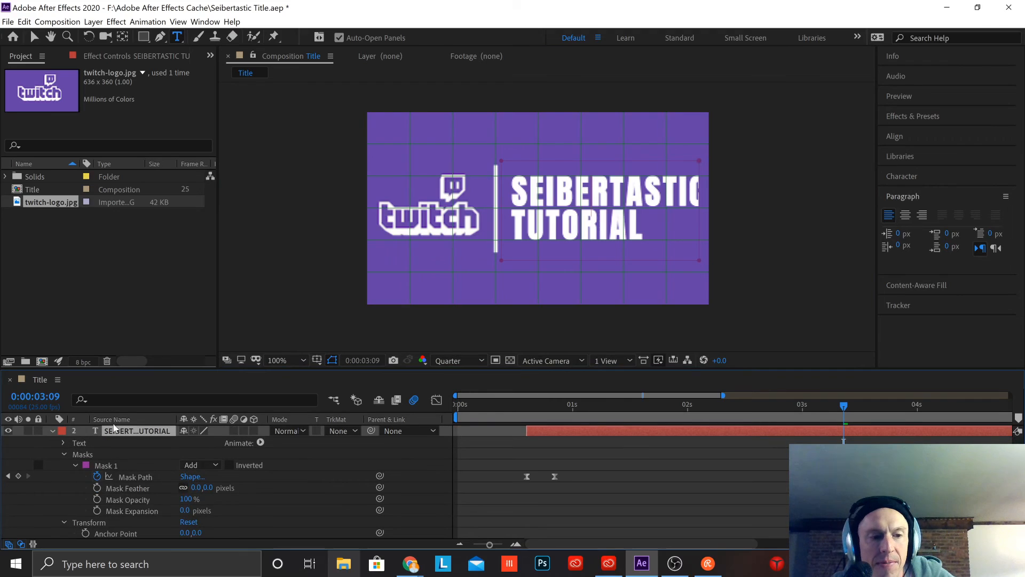
click(110, 467)
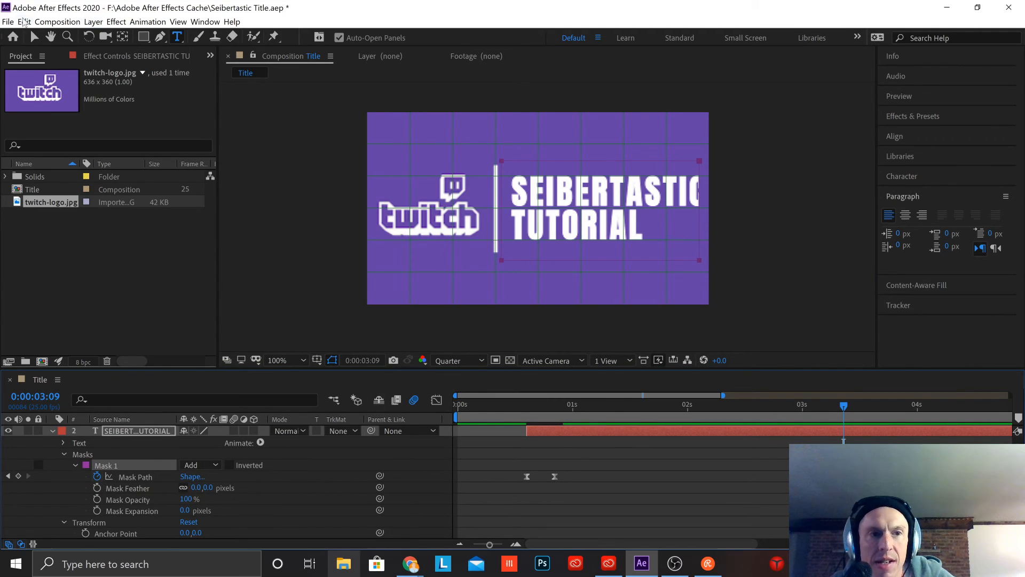
click(32, 37)
drag(700, 260, 712, 264)
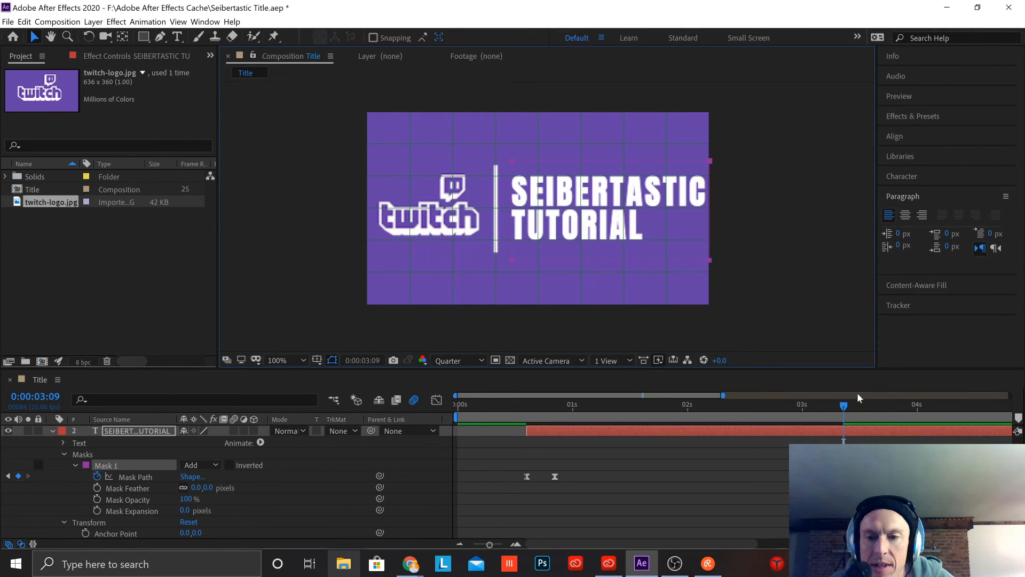
drag(843, 407, 271, 409)
key(space)
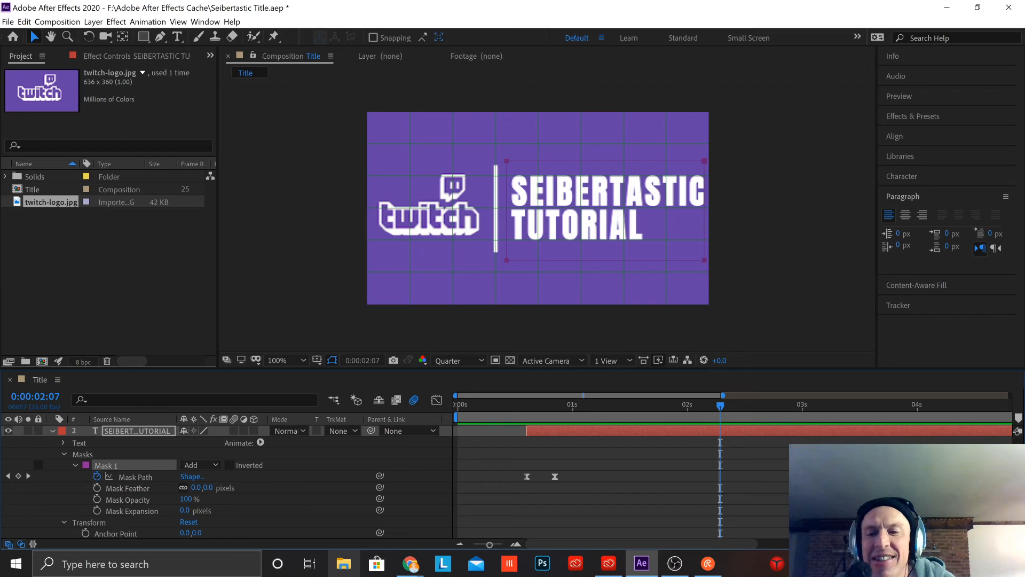
click(136, 477)
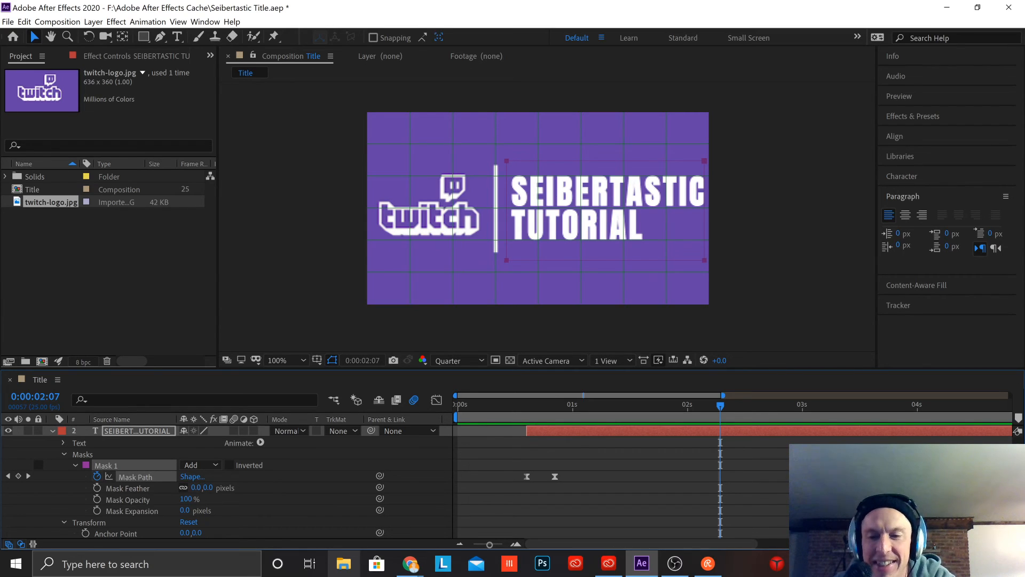
key(Delete)
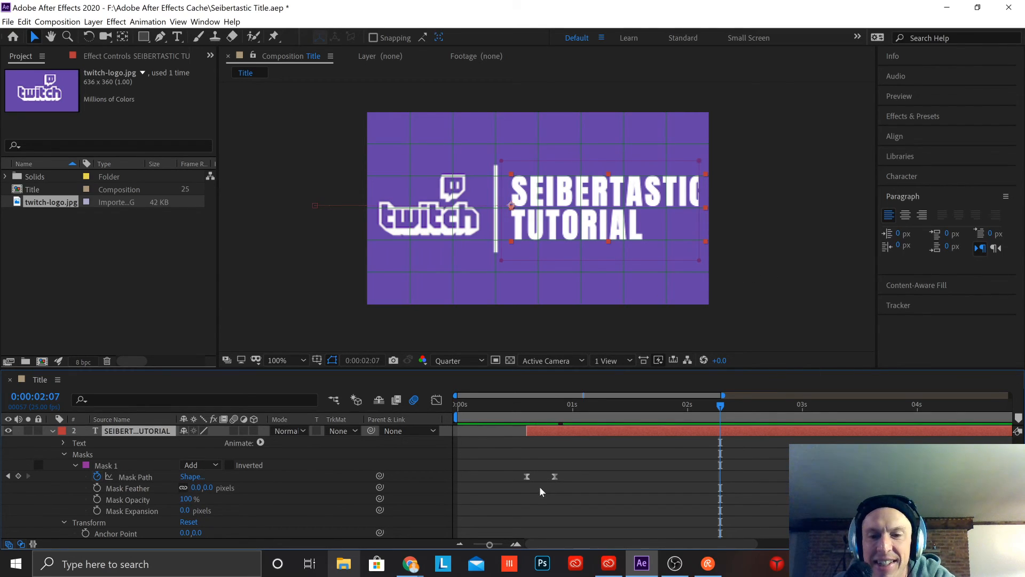
Step: At the second Mask Path keyframe, 0:00:00:21, shift the title layer's Mask 1 right to reveal the final C
click(554, 475)
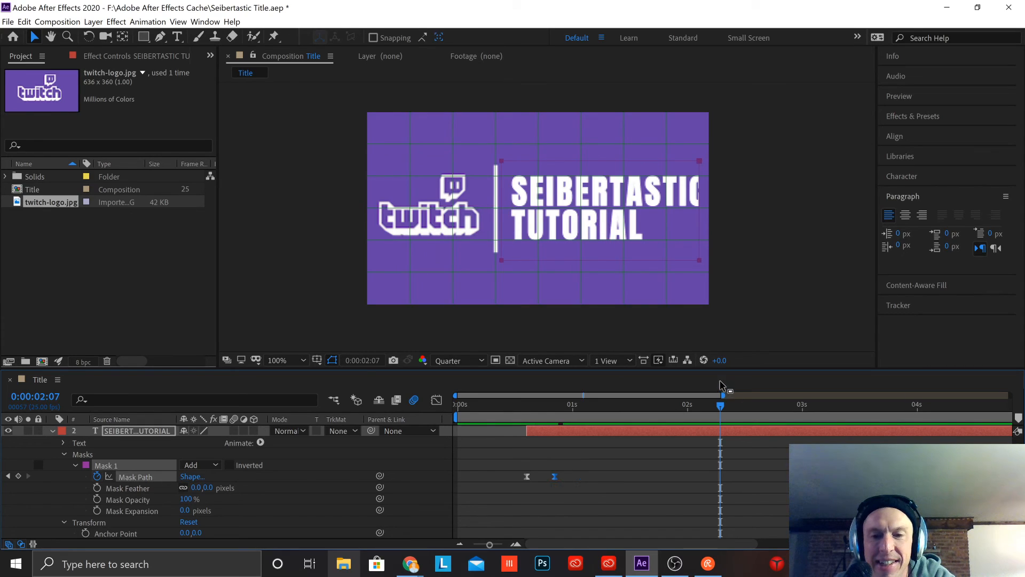
drag(722, 413, 556, 435)
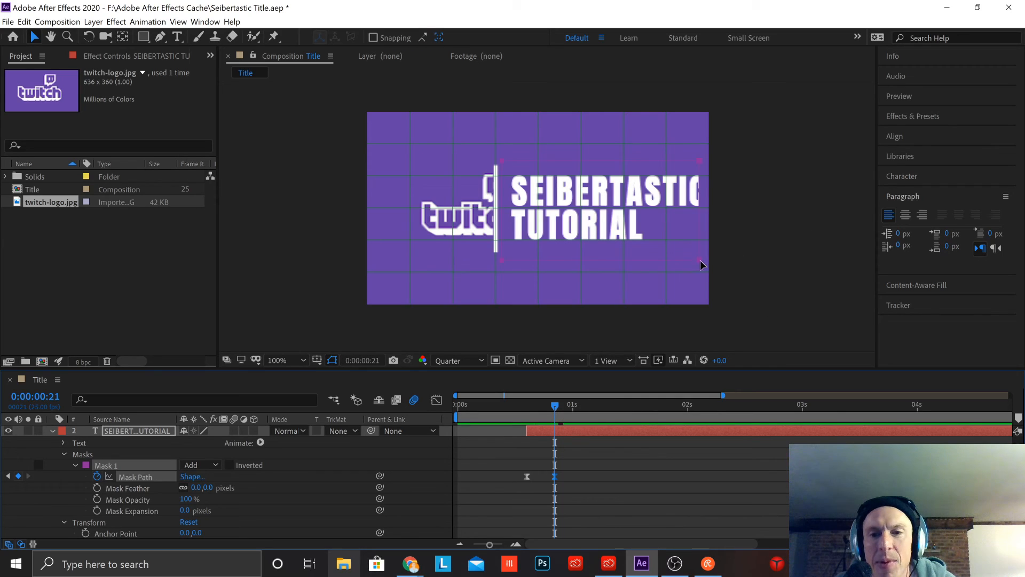
drag(701, 264, 708, 264)
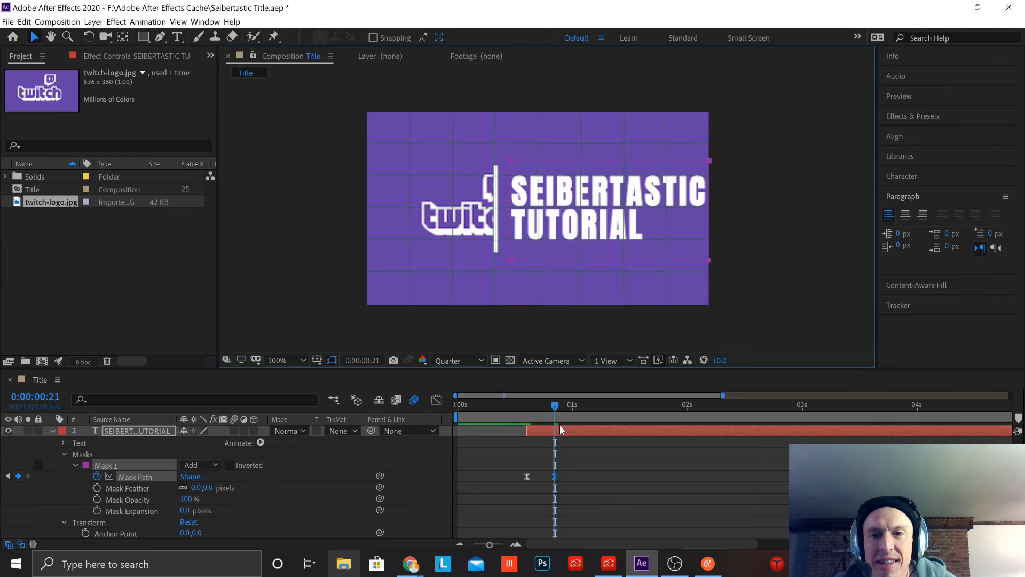
Step: Go to the title's first Mask Path keyframe at 0:00:00:15 and try repositioning Mask 1 around the divider line
drag(560, 409, 530, 409)
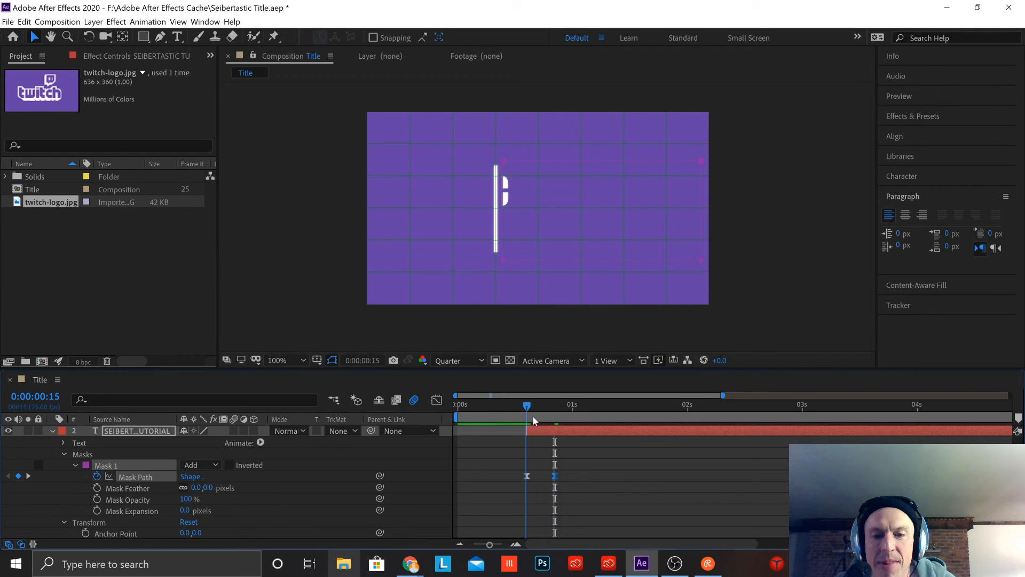
click(528, 476)
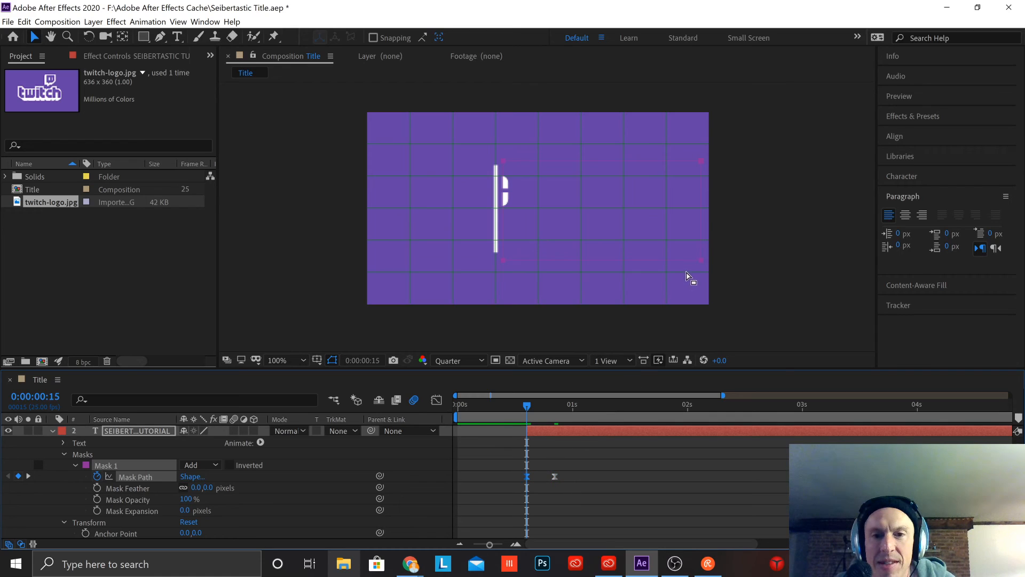
drag(703, 266, 711, 265)
key(ctrl+z)
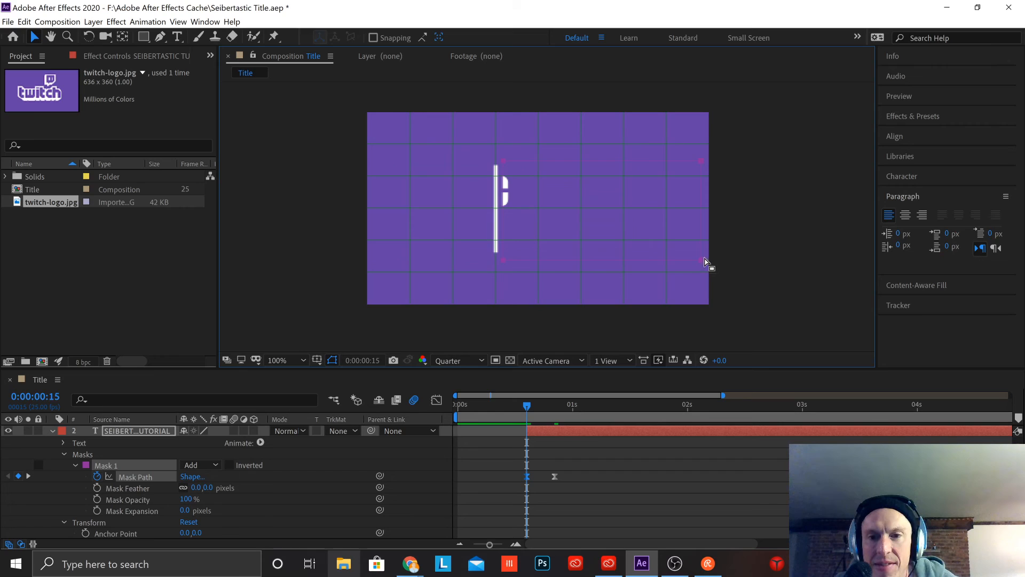
drag(706, 266, 701, 267)
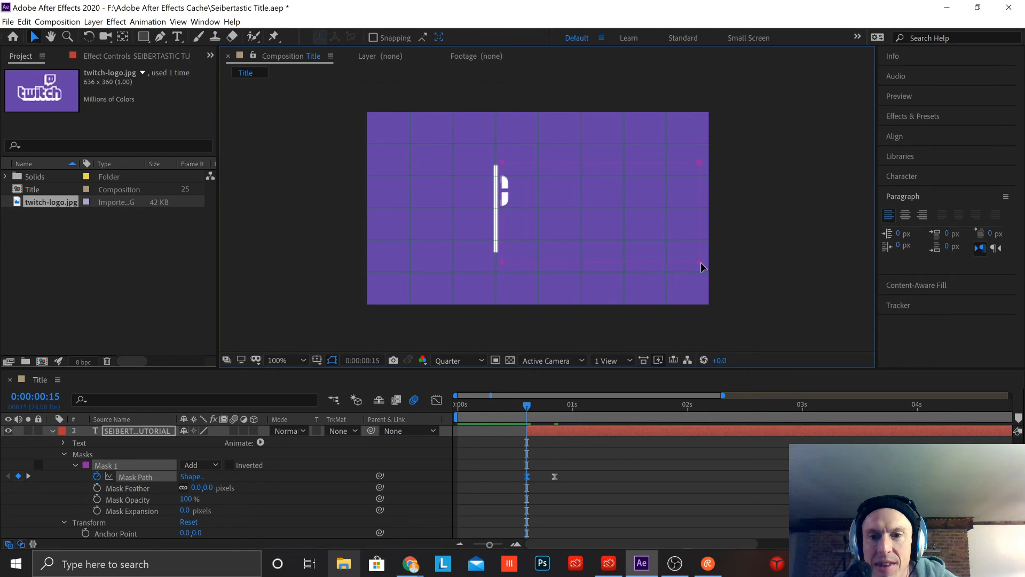
mouse_move(701, 165)
mouse_down()
mouse_move(711, 164)
mouse_move(694, 163)
mouse_up()
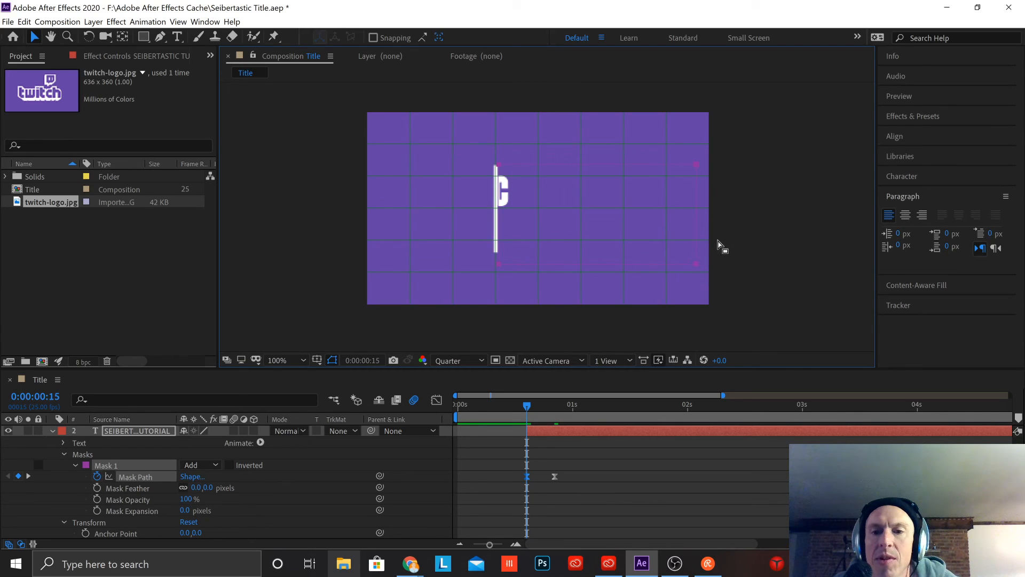
click(136, 477)
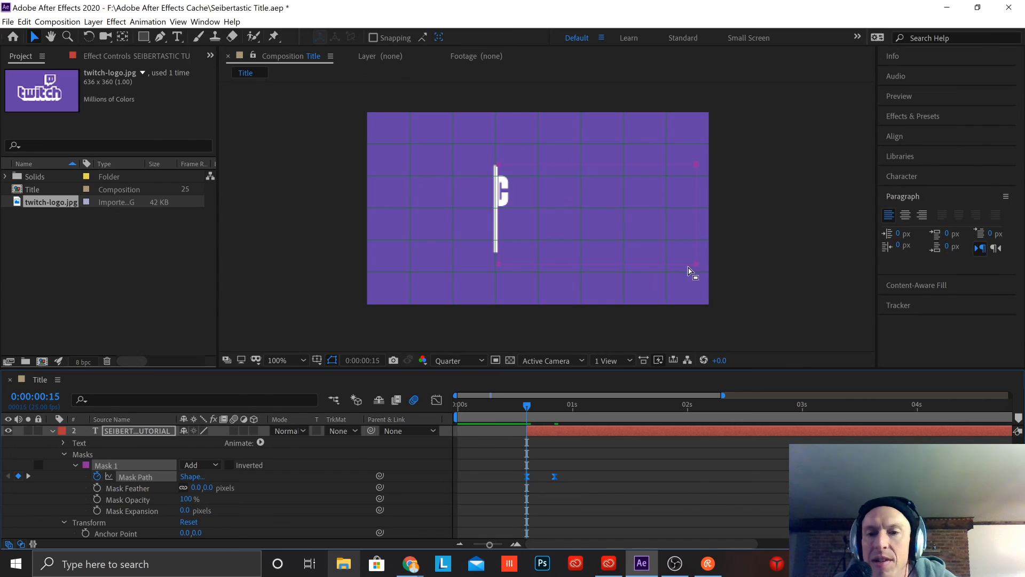
mouse_move(700, 269)
mouse_down()
mouse_move(712, 270)
mouse_move(698, 273)
mouse_up()
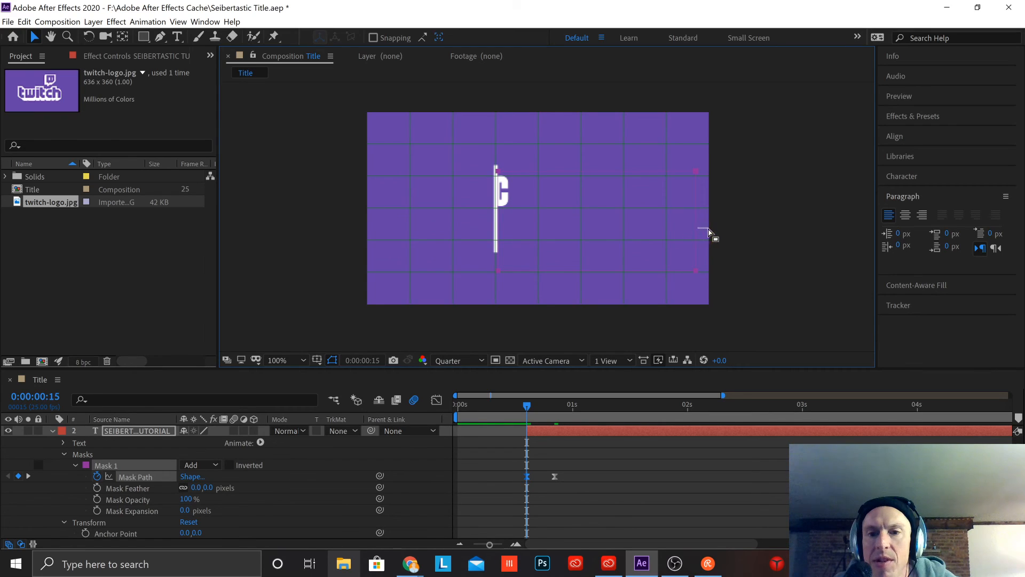
click(706, 234)
Step: Shift the title layer's Mask 1 up and right at 0:00:00:15 until the final C is completely hidden
click(144, 478)
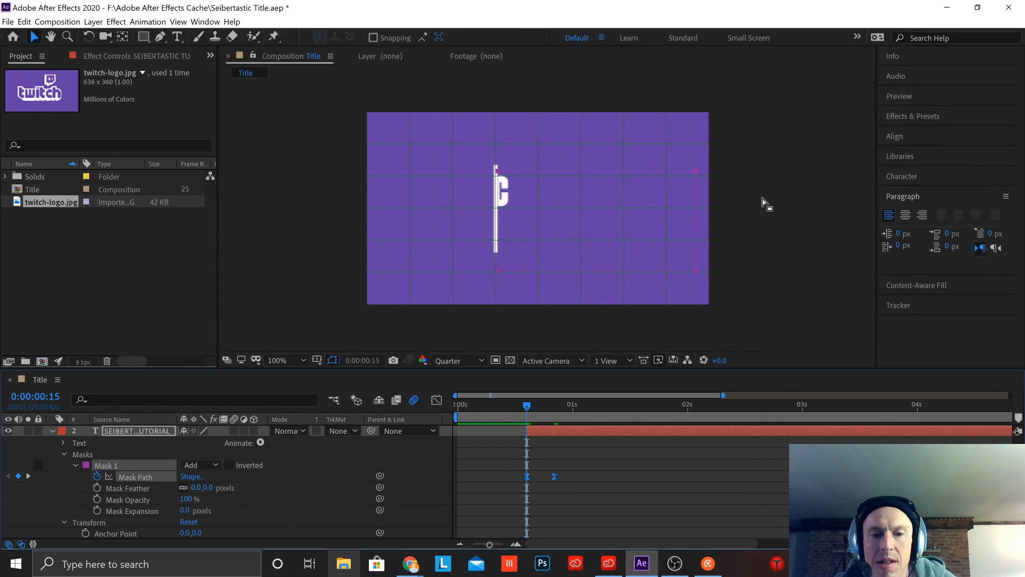
mouse_move(697, 205)
mouse_down()
mouse_move(712, 206)
mouse_move(699, 206)
mouse_move(699, 197)
mouse_up()
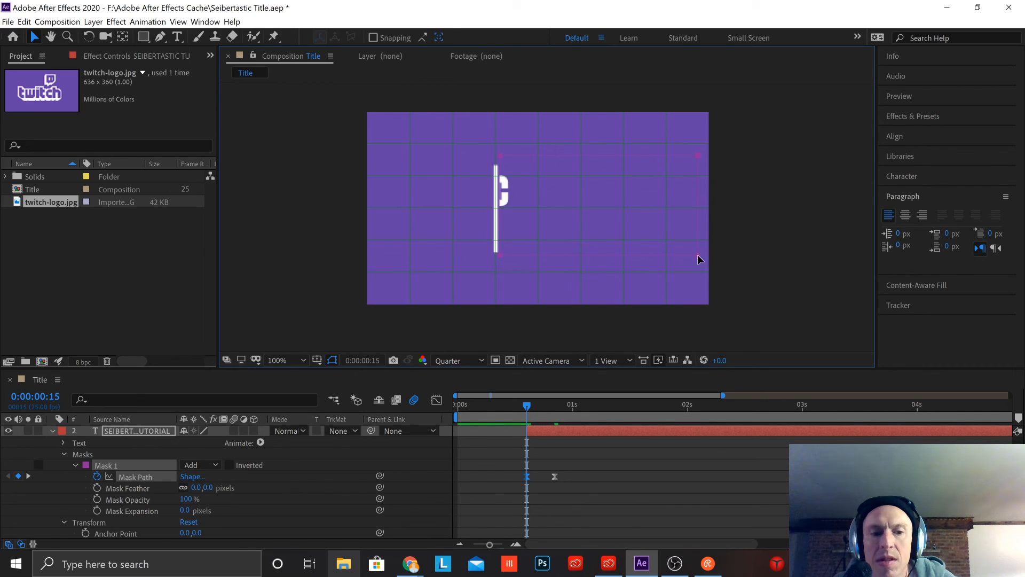
drag(698, 260, 706, 260)
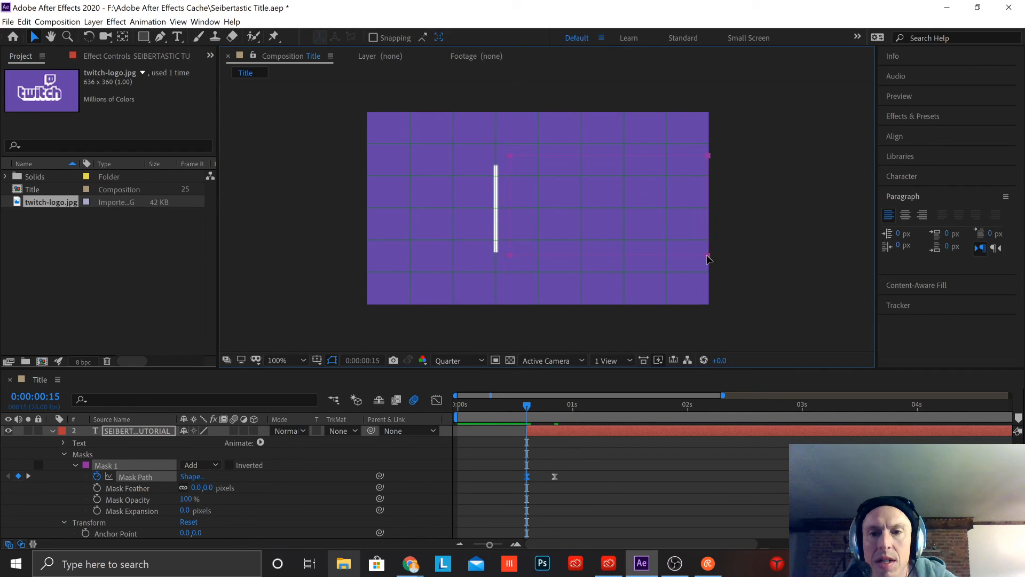
click(154, 477)
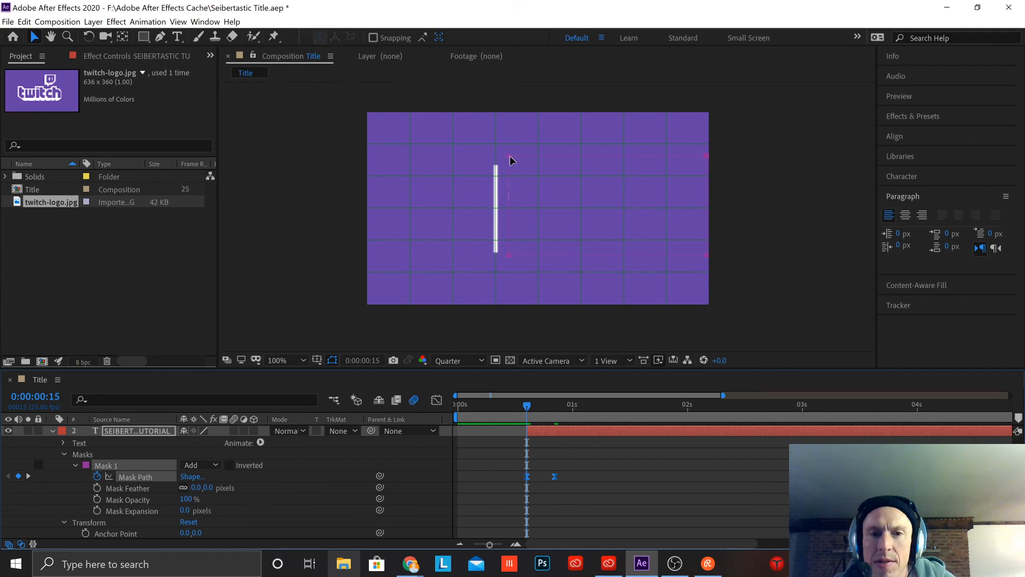
drag(508, 160, 512, 162)
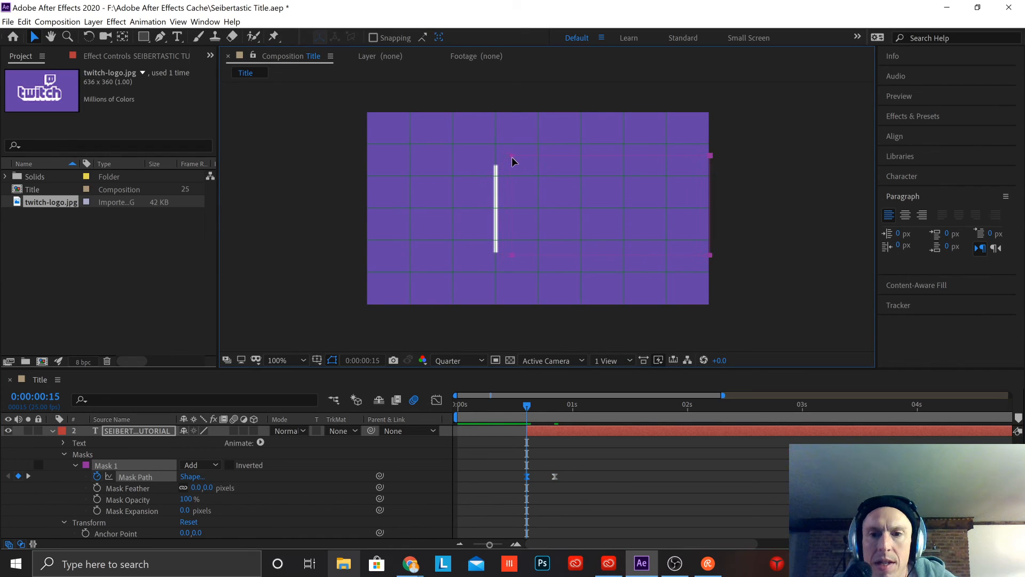
mouse_move(510, 236)
mouse_down()
mouse_move(497, 236)
mouse_move(512, 236)
mouse_up()
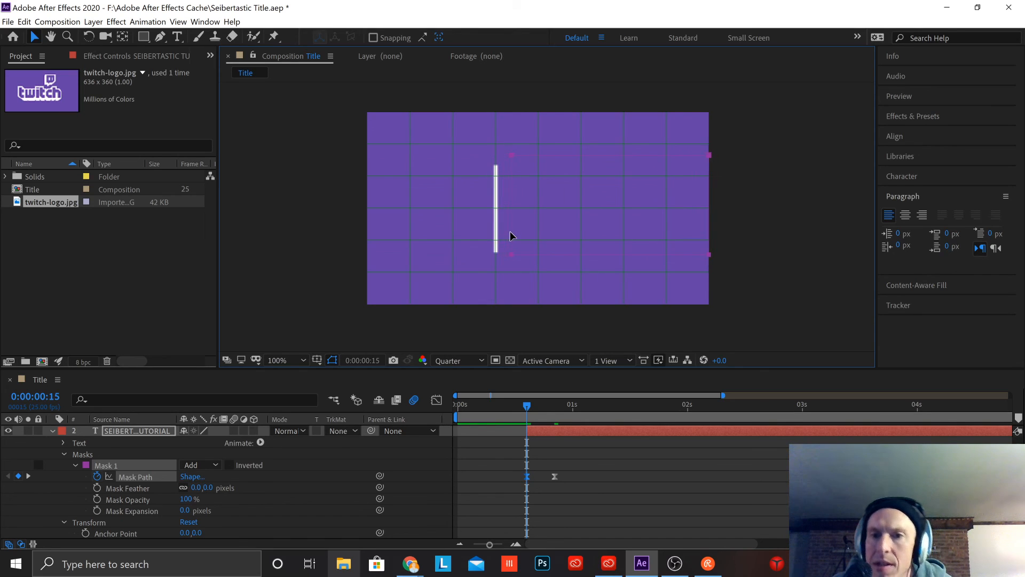
Step: Preview the title animation from frame 0 to check the corrected text mask, replaying it several times
drag(528, 405, 403, 415)
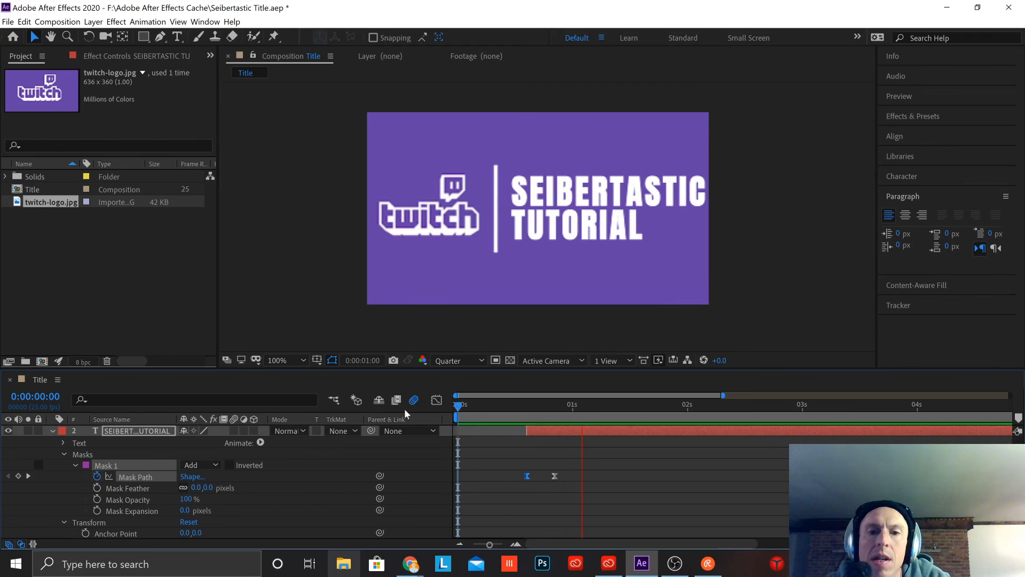
key(space)
drag(814, 408, 11, 523)
key(space)
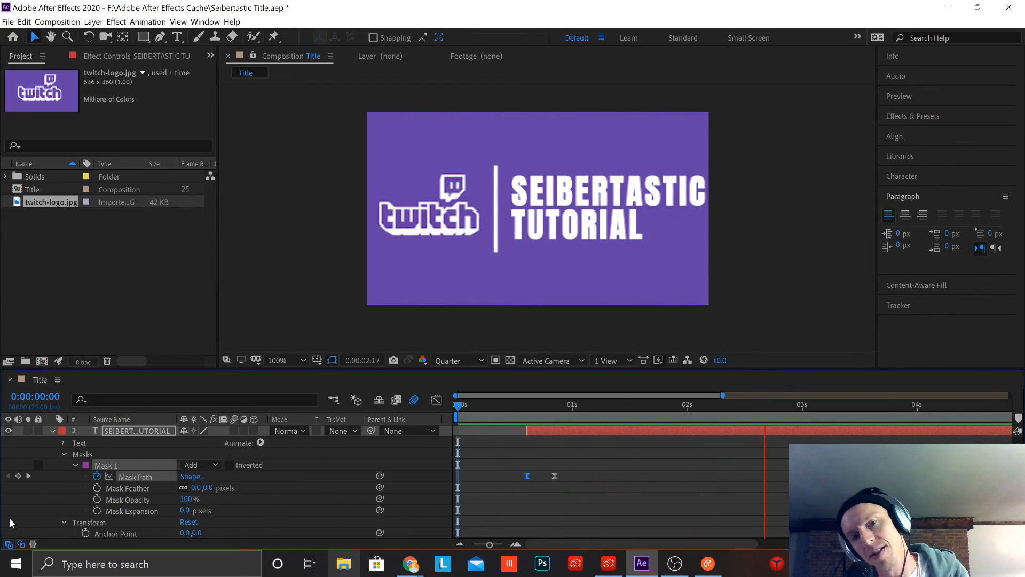
key(space)
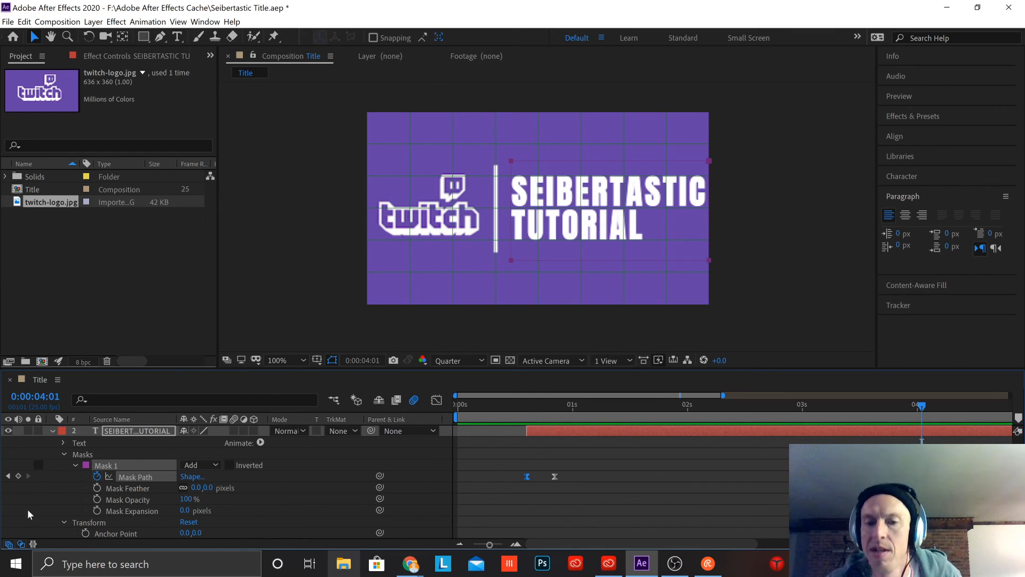
drag(924, 409, 457, 411)
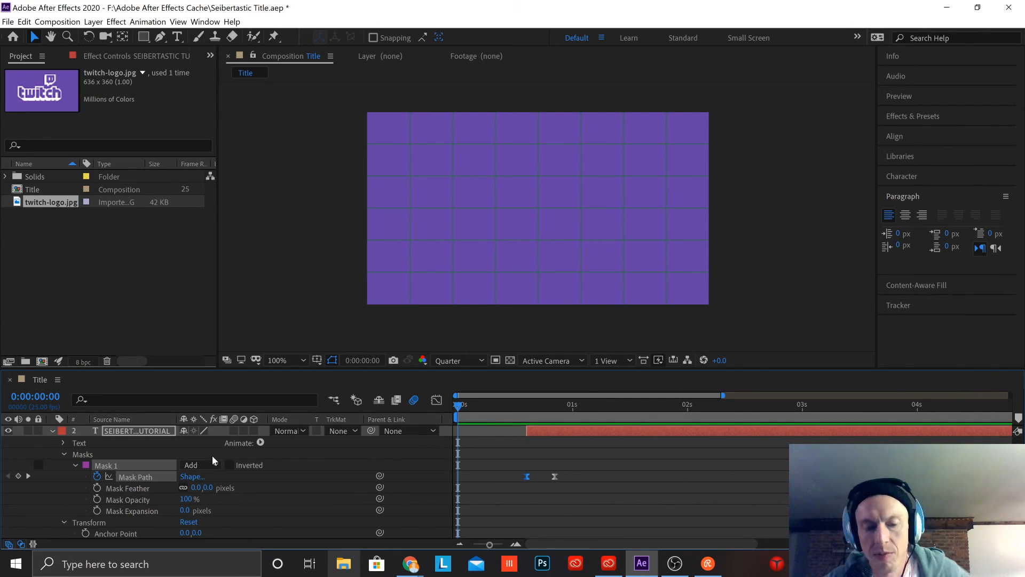
key(space)
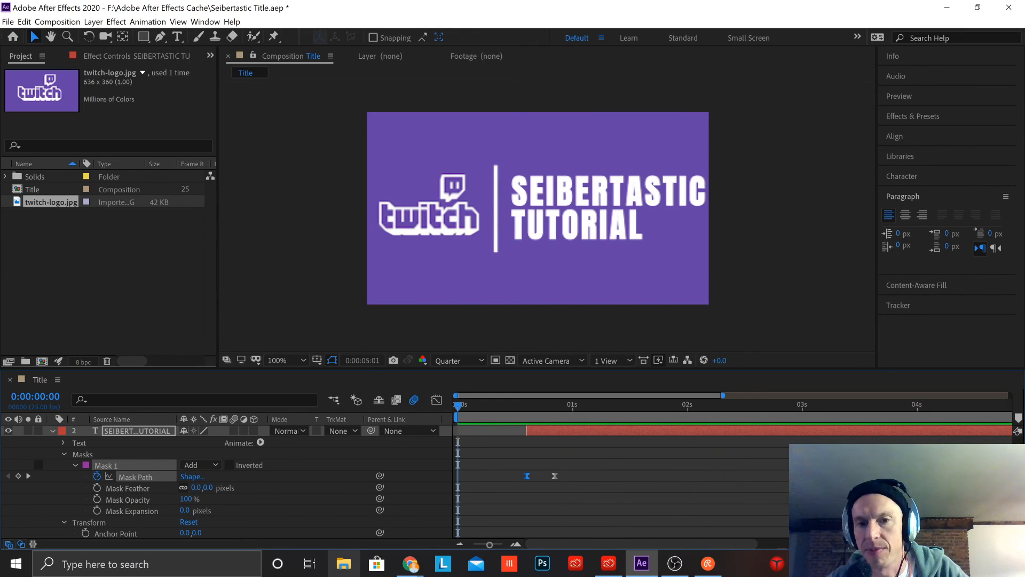
key(space)
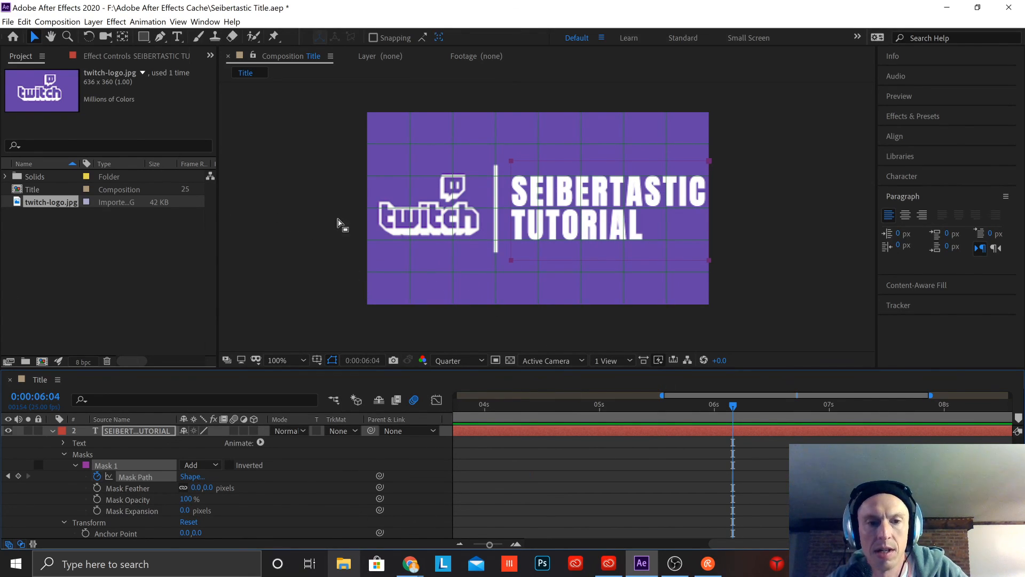
Step: Set the Title composition's duration to 0:00:05:00 and preview the shortened animation
right_click(427, 288)
mouse_move(429, 289)
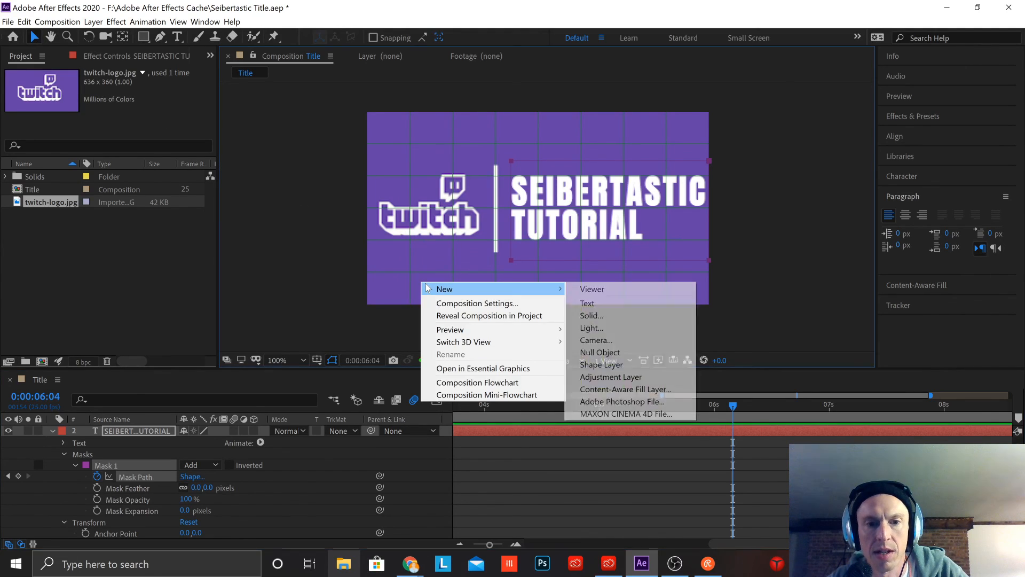
click(474, 303)
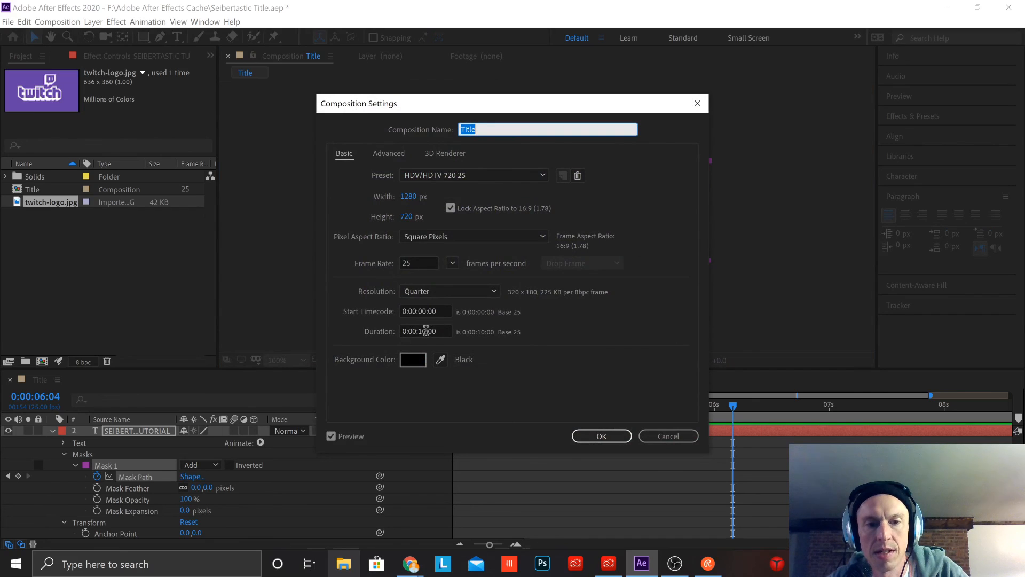
click(426, 331)
key(BackSpace)
key(BackSpace)
text(05)
click(602, 437)
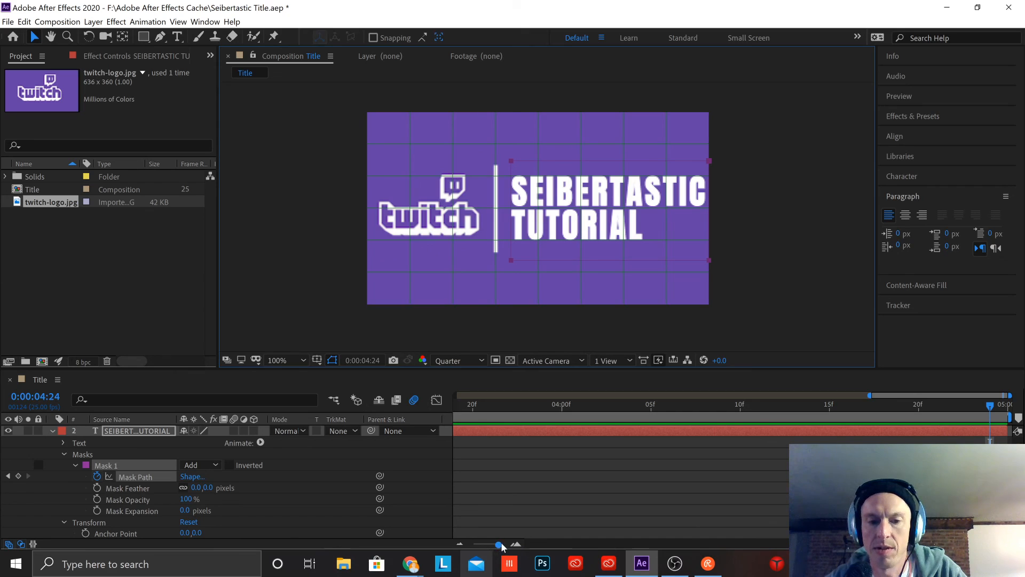
drag(498, 544, 457, 548)
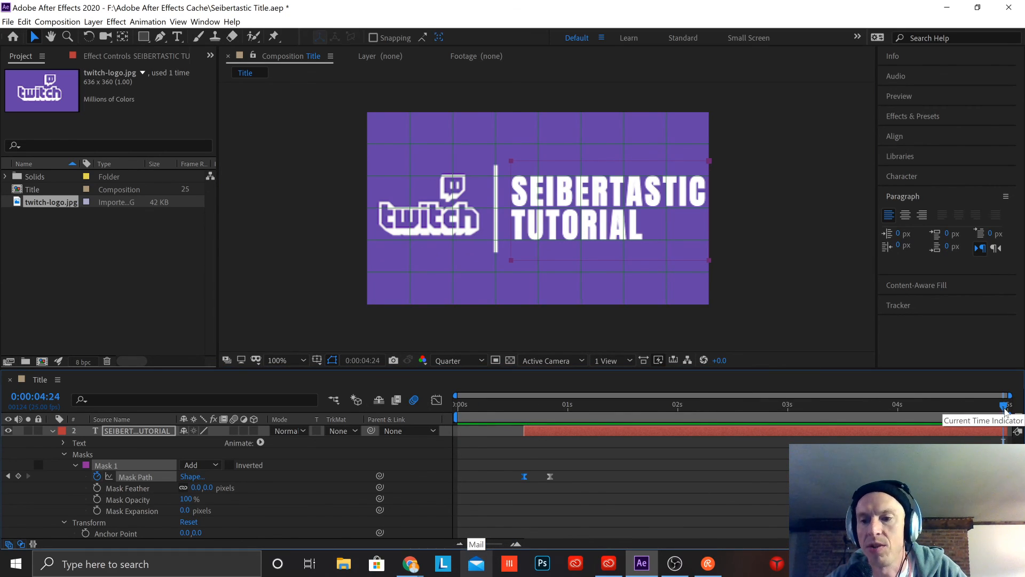
key(space)
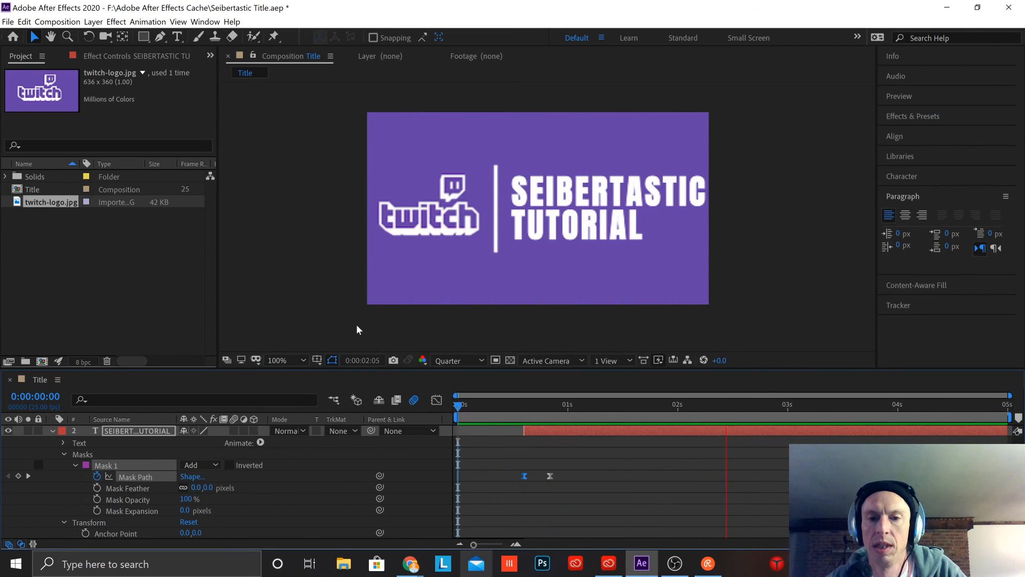
key(space)
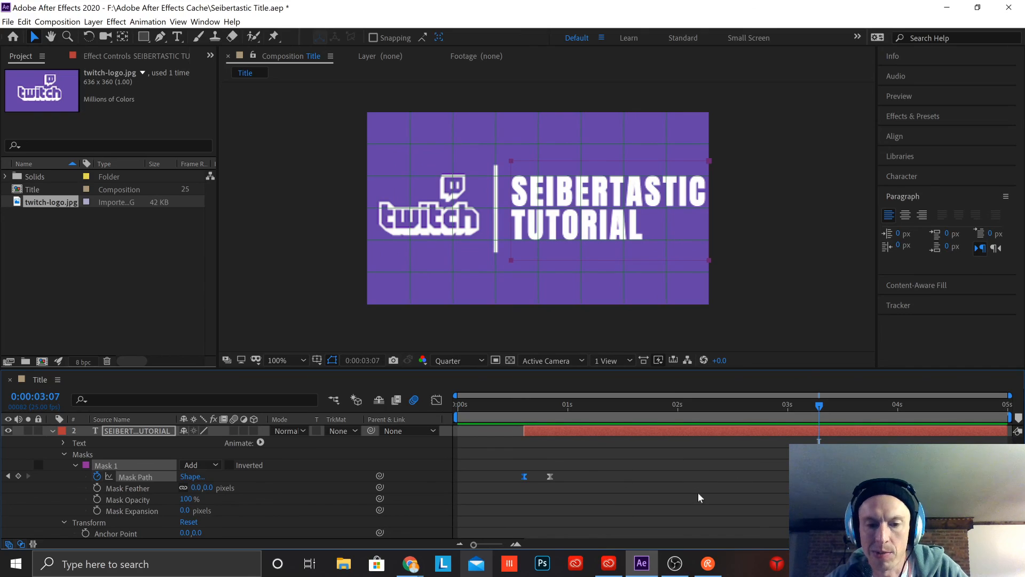
Step: Set the Title composition's duration to 0:00:03:00 and play the animation from the start
right_click(679, 277)
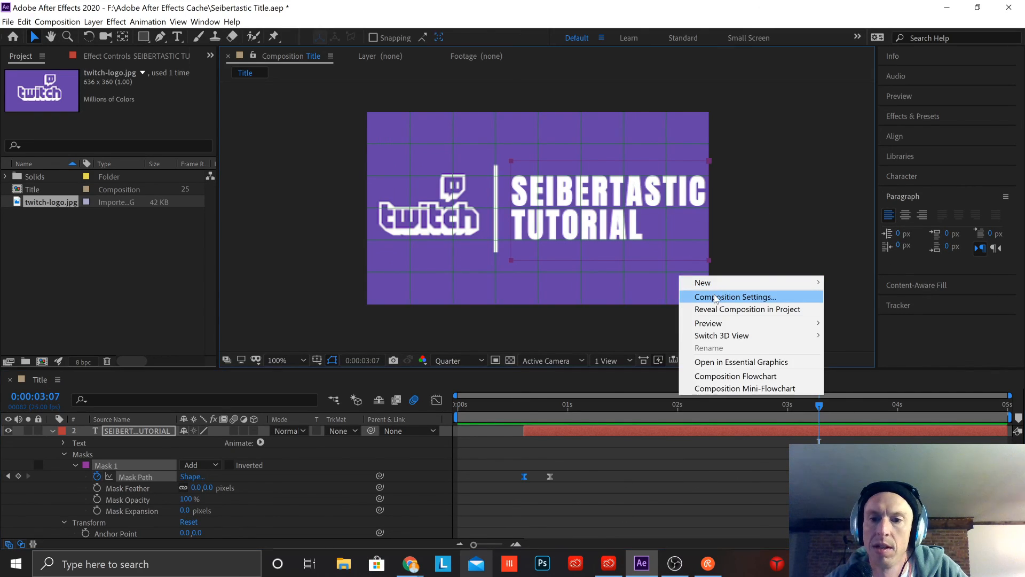
click(715, 297)
click(425, 332)
drag(423, 331, 427, 331)
text(3:00)
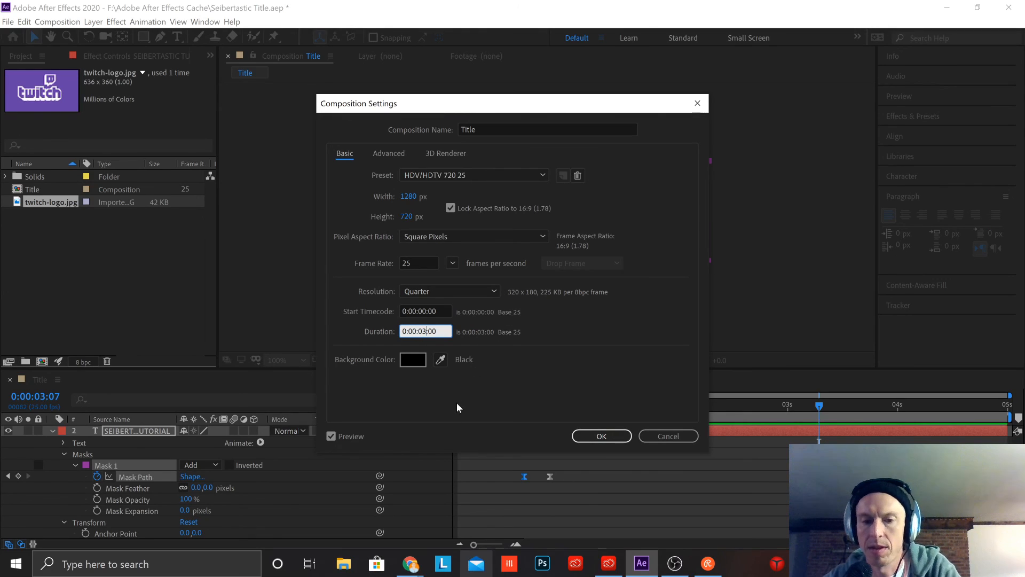
click(602, 436)
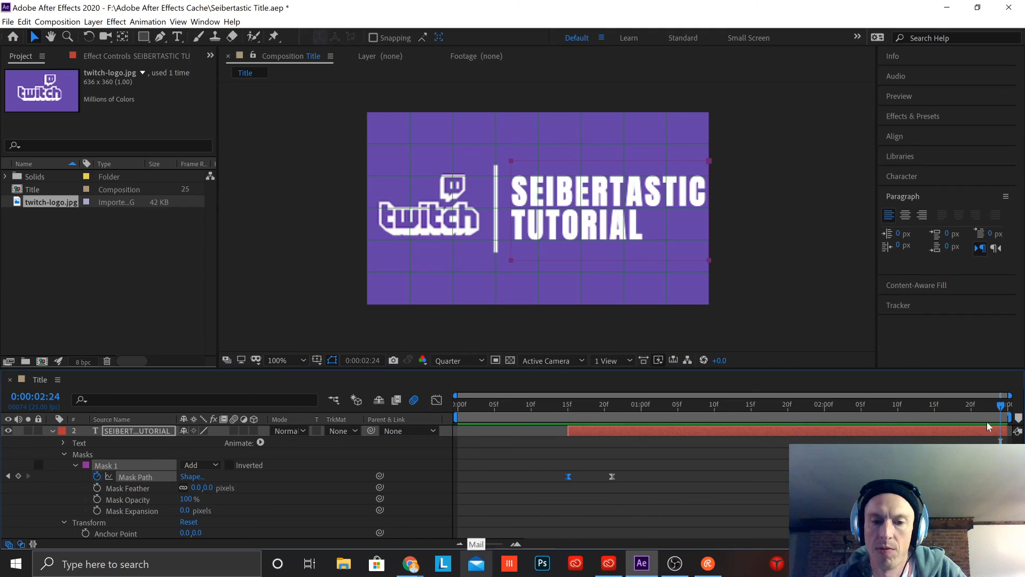
key(space)
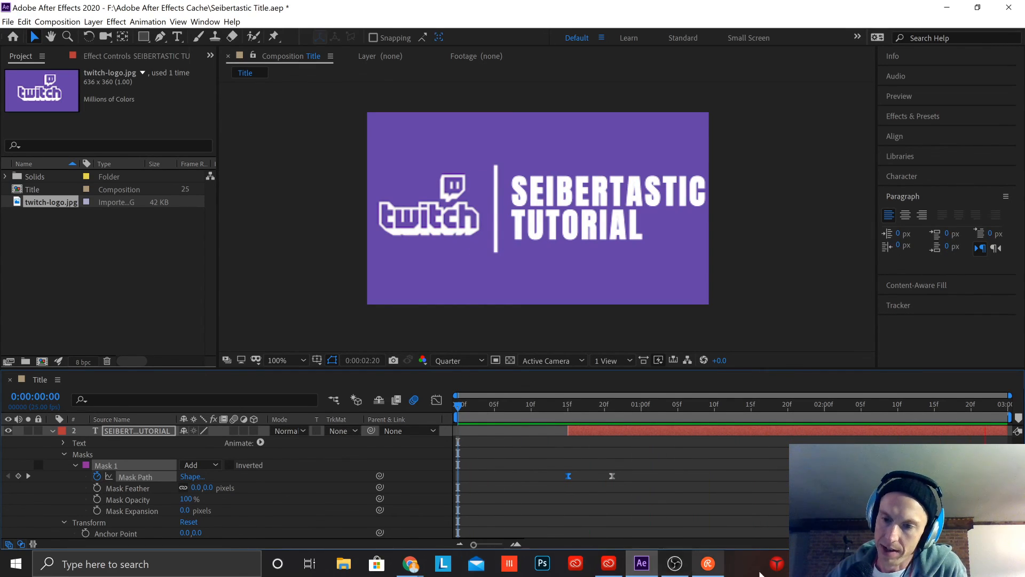
Step: Switch to the livestream chat window to check the viewers' messages
click(708, 565)
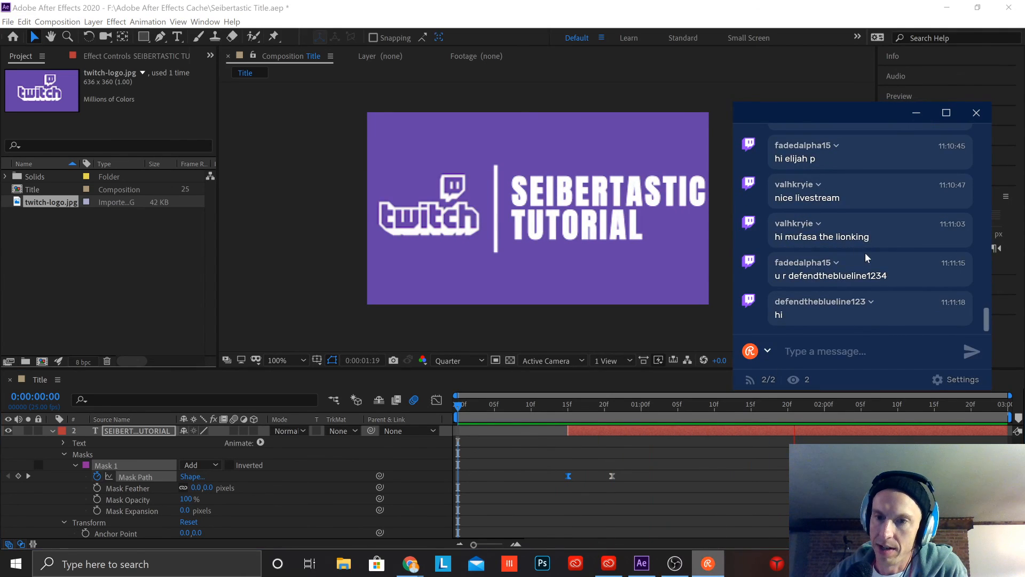